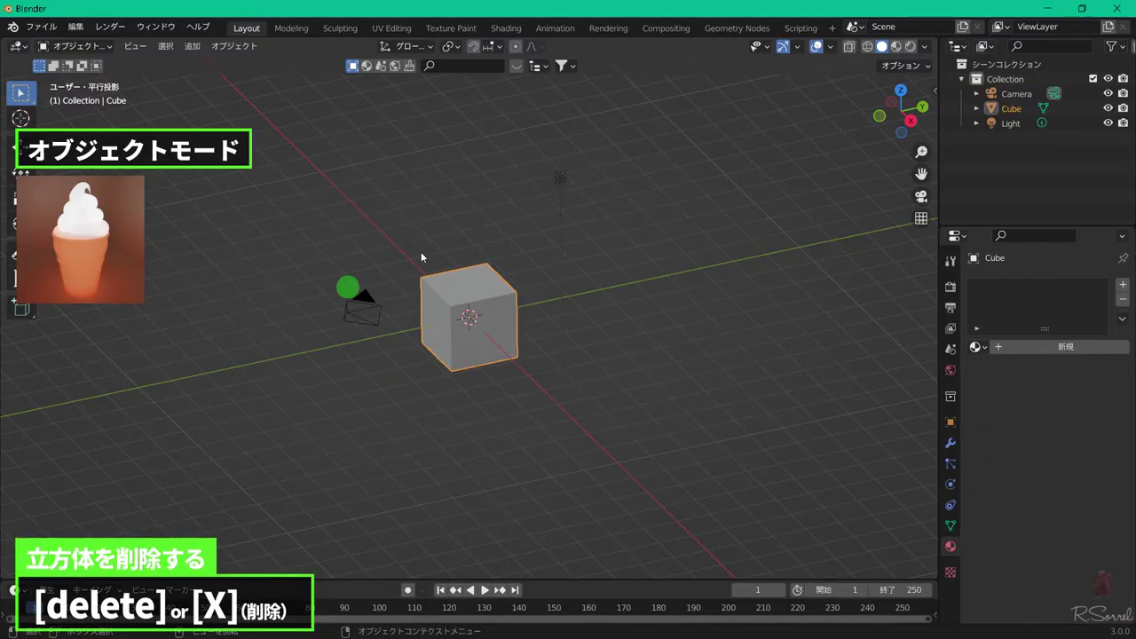
- Delete the default cube from the scene
{"action": "key", "text": "Delete"}
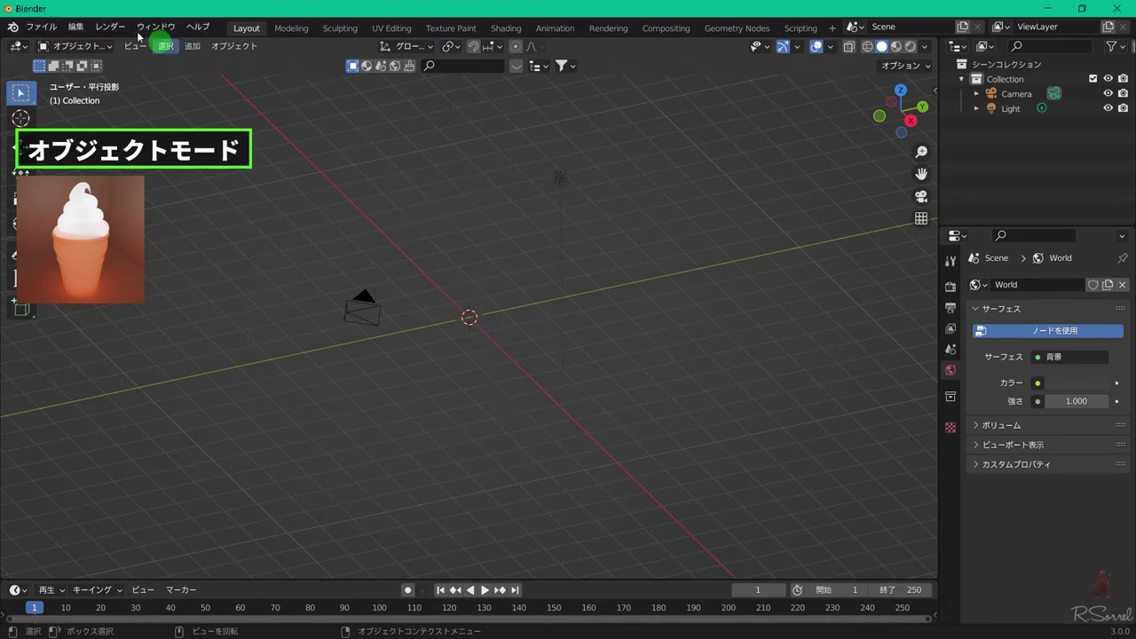
- Check in Preferences that the Extra Objects add-on is enabled by searching 'extra'
{"action": "left_click", "coordinate": [77, 25]}
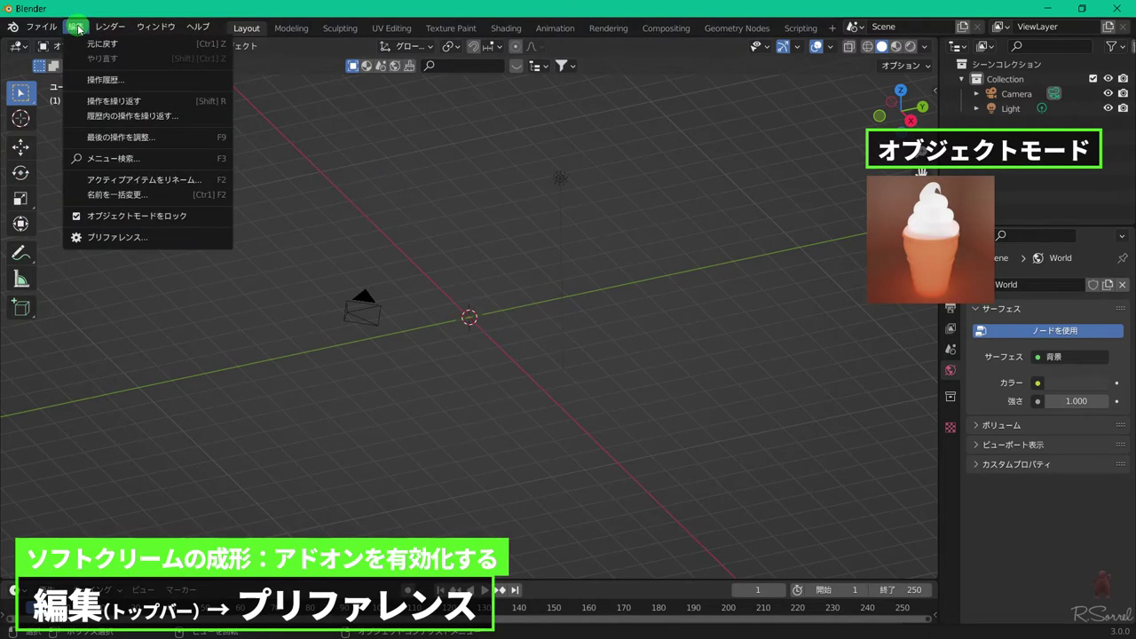
{"action": "left_click", "coordinate": [125, 240]}
{"action": "left_click", "coordinate": [418, 75]}
{"action": "type", "text": "extra"}
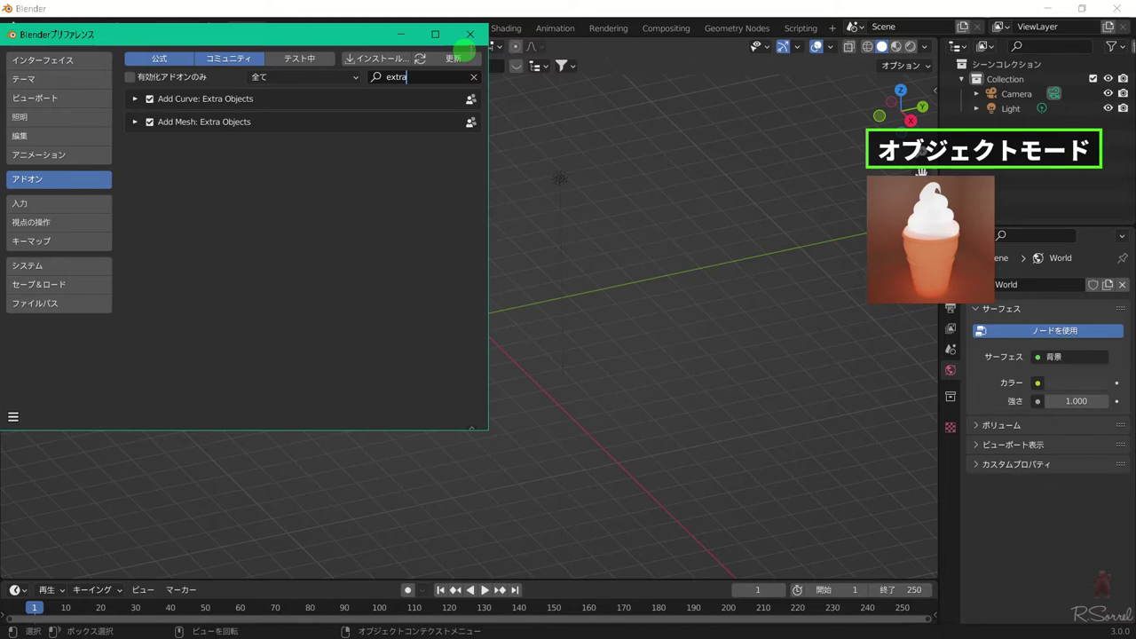
{"action": "left_click", "coordinate": [472, 39]}
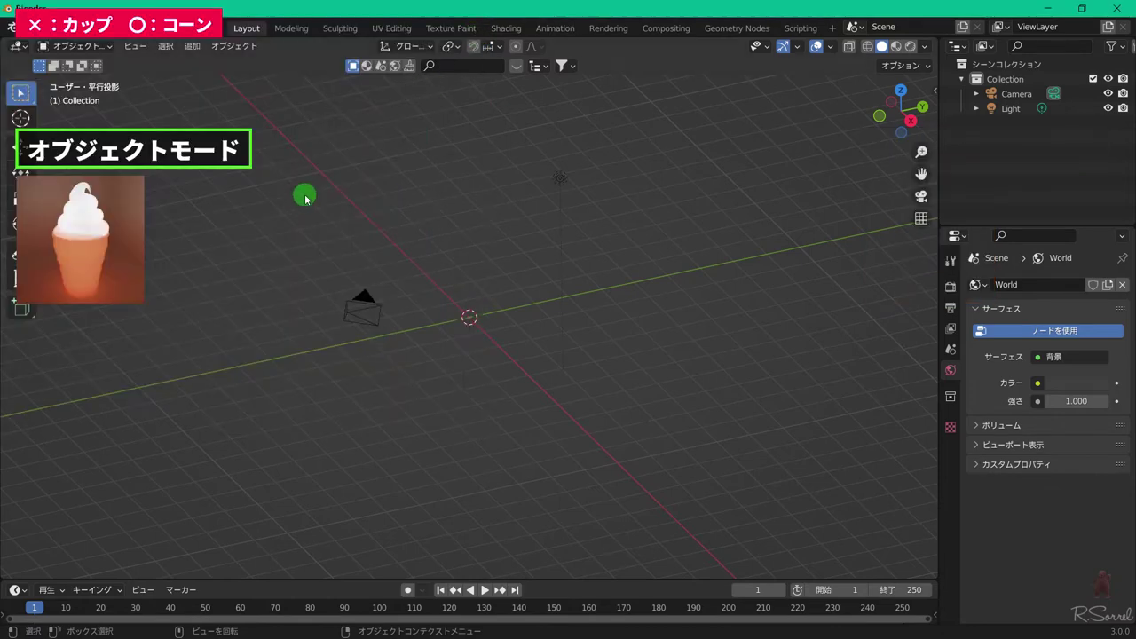
- Add an Archemedian spiral from Curve > Curve Spirals and expand its adjustment panel
{"action": "key", "text": "shift+a"}
{"action": "mouse_move", "coordinate": [306, 193]}
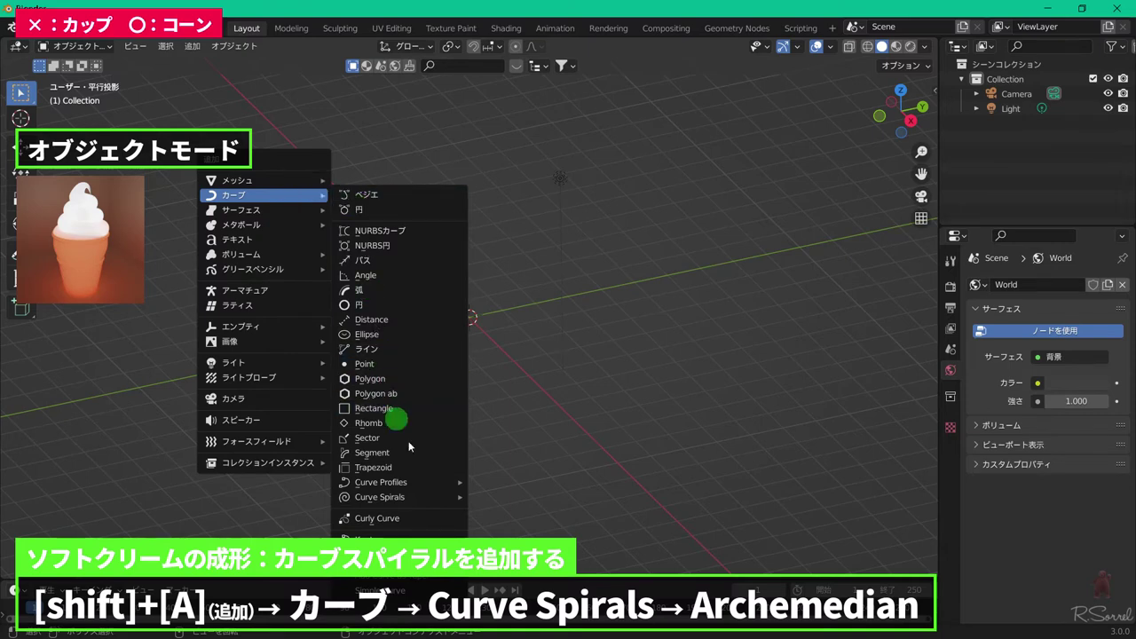
{"action": "mouse_move", "coordinate": [429, 501]}
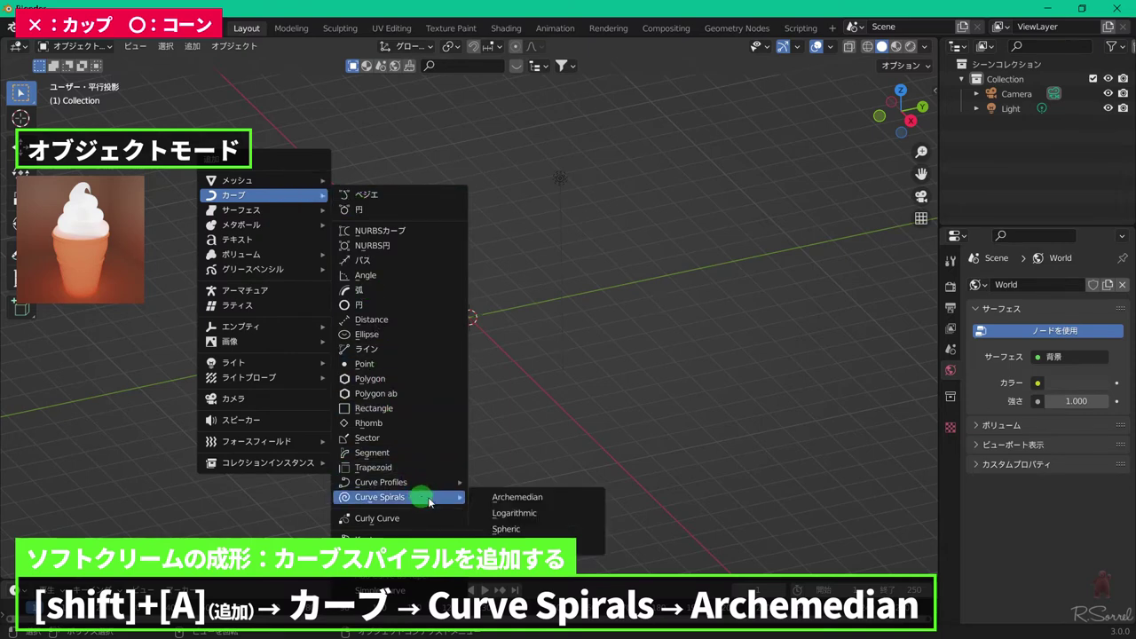
{"action": "left_click", "coordinate": [503, 498]}
{"action": "left_click", "coordinate": [94, 563]}
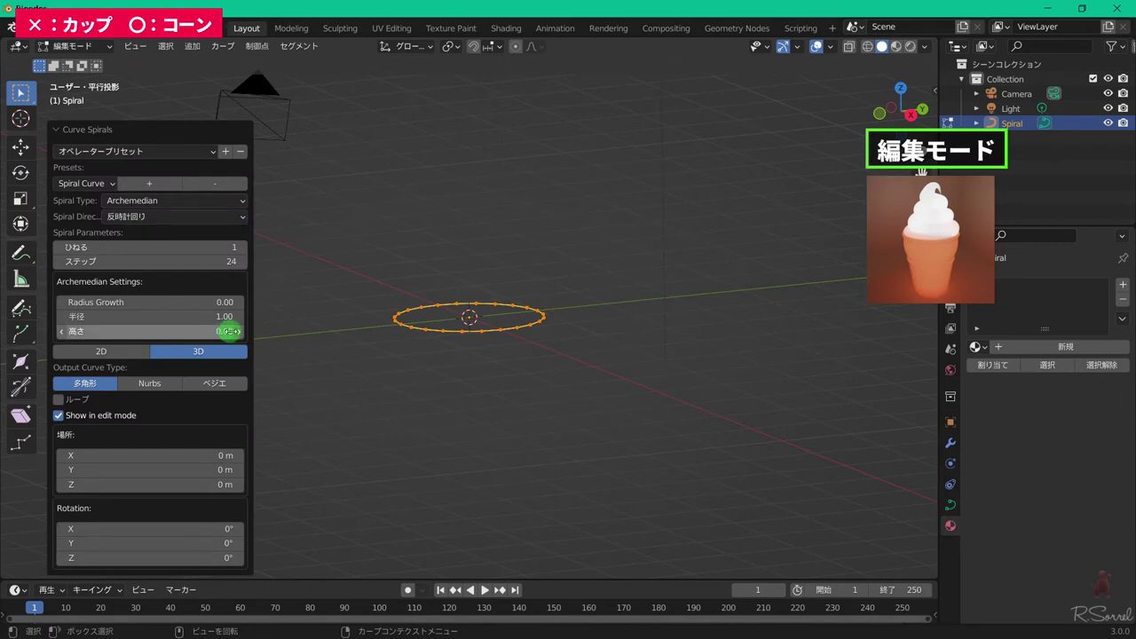
- Try out spiral height 0.39, radius 1.33 and a negative radius growth of -0.33
{"action": "left_click_drag", "start_coordinate": [229, 331], "coordinate": [239, 334]}
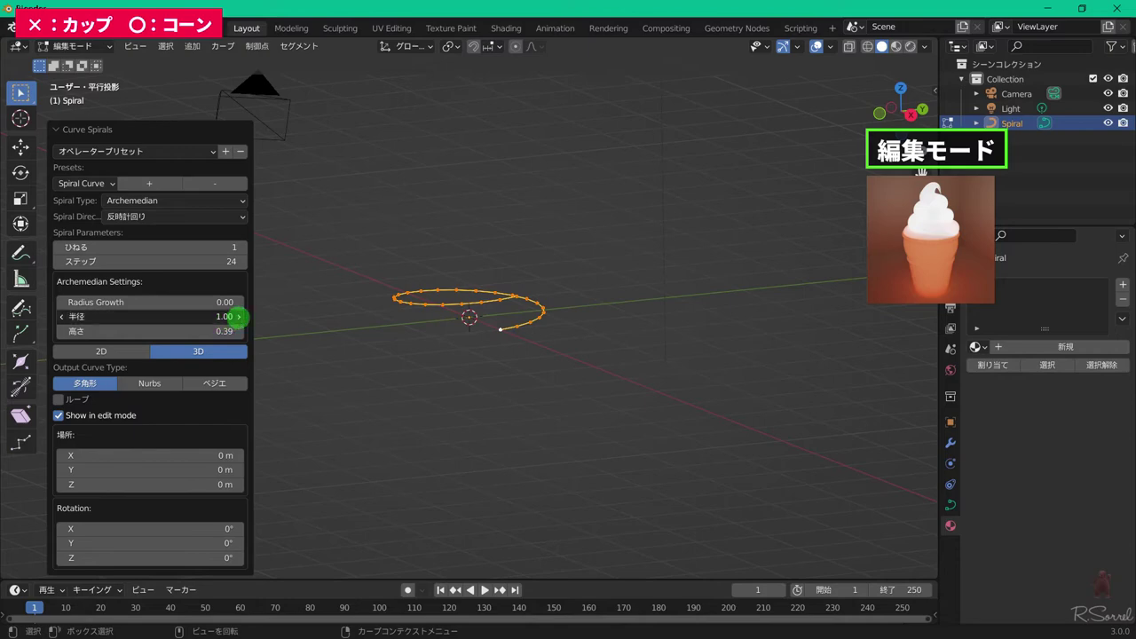
{"action": "left_click_drag", "start_coordinate": [237, 315], "coordinate": [243, 317]}
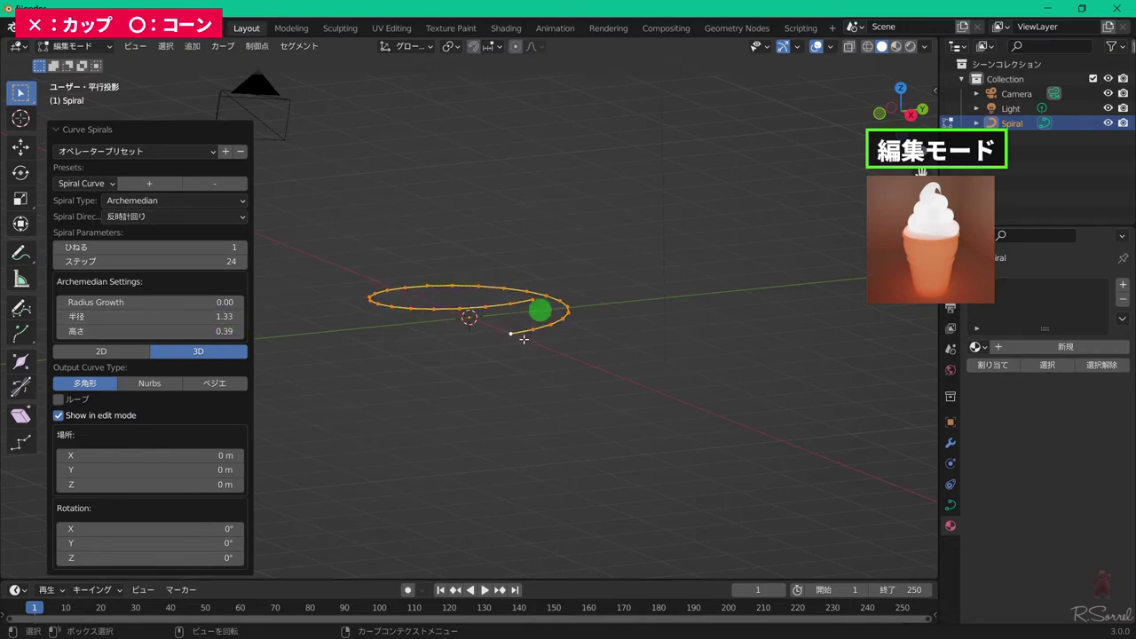
{"action": "left_click", "coordinate": [61, 301]}
{"action": "left_click", "coordinate": [61, 302]}
{"action": "left_click", "coordinate": [61, 302]}
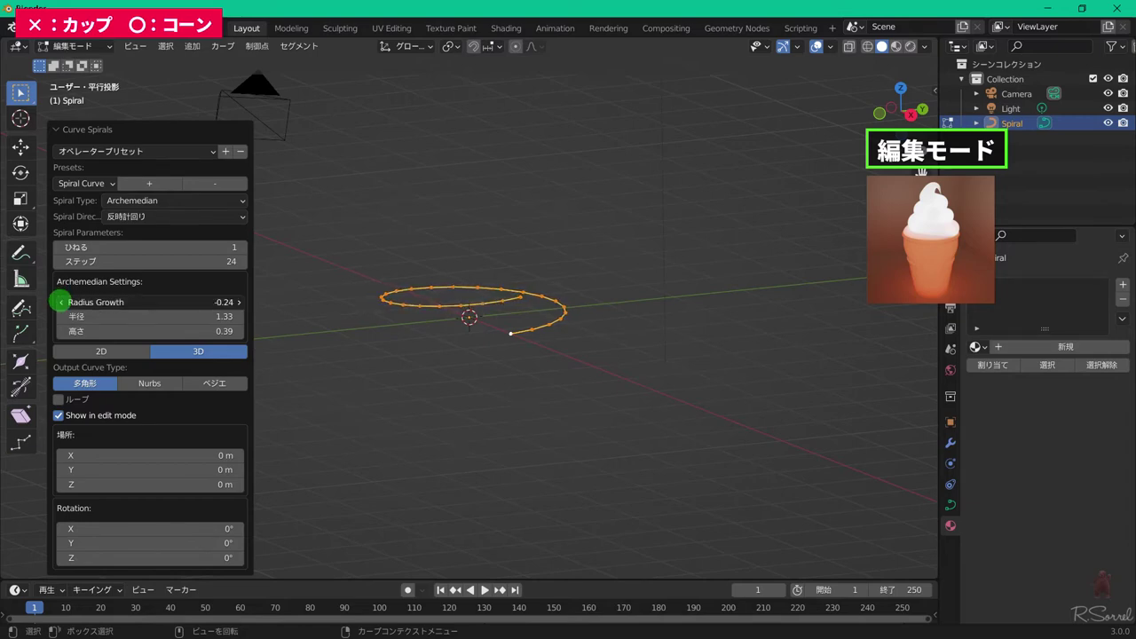
{"action": "left_click", "coordinate": [61, 302]}
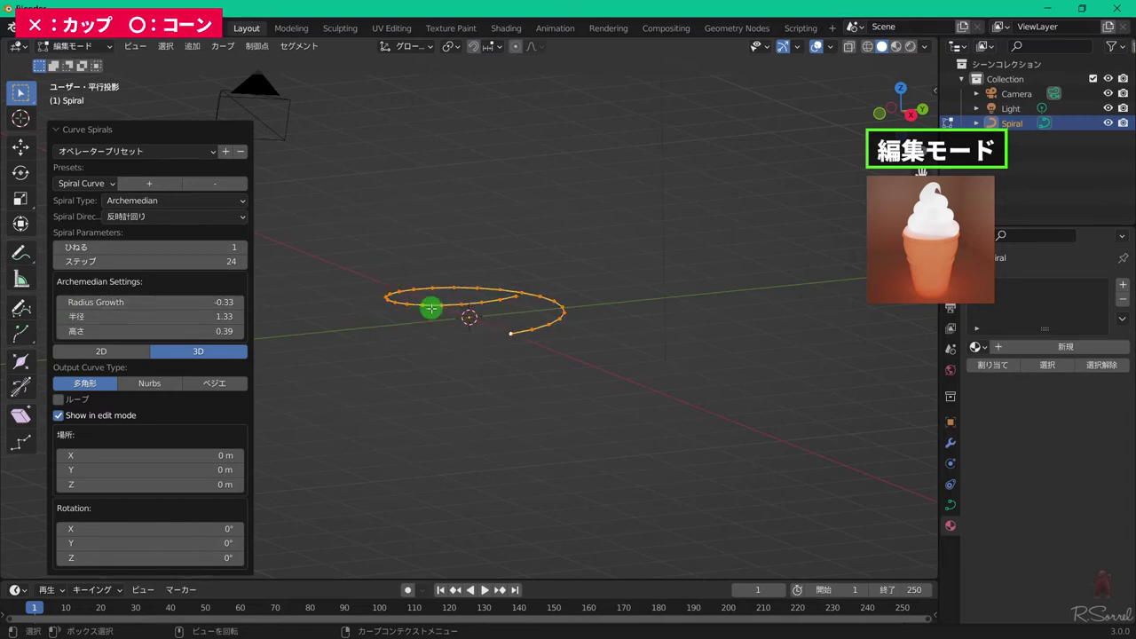
- Raise the spiral to 8 turns and 38 steps, and make it wind clockwise
{"action": "left_click", "coordinate": [242, 251]}
{"action": "left_click", "coordinate": [241, 251]}
{"action": "left_click", "coordinate": [241, 251]}
{"action": "left_click", "coordinate": [242, 251]}
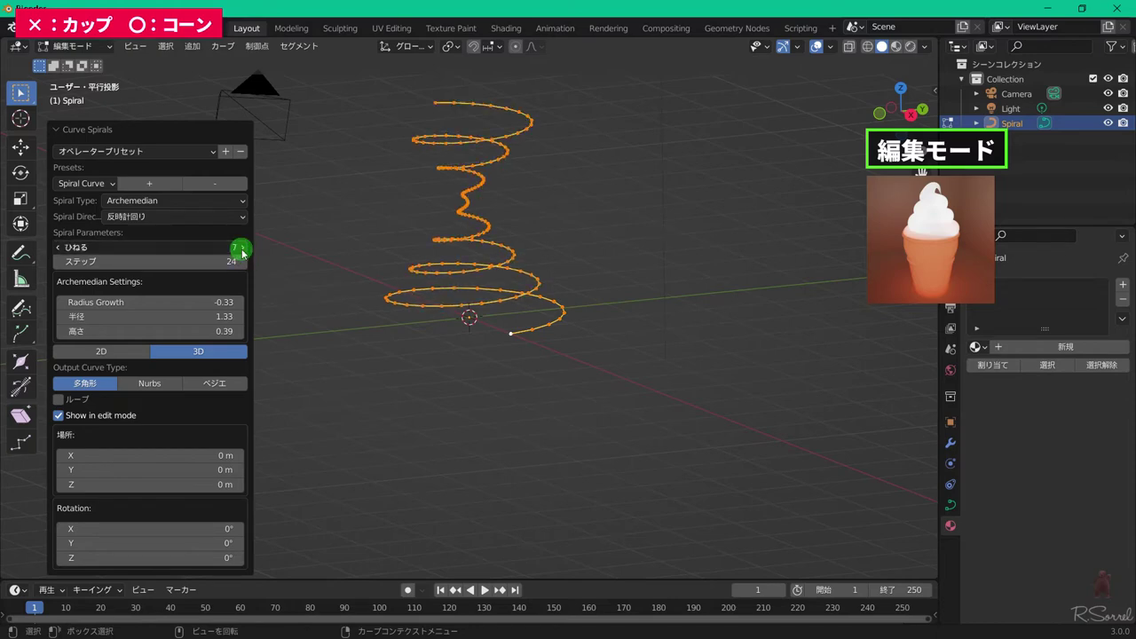
{"action": "left_click", "coordinate": [241, 251]}
{"action": "left_click", "coordinate": [241, 251]}
{"action": "left_click_drag", "start_coordinate": [236, 261], "coordinate": [243, 265]}
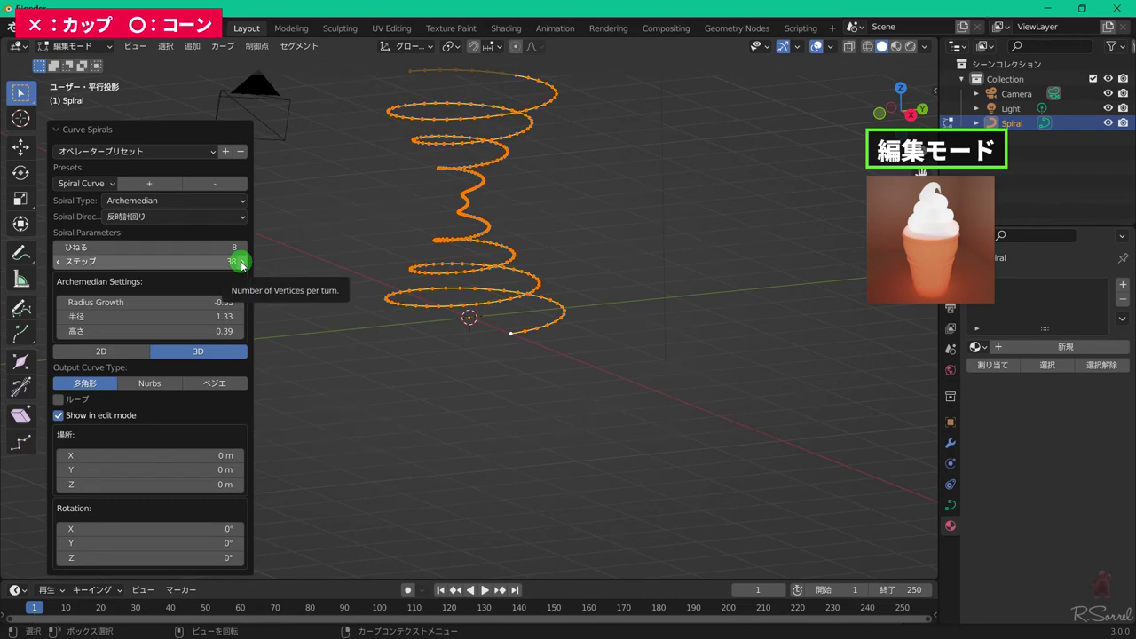
{"action": "left_click", "coordinate": [196, 217]}
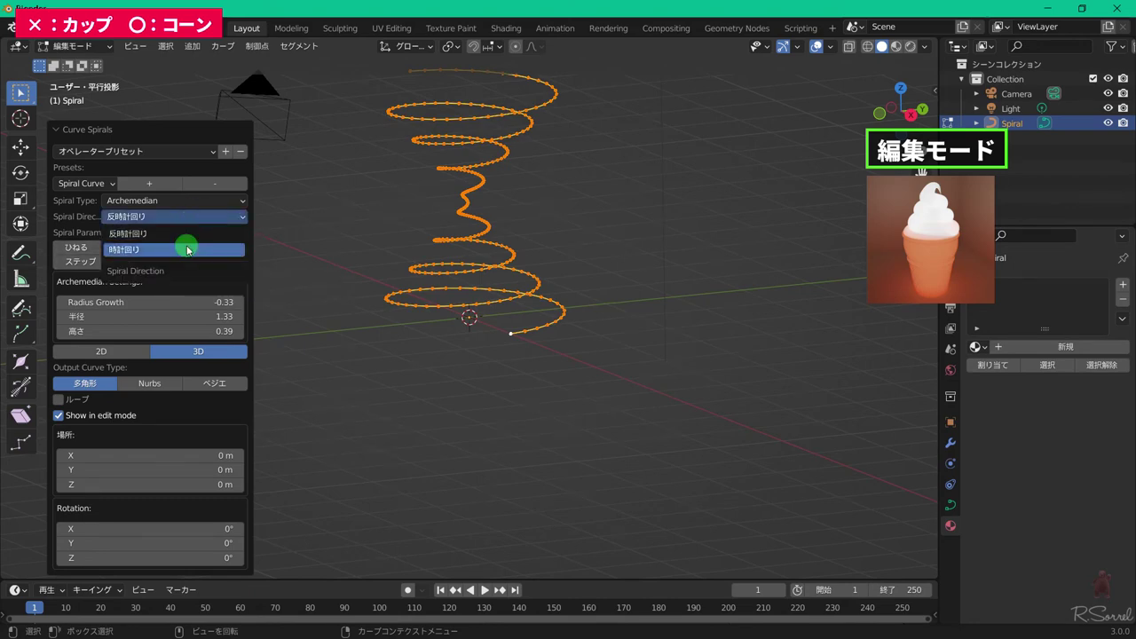
{"action": "left_click", "coordinate": [185, 249]}
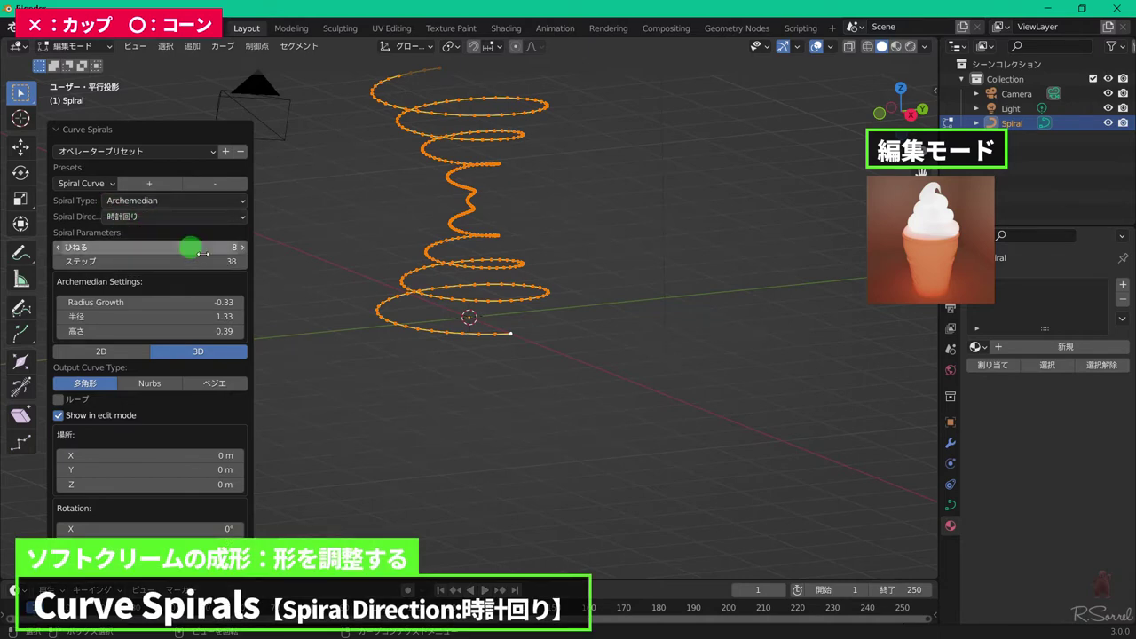
- Reduce the spiral to 4 turns with 12 steps per turn
{"action": "left_click", "coordinate": [59, 248]}
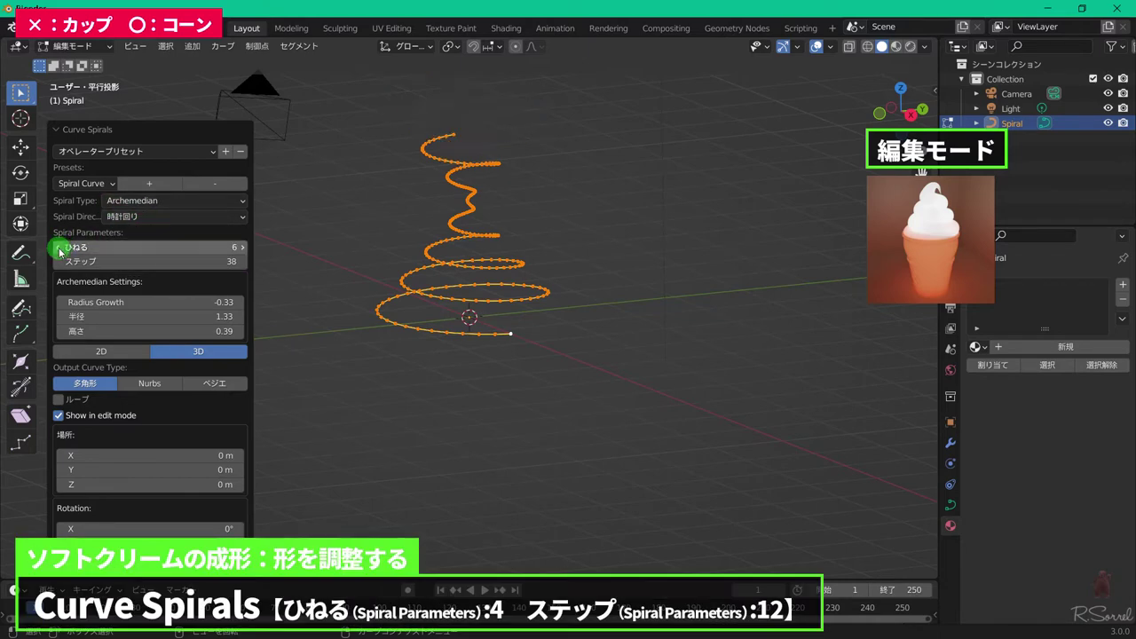
{"action": "left_click", "coordinate": [59, 248]}
{"action": "left_click", "coordinate": [59, 249]}
{"action": "left_click", "coordinate": [59, 248]}
{"action": "left_click", "coordinate": [118, 261]}
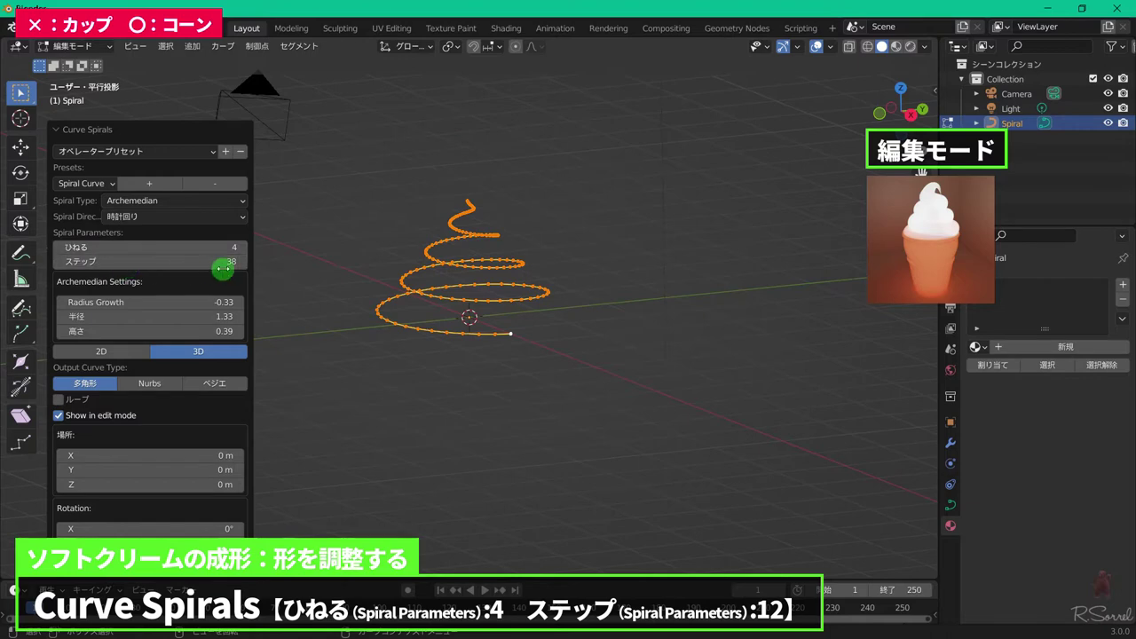
{"action": "type", "text": "12"}
{"action": "key", "text": "Return"}
{"action": "key", "text": "minus"}
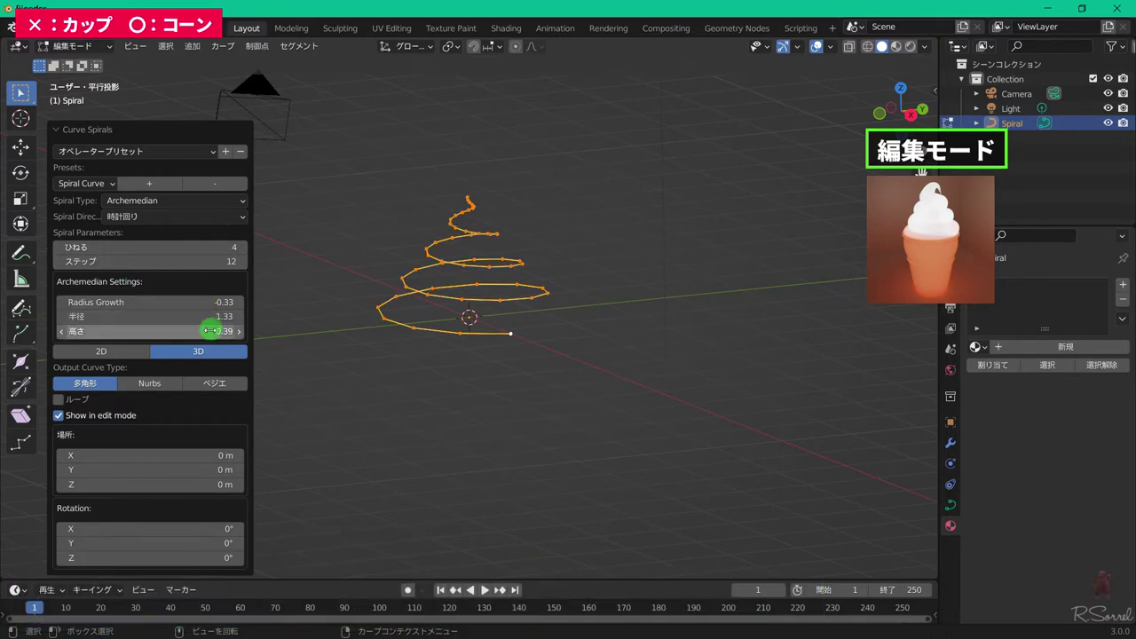
- Set height 0.45, radius 1.00 and radius growth -0.24, then view from the front
{"action": "left_click", "coordinate": [210, 330]}
{"action": "type", "text": "0.45"}
{"action": "key", "text": "Return"}
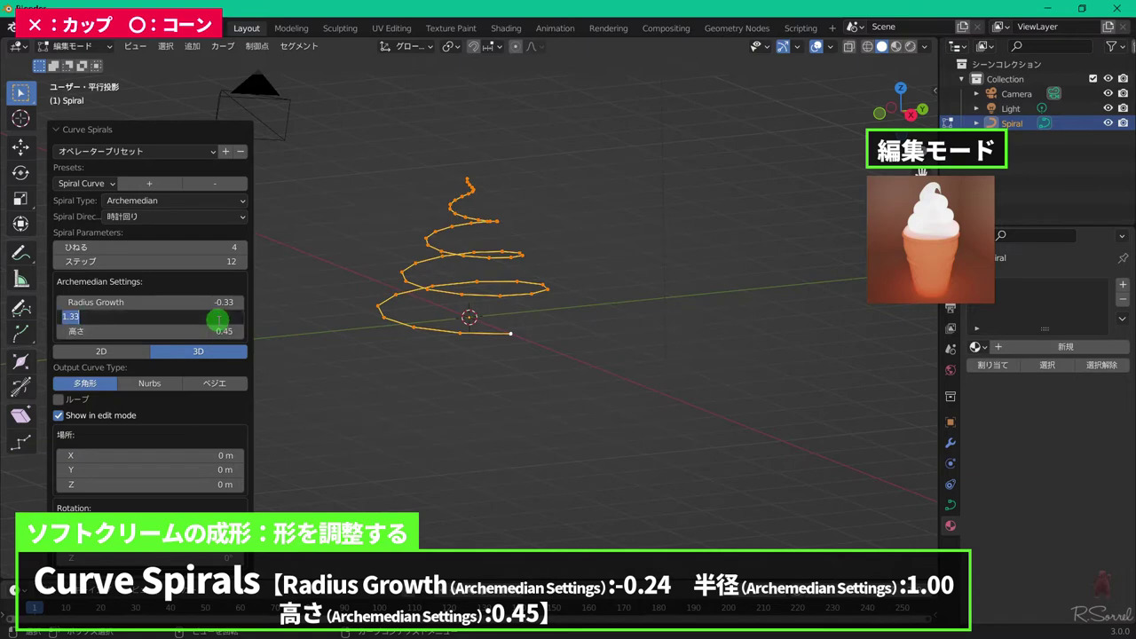
{"action": "type", "text": "1"}
{"action": "key", "text": "Return"}
{"action": "double_click", "coordinate": [211, 300]}
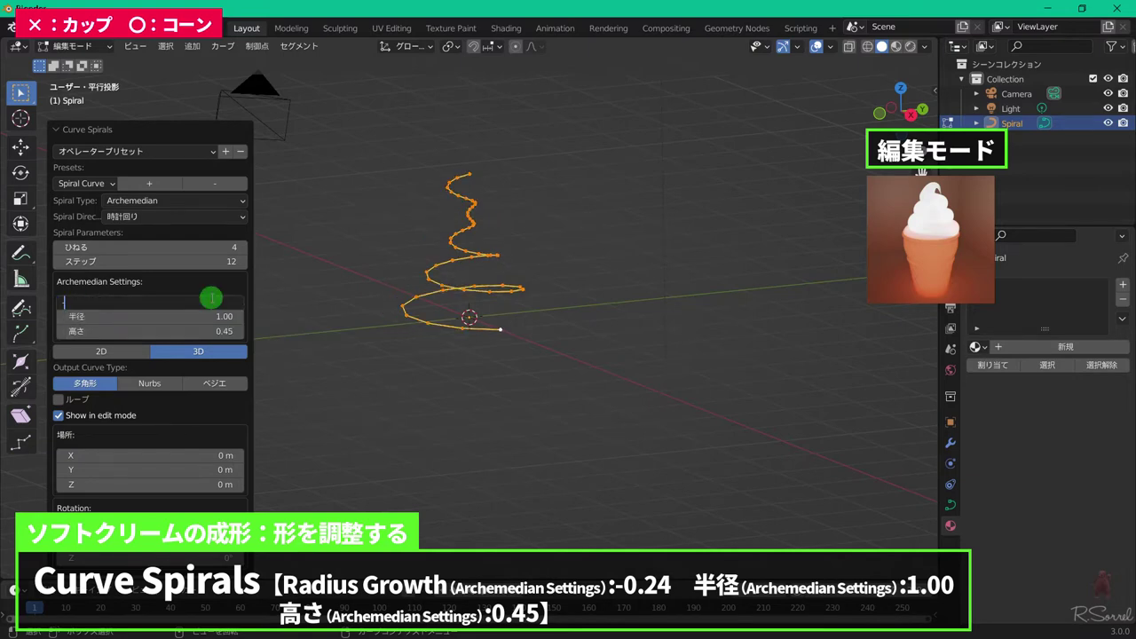
{"action": "type", "text": "-0.24"}
{"action": "key", "text": "Return"}
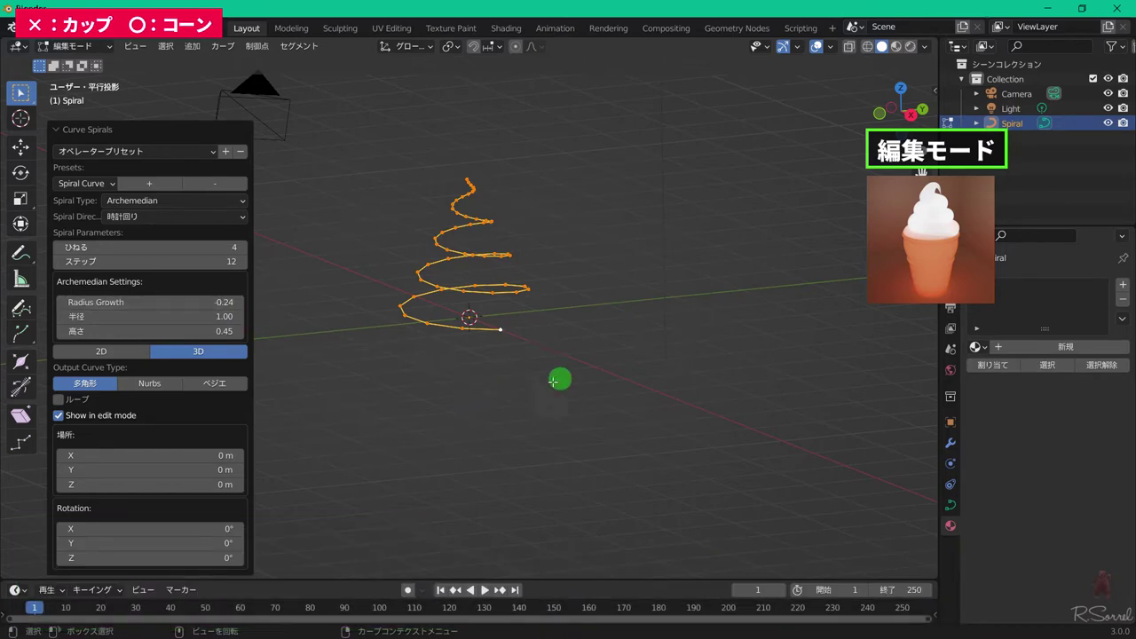
{"action": "key", "text": "KP_1"}
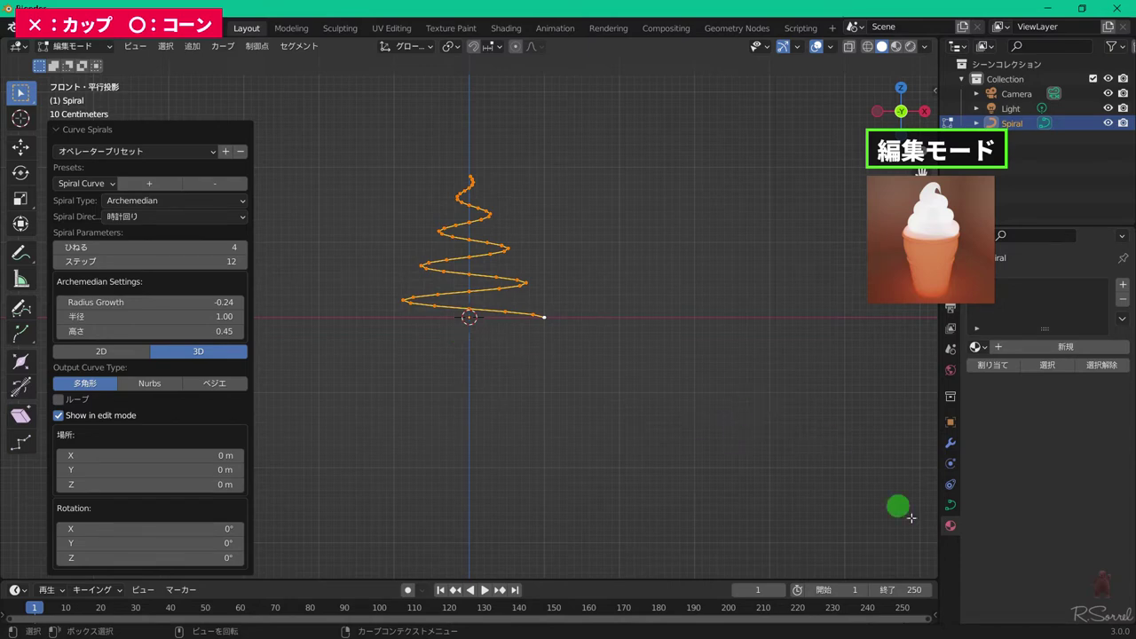
- Set the spiral's Geometry bevel depth to 0.3 m in the curve data properties
{"action": "left_click", "coordinate": [951, 506]}
{"action": "scroll", "coordinate": [976, 519], "scroll_direction": "down", "scroll_amount": 2}
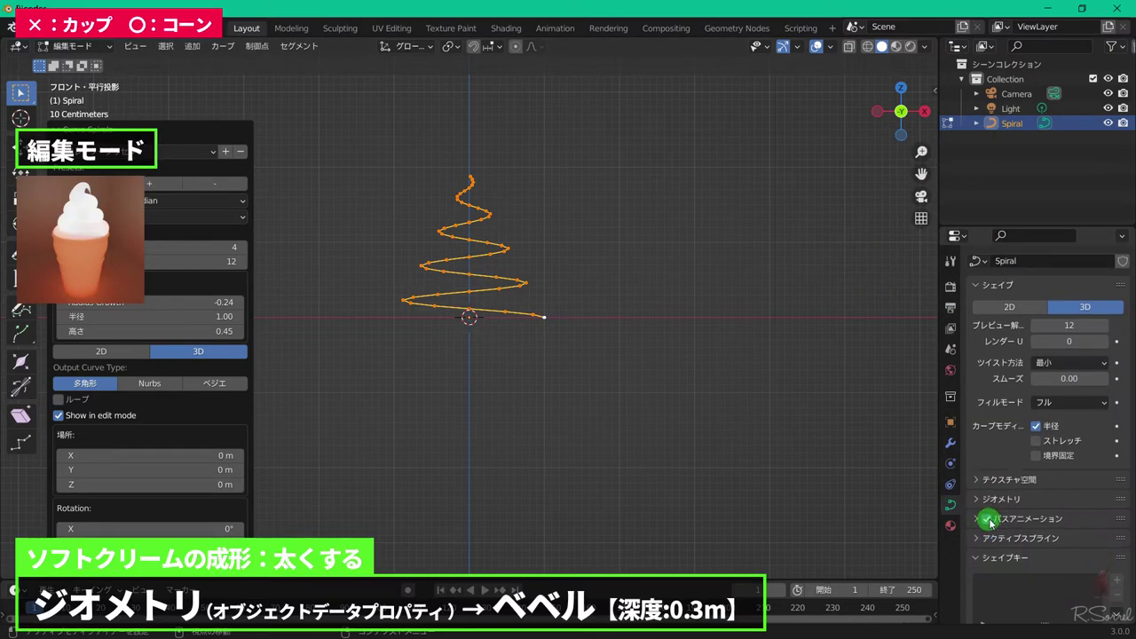
{"action": "left_click", "coordinate": [1002, 465]}
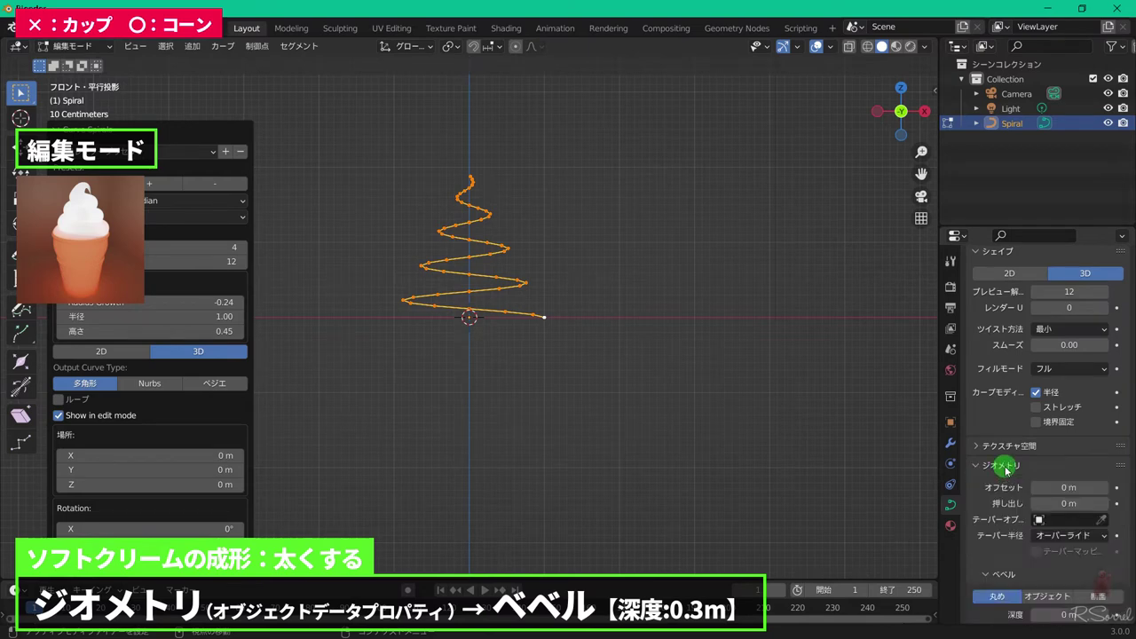
{"action": "scroll", "coordinate": [1005, 471], "scroll_direction": "down", "scroll_amount": 5}
{"action": "left_click", "coordinate": [1066, 472]}
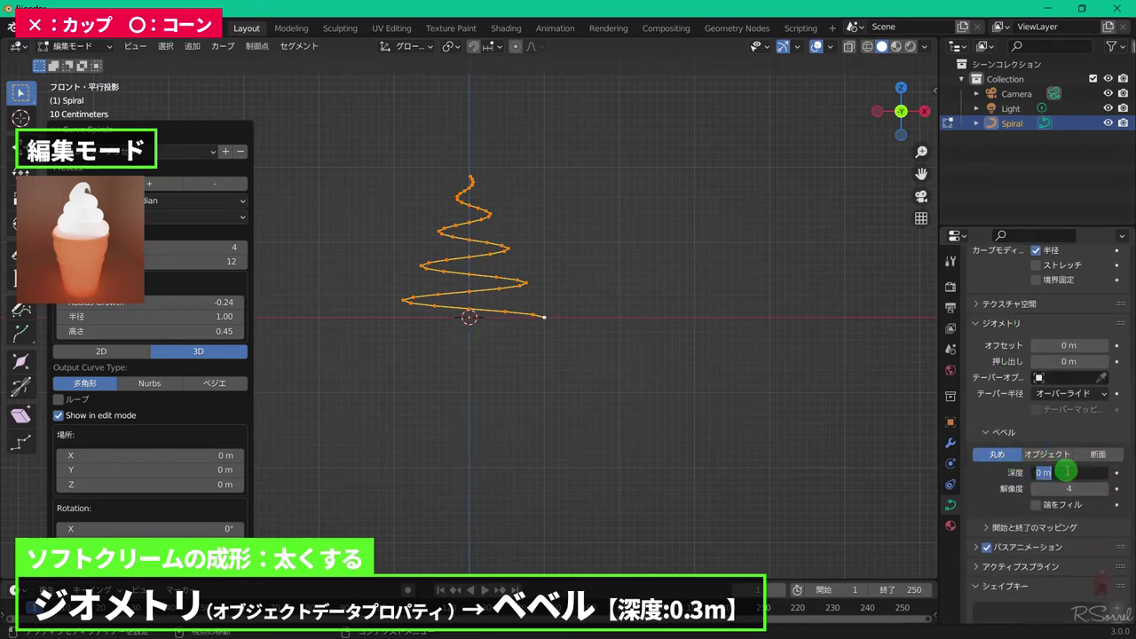
{"action": "key", "text": "Return"}
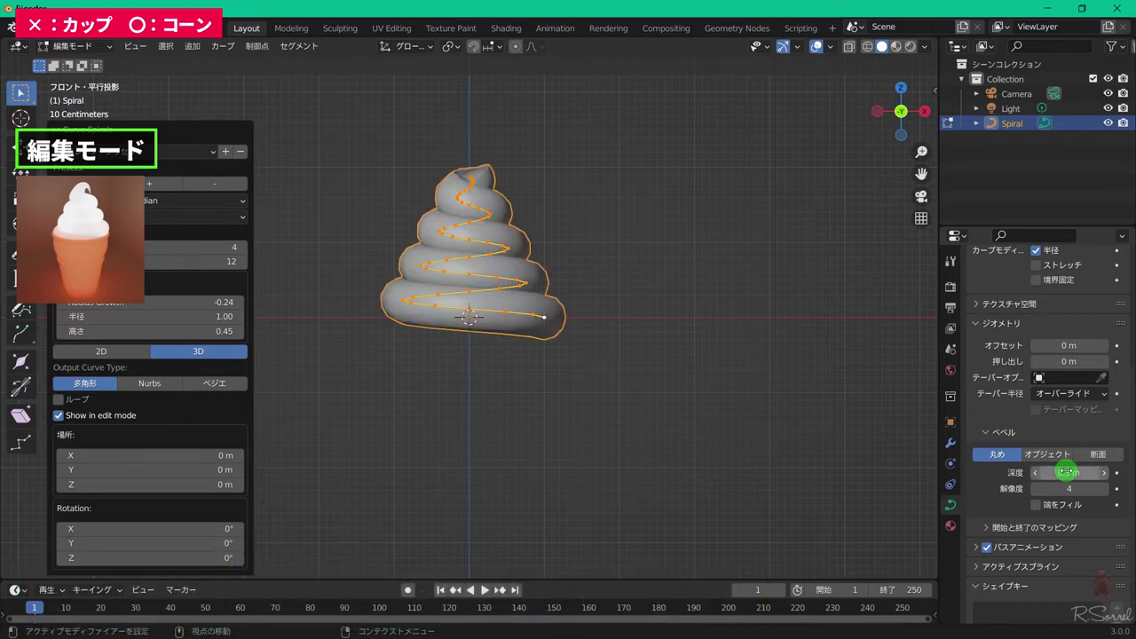
{"action": "scroll", "coordinate": [563, 240], "scroll_direction": "up", "scroll_amount": 2}
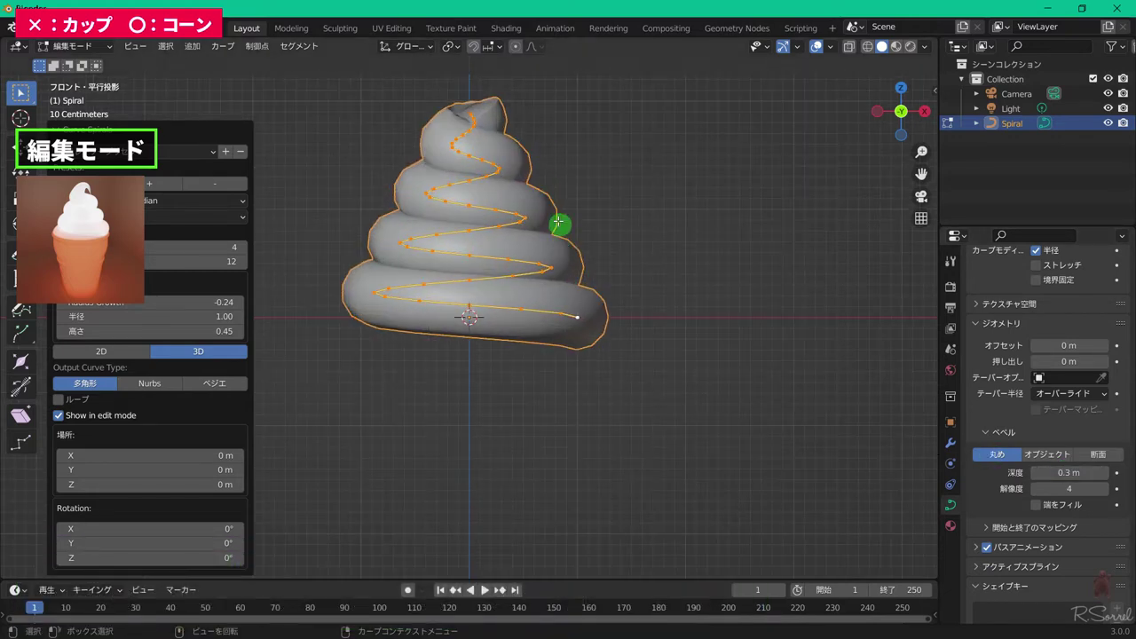
- Add a Subdivision Surface modifier at viewport level 2, then select the spiral's outer end point
{"action": "left_click", "coordinate": [952, 446]}
{"action": "left_click", "coordinate": [981, 284]}
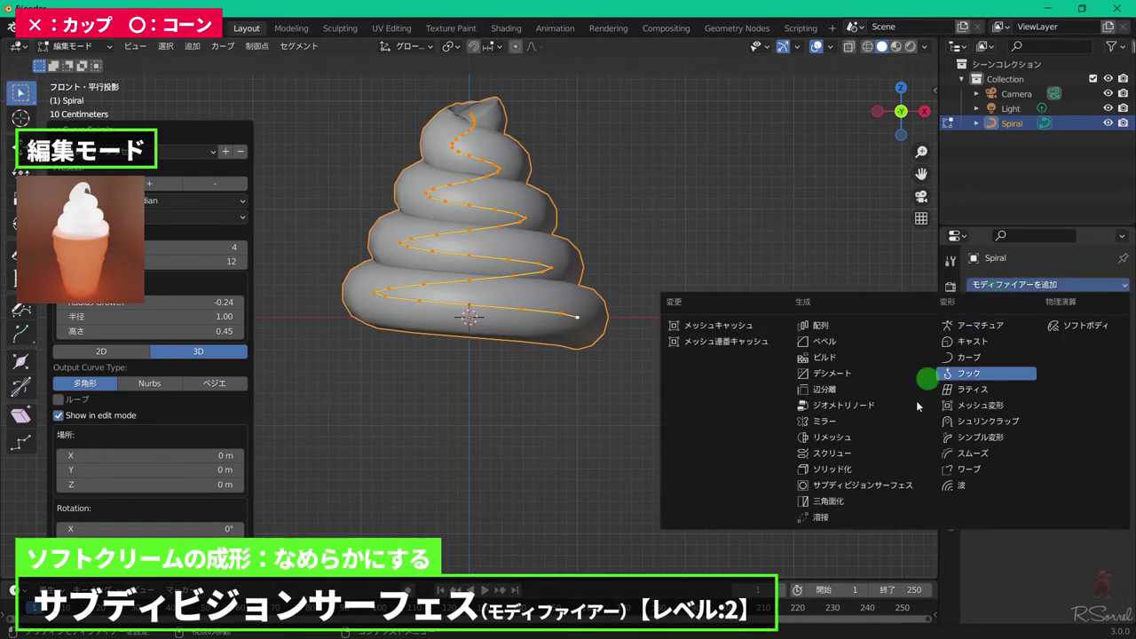
{"action": "left_click", "coordinate": [889, 485]}
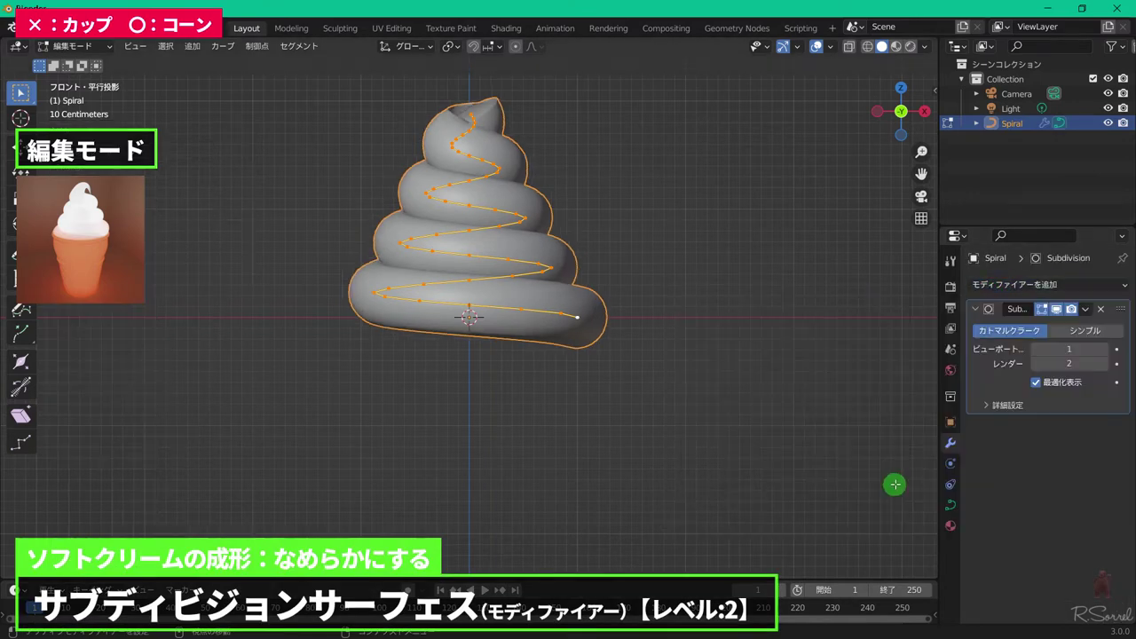
{"action": "left_click", "coordinate": [1100, 348]}
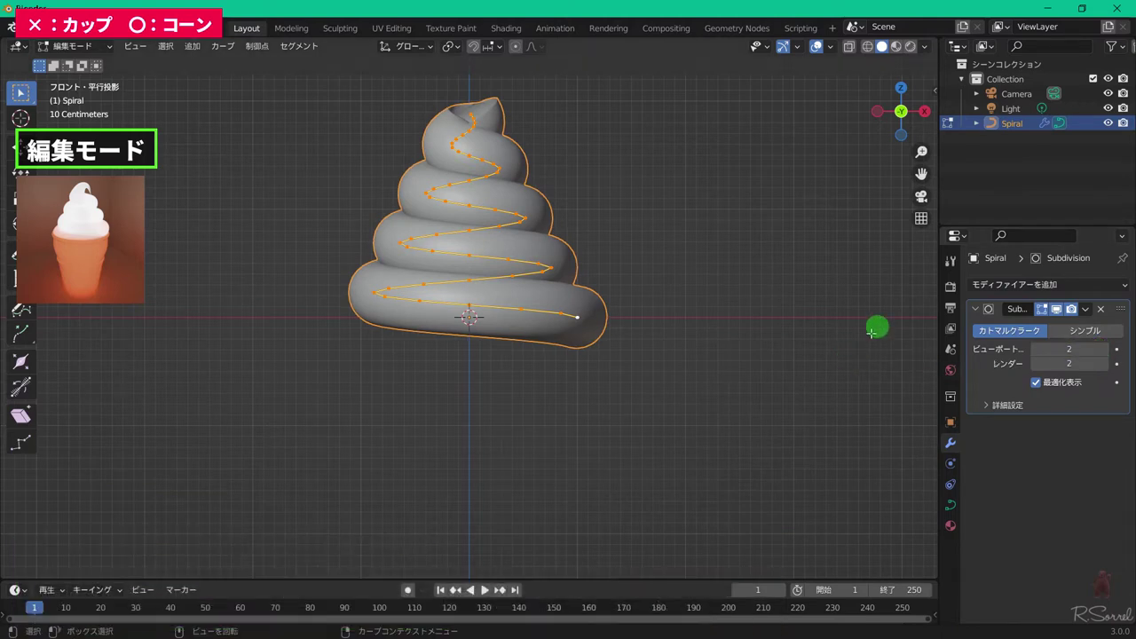
{"action": "left_click", "coordinate": [577, 315]}
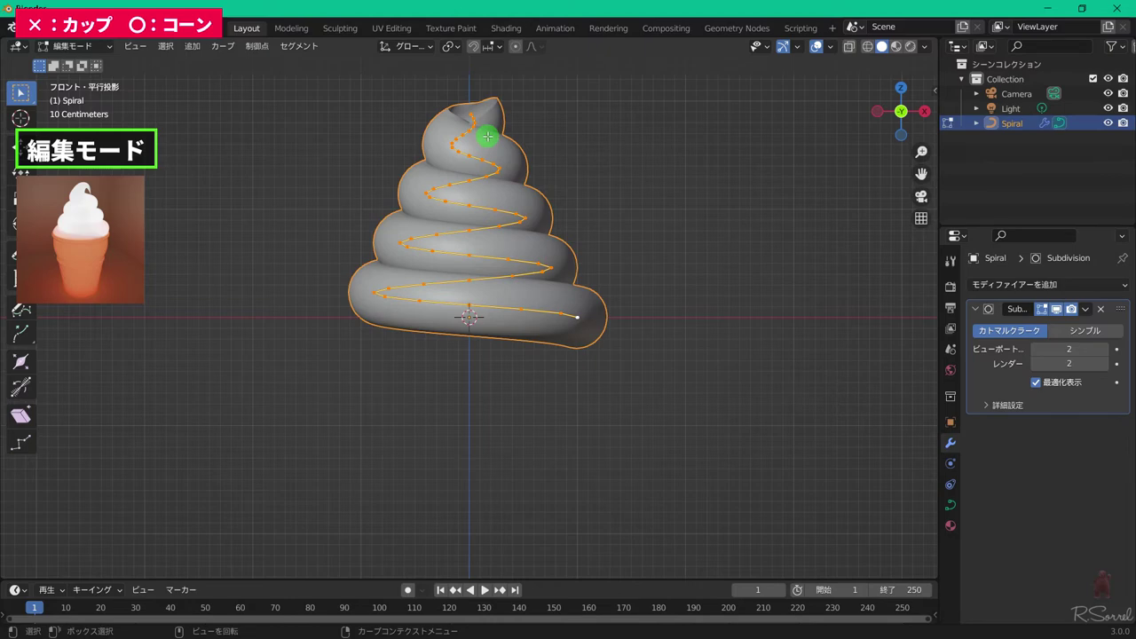
- Delete about five control points from the spiral's top end
{"action": "left_click", "coordinate": [624, 149]}
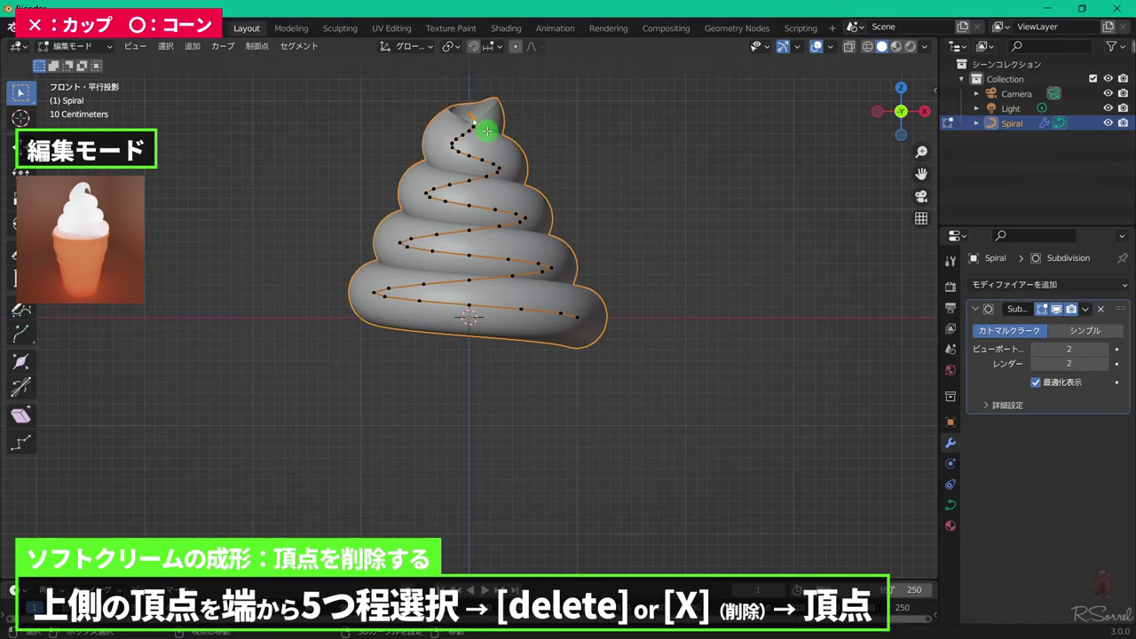
{"action": "key", "text": "x"}
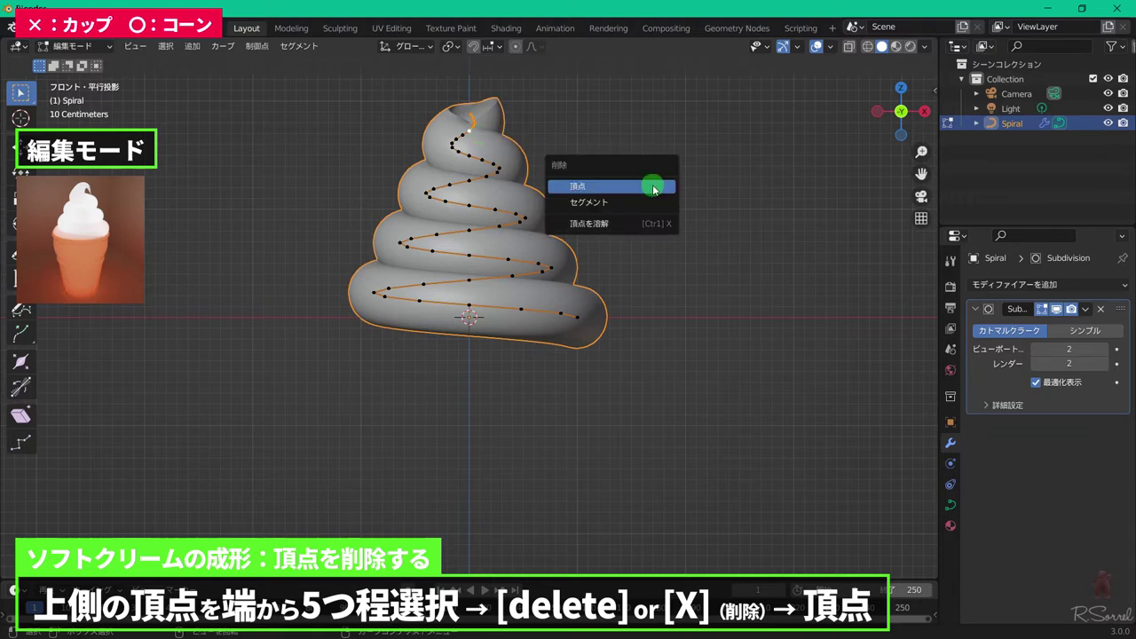
{"action": "left_click", "coordinate": [653, 189]}
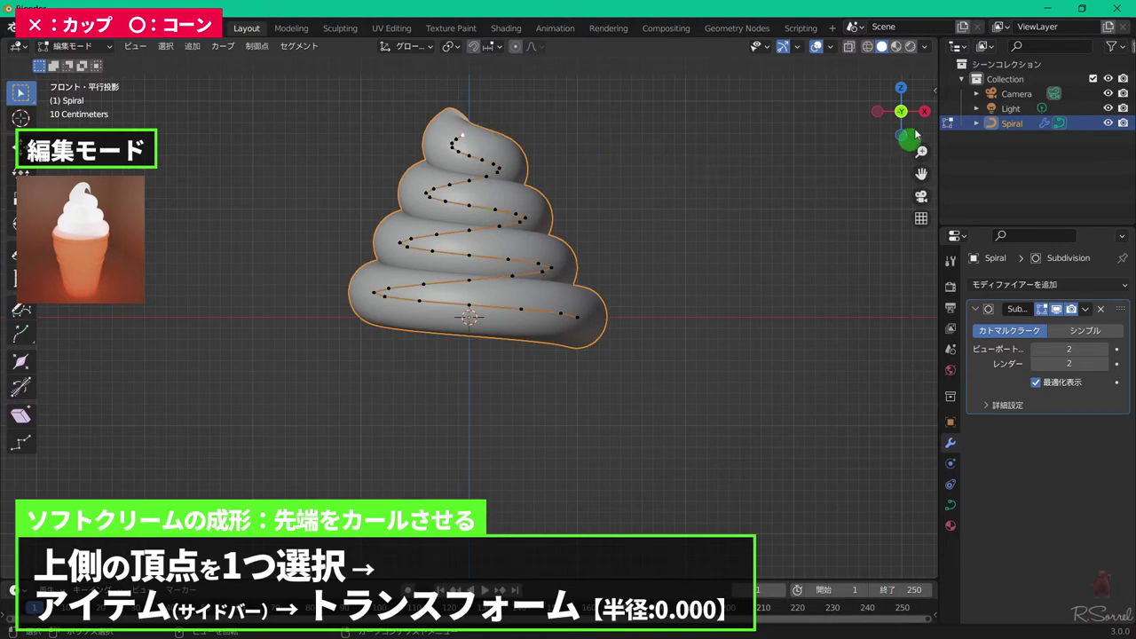
- In the sidebar Item tab, set the top points' radii to 0.300 and 0.600
{"action": "left_click", "coordinate": [929, 98]}
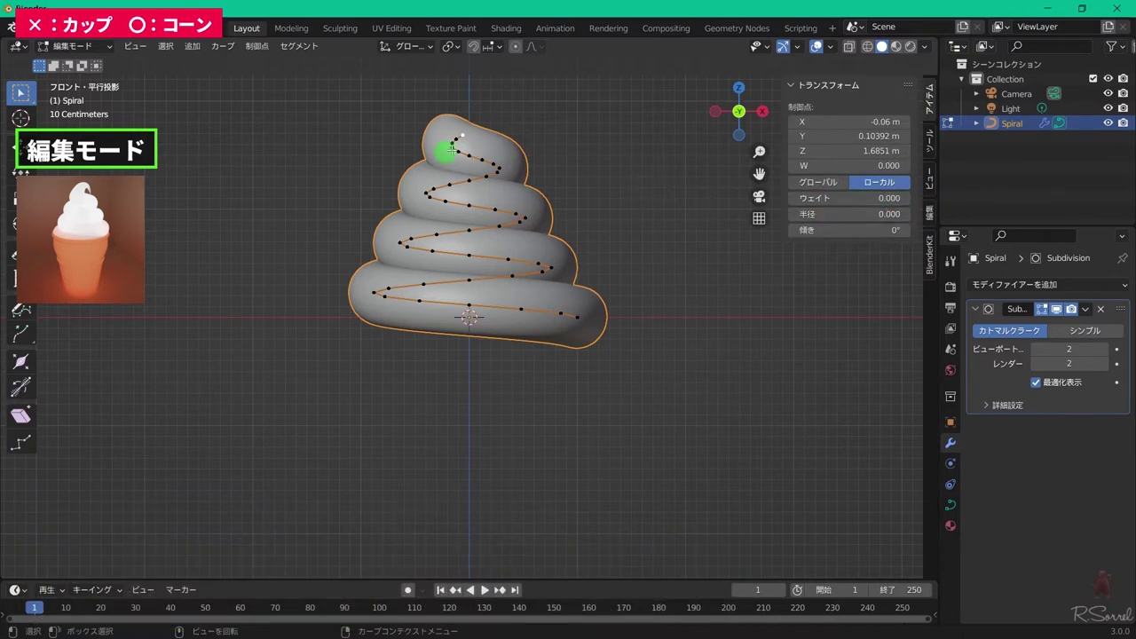
{"action": "left_click", "coordinate": [830, 215]}
{"action": "type", "text": "0.300"}
{"action": "key", "text": "Return"}
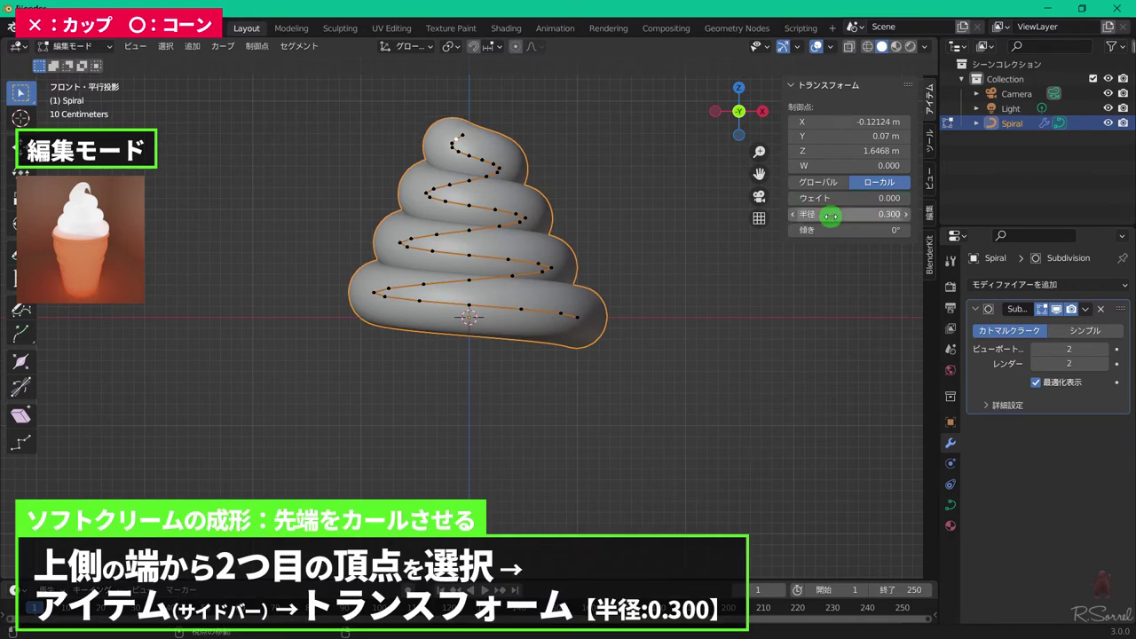
{"action": "left_click", "coordinate": [453, 142]}
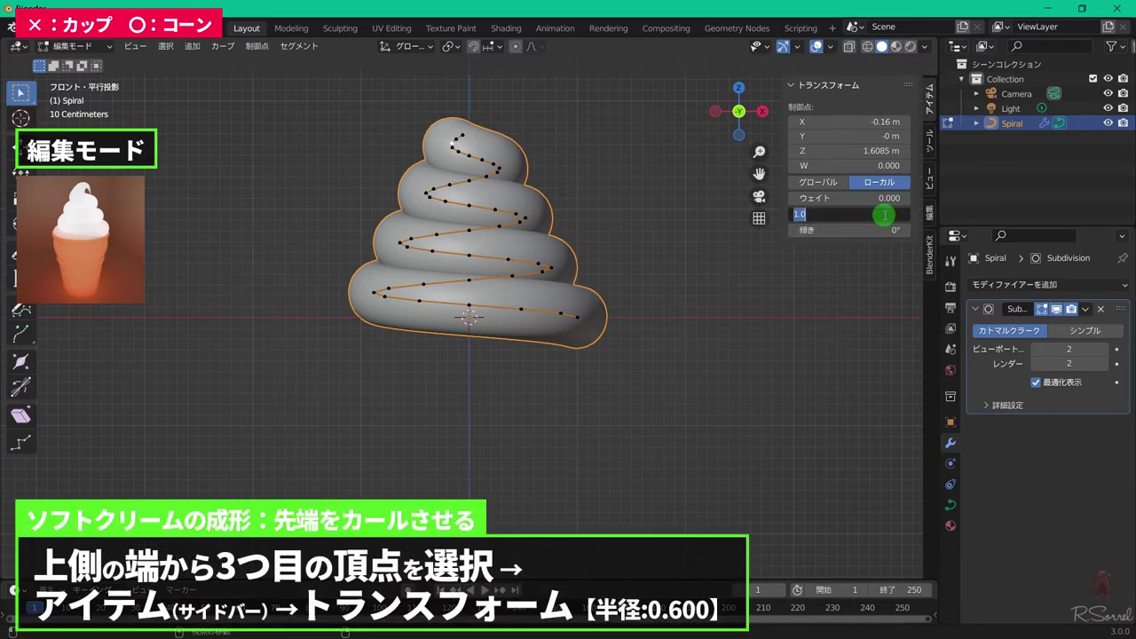
{"action": "key", "text": "Return"}
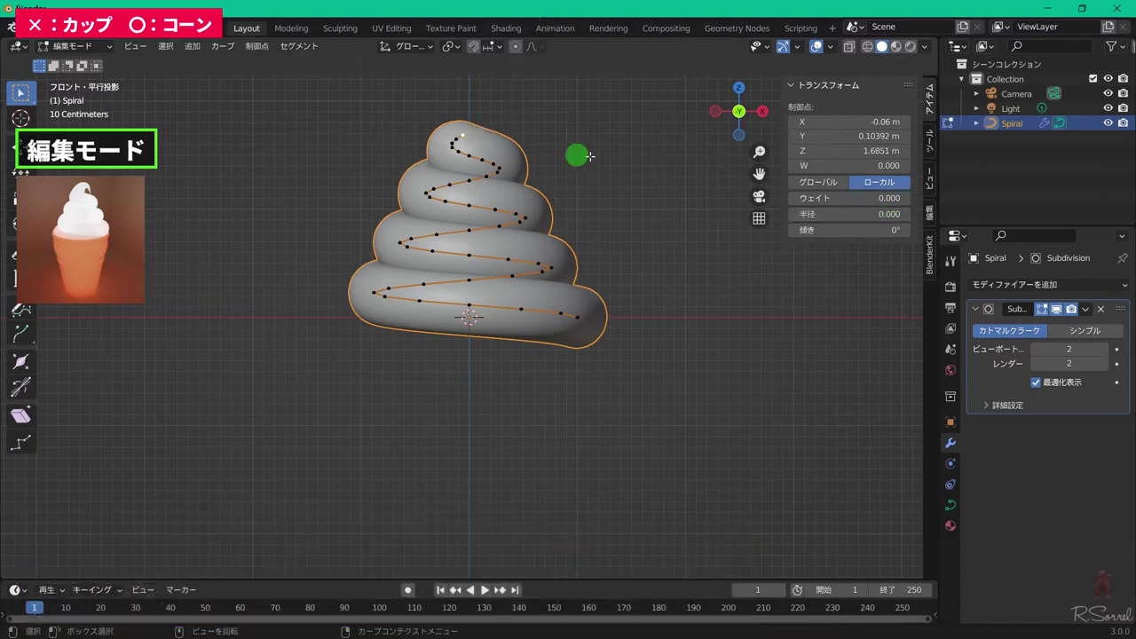
- Move the zero-radius tip, the 0.3-radius and 0.6-radius points up and right into a curl
{"action": "key", "text": "e"}
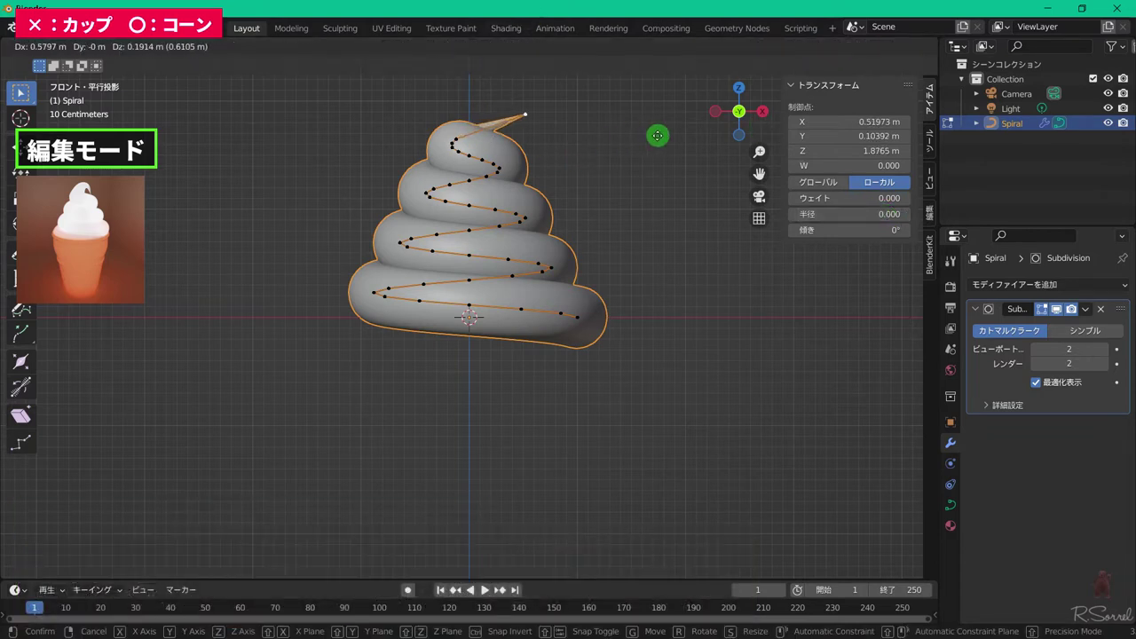
{"action": "left_click", "coordinate": [659, 136]}
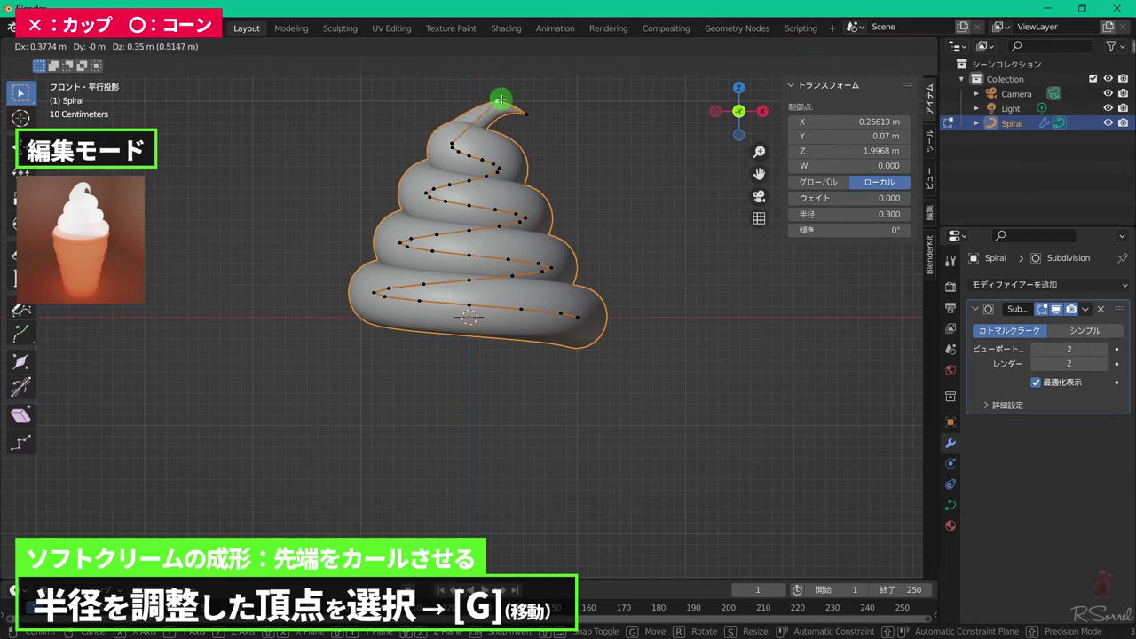
{"action": "left_click", "coordinate": [463, 138]}
{"action": "key", "text": "g"}
{"action": "left_click", "coordinate": [469, 107]}
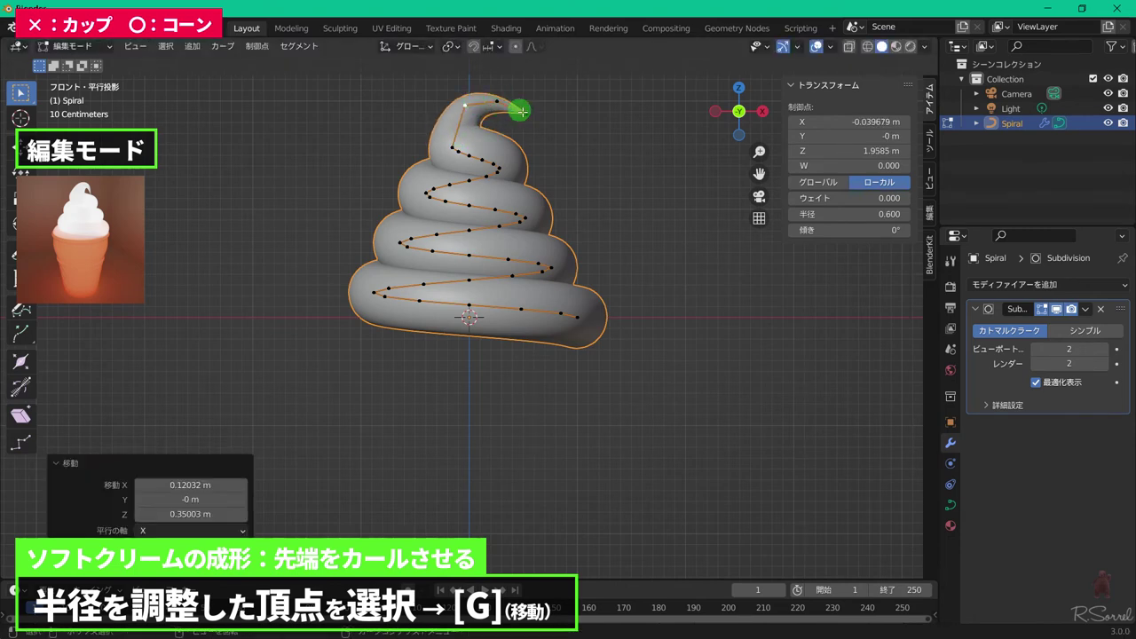
{"action": "left_click", "coordinate": [515, 109]}
{"action": "key", "text": "g"}
{"action": "left_click", "coordinate": [591, 127]}
- Adjust the curl in top view, orbit to check it, deselect and return to Object Mode
{"action": "key", "text": "KP_7"}
{"action": "key", "text": "g"}
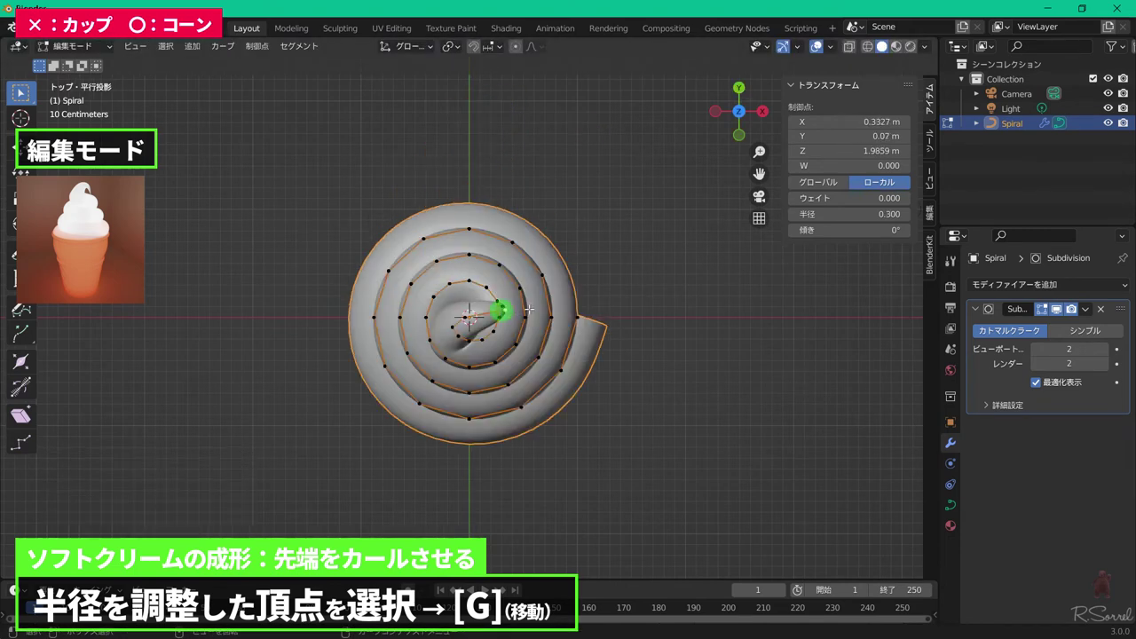
{"action": "left_click", "coordinate": [558, 310]}
{"action": "middle_click_drag", "start_coordinate": [559, 309], "coordinate": [428, 253]}
{"action": "left_click", "coordinate": [428, 253]}
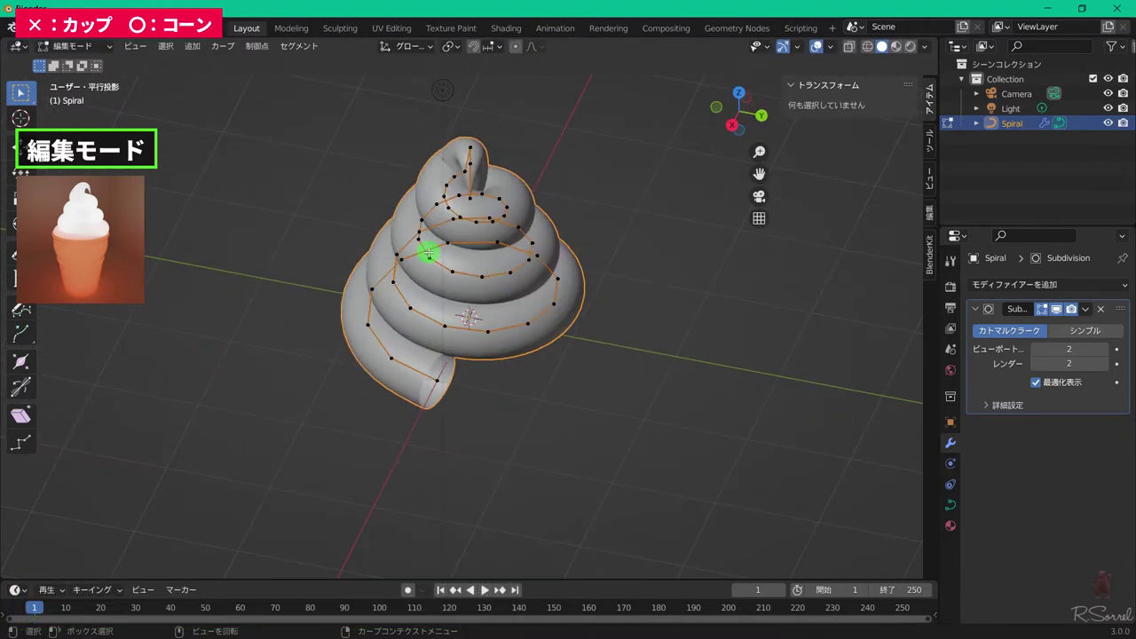
{"action": "key", "text": "Tab"}
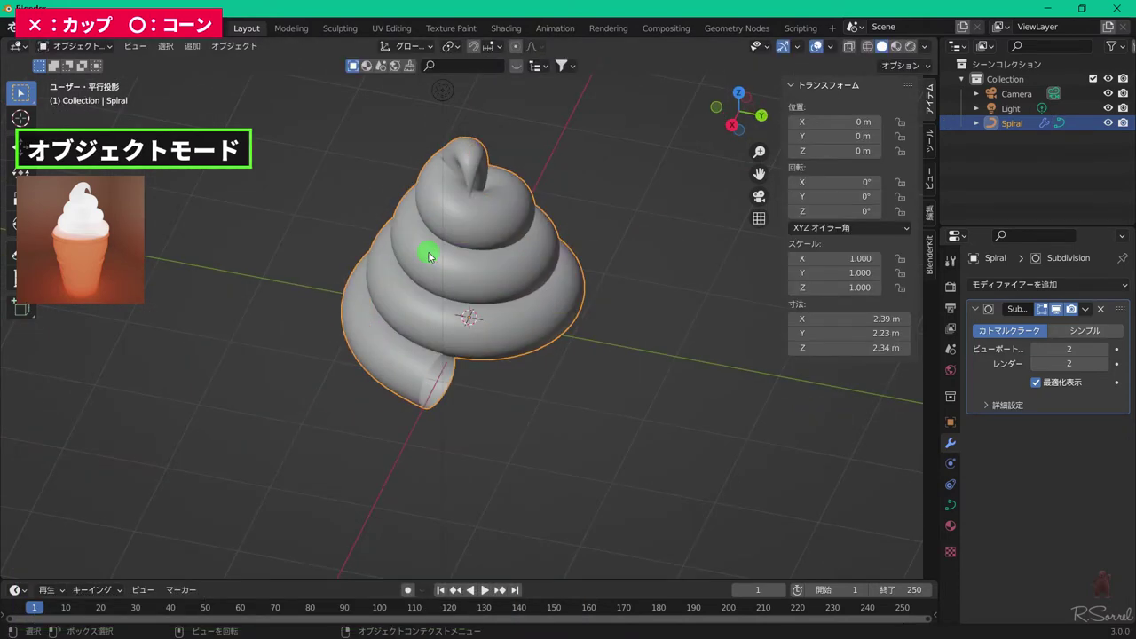
- Apply rotation and scale to the swirl and rename it Sofutokuri-mu
{"action": "key", "text": "ctrl+a"}
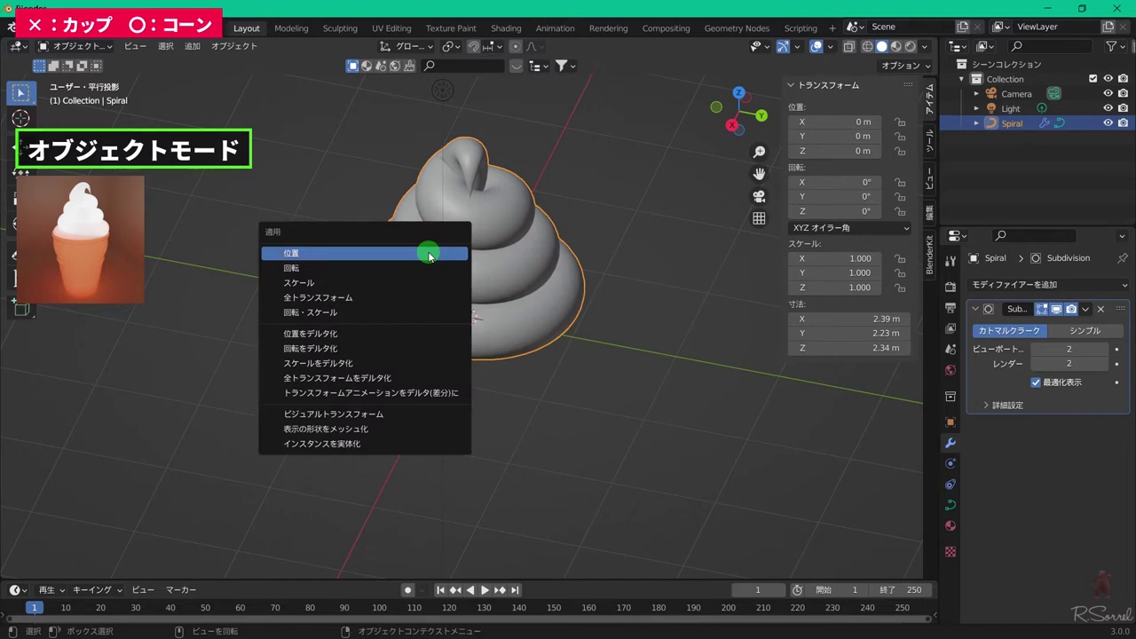
{"action": "left_click", "coordinate": [424, 314]}
{"action": "key", "text": "F2"}
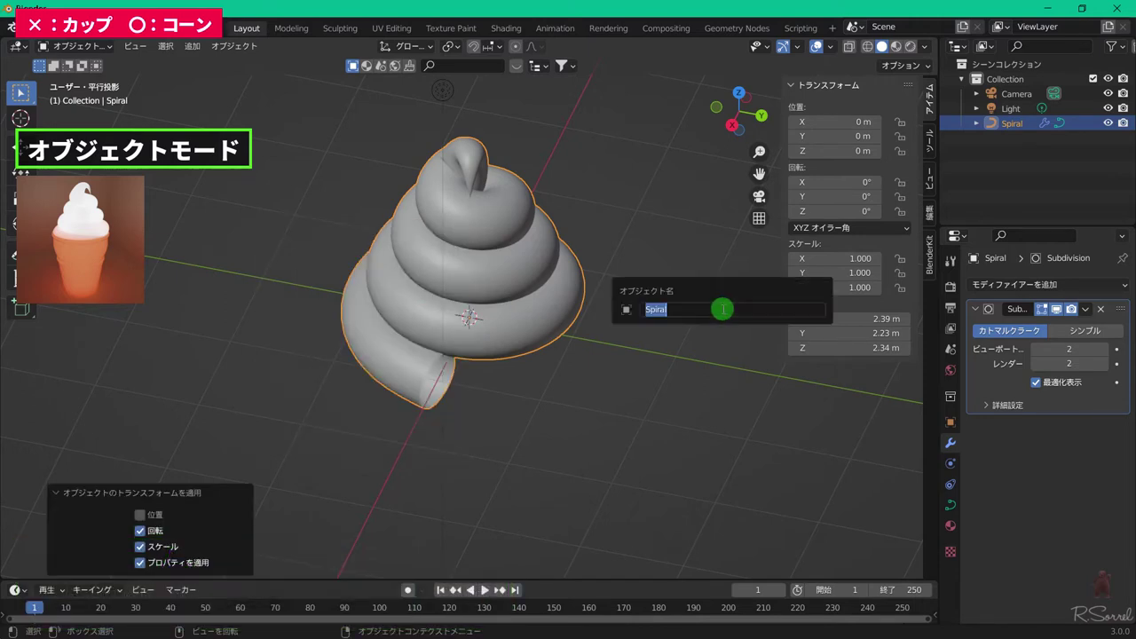
{"action": "key", "text": "Return"}
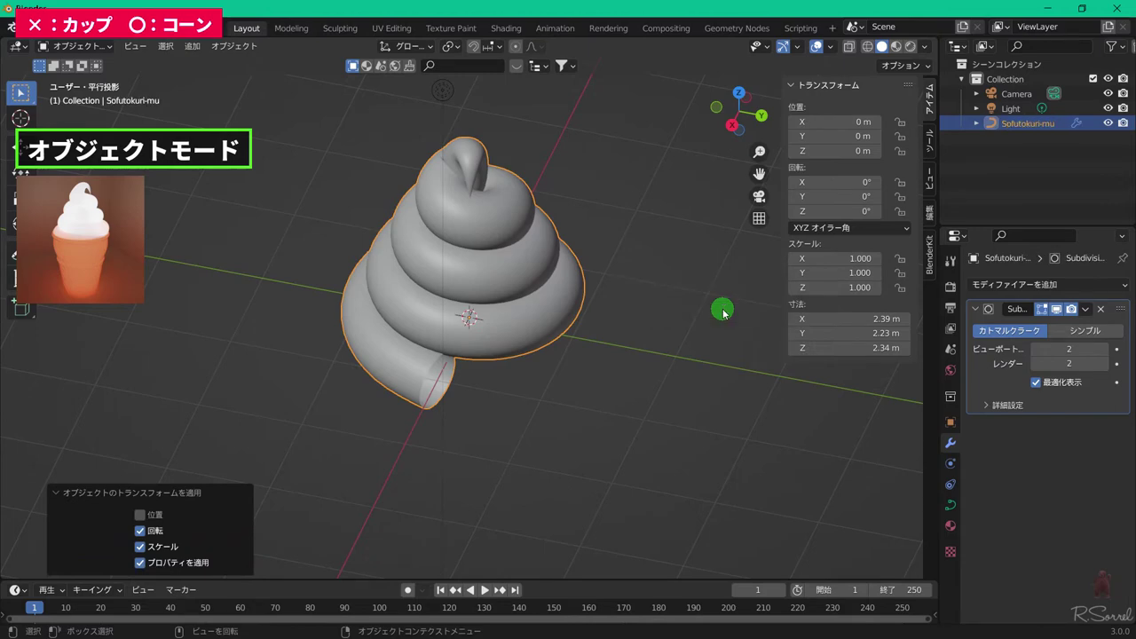
{"action": "key", "text": "KP_1"}
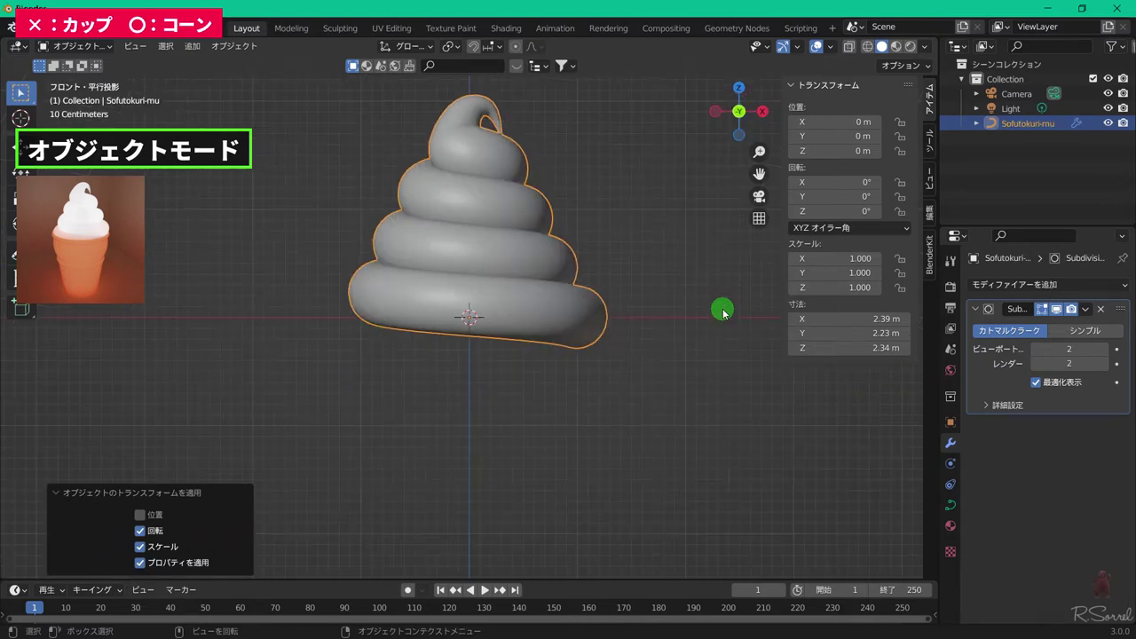
{"action": "scroll", "coordinate": [724, 311], "scroll_direction": "down", "scroll_amount": 3}
{"action": "key", "text": "shift+a"}
{"action": "mouse_move", "coordinate": [720, 306]}
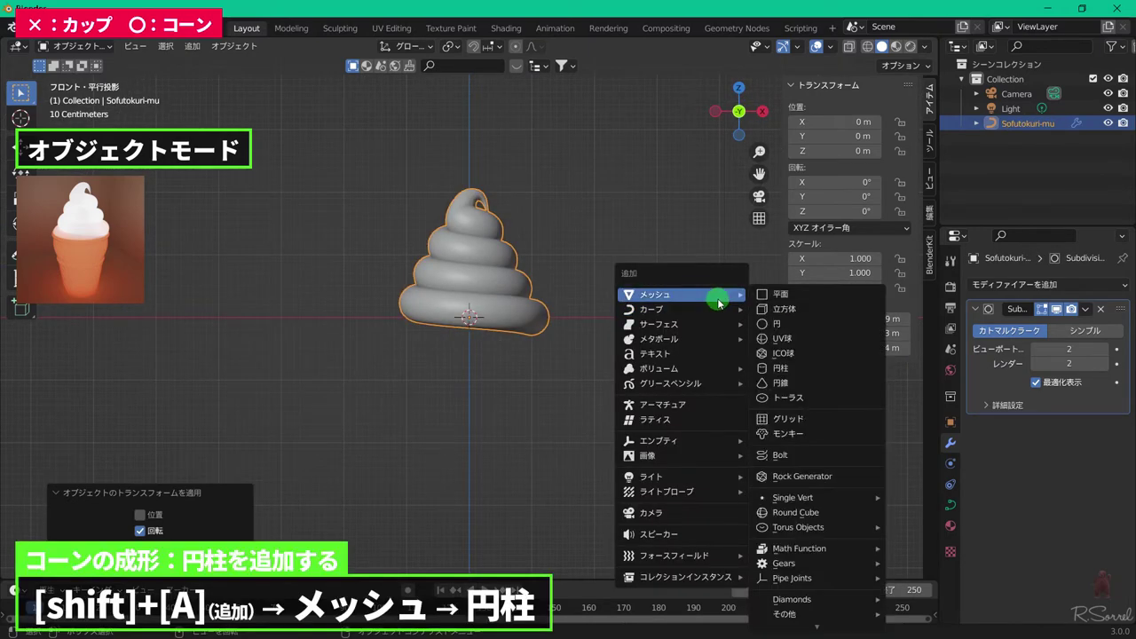
- Add a cylinder mesh and set it to smooth shading
{"action": "left_click", "coordinate": [793, 366]}
{"action": "right_click", "coordinate": [499, 282]}
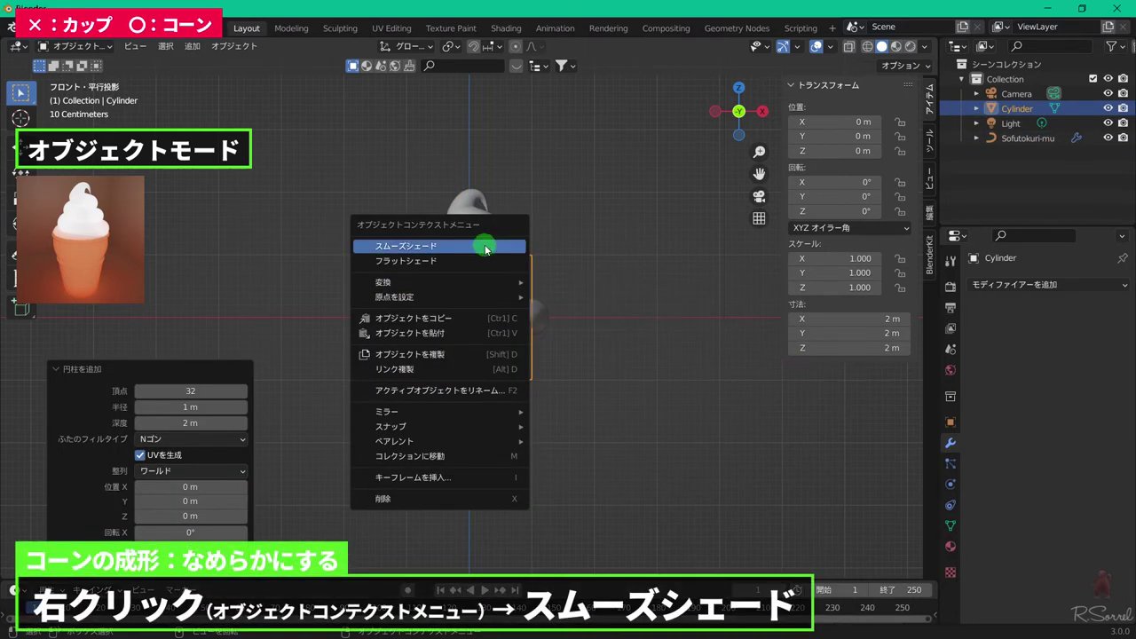
{"action": "left_click", "coordinate": [485, 247]}
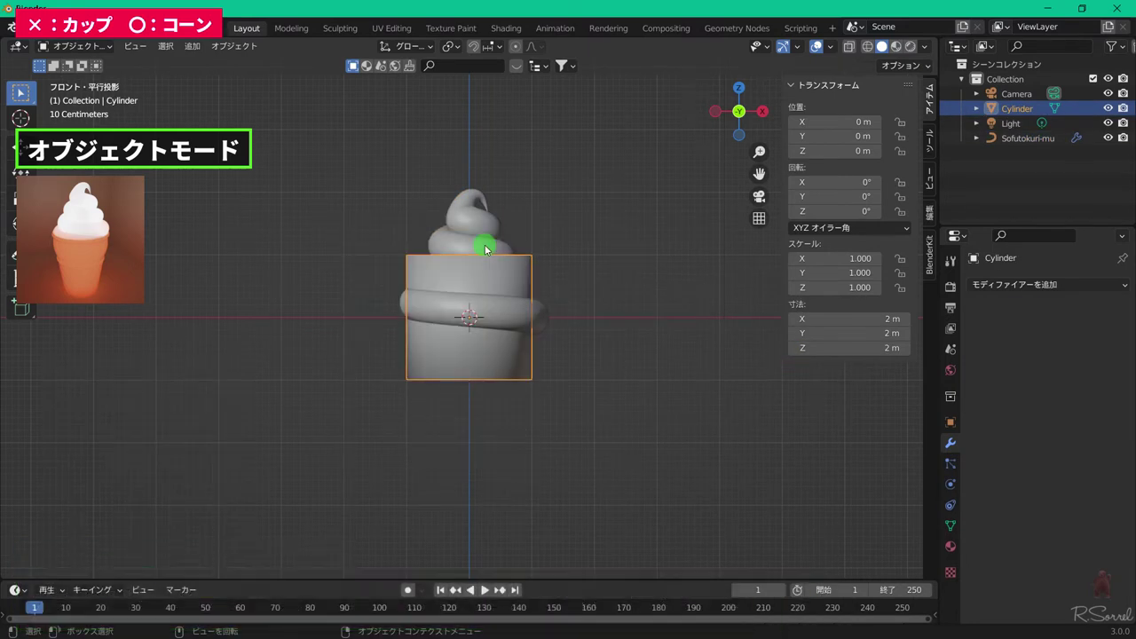
- Give the cylinder a Subdivision Surface modifier at viewport level 2, then enter Edit Mode
{"action": "left_click", "coordinate": [1023, 287]}
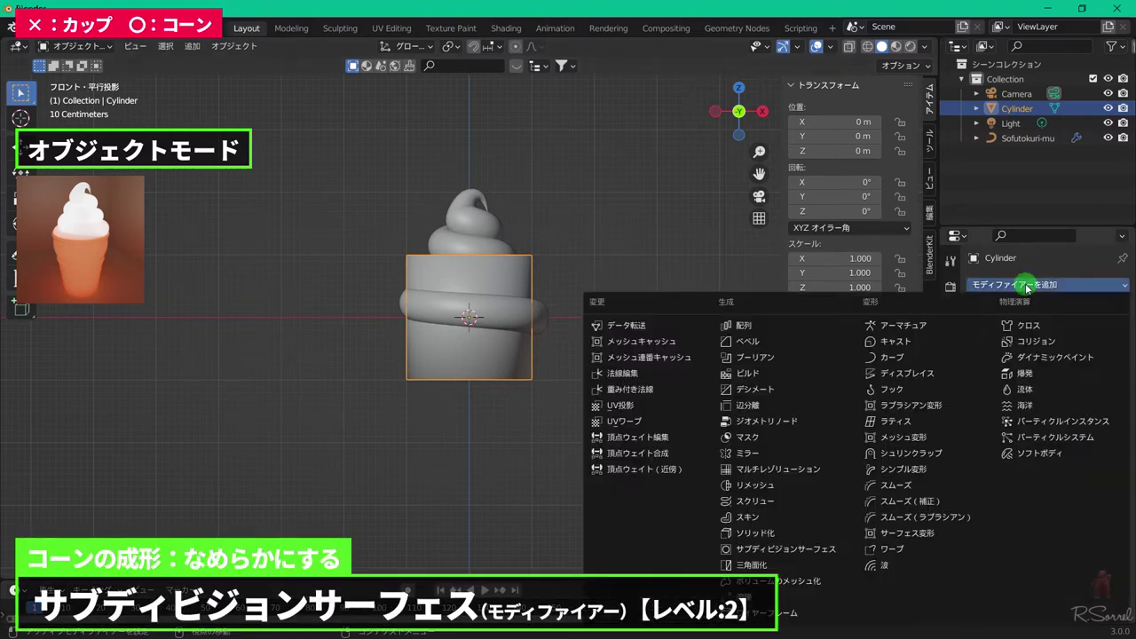
{"action": "left_click", "coordinate": [832, 551]}
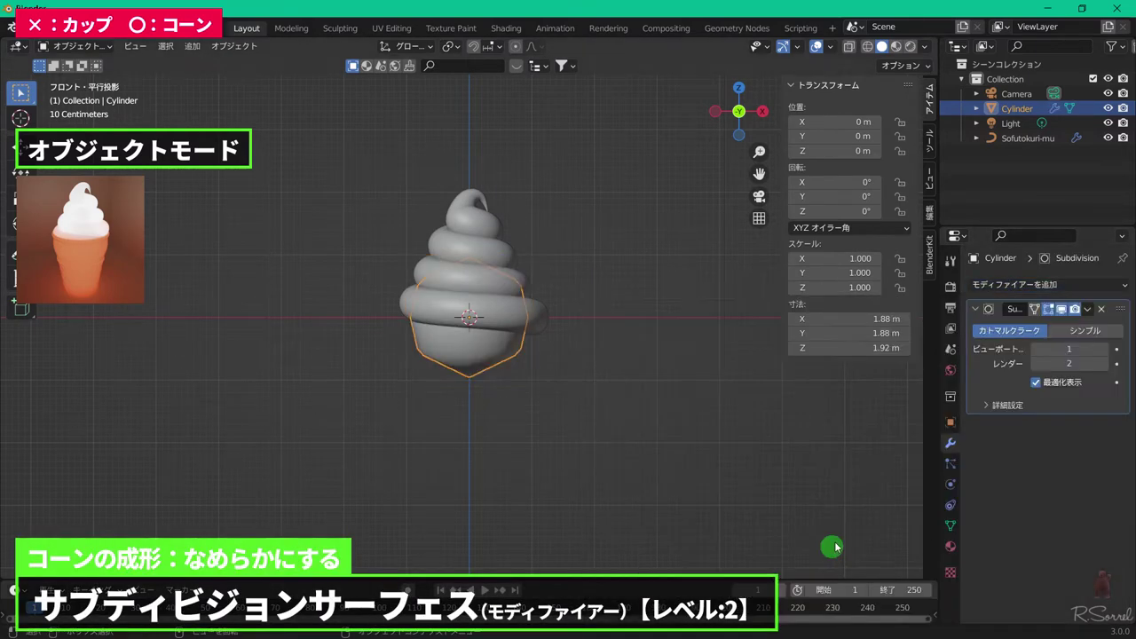
{"action": "left_click", "coordinate": [1105, 352]}
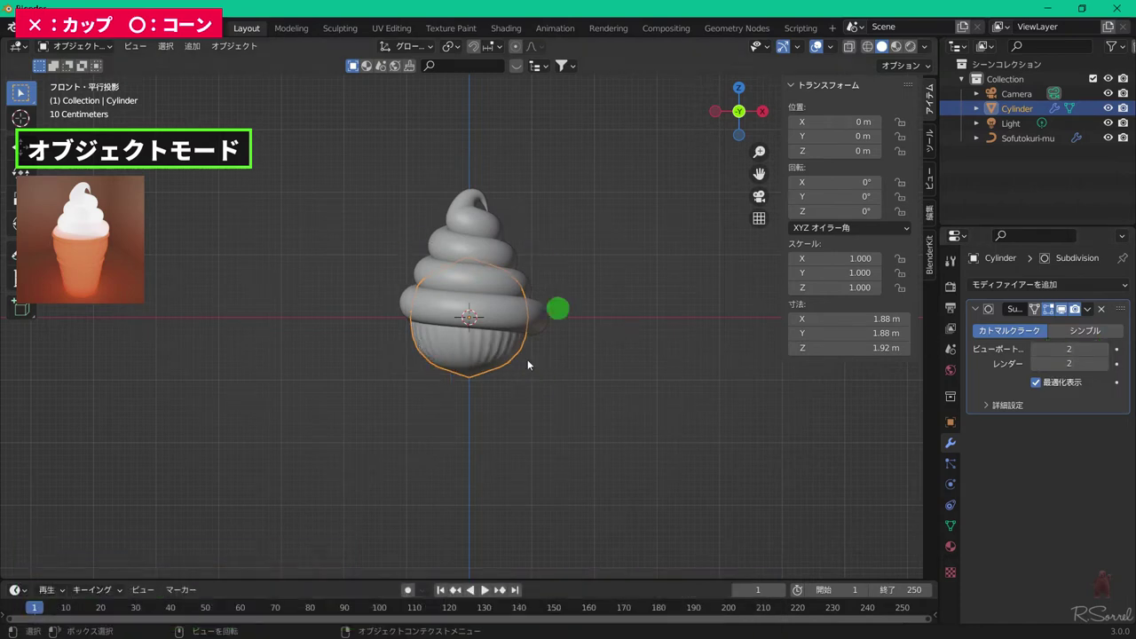
{"action": "key", "text": "Tab"}
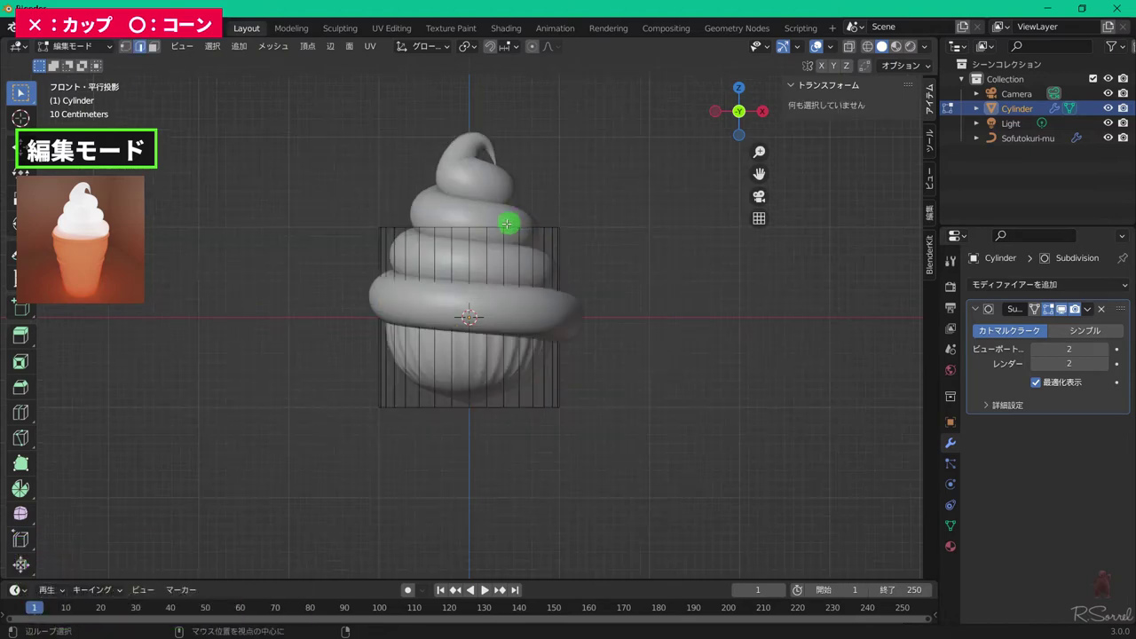
- Crease the cylinder's top and bottom edge loops at 1.000, then return to Object Mode
{"action": "left_click", "coordinate": [510, 227], "text": "alt"}
{"action": "left_click", "coordinate": [526, 408], "text": "alt+shift"}
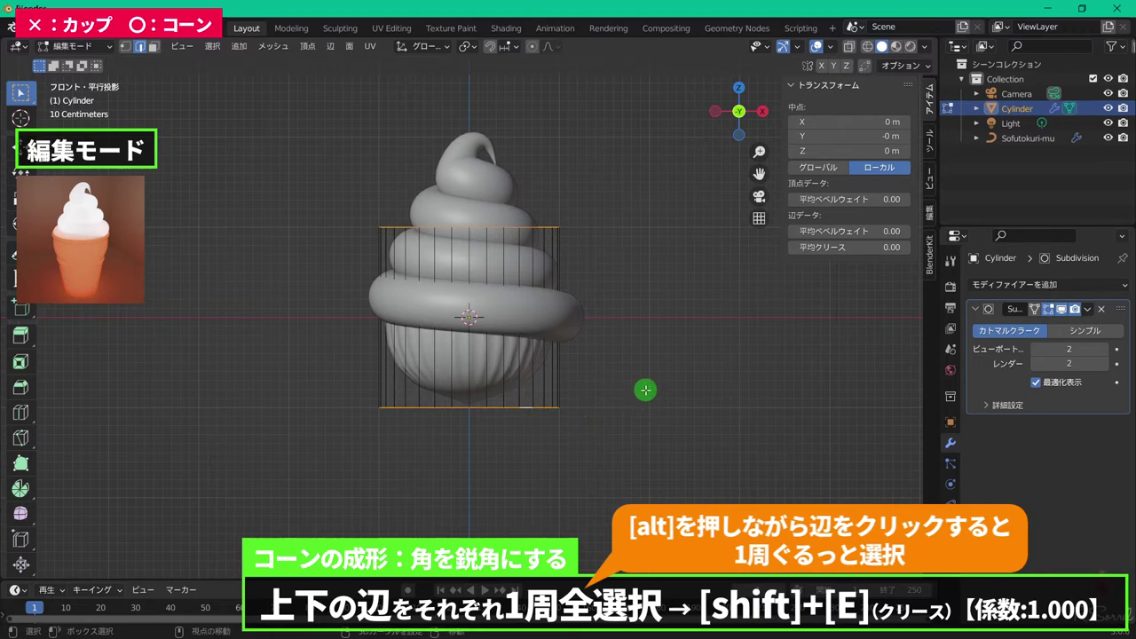
{"action": "key", "text": "shift+e"}
{"action": "left_click", "coordinate": [881, 465]}
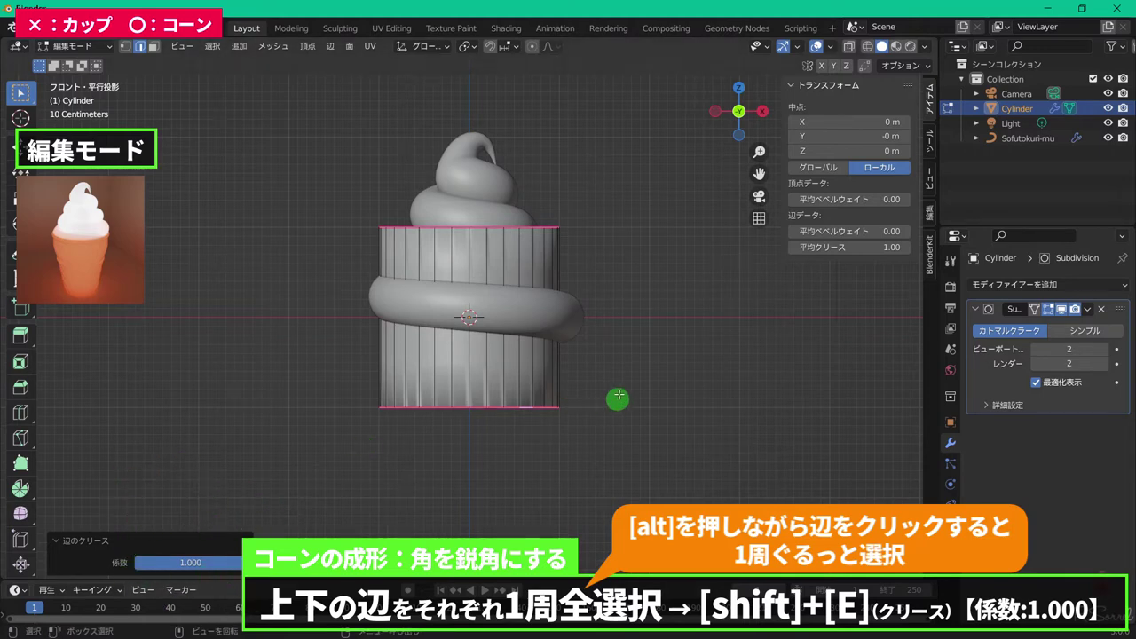
{"action": "key", "text": "Tab"}
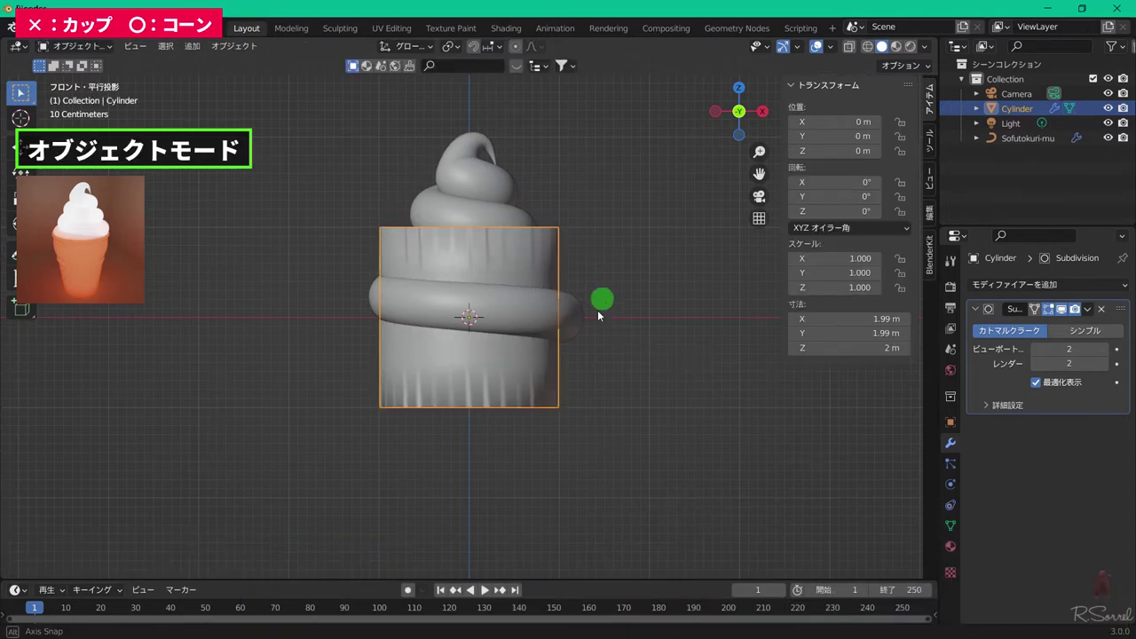
- Turn on Auto Smooth in the cylinder's Normals settings to clear the striped shading
{"action": "middle_click_drag", "start_coordinate": [603, 299], "coordinate": [520, 286]}
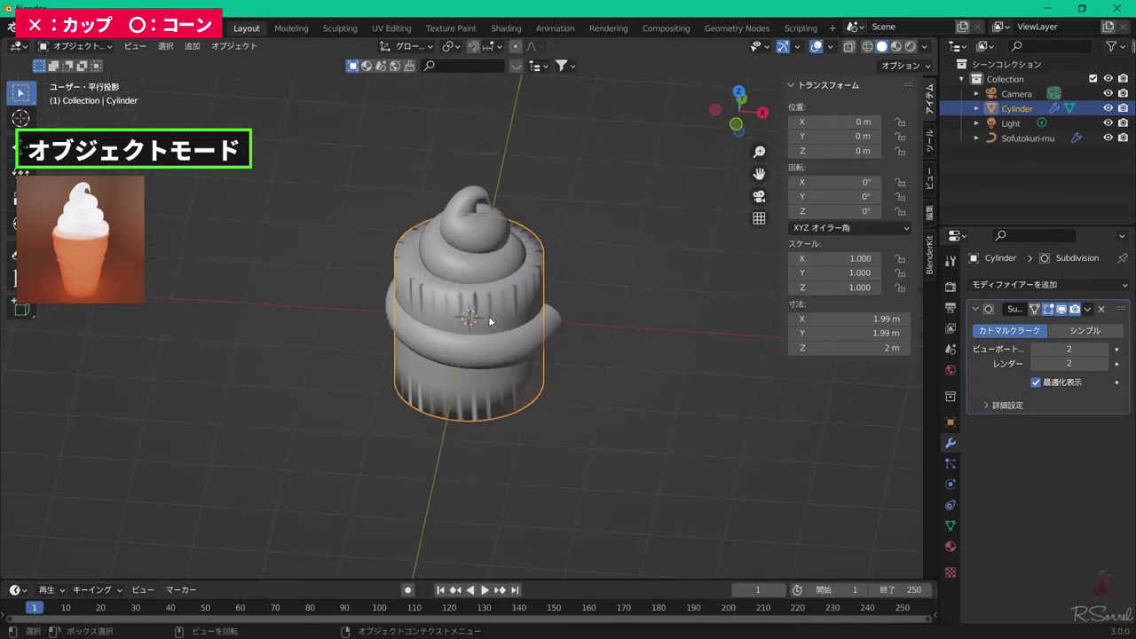
{"action": "left_click", "coordinate": [951, 526]}
{"action": "scroll", "coordinate": [1038, 503], "scroll_direction": "down", "scroll_amount": 2}
{"action": "left_click", "coordinate": [1001, 535]}
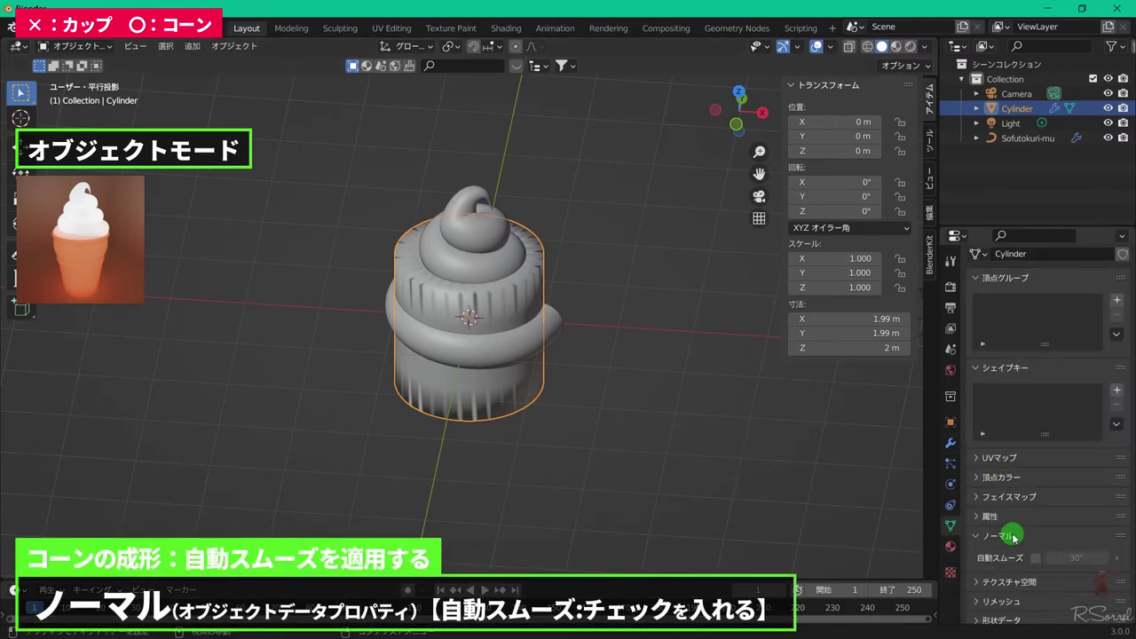
{"action": "left_click", "coordinate": [1036, 557]}
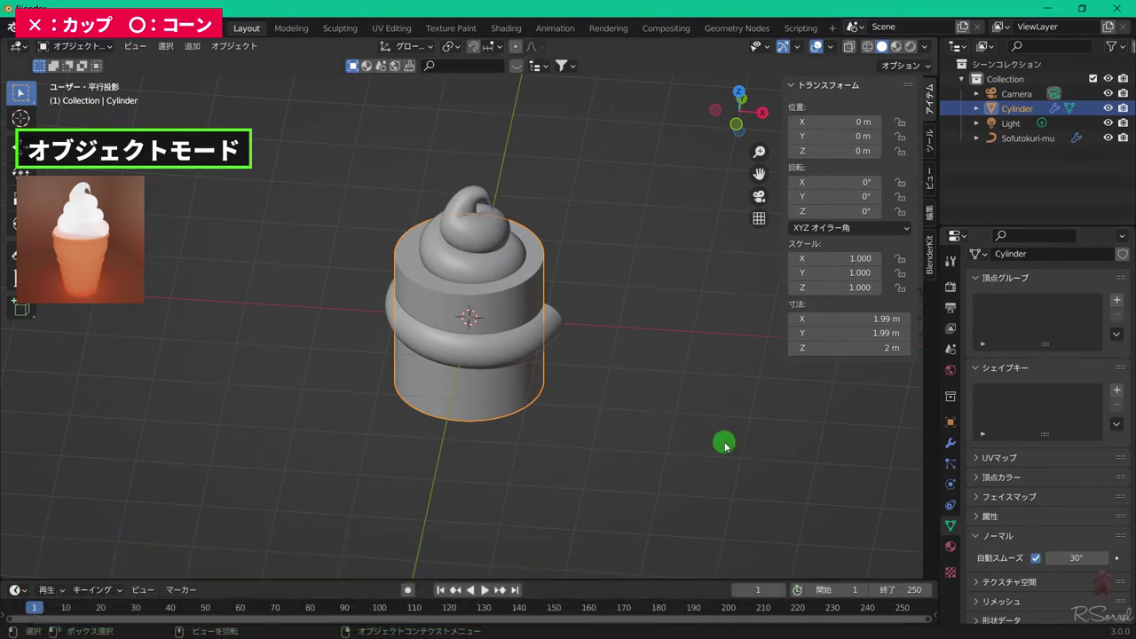
- In front view, start moving the cylinder down along Z
{"action": "key", "text": "KP_1"}
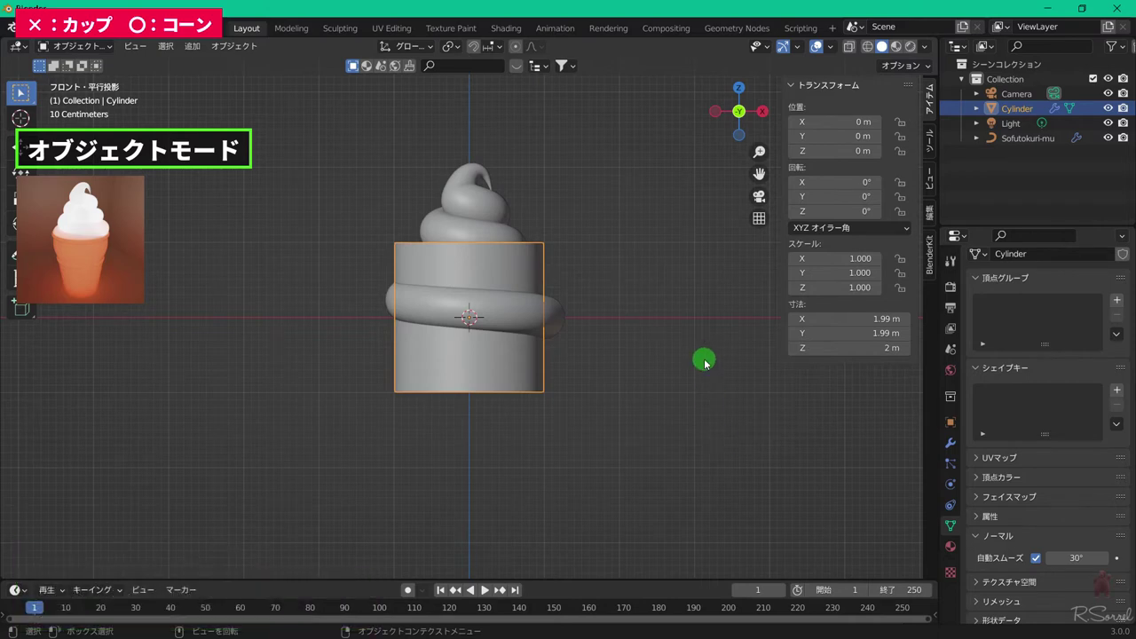
{"action": "key", "text": "g"}
{"action": "key", "text": "z"}
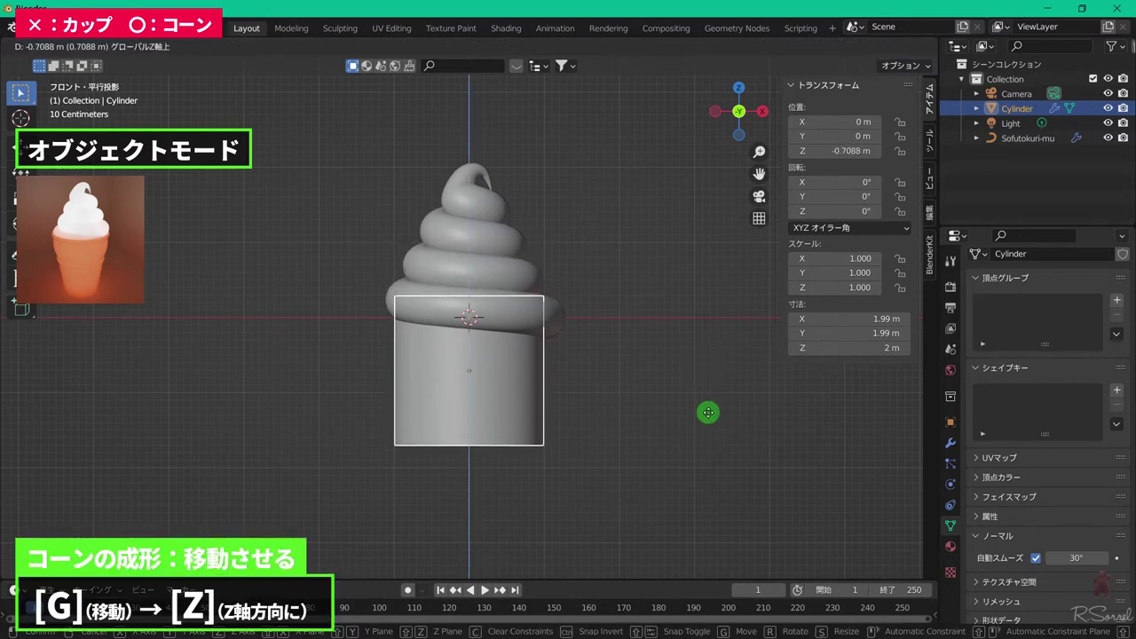
- Confirm the cylinder at Z -0.71668 m below the swirl and switch to top view
{"action": "left_click", "coordinate": [708, 415]}
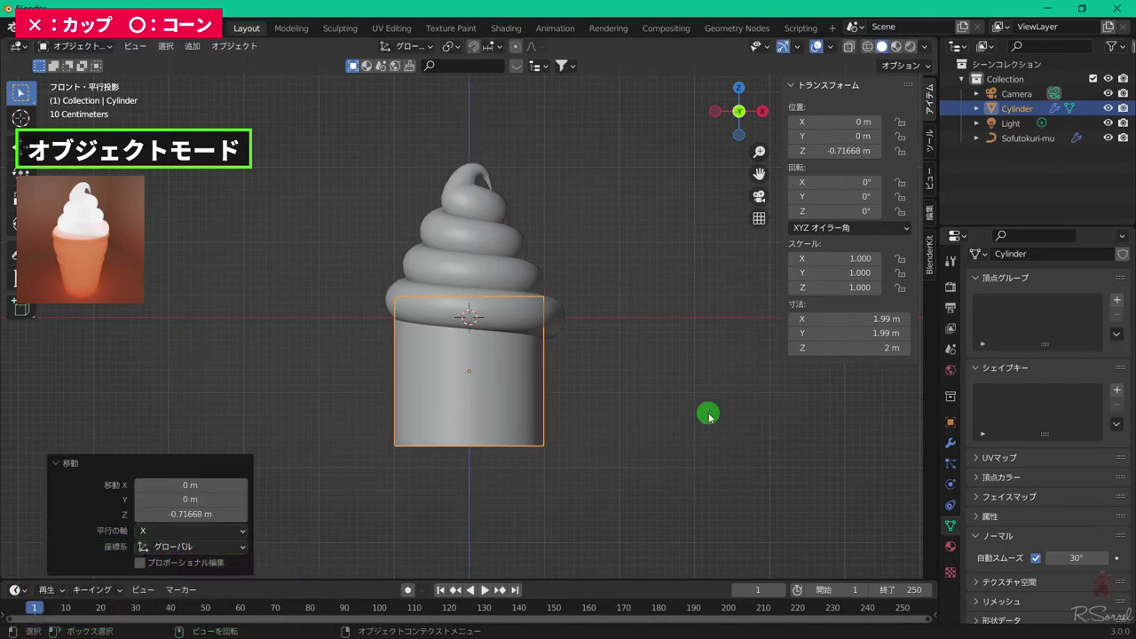
{"action": "key", "text": "KP_7"}
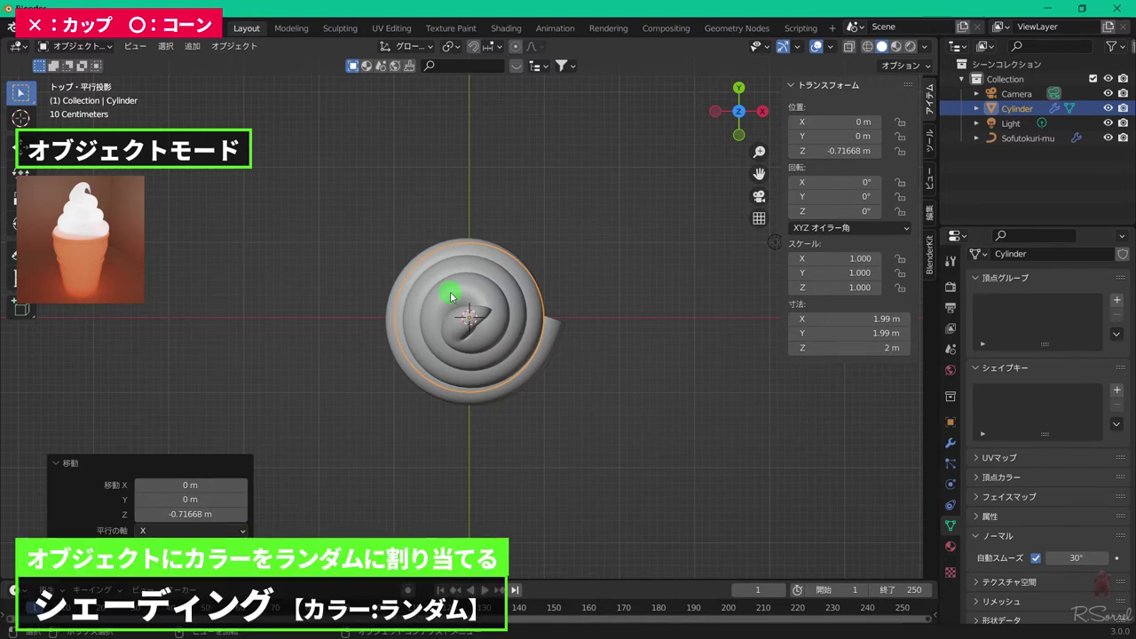
- Set viewport object colours to Random and widen the cylinder to 1.154 in X and Y
{"action": "left_click", "coordinate": [924, 46]}
{"action": "left_click", "coordinate": [915, 249]}
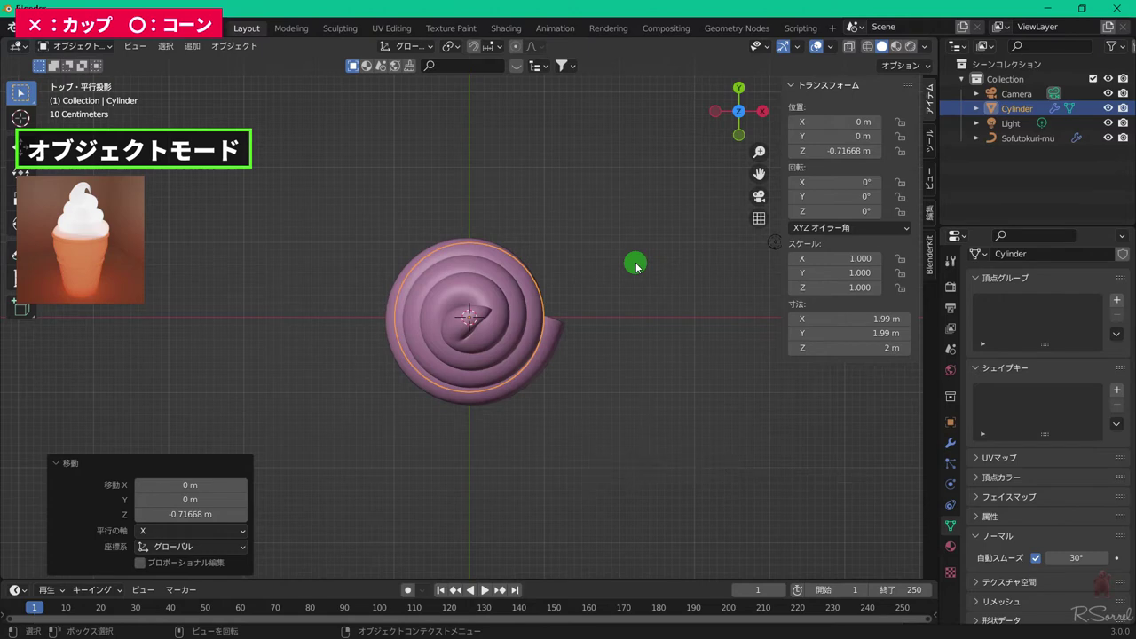
{"action": "key", "text": "s"}
{"action": "key", "text": "shift+z"}
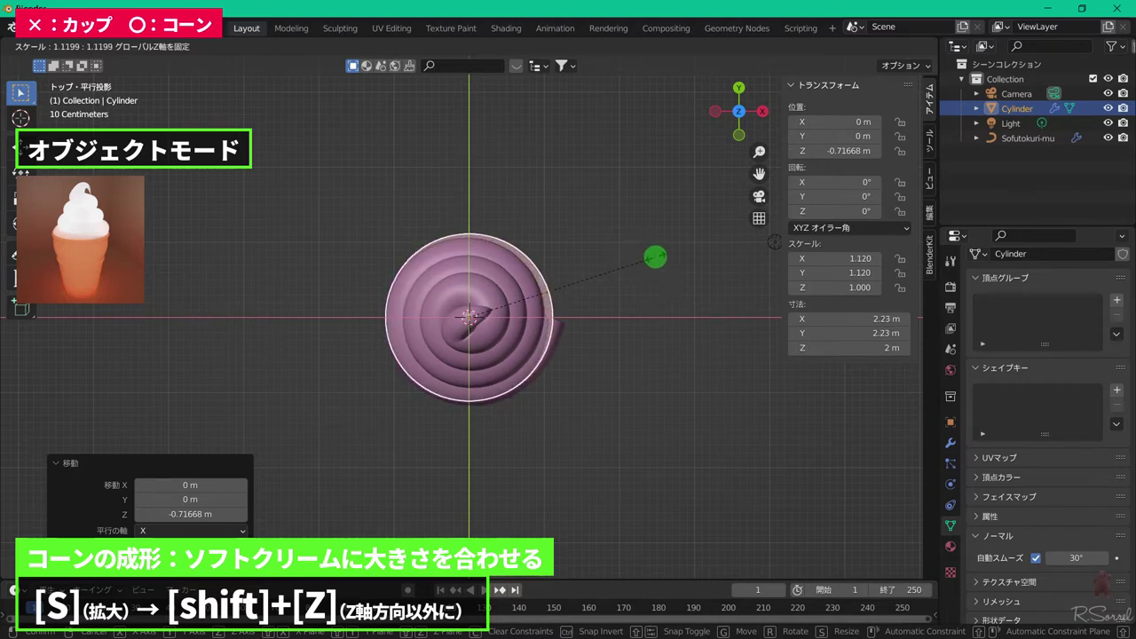
{"action": "left_click", "coordinate": [661, 256]}
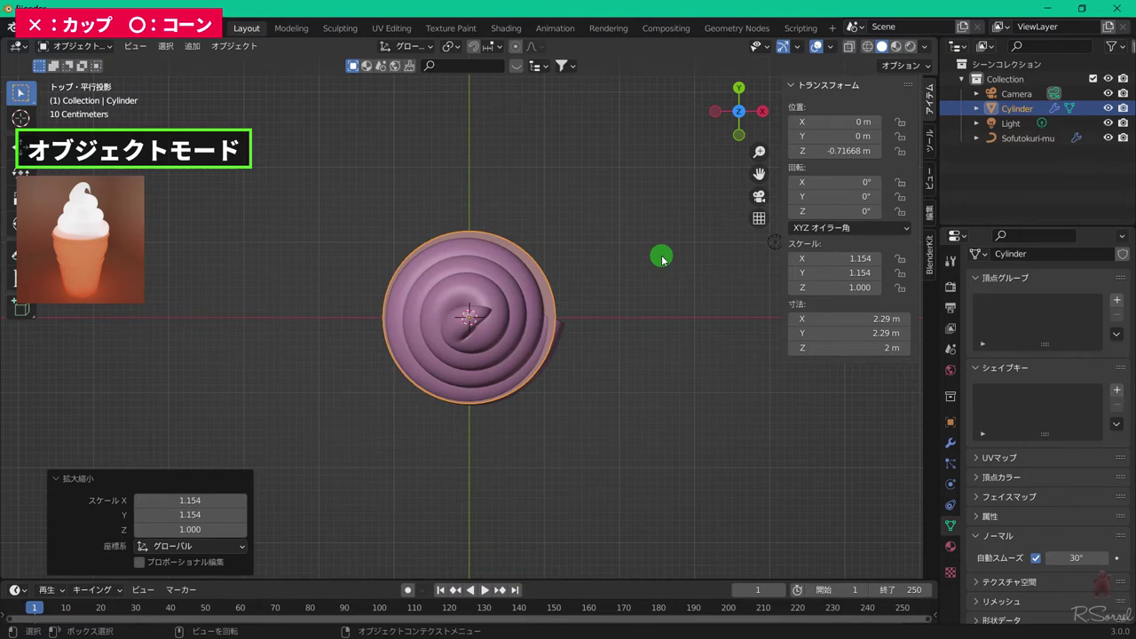
{"action": "scroll", "coordinate": [531, 315], "scroll_direction": "up", "scroll_amount": 3}
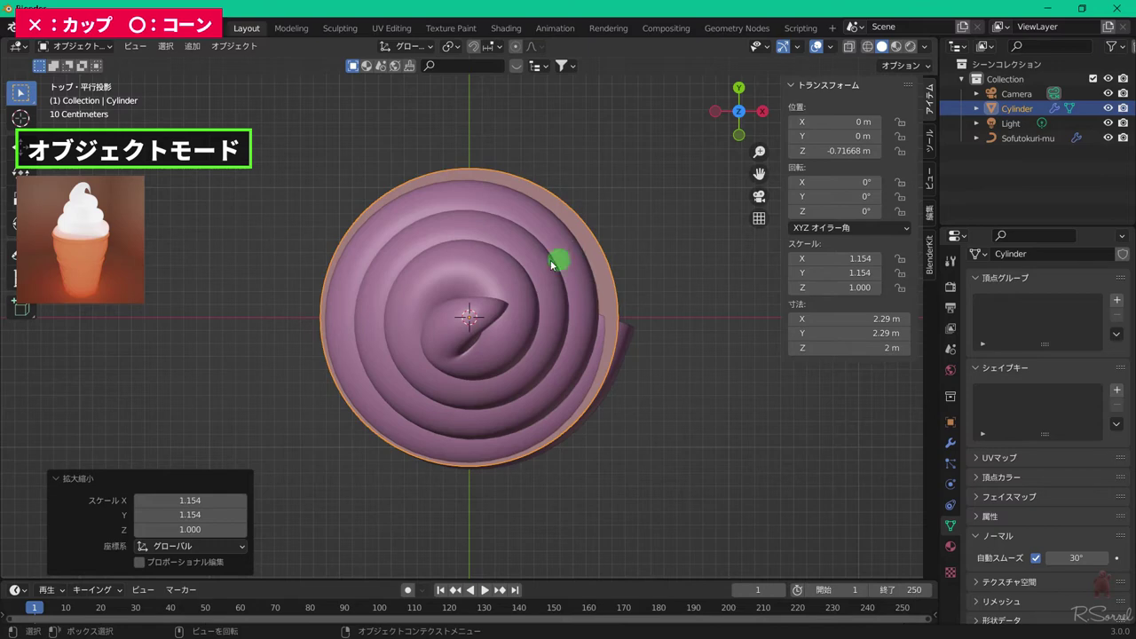
{"action": "left_click", "coordinate": [508, 277]}
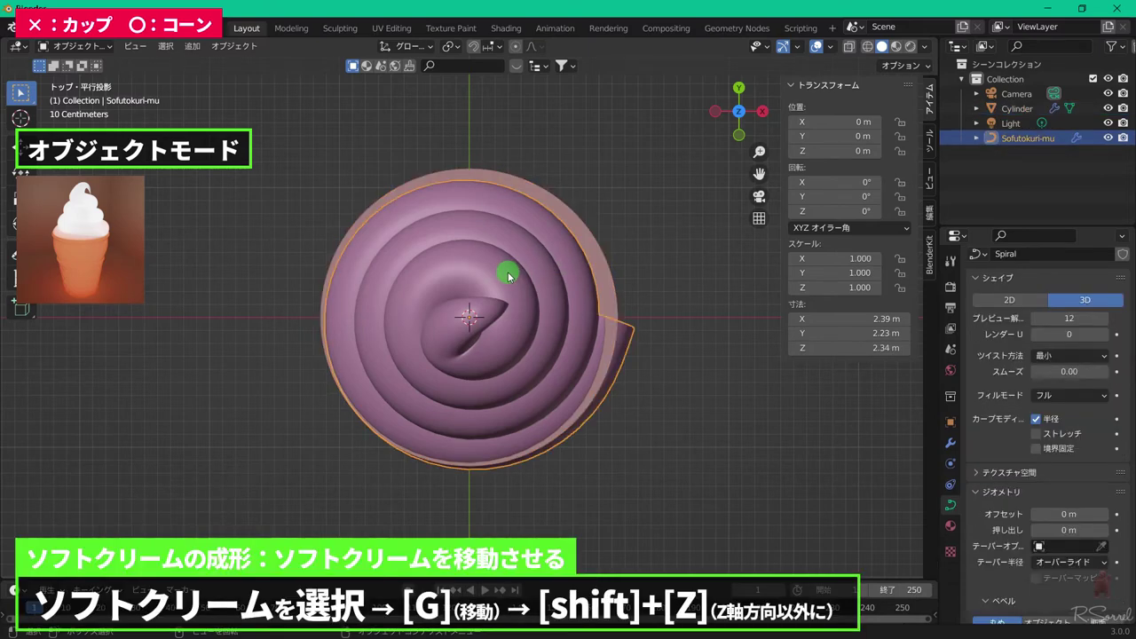
- Nudge the swirl horizontally to about X 0.0355 m, Y 0.0351 m, centred over the cylinder
{"action": "key", "text": "g"}
{"action": "key", "text": "shift+z"}
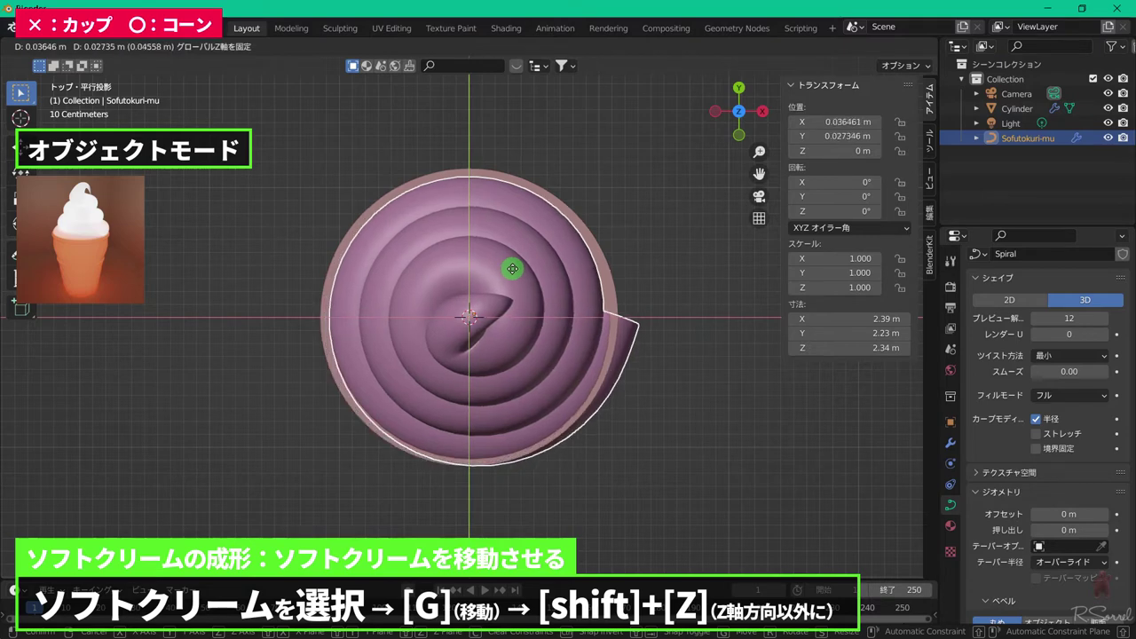
{"action": "left_click", "coordinate": [511, 267]}
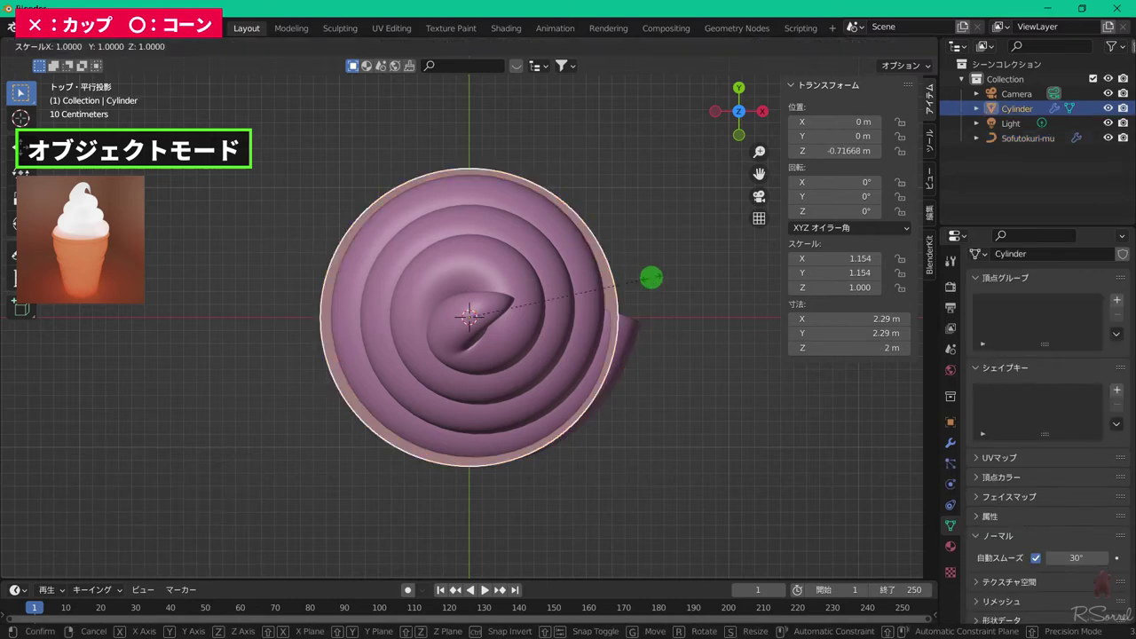
{"action": "left_click", "coordinate": [648, 276]}
{"action": "left_click", "coordinate": [646, 279]}
{"action": "key", "text": "g"}
{"action": "key", "text": "shift+z"}
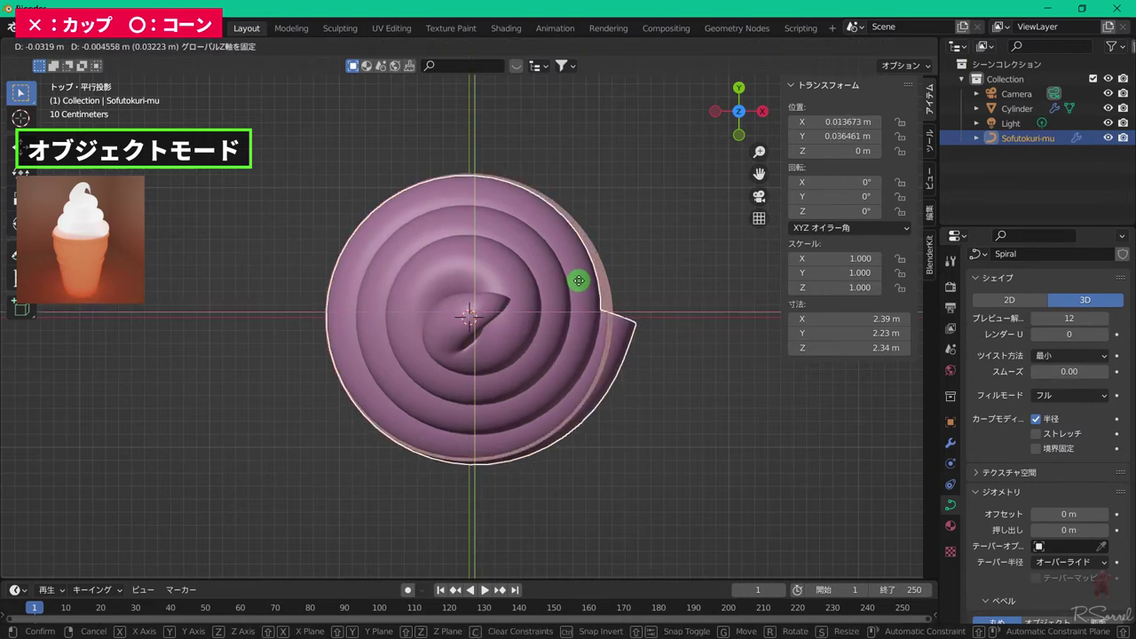
{"action": "left_click", "coordinate": [581, 284]}
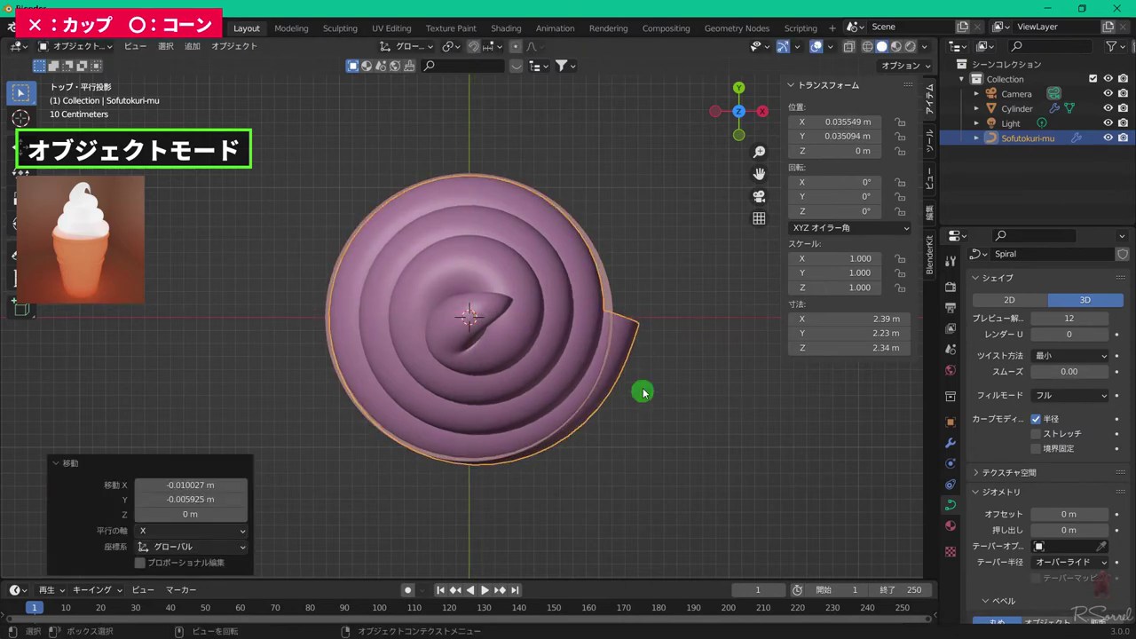
- Check the alignment from the side and front, then select the cylinder
{"action": "middle_click_drag", "start_coordinate": [641, 390], "coordinate": [624, 281]}
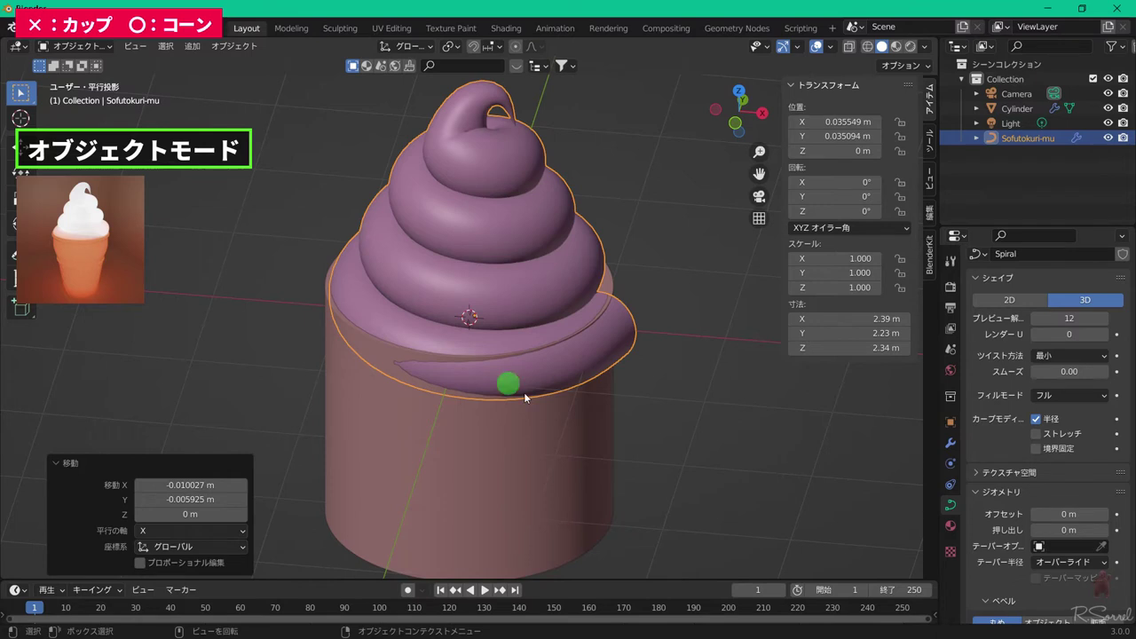
{"action": "scroll", "coordinate": [532, 394], "scroll_direction": "down", "scroll_amount": 3}
{"action": "key", "text": "KP_1"}
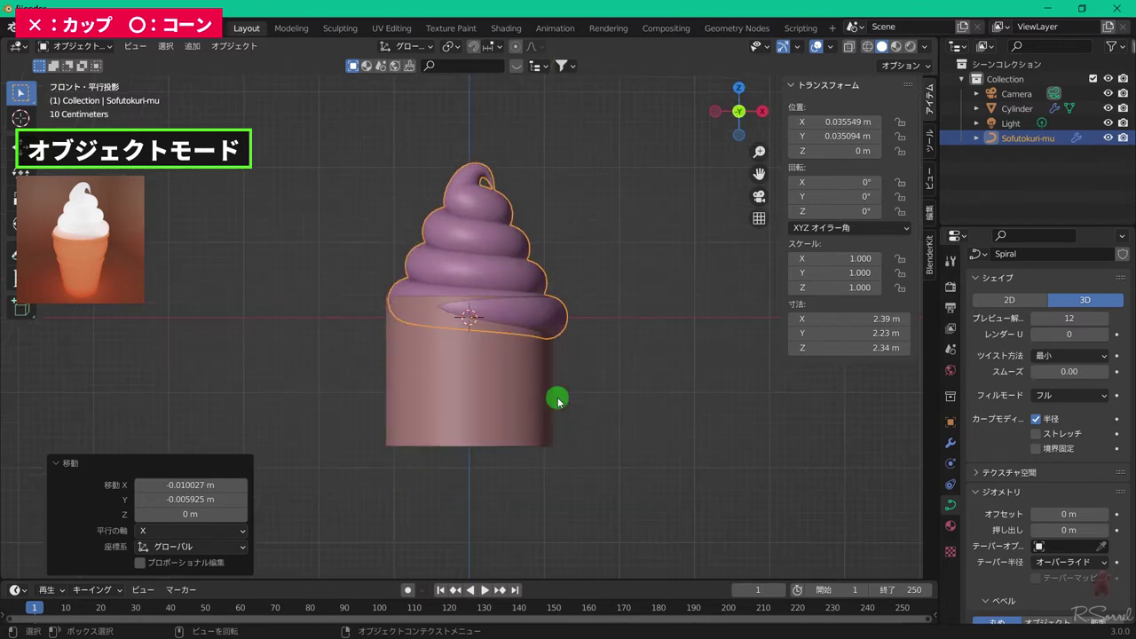
{"action": "left_click", "coordinate": [512, 390]}
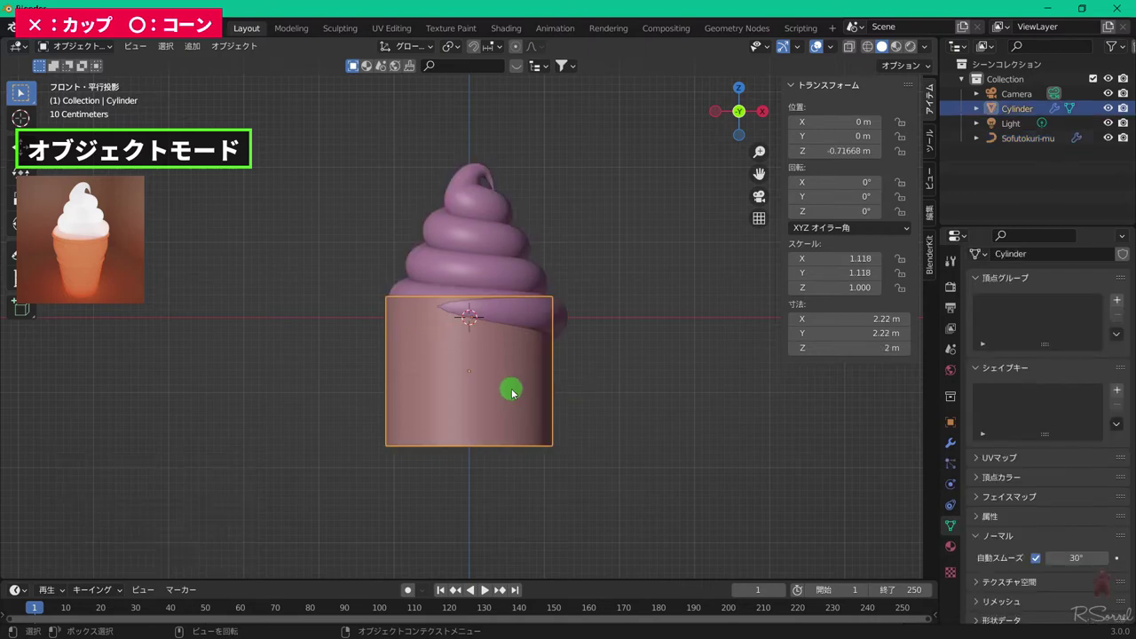
- Lower the cylinder's bottom edge loop 0.51034 m and shrink it to 0.683 in X and Y
{"action": "key", "text": "Tab"}
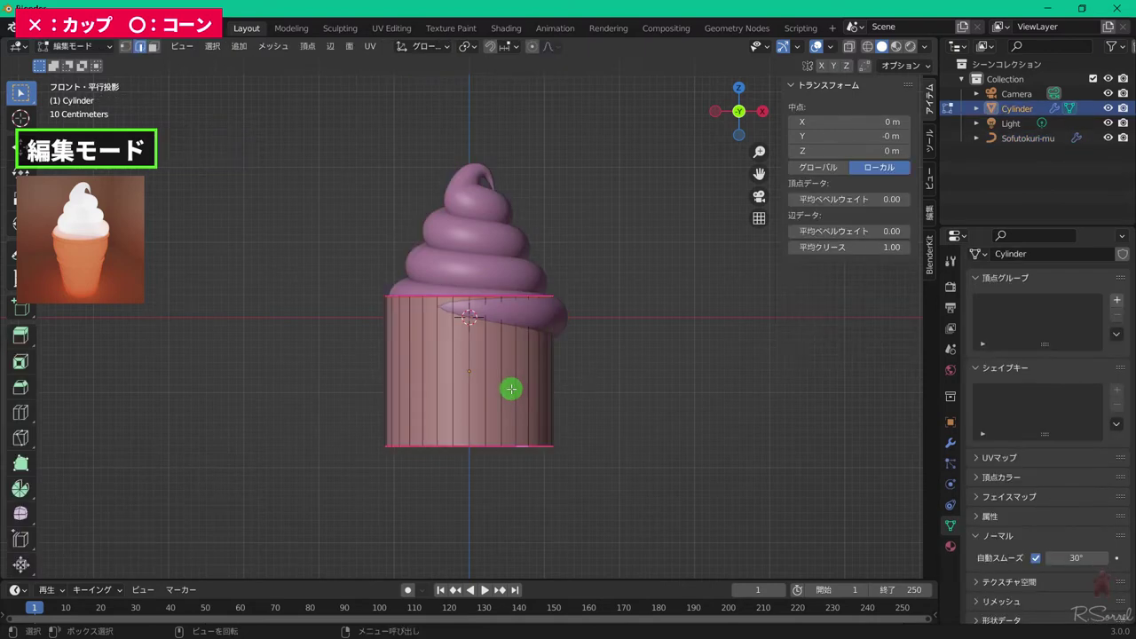
{"action": "left_click", "coordinate": [591, 442]}
{"action": "left_click", "coordinate": [514, 445], "text": "alt"}
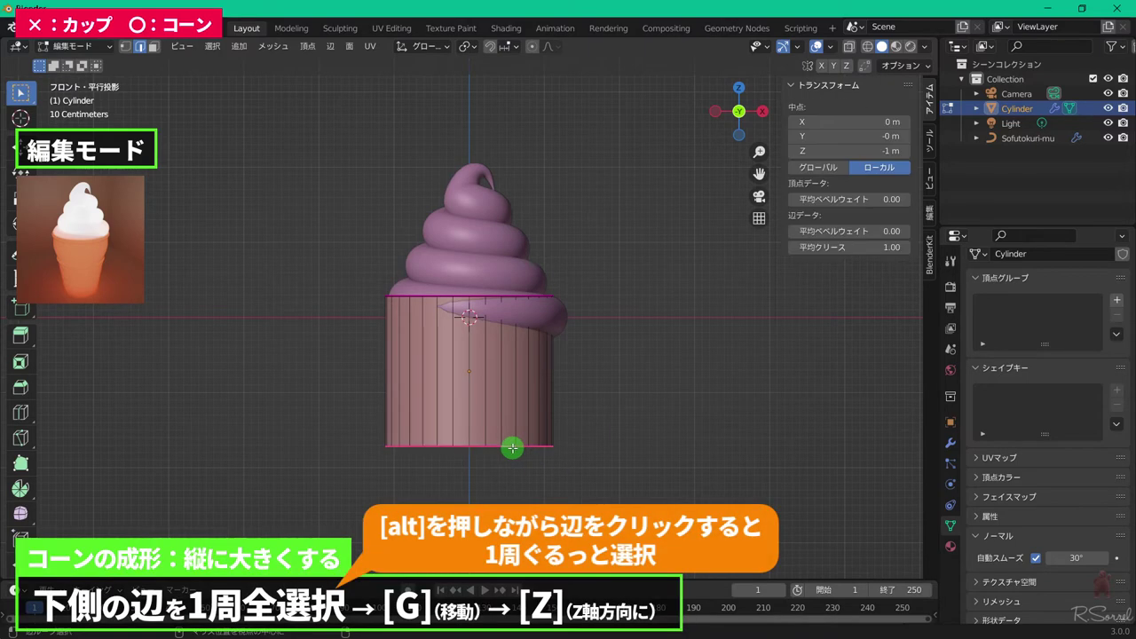
{"action": "scroll", "coordinate": [599, 448], "scroll_direction": "down", "scroll_amount": 3}
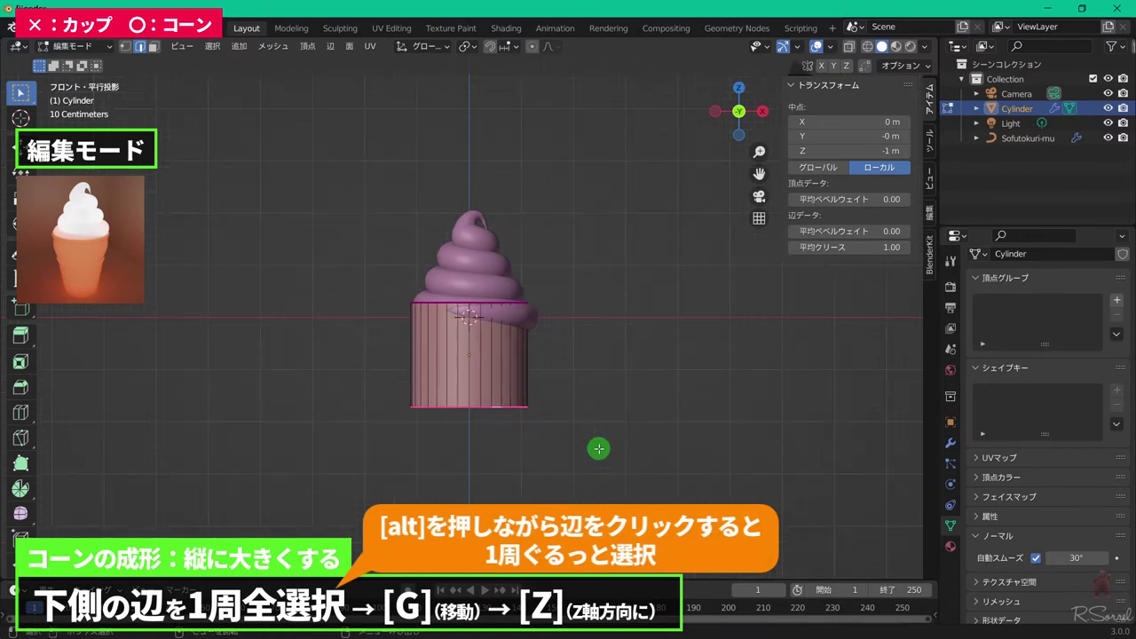
{"action": "key", "text": "g"}
{"action": "key", "text": "z"}
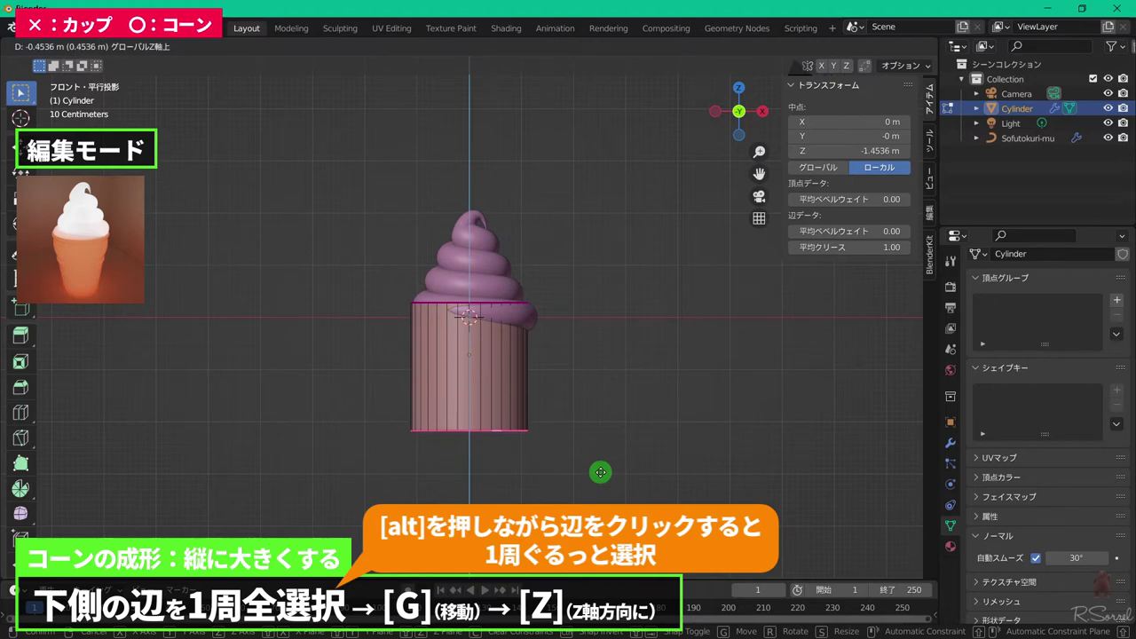
{"action": "left_click", "coordinate": [600, 475]}
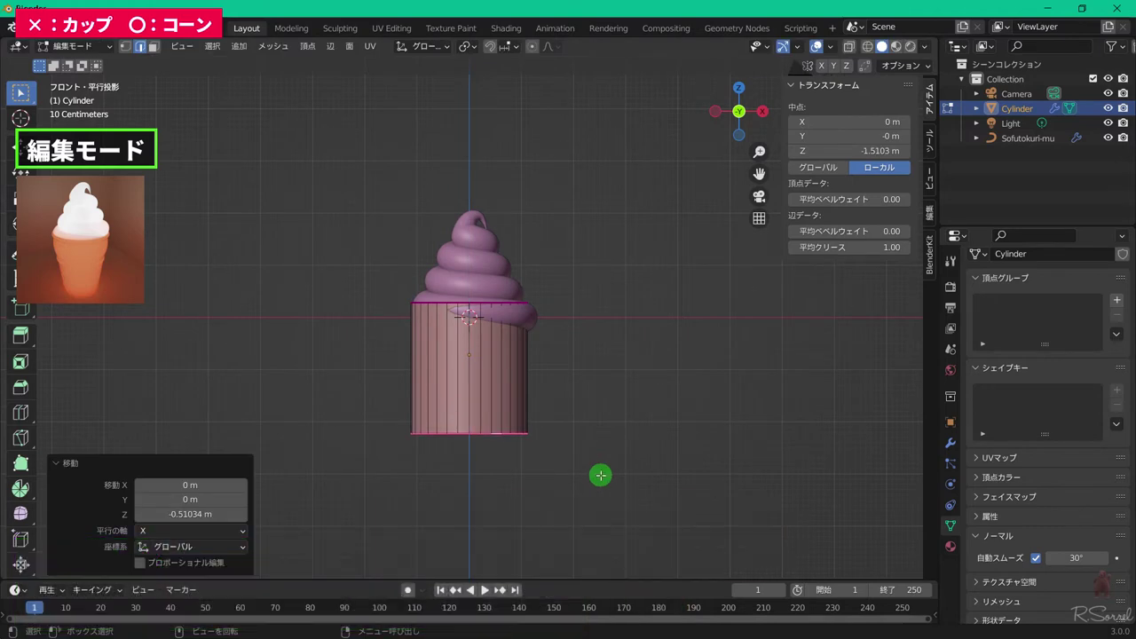
{"action": "key", "text": "s"}
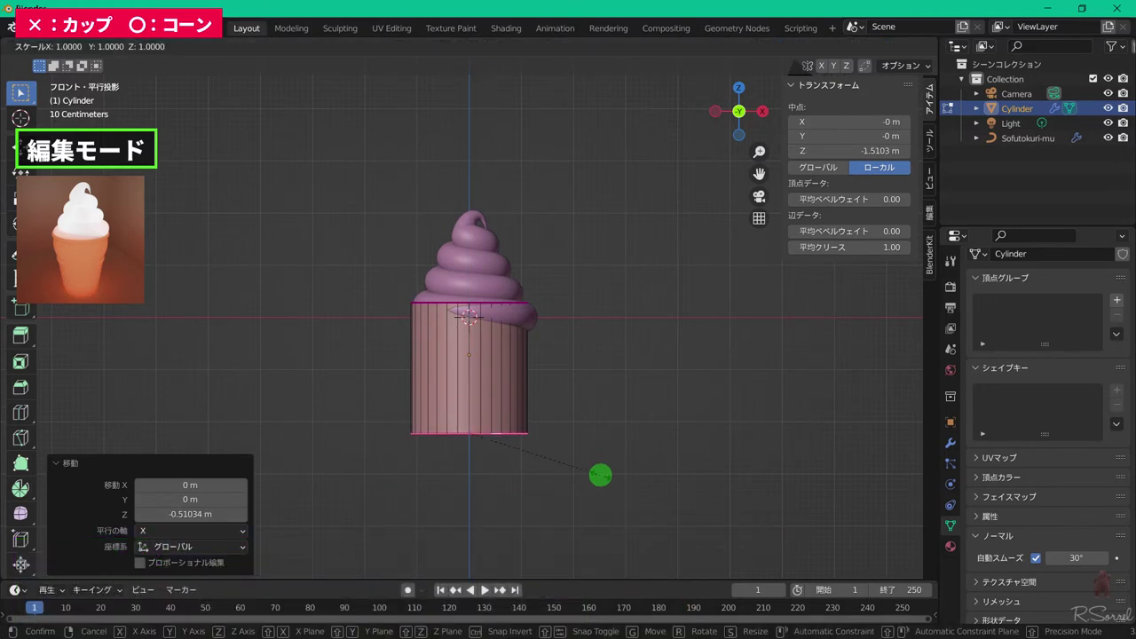
{"action": "key", "text": "shift+z"}
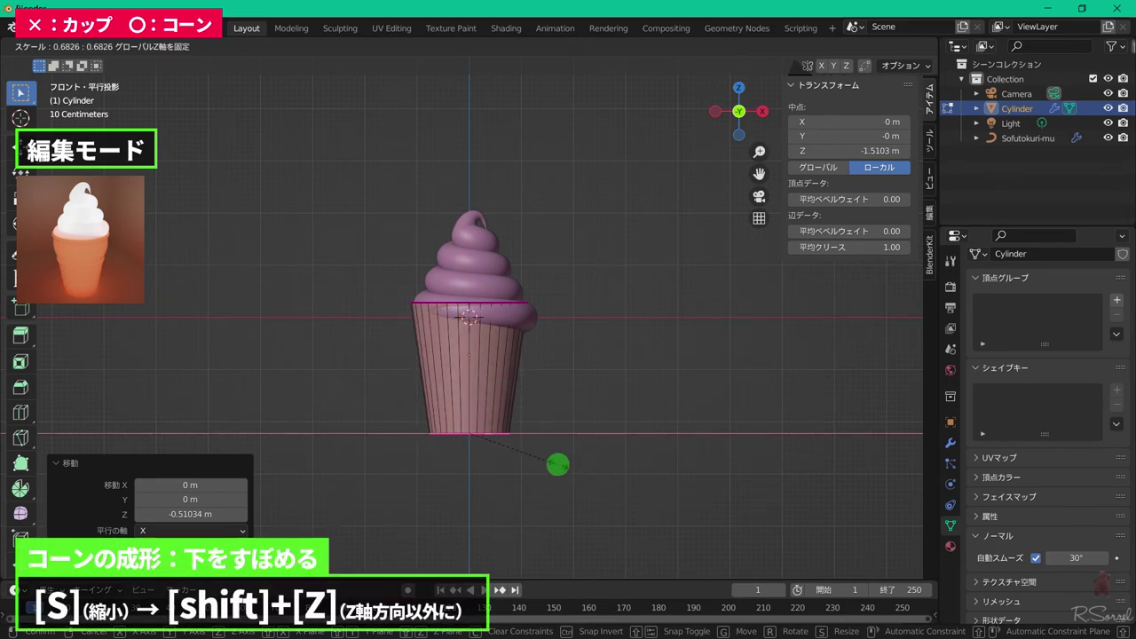
{"action": "left_click", "coordinate": [557, 464]}
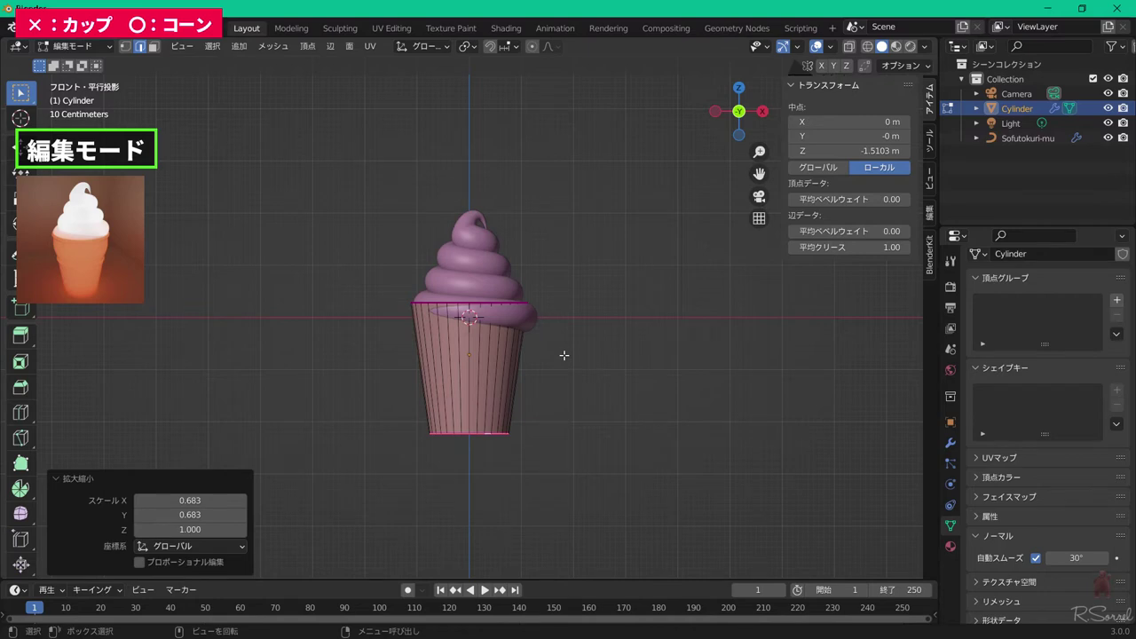
{"action": "key", "text": "Tab"}
- Edit the swirl's curve points with the pivot set to the 3D cursor
{"action": "left_click", "coordinate": [463, 272]}
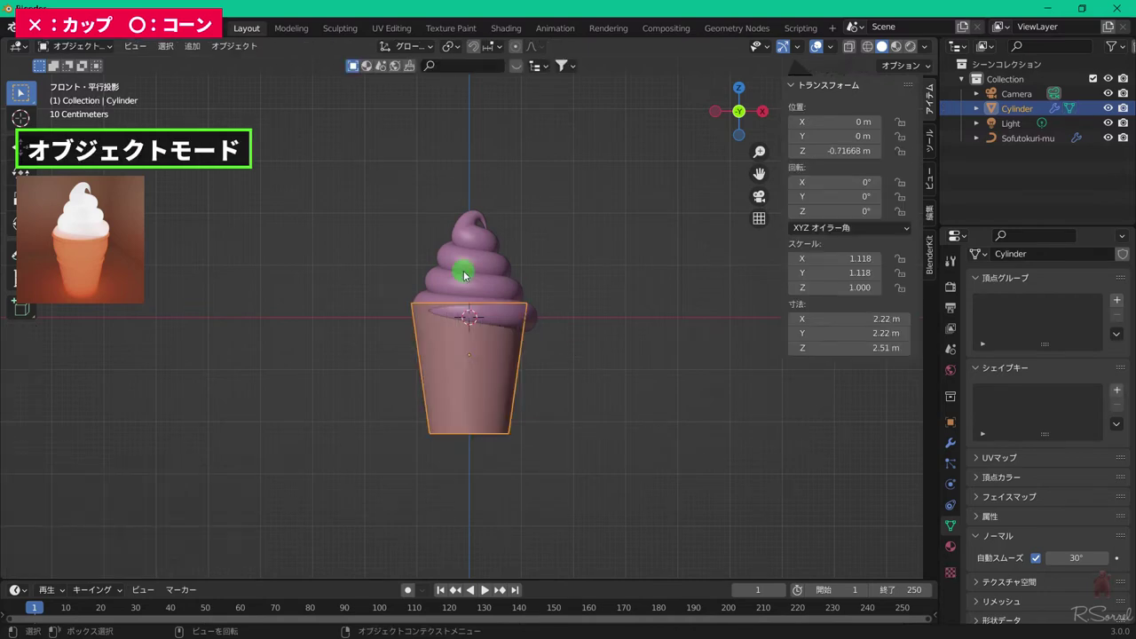
{"action": "key", "text": "Tab"}
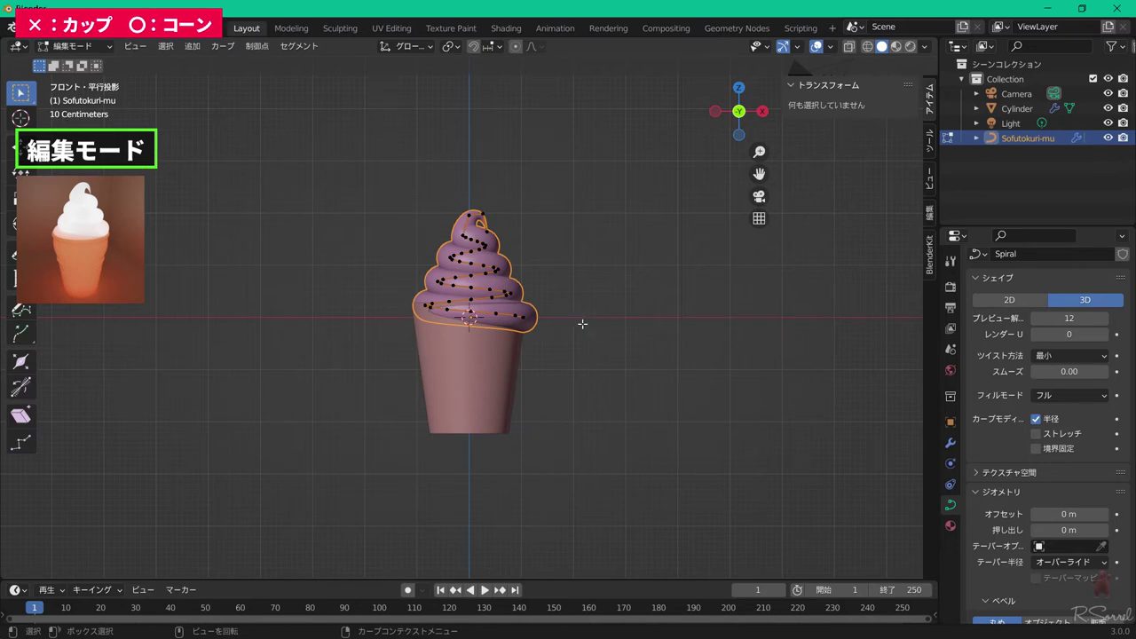
{"action": "key", "text": "period"}
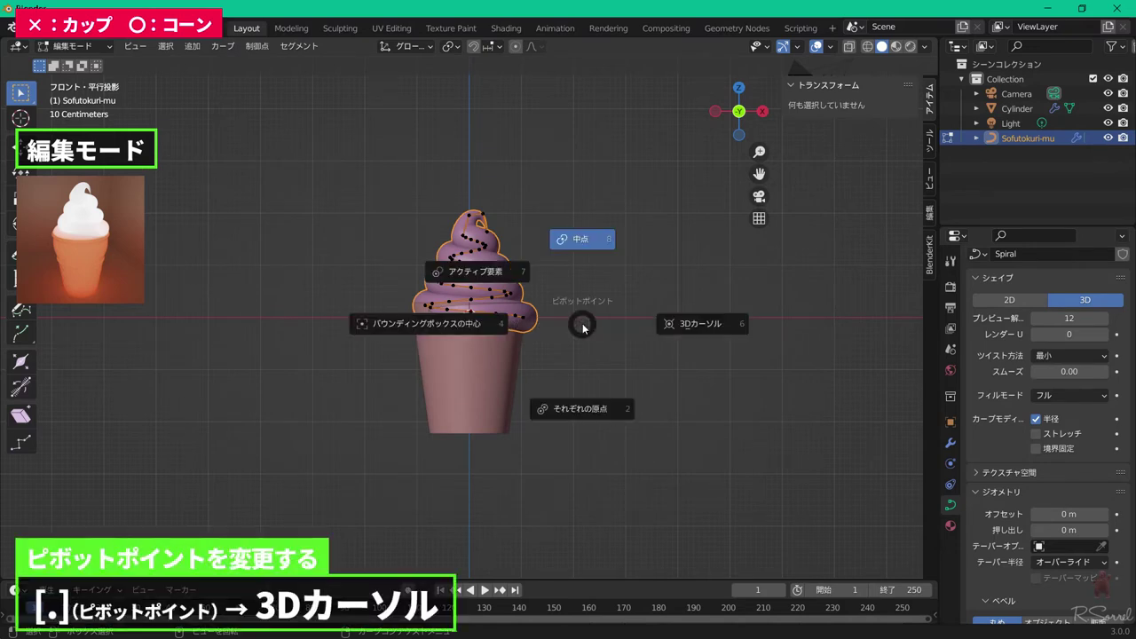
{"action": "left_click", "coordinate": [701, 325]}
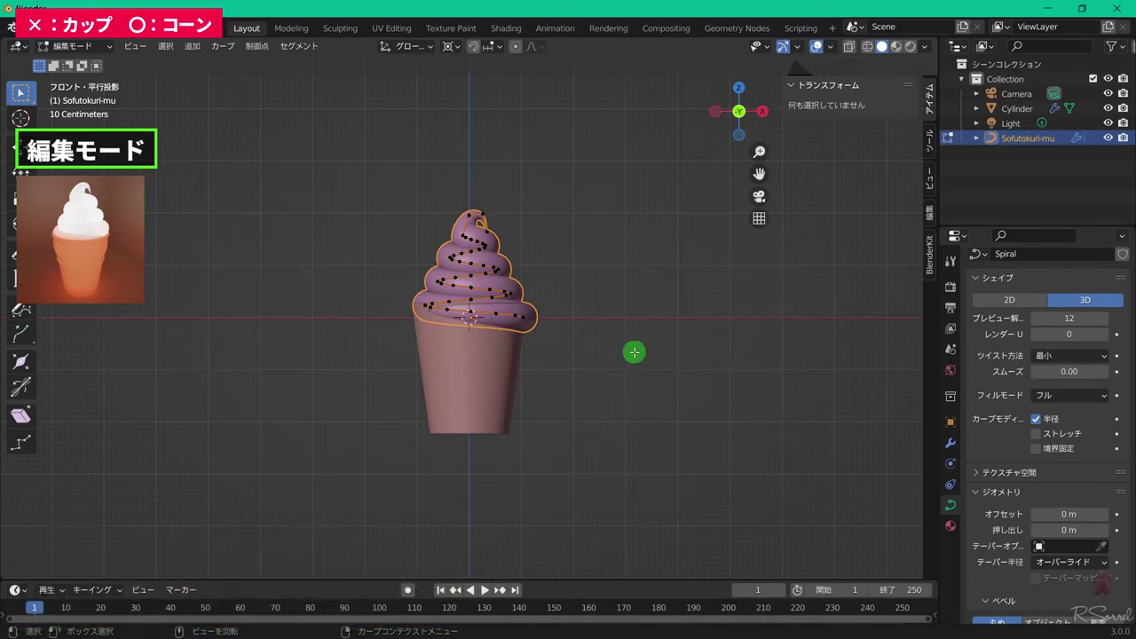
{"action": "middle_click_drag", "start_coordinate": [634, 352], "coordinate": [612, 388]}
{"action": "scroll", "coordinate": [611, 383], "scroll_direction": "up", "scroll_amount": 3}
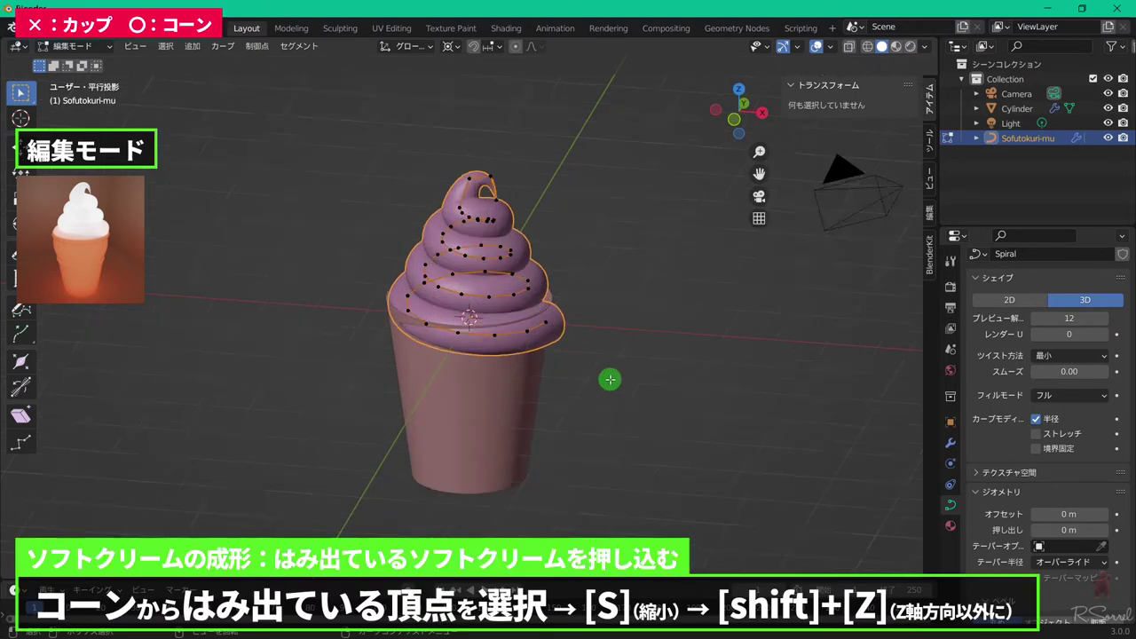
- Scale three overhanging swirl points inward in X and Y, one to 0.909
{"action": "left_click", "coordinate": [501, 343]}
{"action": "key", "text": "s"}
{"action": "key", "text": "shift+z"}
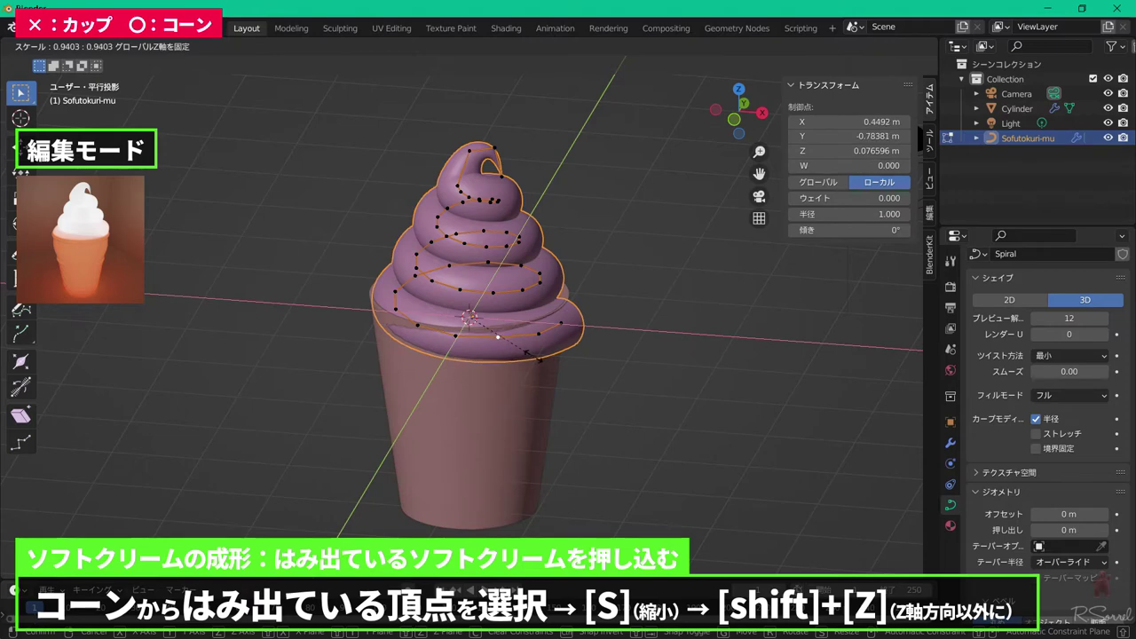
{"action": "left_click", "coordinate": [526, 351]}
{"action": "left_click", "coordinate": [551, 343]}
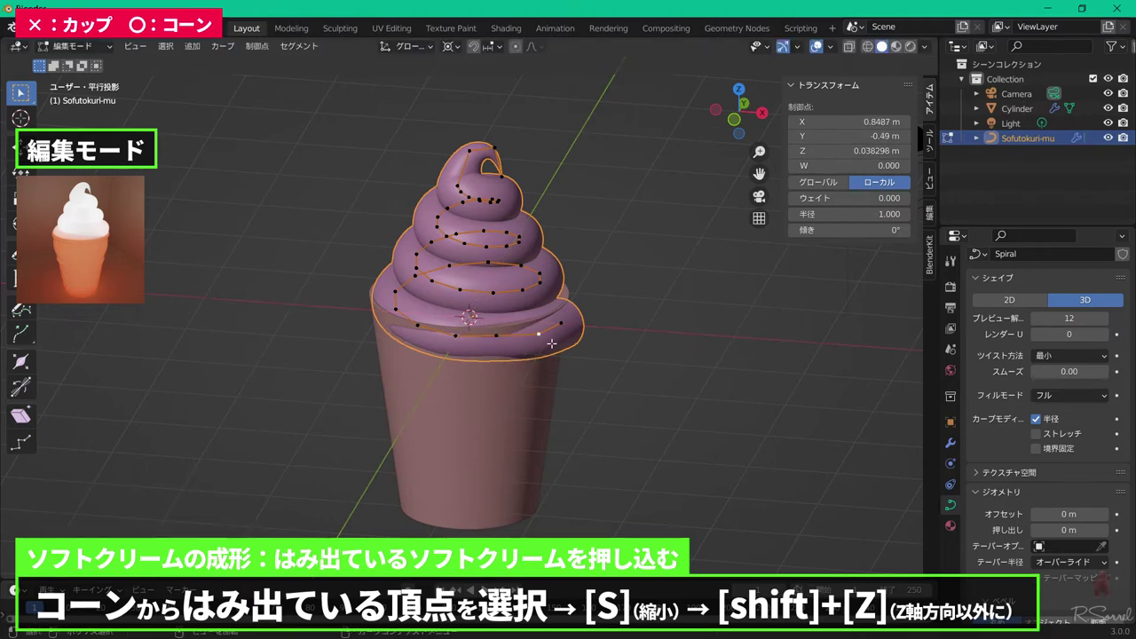
{"action": "key", "text": "s"}
{"action": "key", "text": "shift+z"}
{"action": "left_click", "coordinate": [566, 339]}
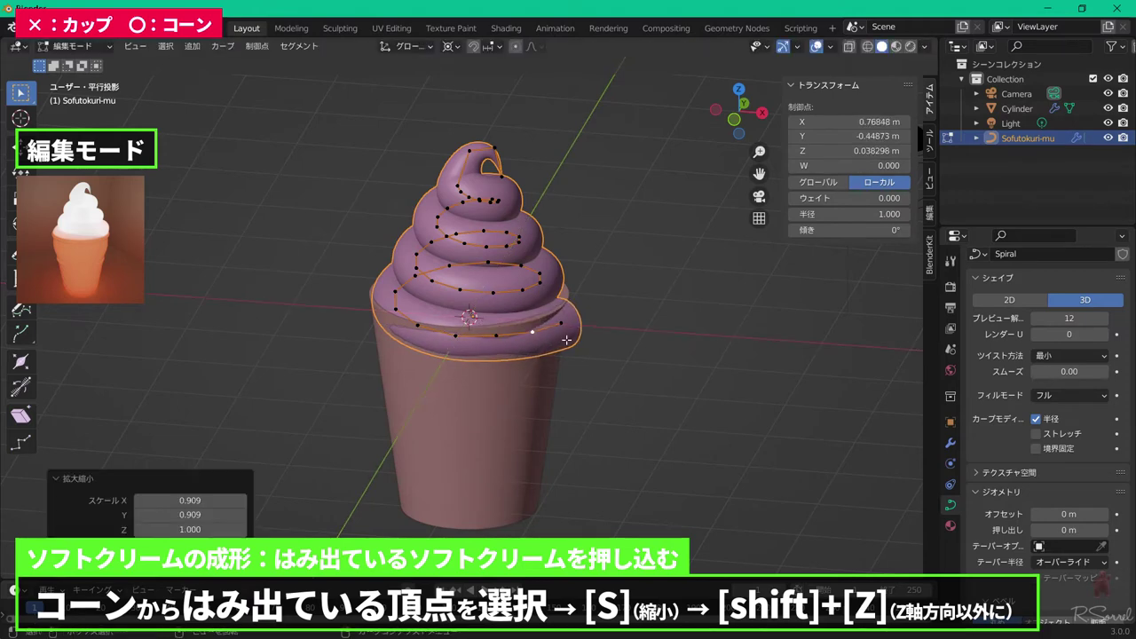
{"action": "left_click", "coordinate": [564, 333]}
{"action": "key", "text": "s"}
{"action": "key", "text": "shift+z"}
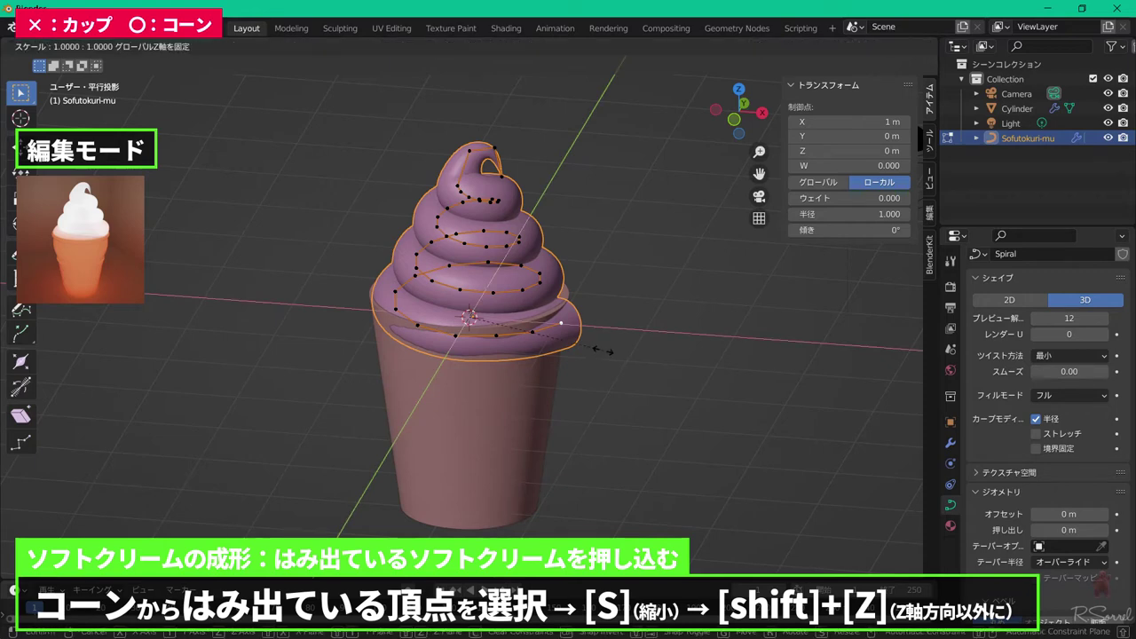
{"action": "left_click", "coordinate": [588, 343]}
- Pull the remaining protruding swirl points inward to 0.911 and 0.923
{"action": "left_click", "coordinate": [465, 340]}
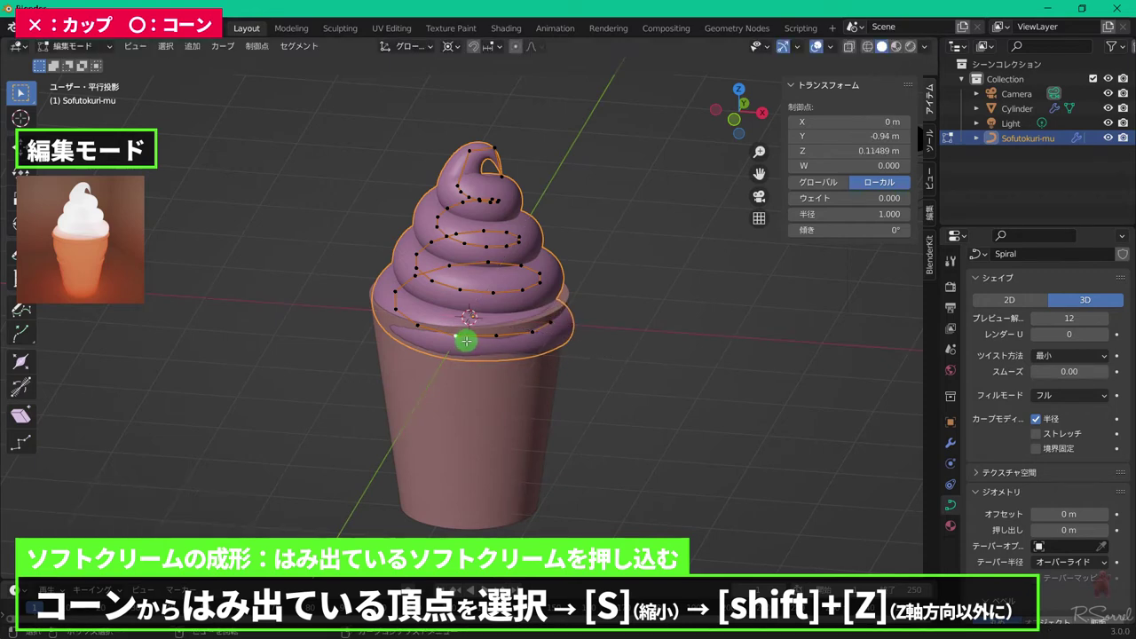
{"action": "key", "text": "s"}
{"action": "key", "text": "shift+z"}
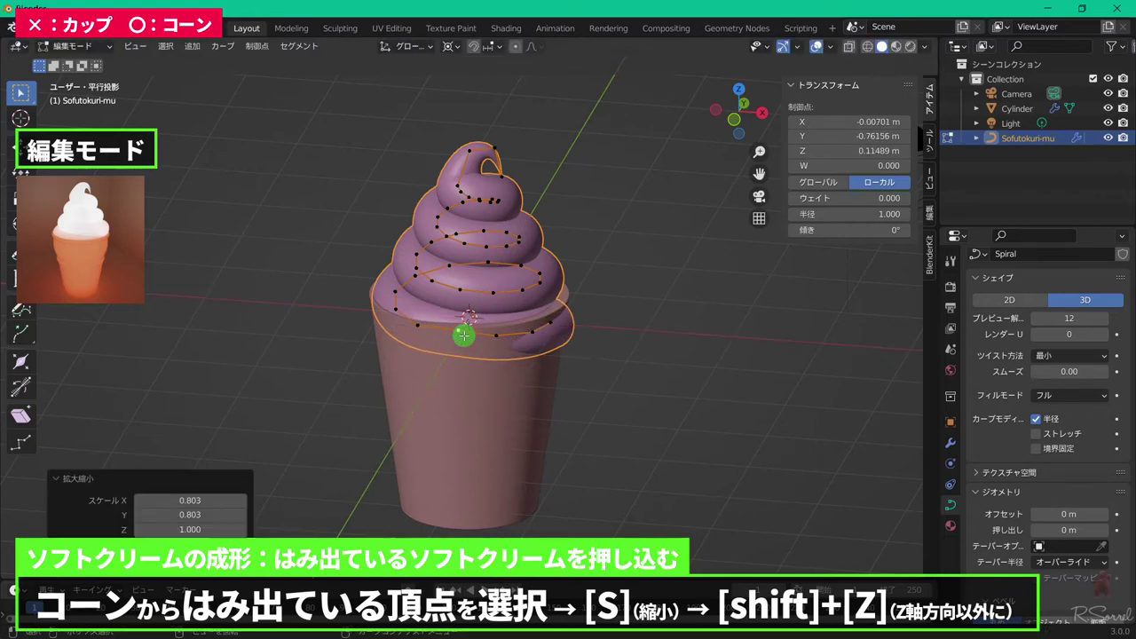
{"action": "left_click", "coordinate": [464, 341]}
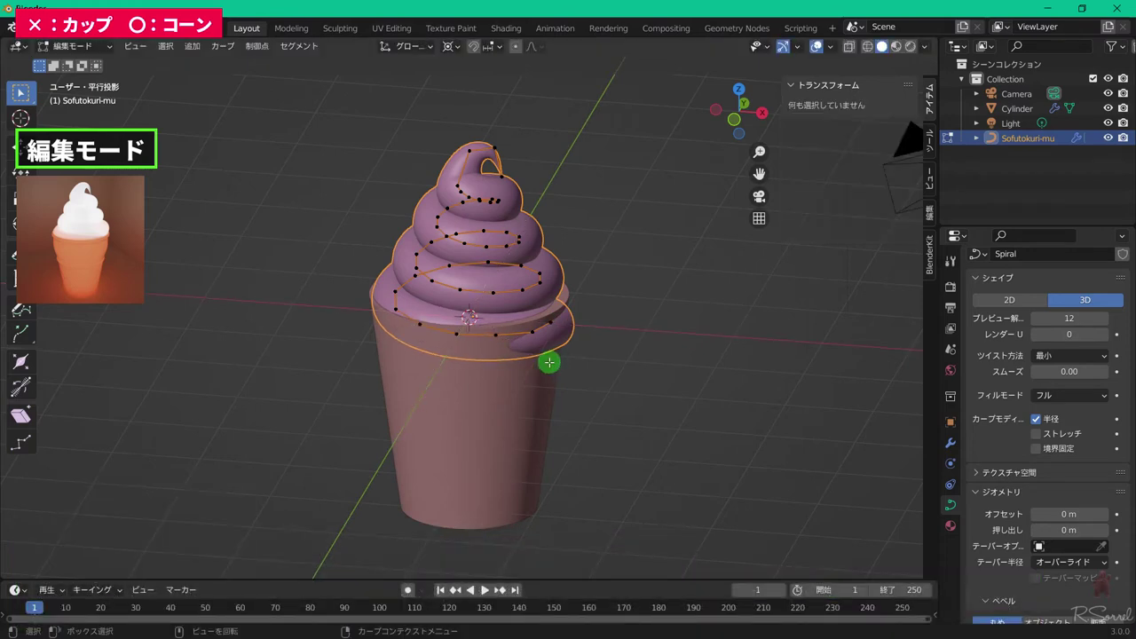
{"action": "key", "text": "s"}
{"action": "mouse_move", "coordinate": [552, 360]}
{"action": "middle_mouse_down"}
{"action": "mouse_move", "coordinate": [567, 374]}
{"action": "mouse_move", "coordinate": [609, 363]}
{"action": "mouse_move", "coordinate": [507, 426]}
{"action": "mouse_move", "coordinate": [517, 314]}
{"action": "mouse_move", "coordinate": [571, 328]}
{"action": "middle_mouse_up"}
{"action": "left_click", "coordinate": [578, 378]}
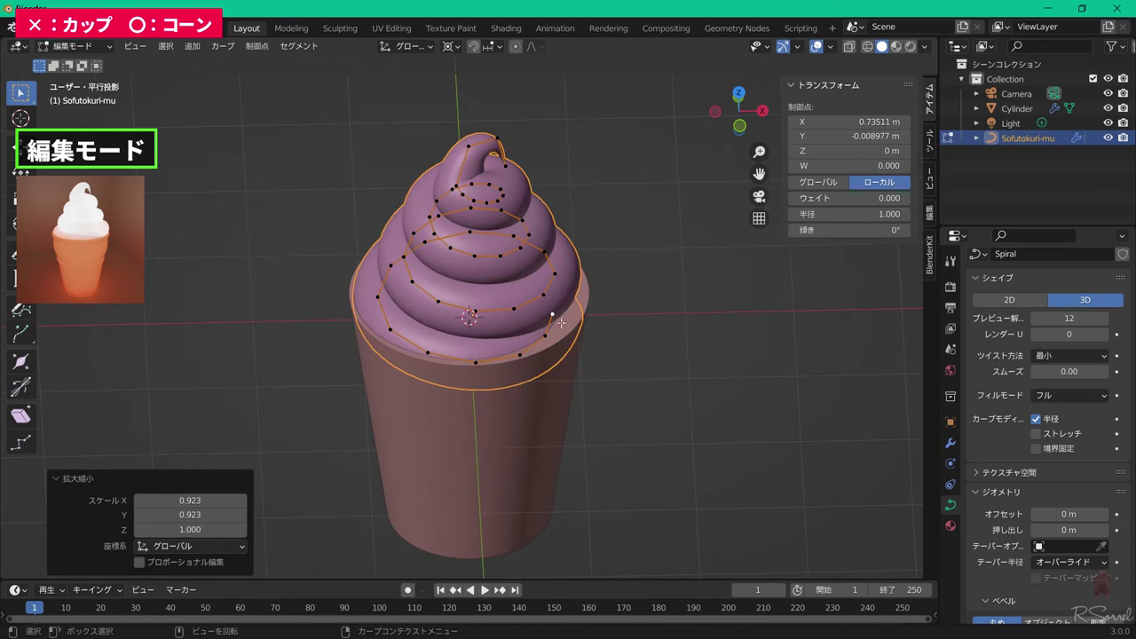
{"action": "left_click", "coordinate": [592, 368]}
- Raise two swirl points that had sunk into the cone along Z
{"action": "key", "text": "g"}
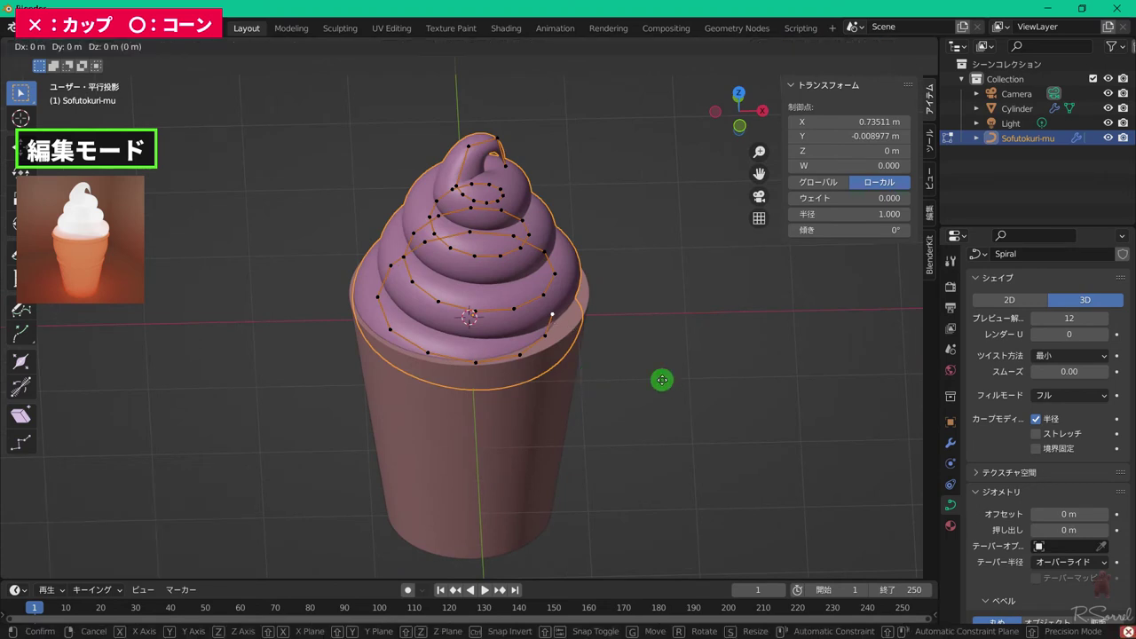
{"action": "key", "text": "z"}
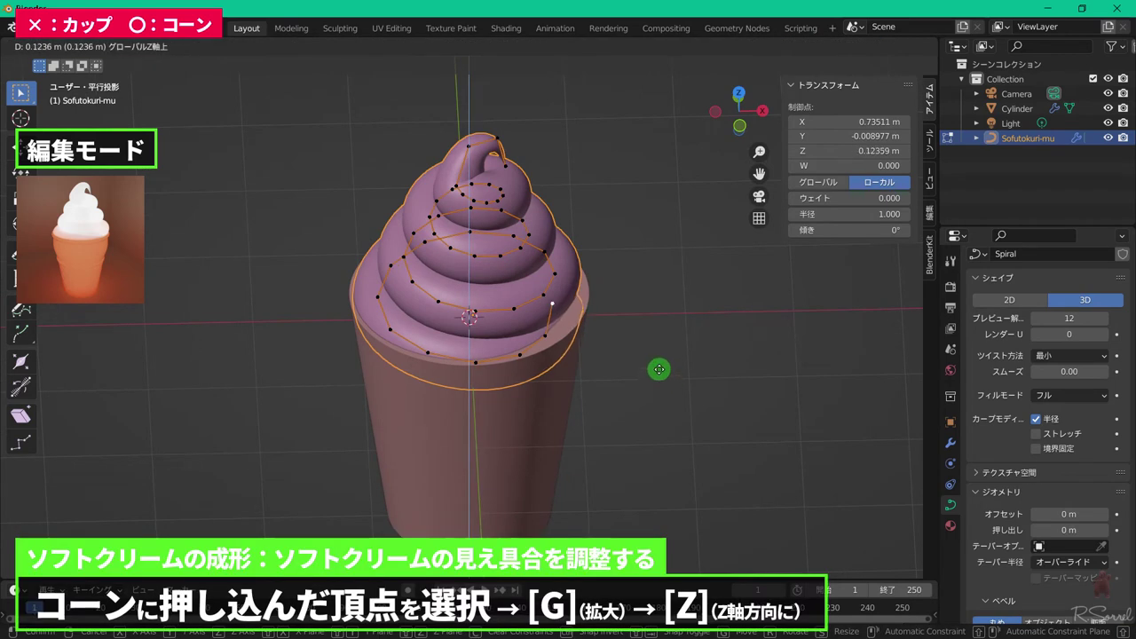
{"action": "left_click", "coordinate": [657, 364]}
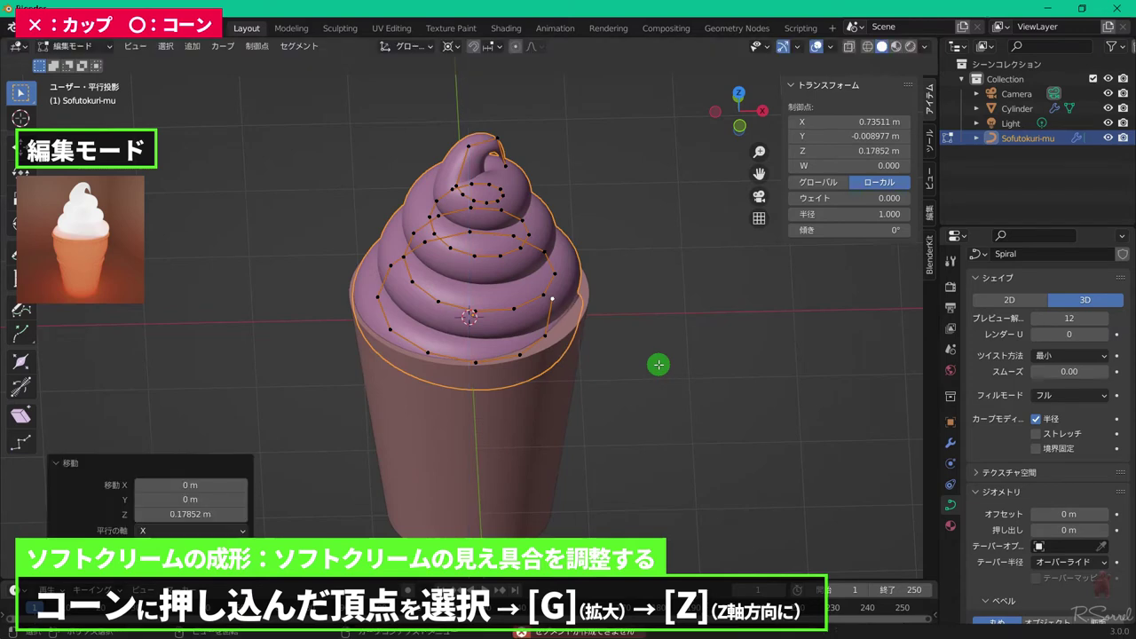
{"action": "middle_click_drag", "start_coordinate": [657, 364], "coordinate": [532, 337]}
{"action": "left_click", "coordinate": [459, 325]}
{"action": "key", "text": "g"}
{"action": "key", "text": "z"}
{"action": "left_click", "coordinate": [446, 340]}
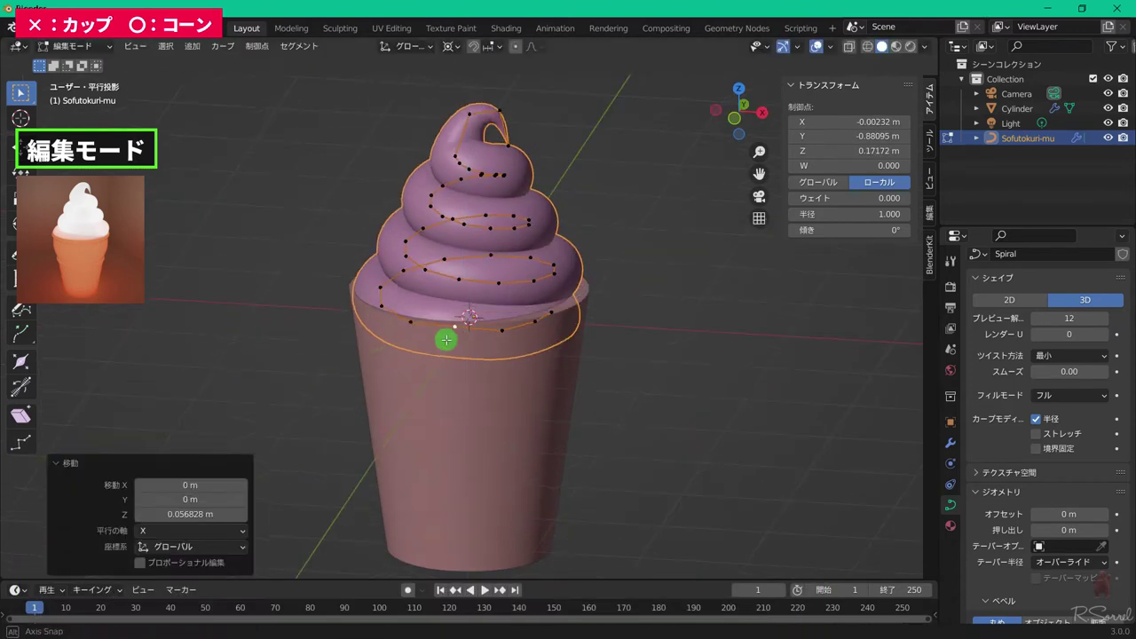
{"action": "middle_click_drag", "start_coordinate": [445, 340], "coordinate": [464, 390]}
- Raise the remaining low rim points along Z and return to Object Mode
{"action": "key", "text": "g"}
{"action": "key", "text": "z"}
{"action": "left_click", "coordinate": [488, 339]}
{"action": "middle_click_drag", "start_coordinate": [488, 339], "coordinate": [441, 310]}
{"action": "left_click", "coordinate": [453, 312]}
{"action": "key", "text": "g"}
{"action": "key", "text": "z"}
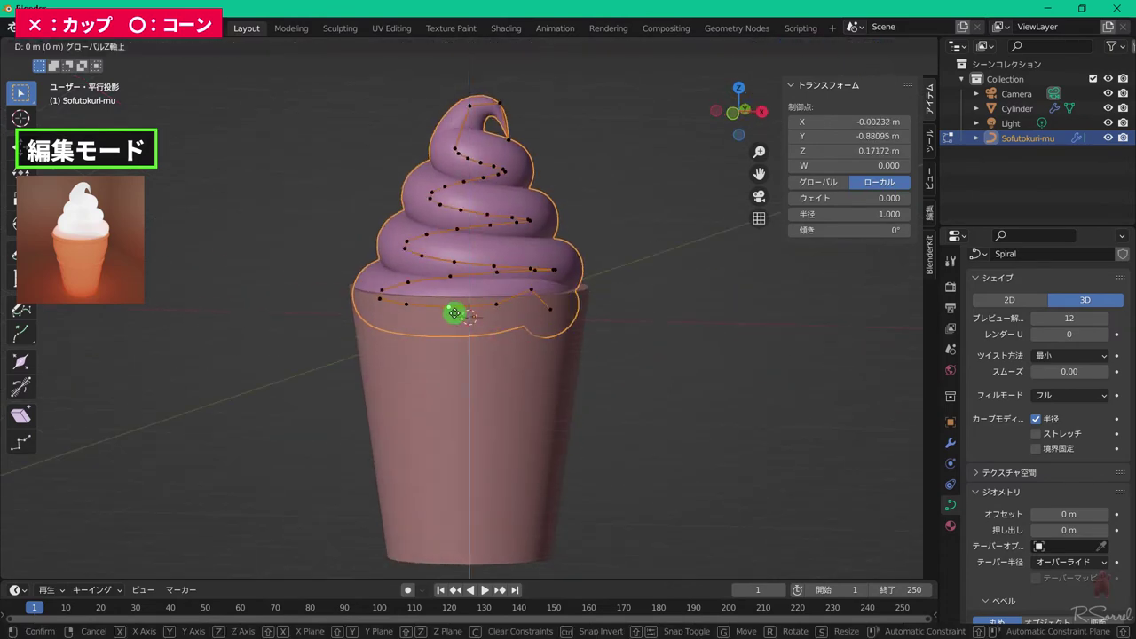
{"action": "left_click", "coordinate": [533, 305]}
{"action": "key", "text": "KP_7"}
{"action": "key", "text": "Tab"}
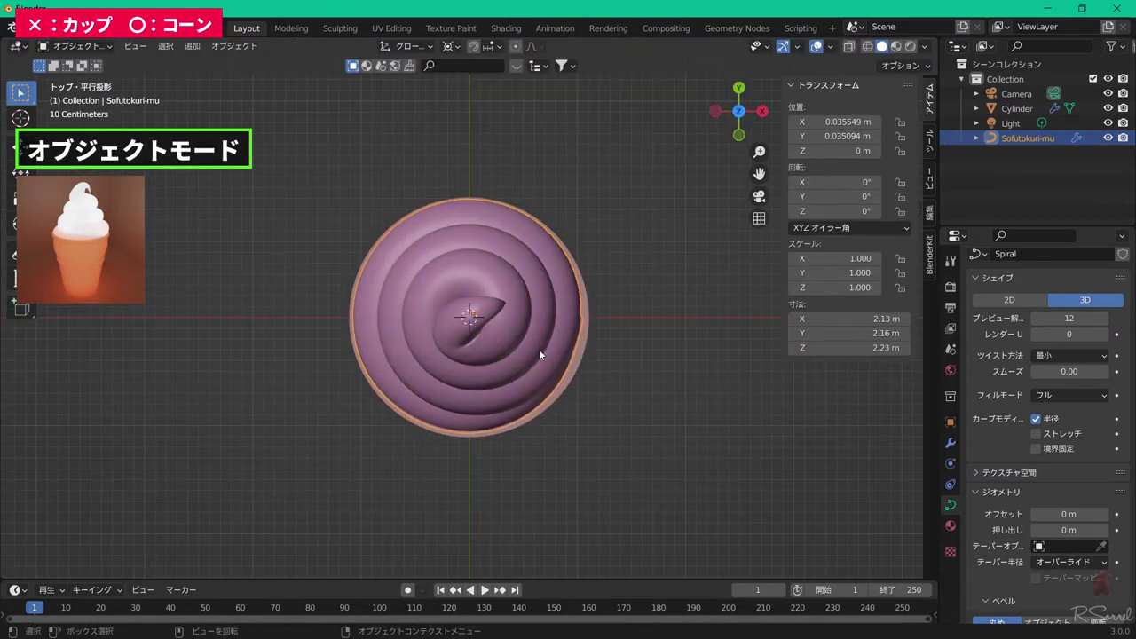
- Move the cream horizontally so it is centred over the cone
{"action": "key", "text": "g"}
{"action": "key", "text": "shift+z"}
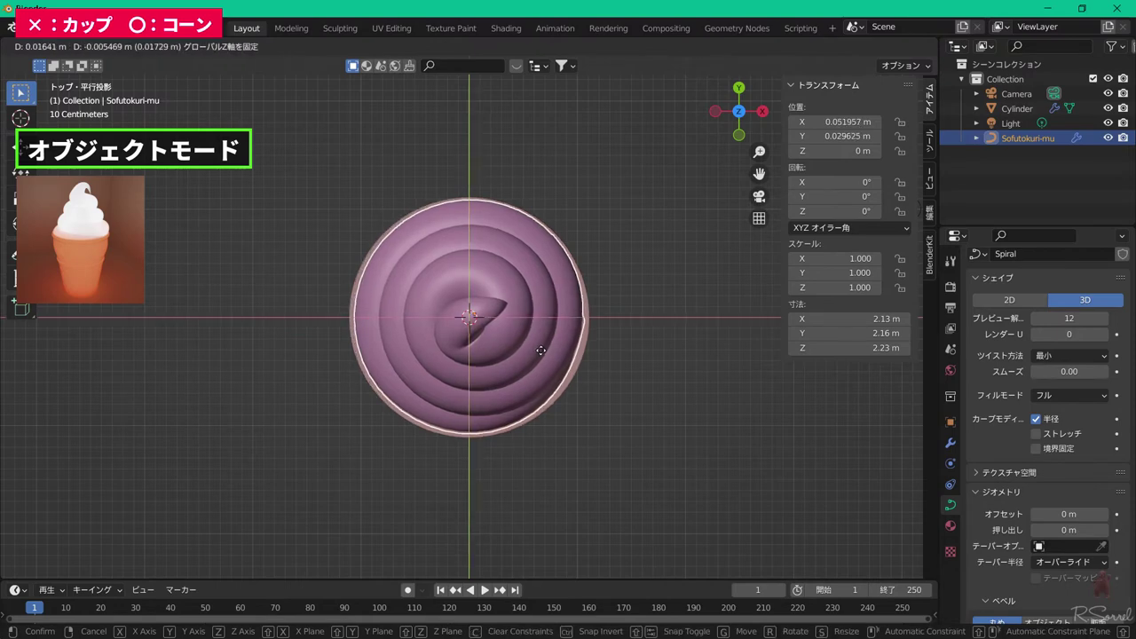
{"action": "left_click", "coordinate": [540, 352]}
{"action": "middle_click_drag", "start_coordinate": [540, 352], "coordinate": [578, 348]}
- Select the cone and set the transform pivot back to Median Point
{"action": "left_click", "coordinate": [578, 353]}
{"action": "key", "text": "period"}
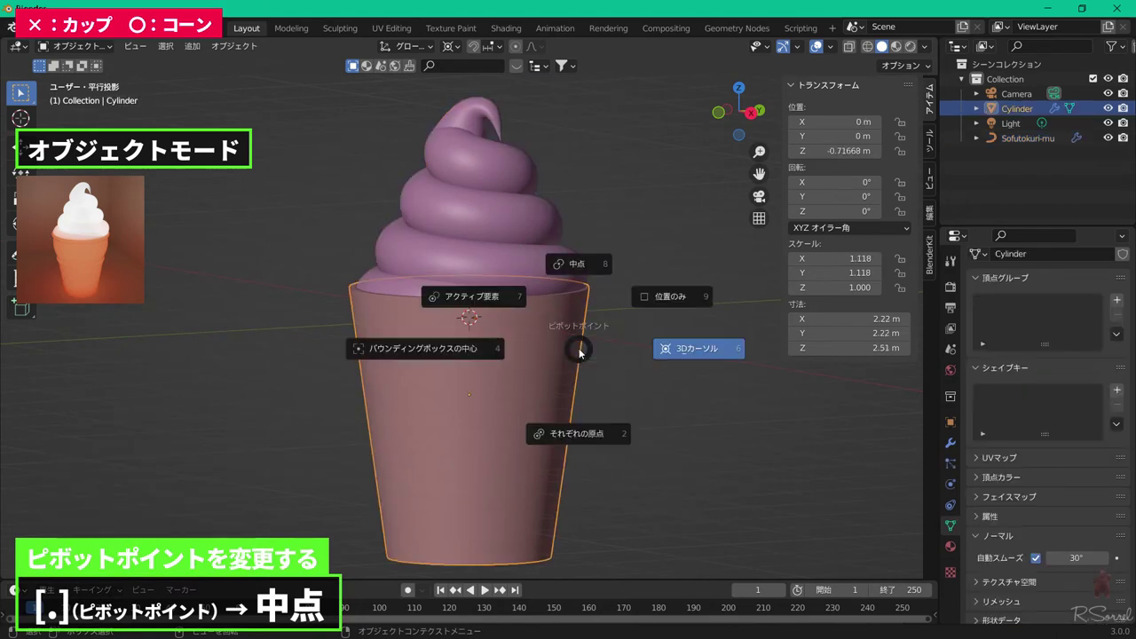
{"action": "left_click", "coordinate": [578, 276]}
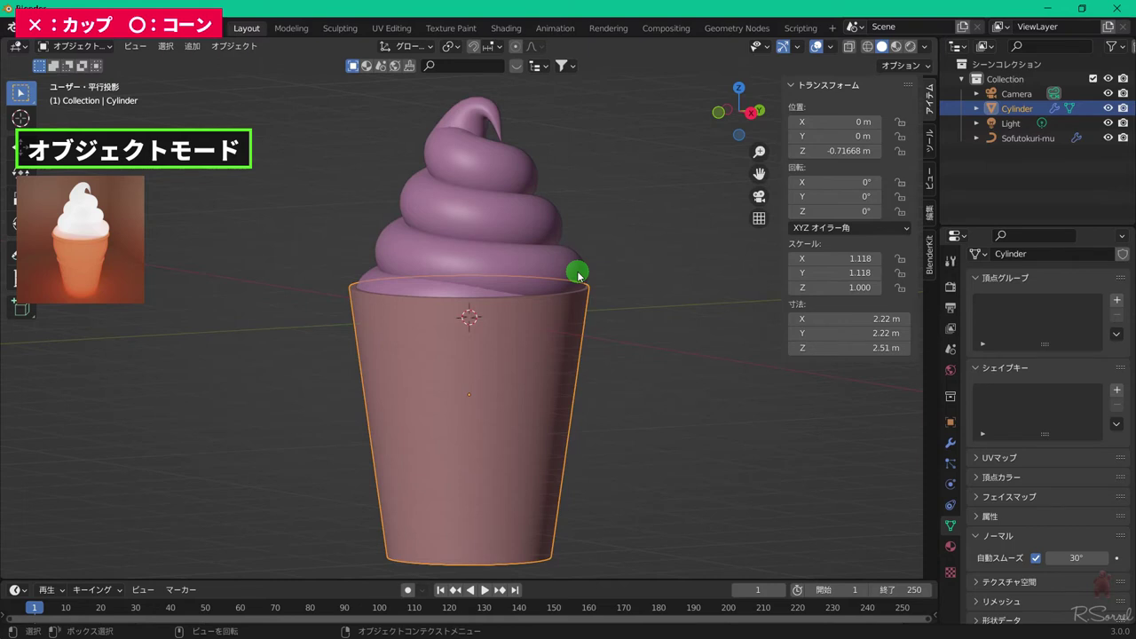
{"action": "key", "text": "KP_1"}
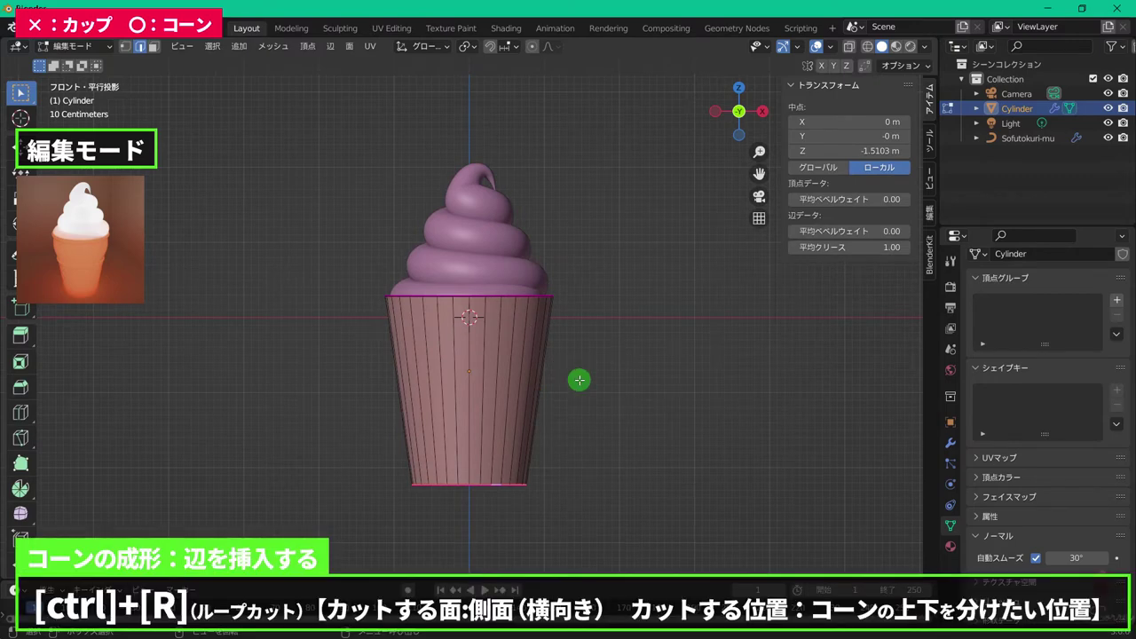
- Insert a horizontal edge loop around the cone's middle
{"action": "key", "text": "ctrl+r"}
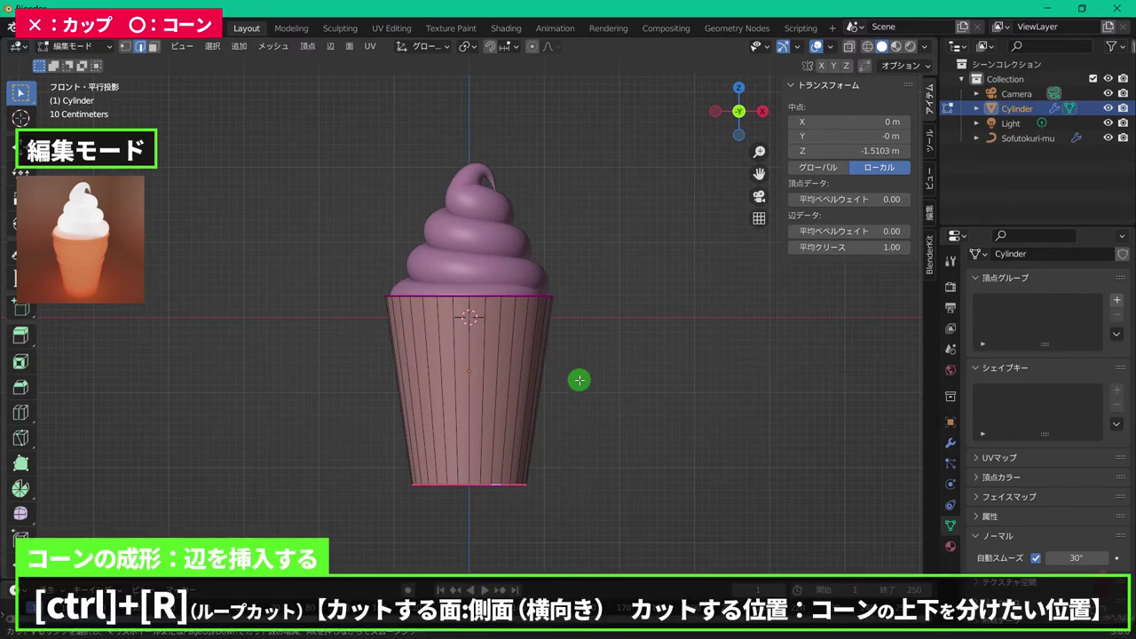
{"action": "left_click", "coordinate": [518, 381]}
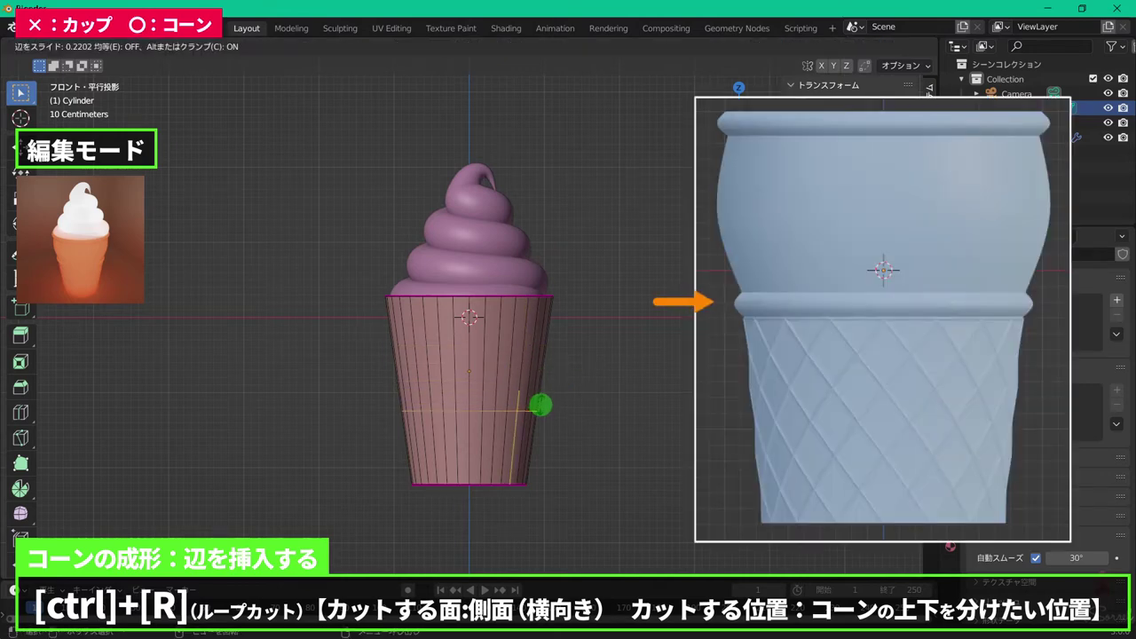
{"action": "left_click", "coordinate": [590, 374]}
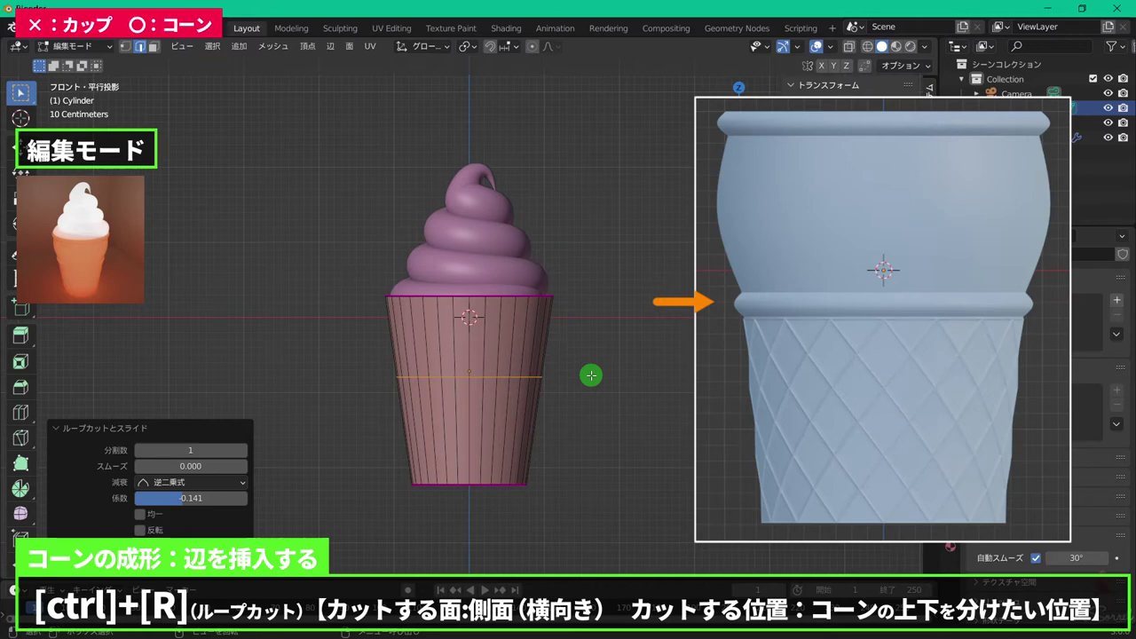
{"action": "scroll", "coordinate": [578, 380], "scroll_direction": "up", "scroll_amount": 2}
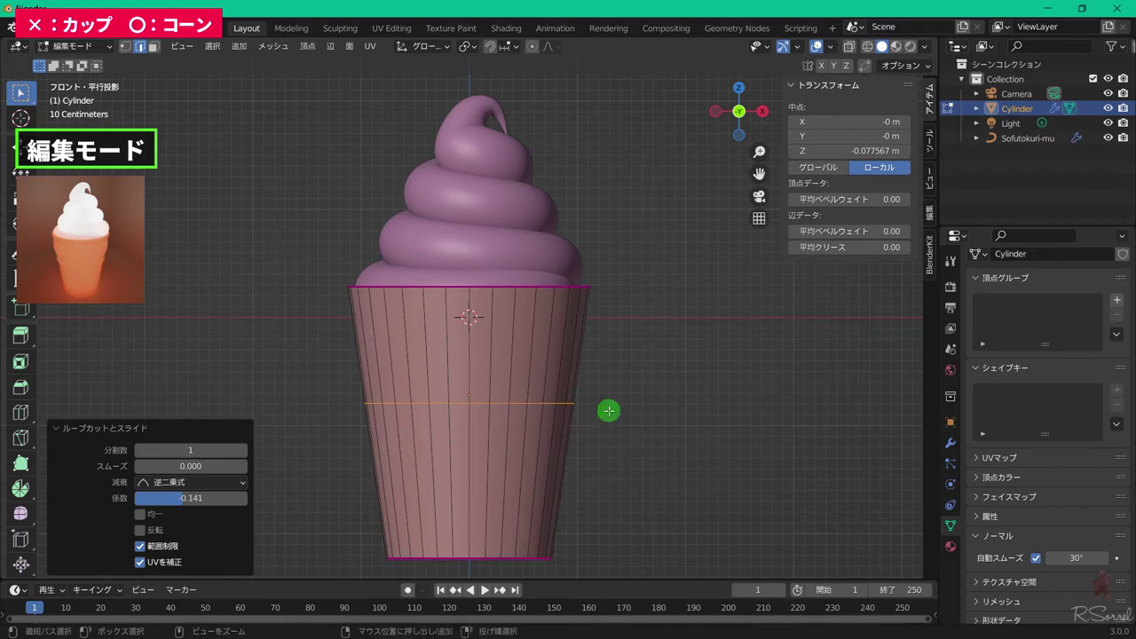
- Try bevelling the new loop and the top rim, cancelling both
{"action": "key", "text": "ctrl+b"}
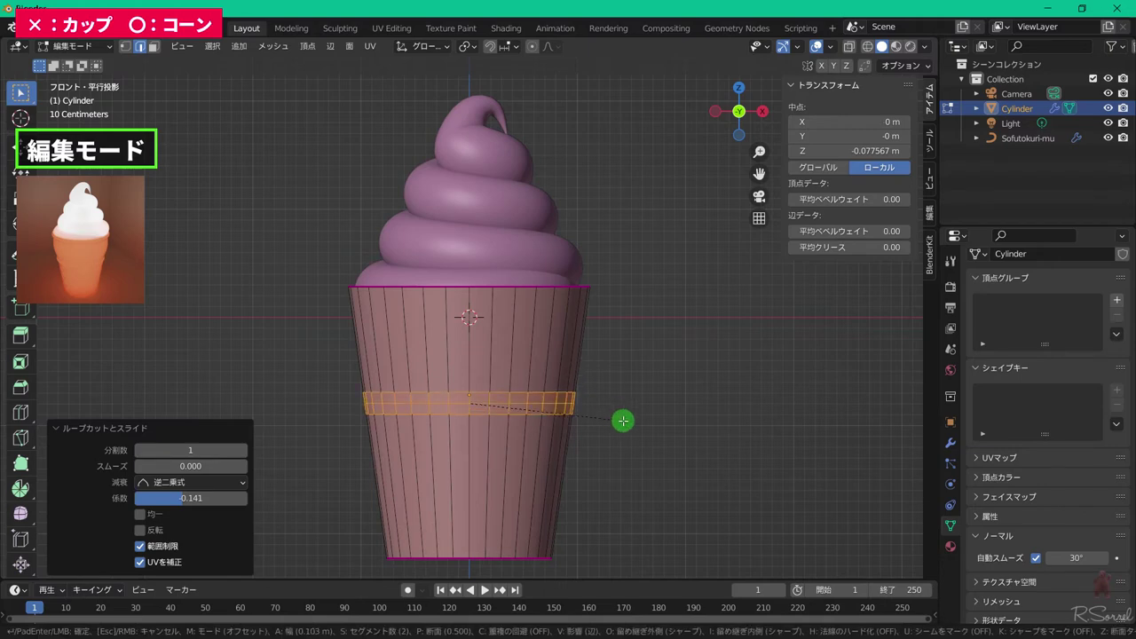
{"action": "key", "text": "Escape"}
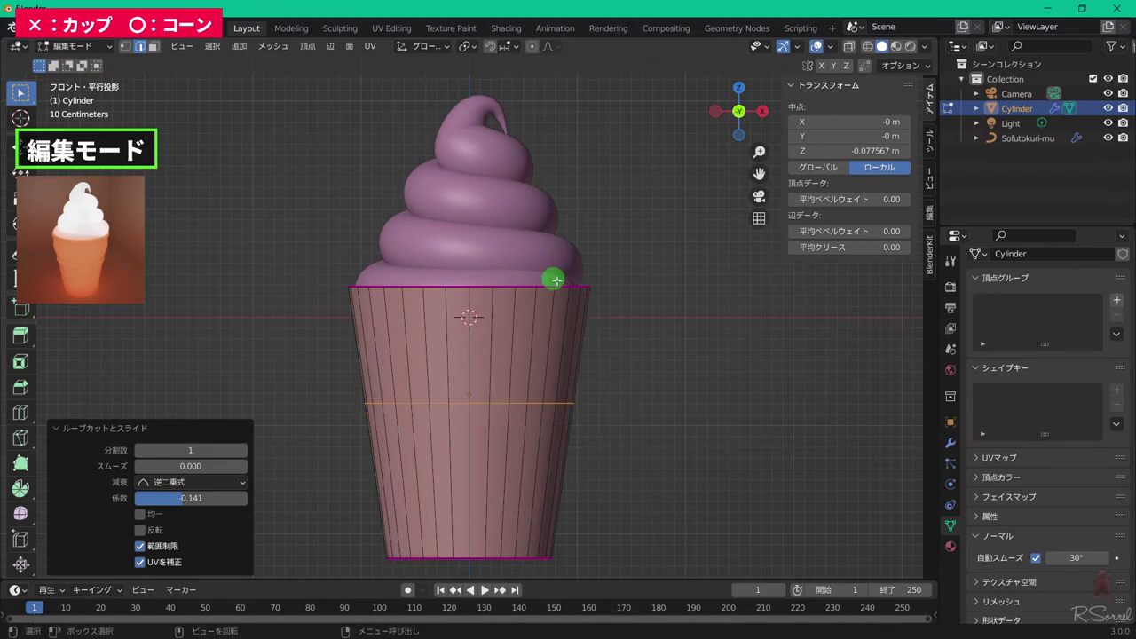
{"action": "left_click", "coordinate": [528, 290], "text": "alt"}
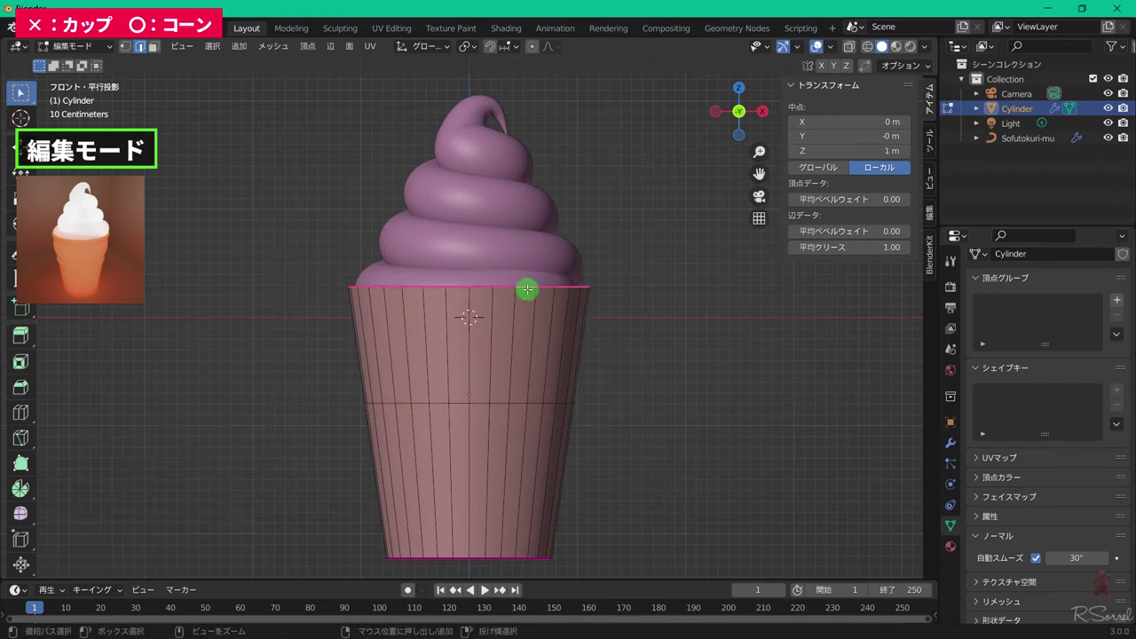
{"action": "key", "text": "ctrl+b"}
{"action": "key", "text": "Escape"}
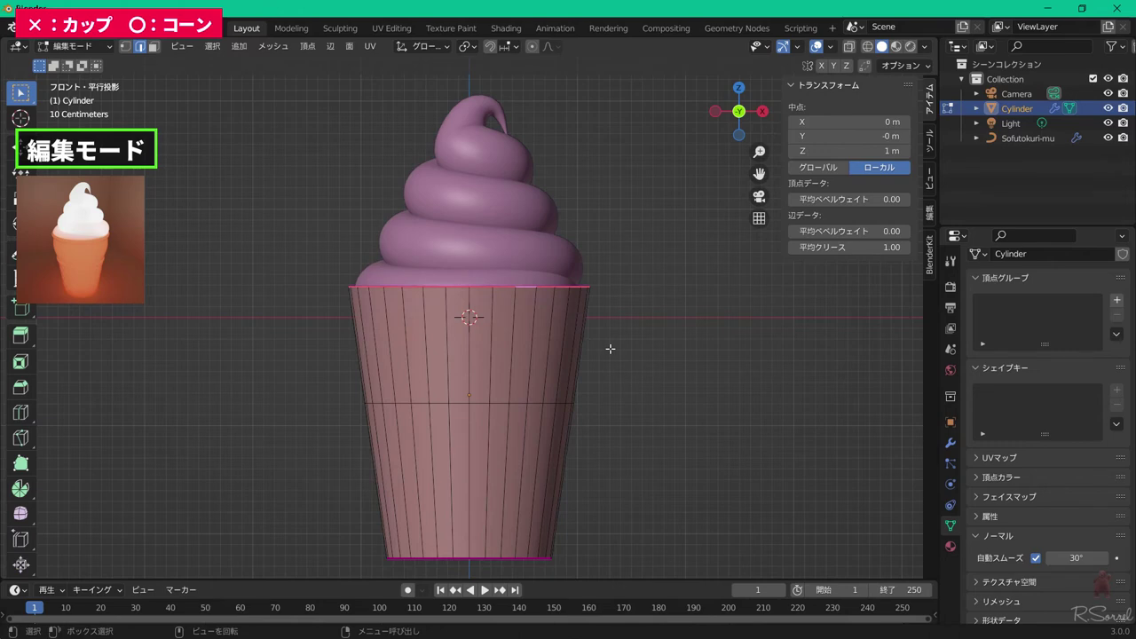
- Add a second edge loop just below the cone's top rim and select it
{"action": "key", "text": "ctrl+r"}
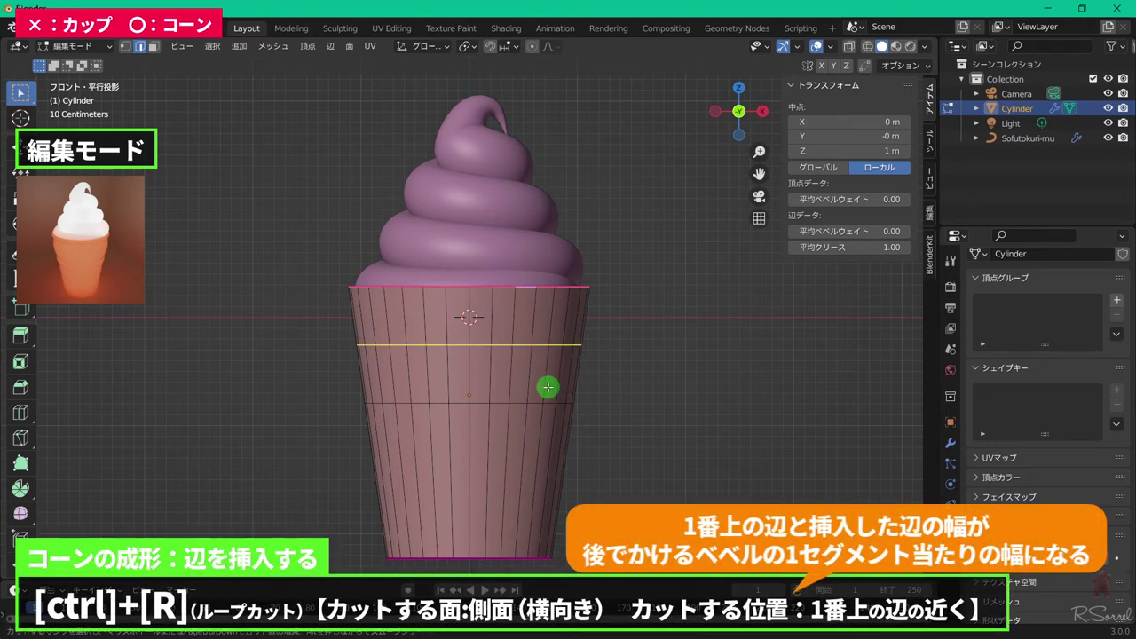
{"action": "left_click", "coordinate": [549, 387]}
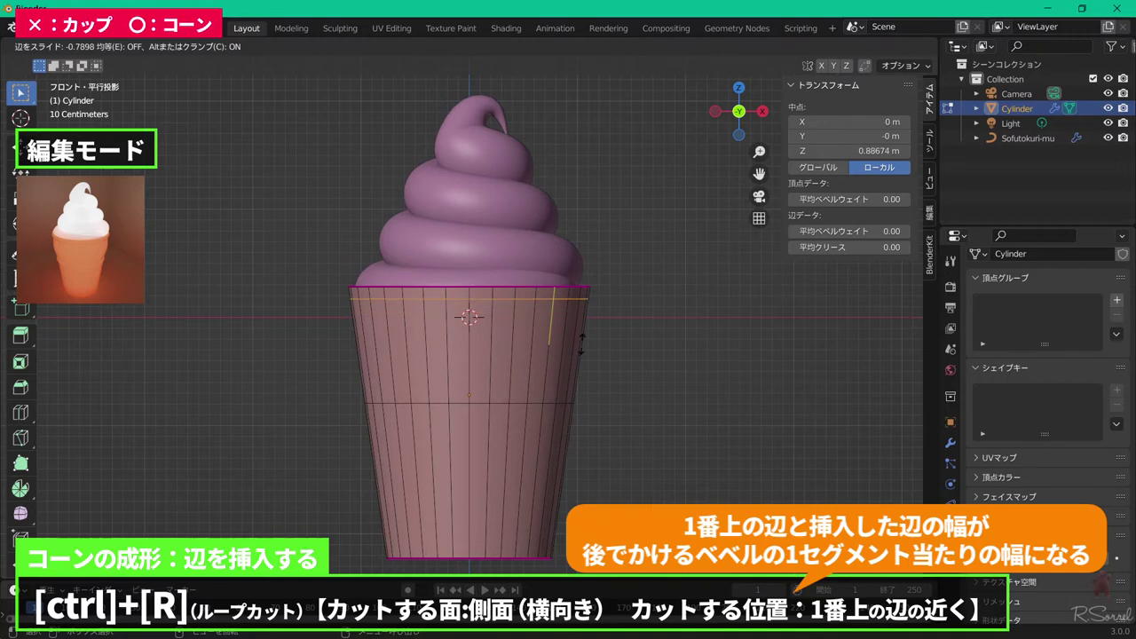
{"action": "left_click", "coordinate": [584, 342]}
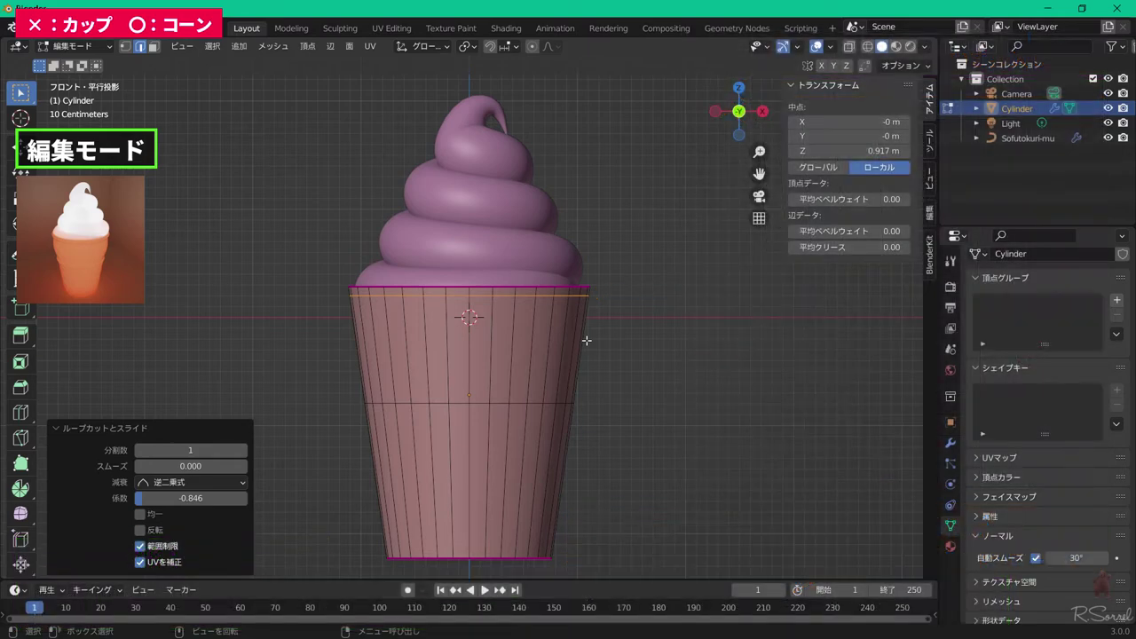
{"action": "left_click", "coordinate": [528, 304]}
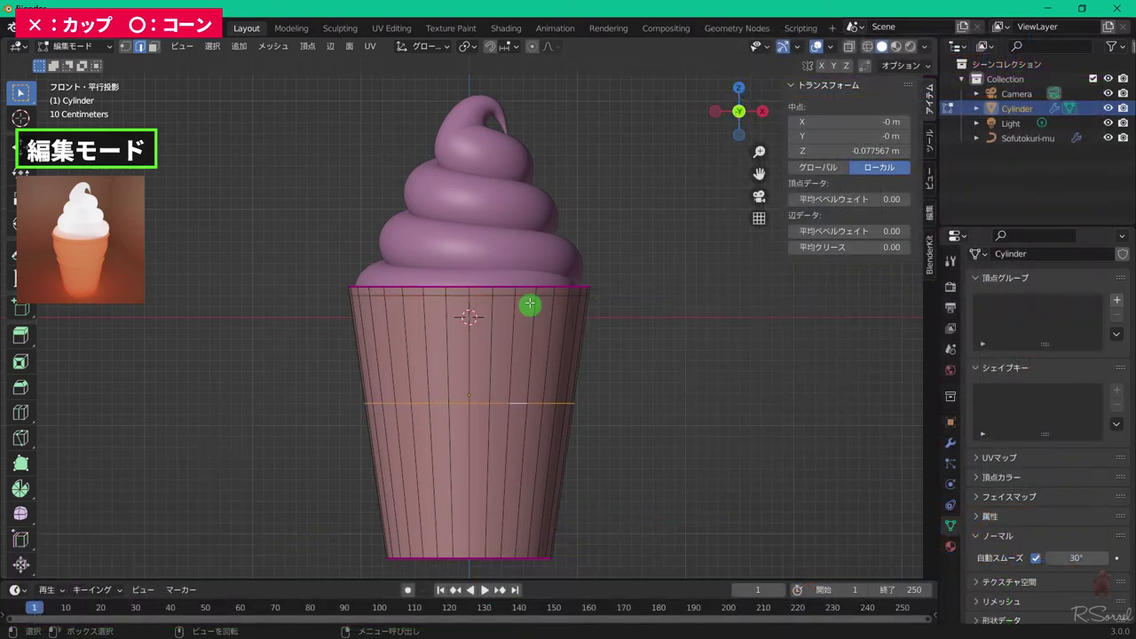
{"action": "left_click", "coordinate": [525, 297], "text": "alt"}
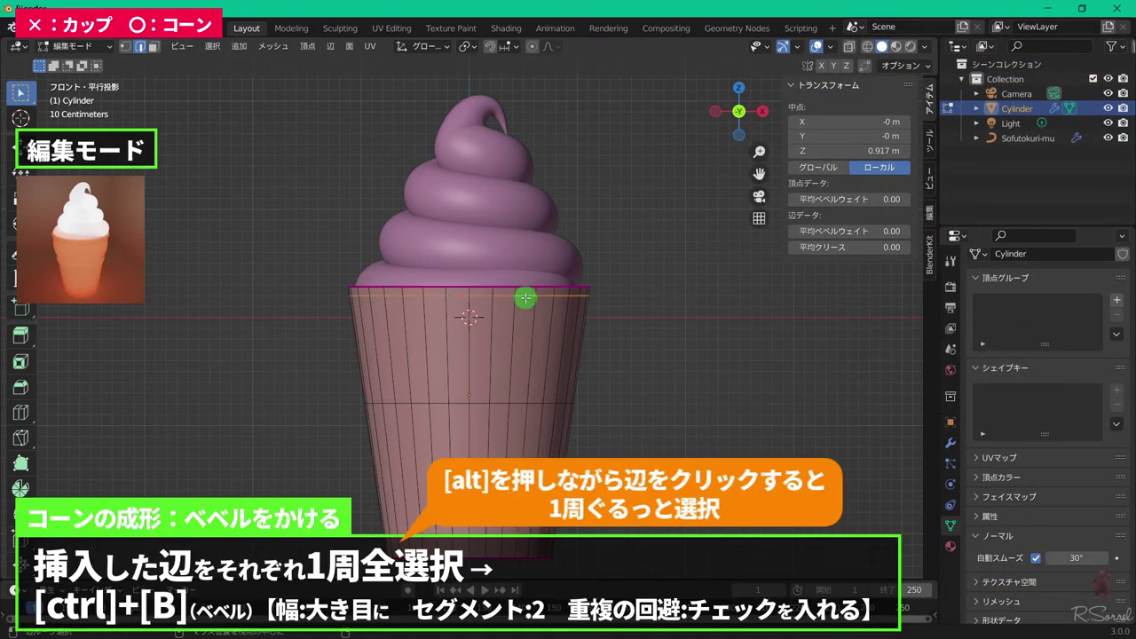
- Bevel both inserted loops with 2 segments and Clamp Overlap enabled
{"action": "left_click", "coordinate": [519, 401], "text": "alt+shift"}
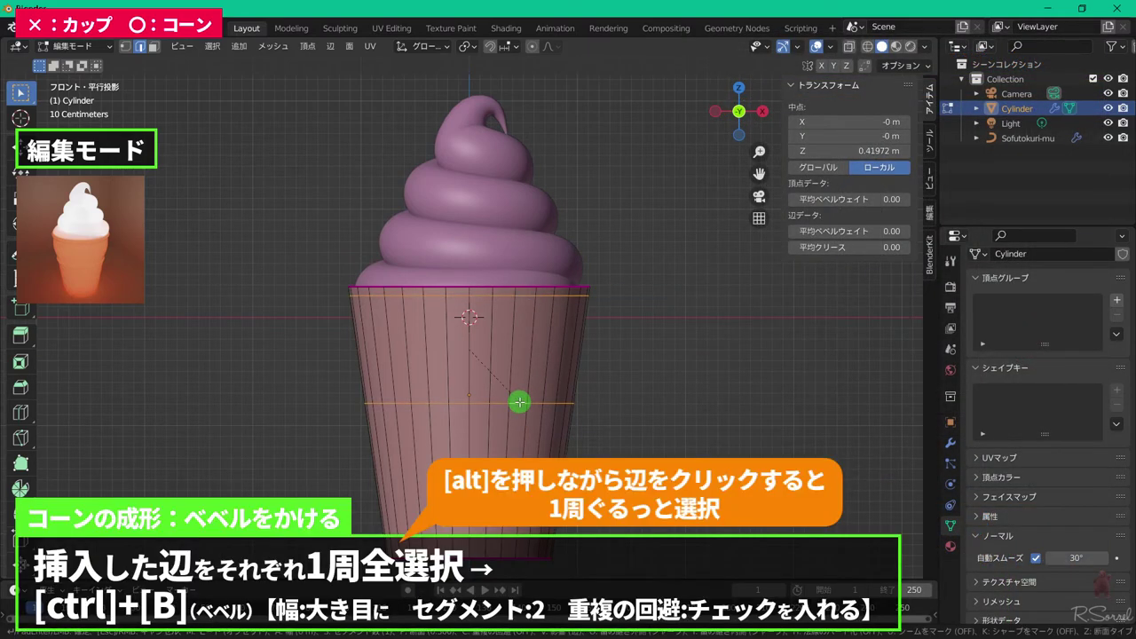
{"action": "key", "text": "ctrl+b"}
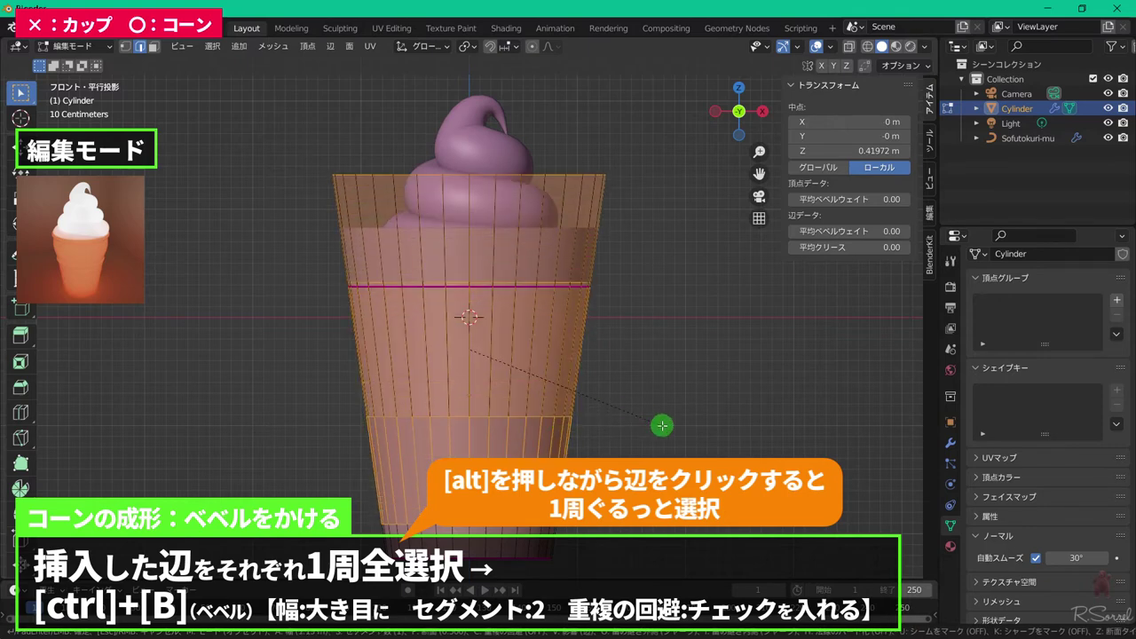
{"action": "left_click", "coordinate": [662, 425]}
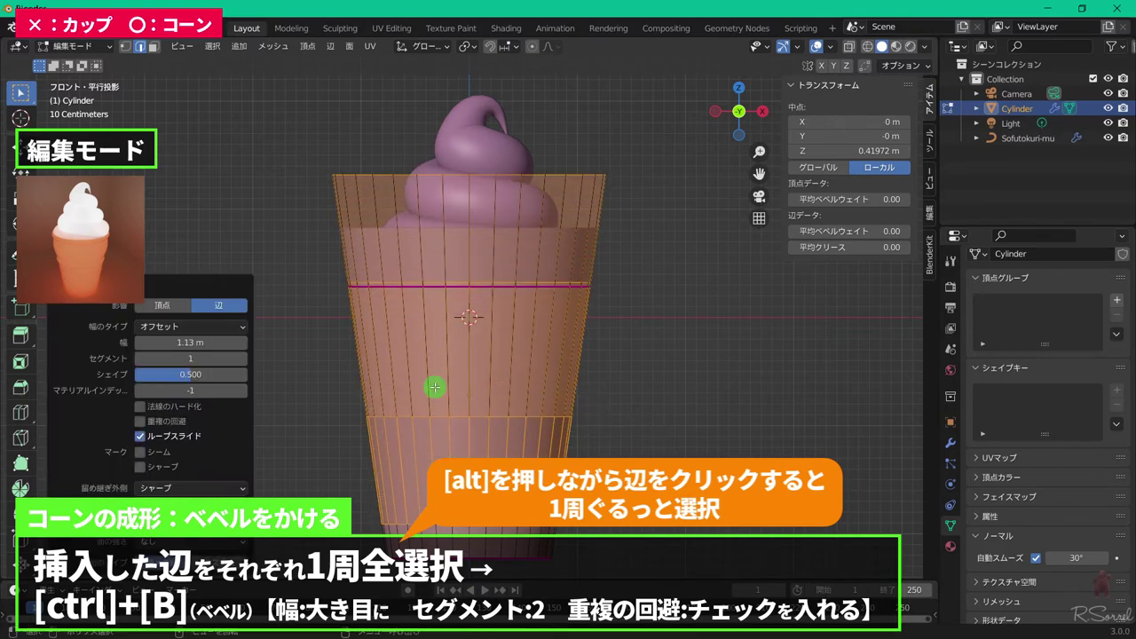
{"action": "left_click", "coordinate": [244, 359]}
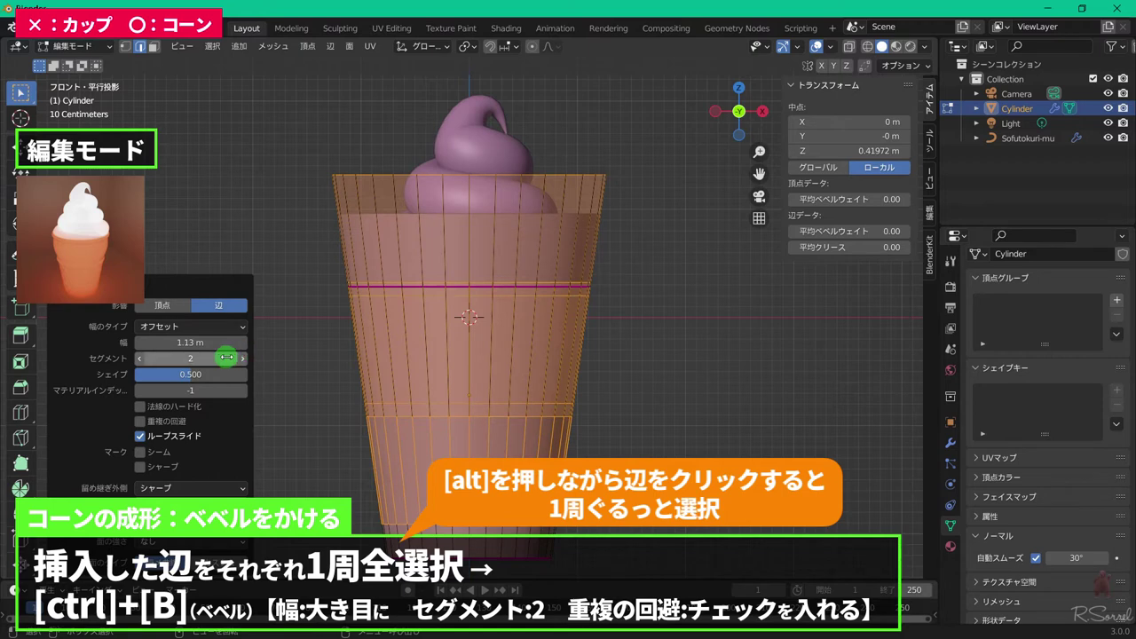
{"action": "left_click", "coordinate": [177, 423]}
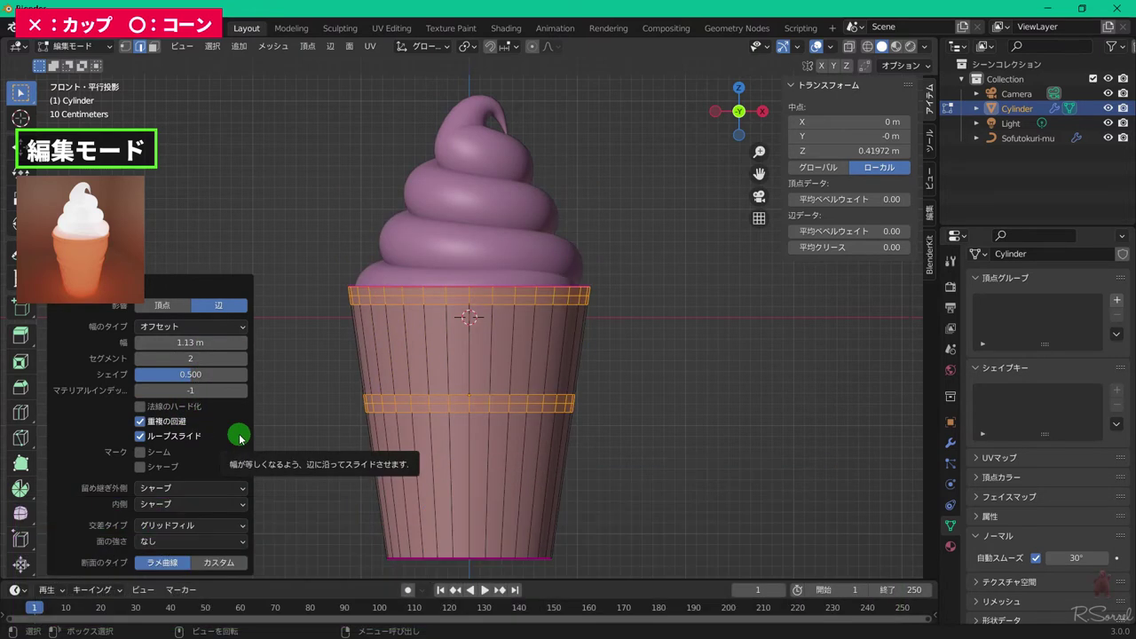
- Deselect, switch to vertex select, and start moving a vertex on the cone's top rim
{"action": "left_click", "coordinate": [620, 363]}
{"action": "scroll", "coordinate": [615, 332], "scroll_direction": "up", "scroll_amount": 2}
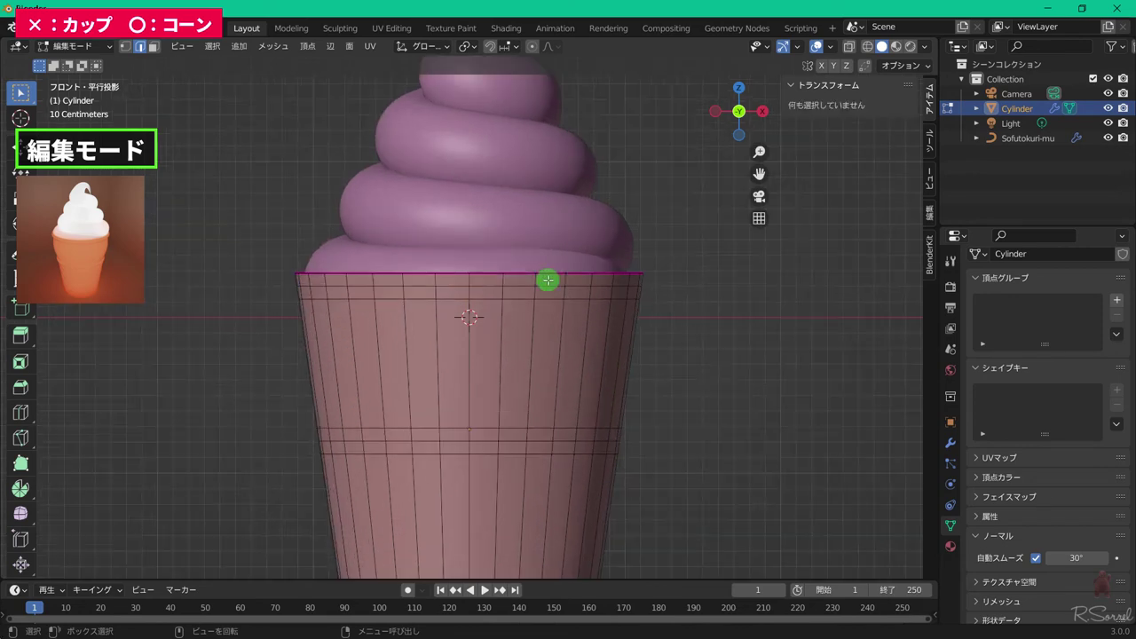
{"action": "key", "text": "1"}
{"action": "left_click", "coordinate": [544, 278]}
{"action": "key", "text": "g"}
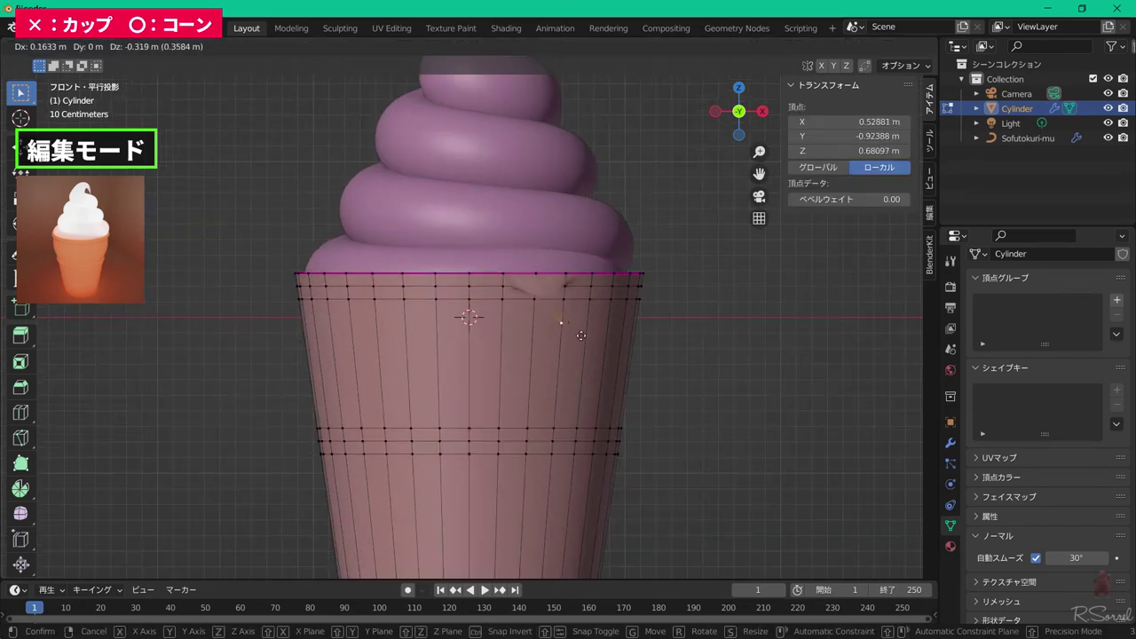
- Cancel the rim vertex move, then add and apply a 0.001 m Weld modifier to the cone
{"action": "right_click", "coordinate": [573, 267]}
{"action": "left_click", "coordinate": [951, 442]}
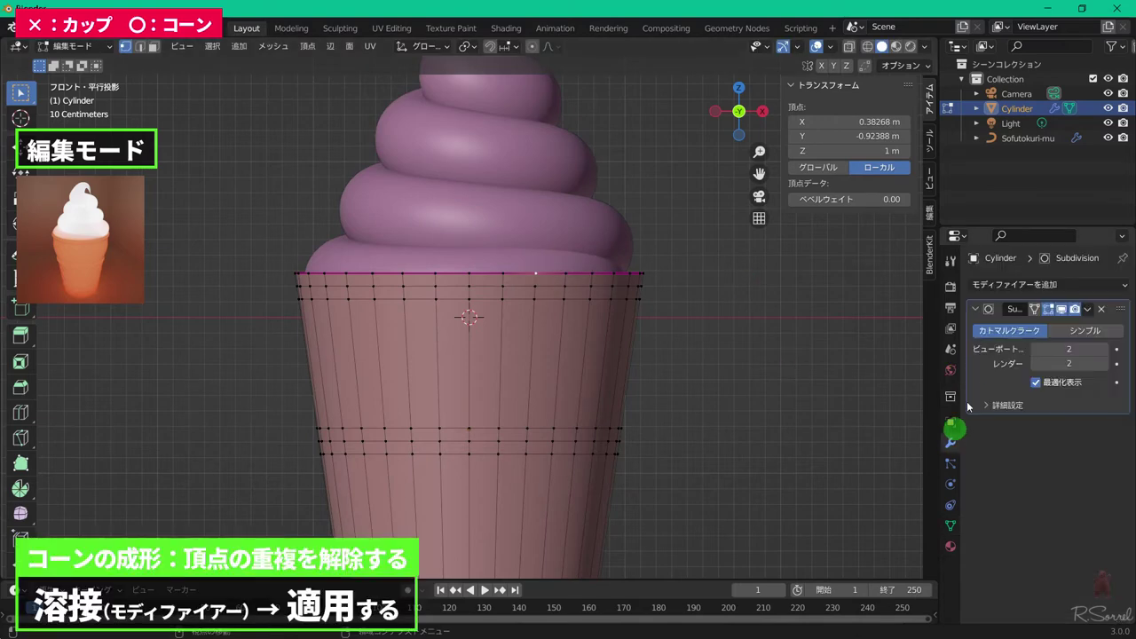
{"action": "left_click", "coordinate": [1005, 285]}
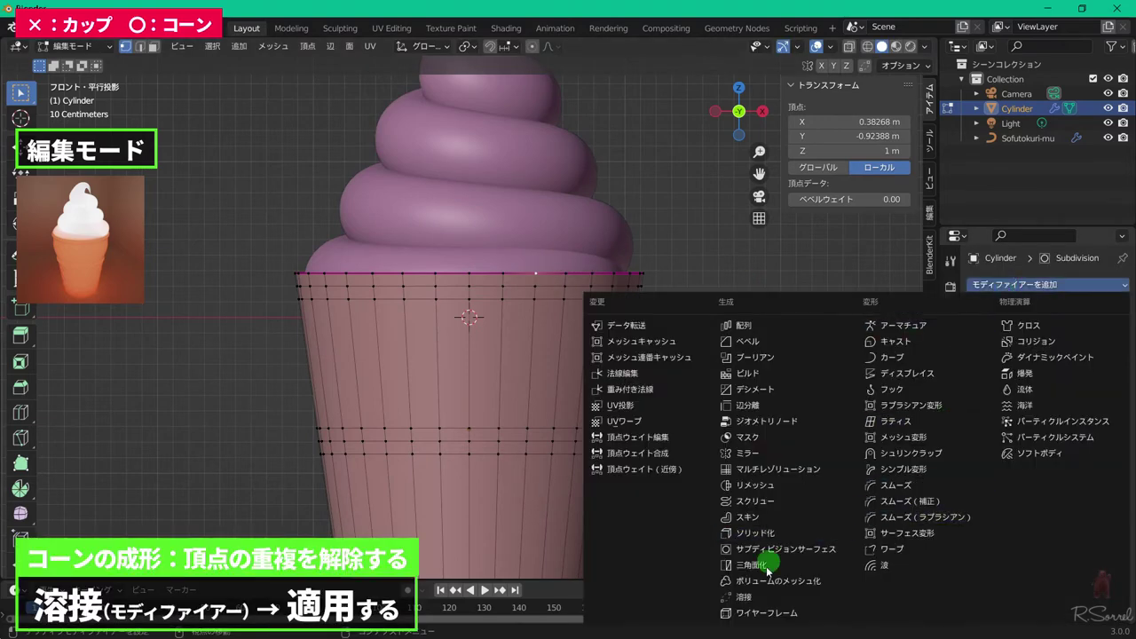
{"action": "left_click", "coordinate": [758, 598]}
{"action": "key", "text": "Tab"}
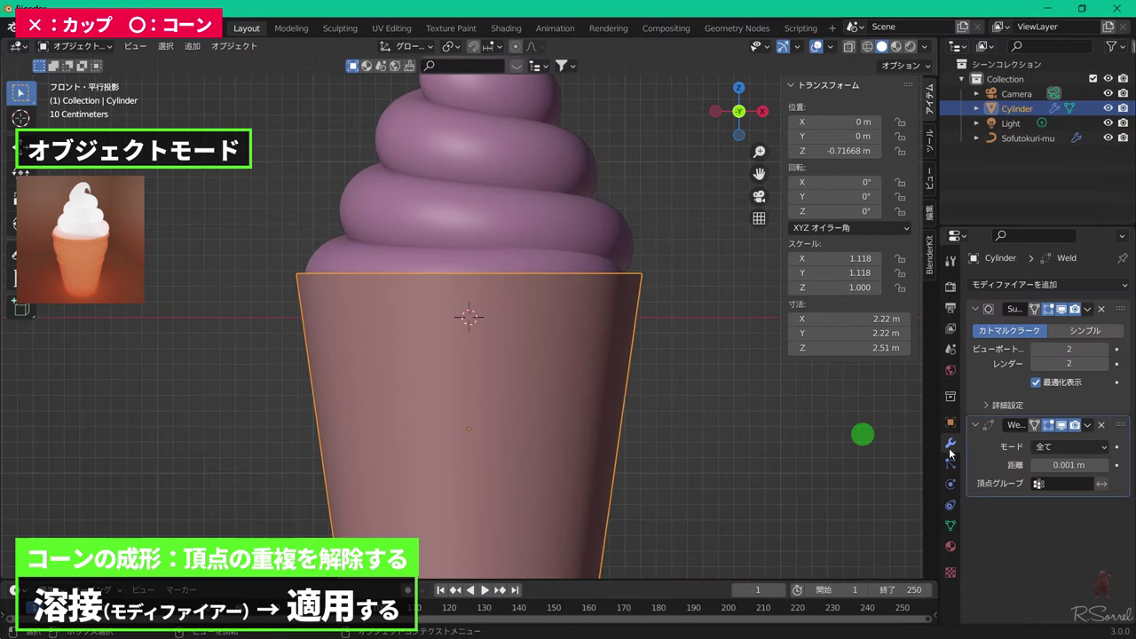
{"action": "left_click", "coordinate": [1086, 426]}
{"action": "left_click", "coordinate": [1032, 441]}
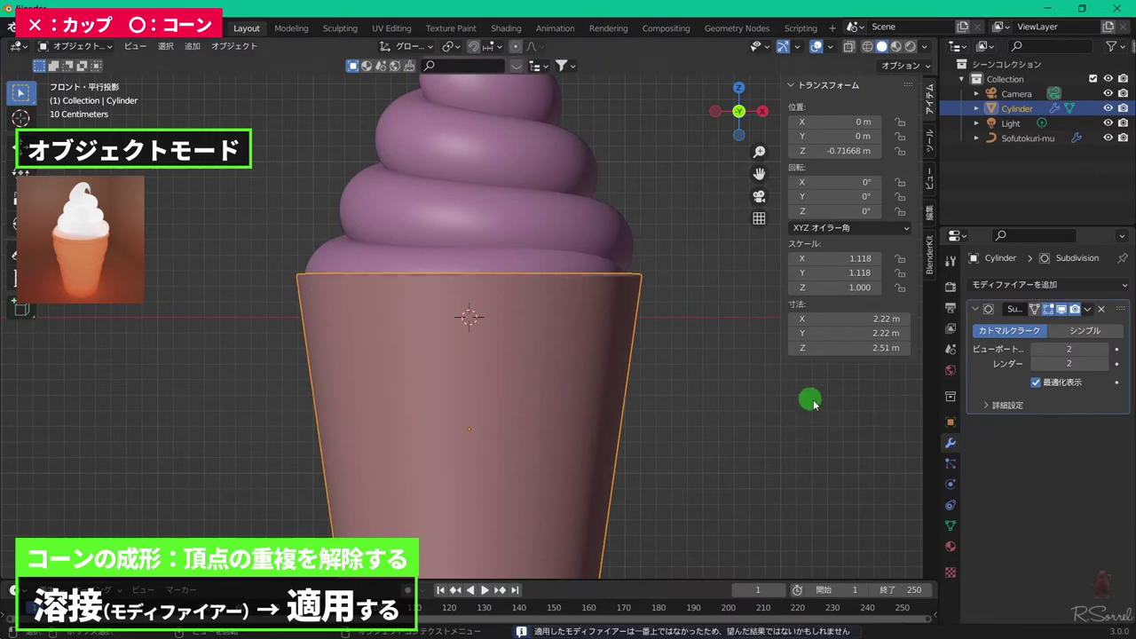
- Inspect the cone's top, return to front view, and re-enter Edit Mode
{"action": "middle_click_drag", "start_coordinate": [722, 332], "coordinate": [618, 355]}
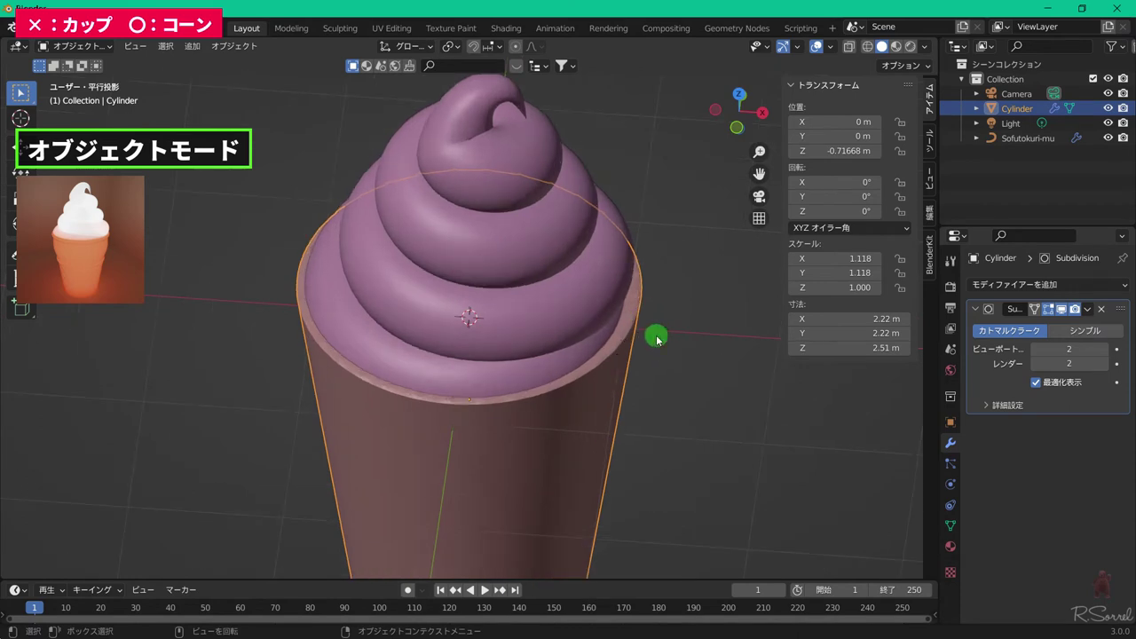
{"action": "key", "text": "KP_1"}
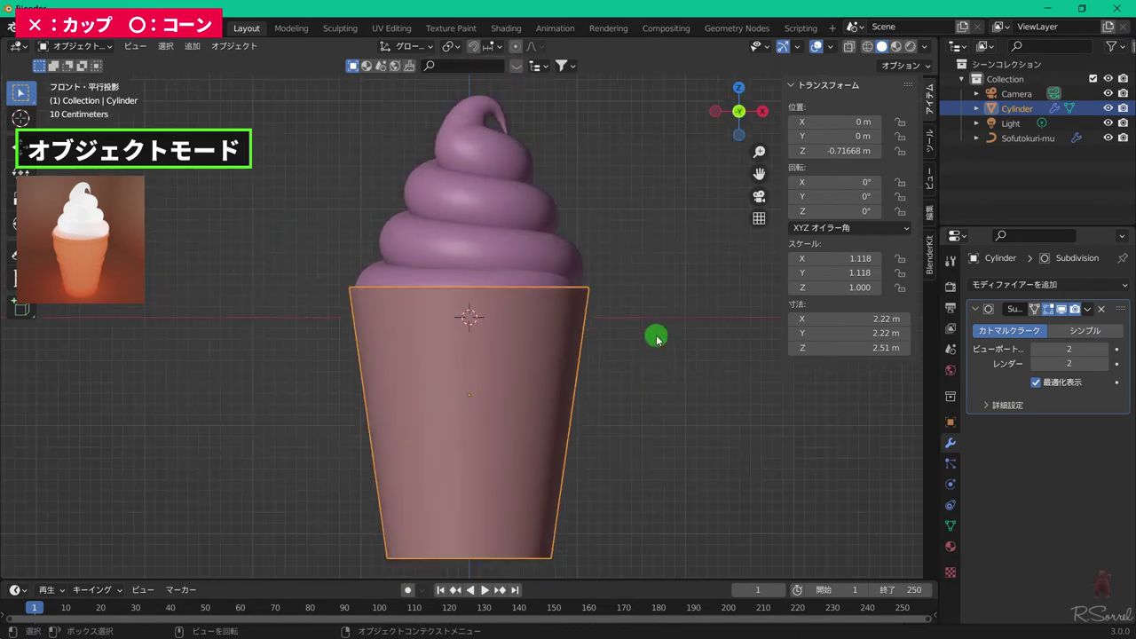
{"action": "key", "text": "Tab"}
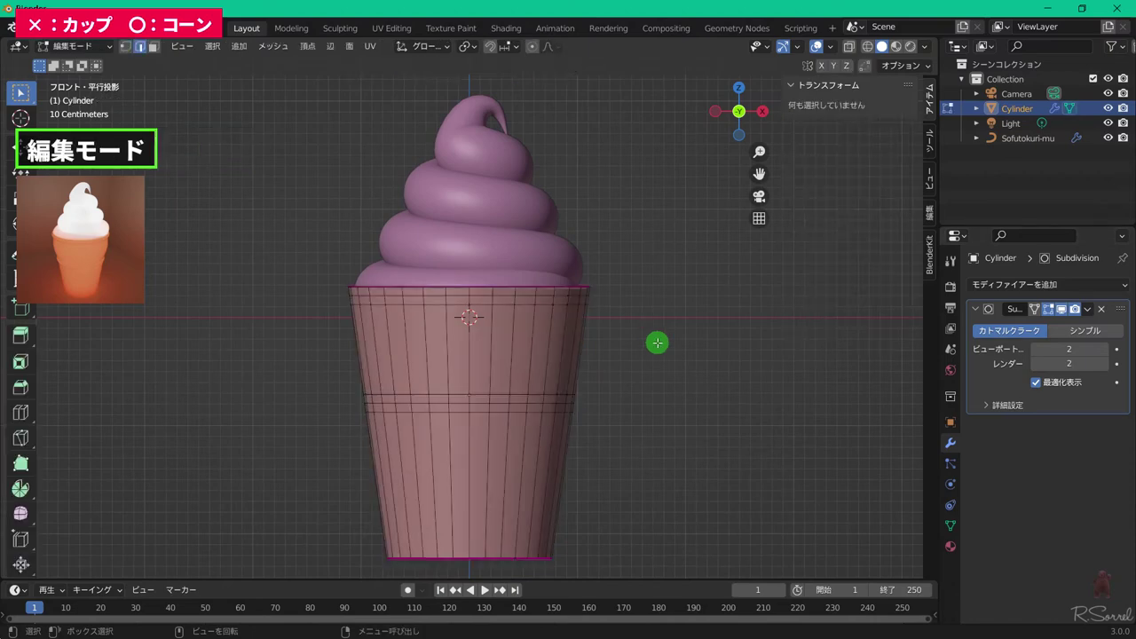
- Scale both bevel bands' middle loops to 1.071 in X and Y, then return to Object Mode
{"action": "left_click", "coordinate": [520, 299], "text": "alt"}
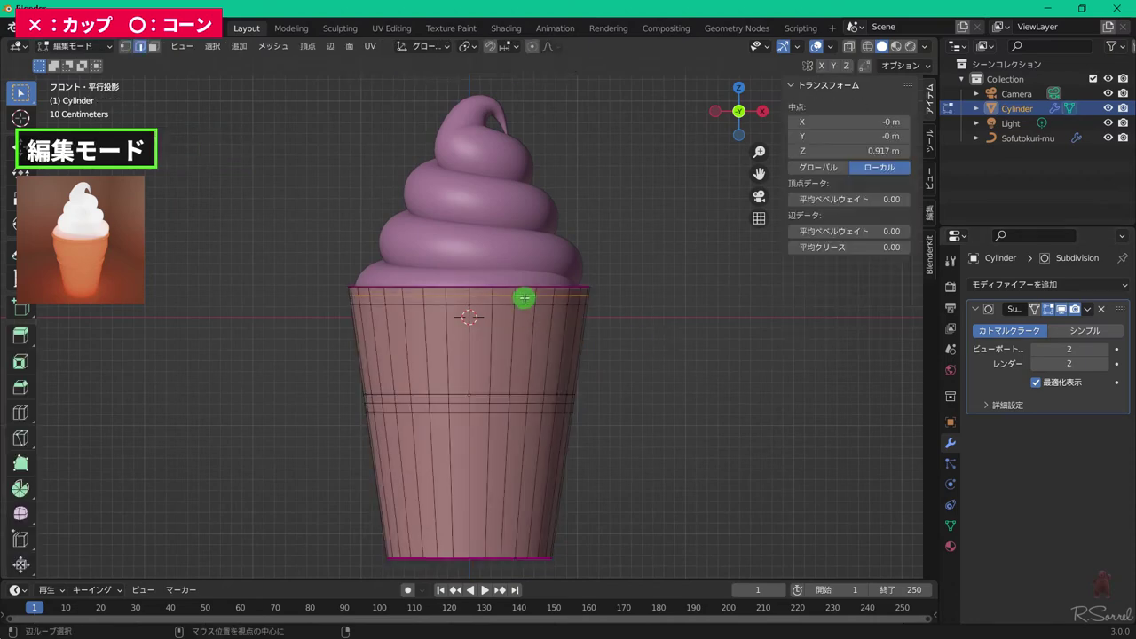
{"action": "left_click", "coordinate": [520, 402], "text": "alt+shift"}
{"action": "key", "text": "s"}
{"action": "key", "text": "shift+z"}
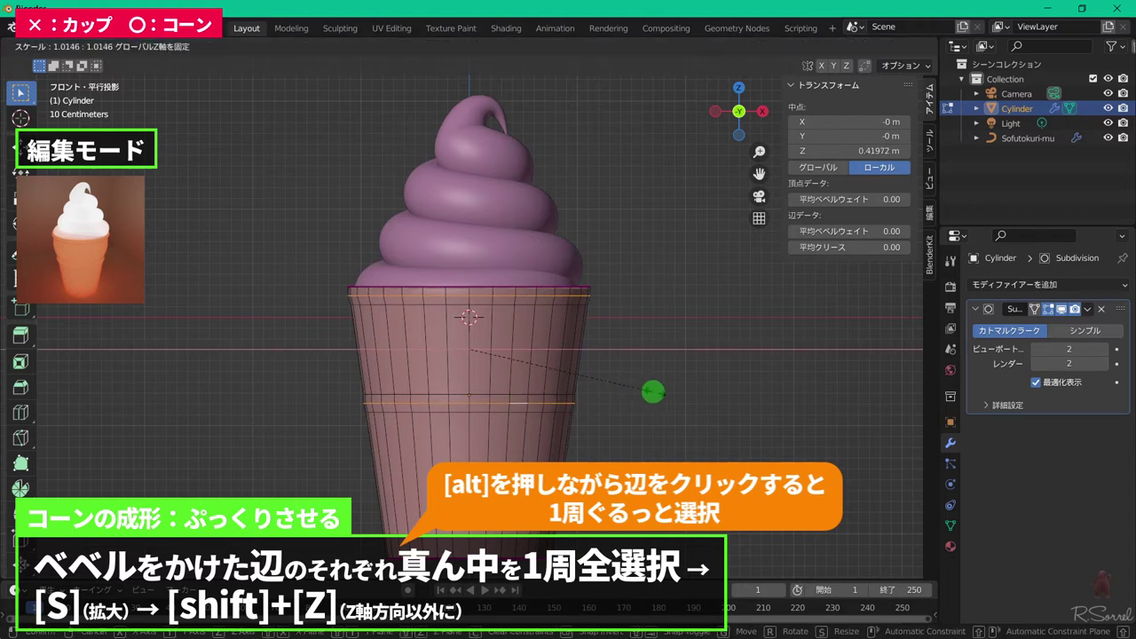
{"action": "mouse_move", "coordinate": [712, 413]}
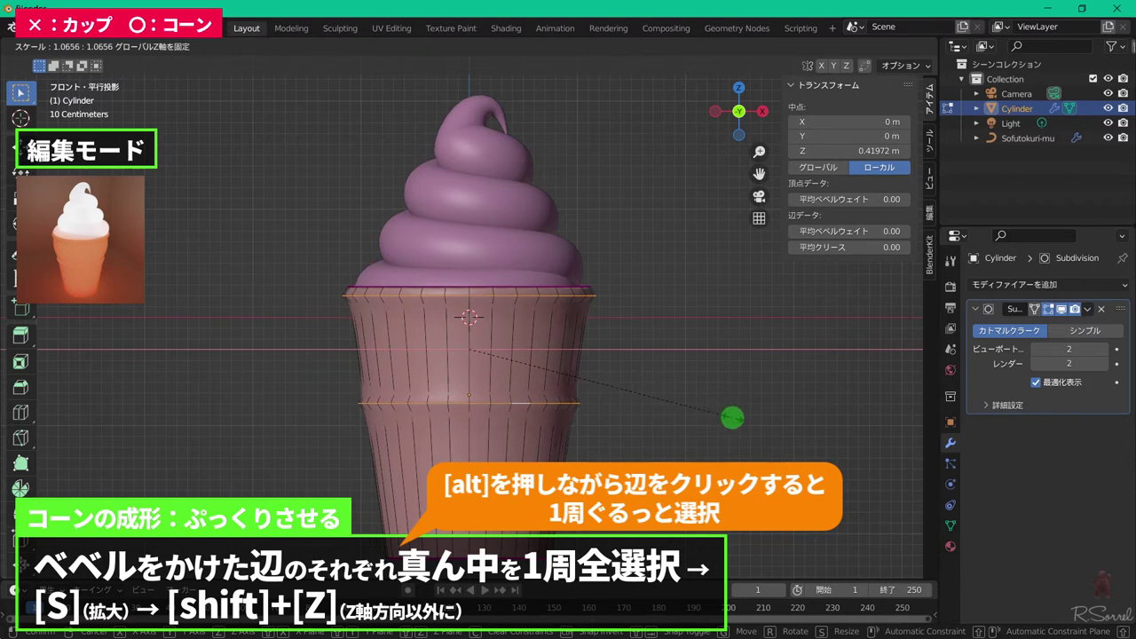
{"action": "left_click", "coordinate": [741, 415]}
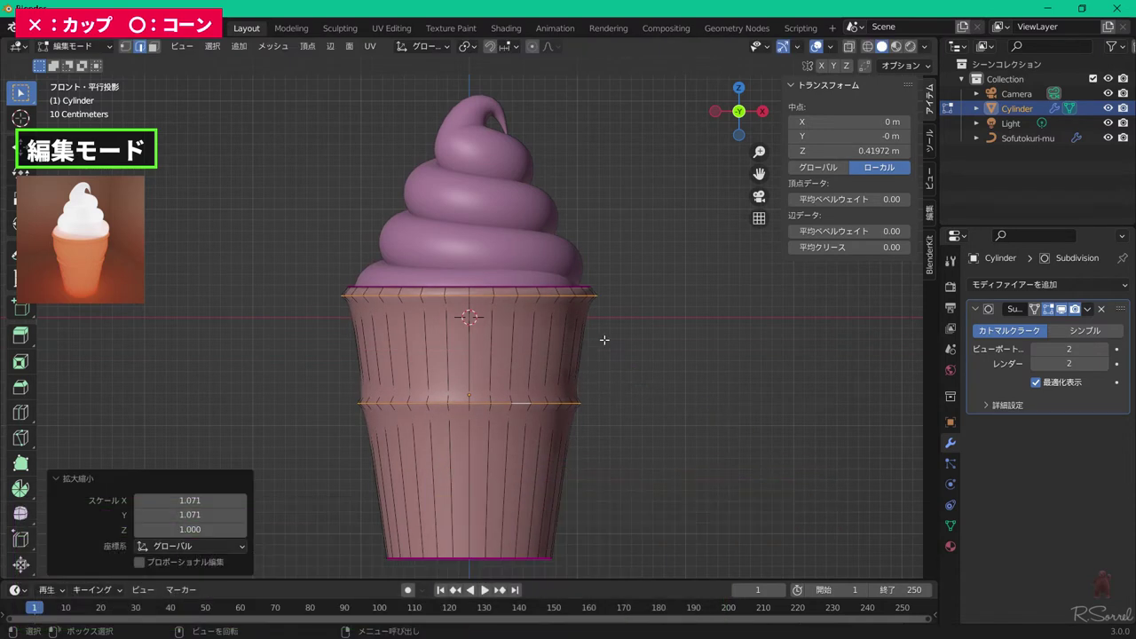
{"action": "key", "text": "Tab"}
{"action": "left_click", "coordinate": [596, 277]}
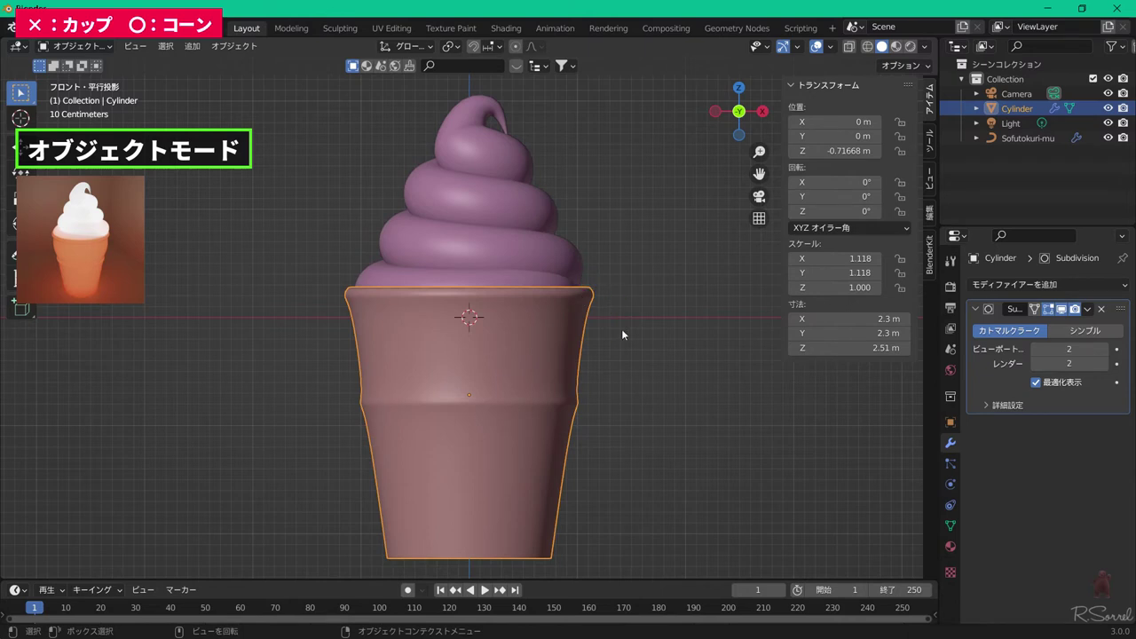
- Hide Subdivision in edit mode and give the four band-border loops a full 1.0 crease
{"action": "key", "text": "Tab"}
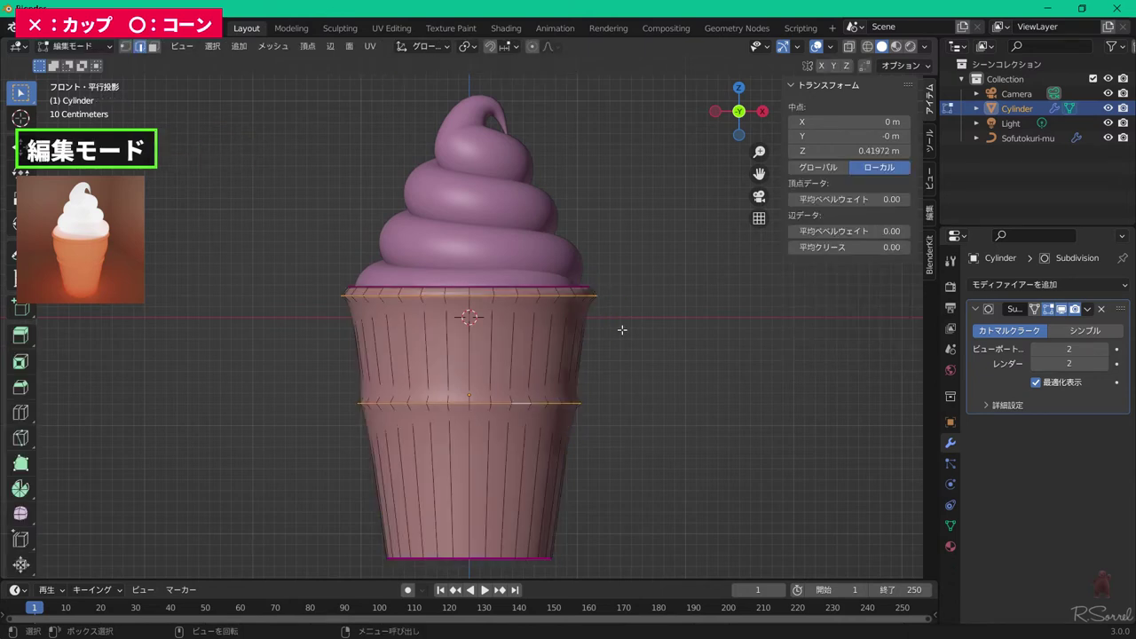
{"action": "left_click", "coordinate": [1047, 308]}
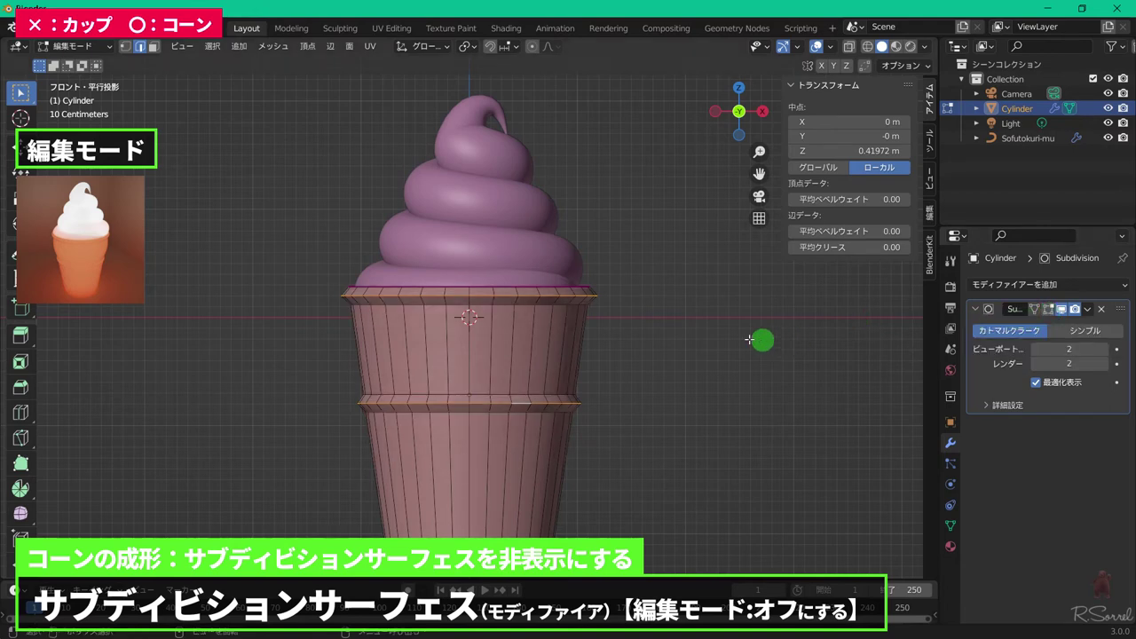
{"action": "left_click", "coordinate": [544, 294], "text": "alt+shift"}
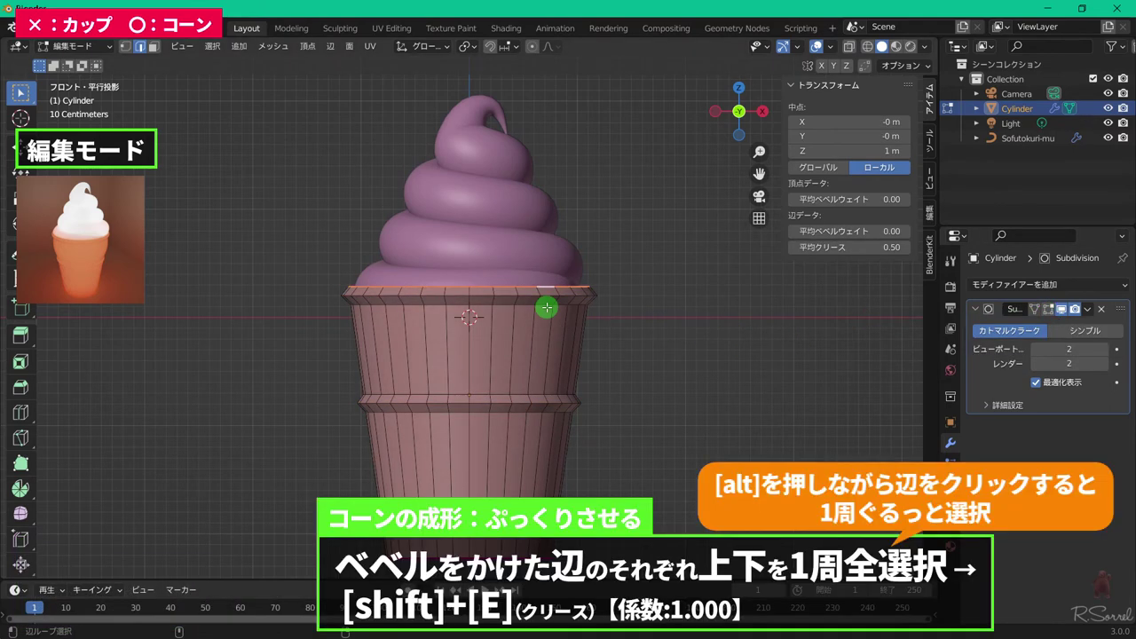
{"action": "left_click", "coordinate": [544, 306], "text": "alt+shift"}
{"action": "left_click", "coordinate": [534, 395], "text": "alt+shift"}
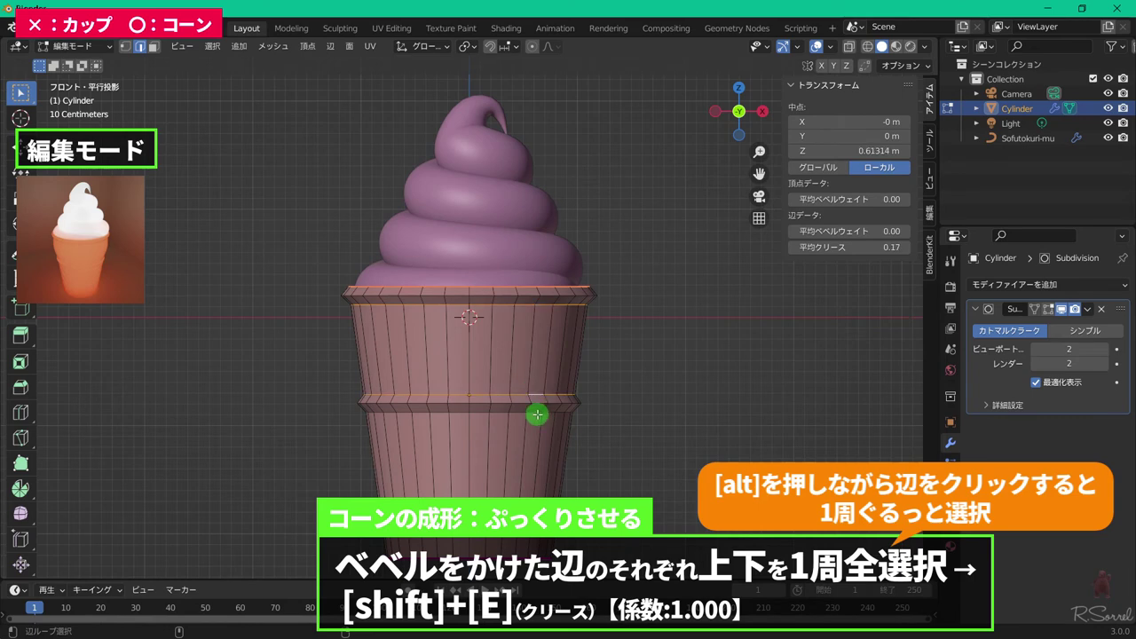
{"action": "left_click", "coordinate": [537, 412], "text": "alt+shift"}
{"action": "key", "text": "shift+e"}
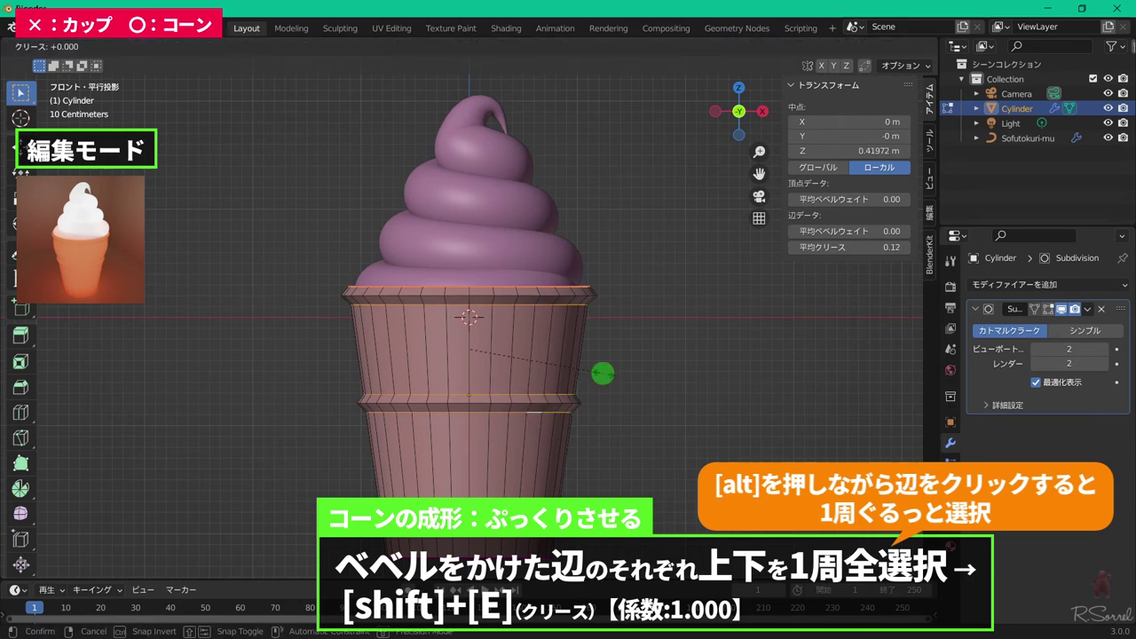
{"action": "left_click", "coordinate": [792, 413]}
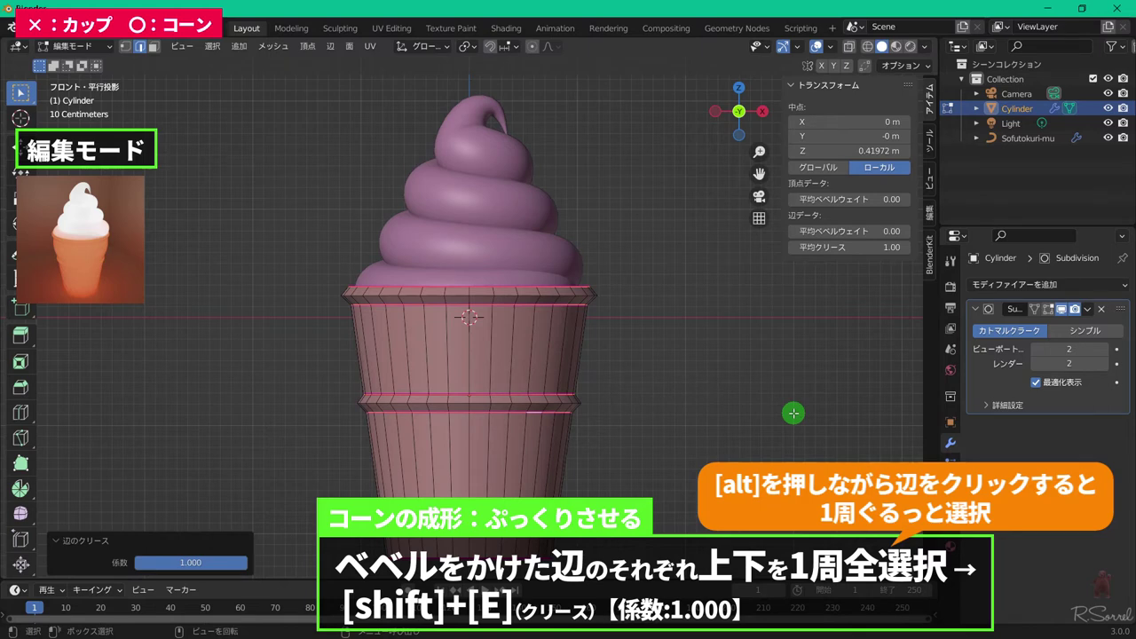
{"action": "key", "text": "Tab"}
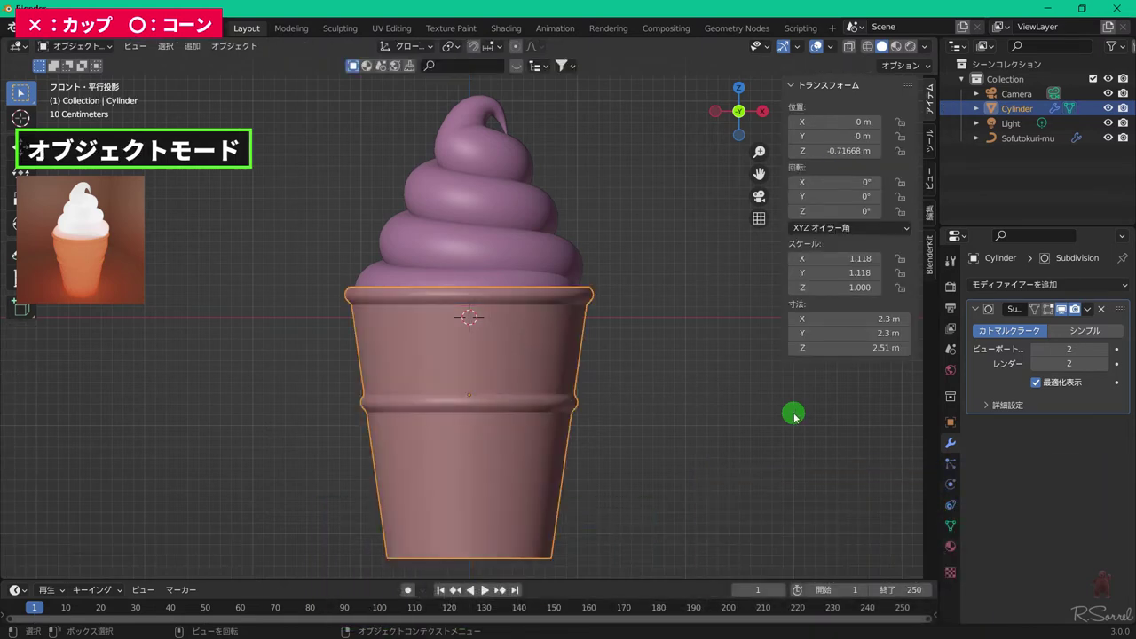
- Add a centred loop cut across the upper cone section and widen it about 1.10 horizontally
{"action": "key", "text": "Tab"}
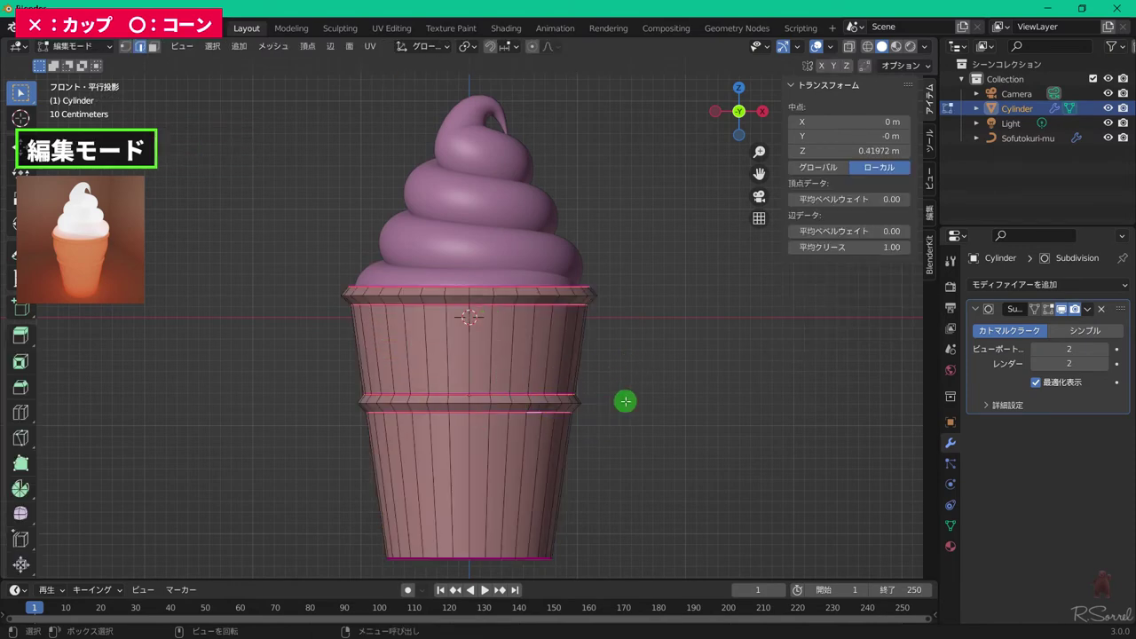
{"action": "key", "text": "ctrl+r"}
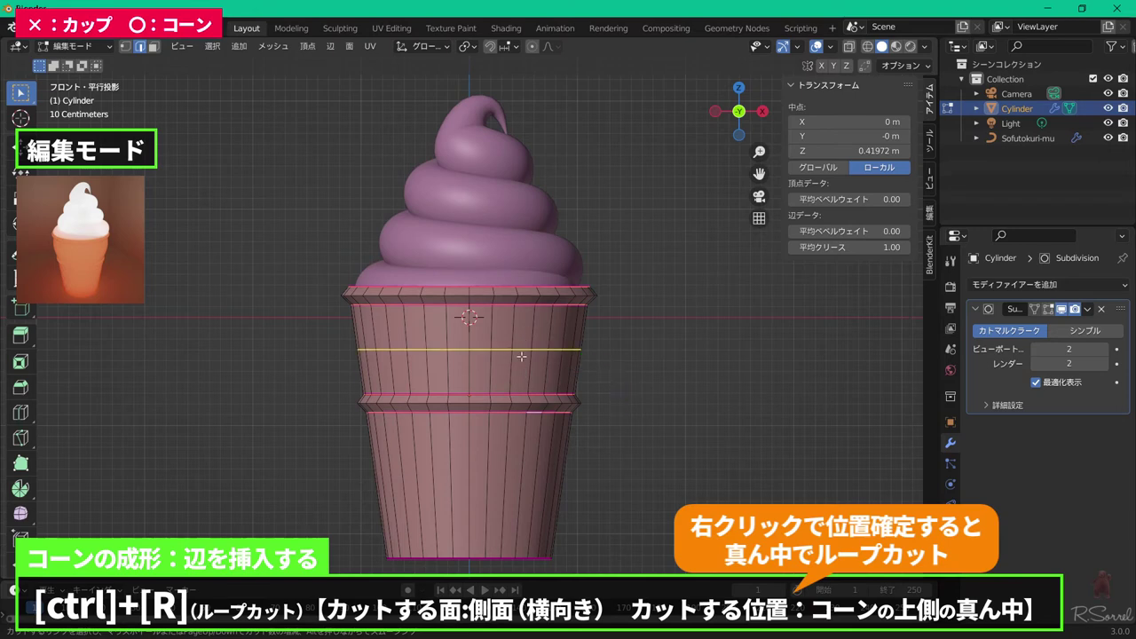
{"action": "left_click", "coordinate": [562, 370]}
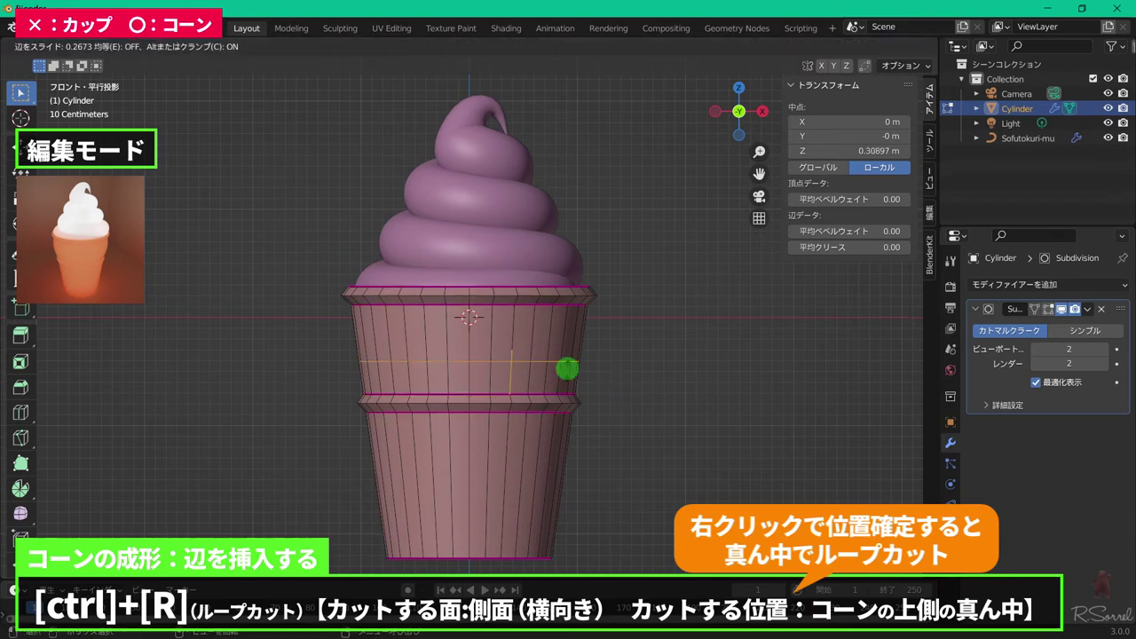
{"action": "right_click", "coordinate": [620, 328]}
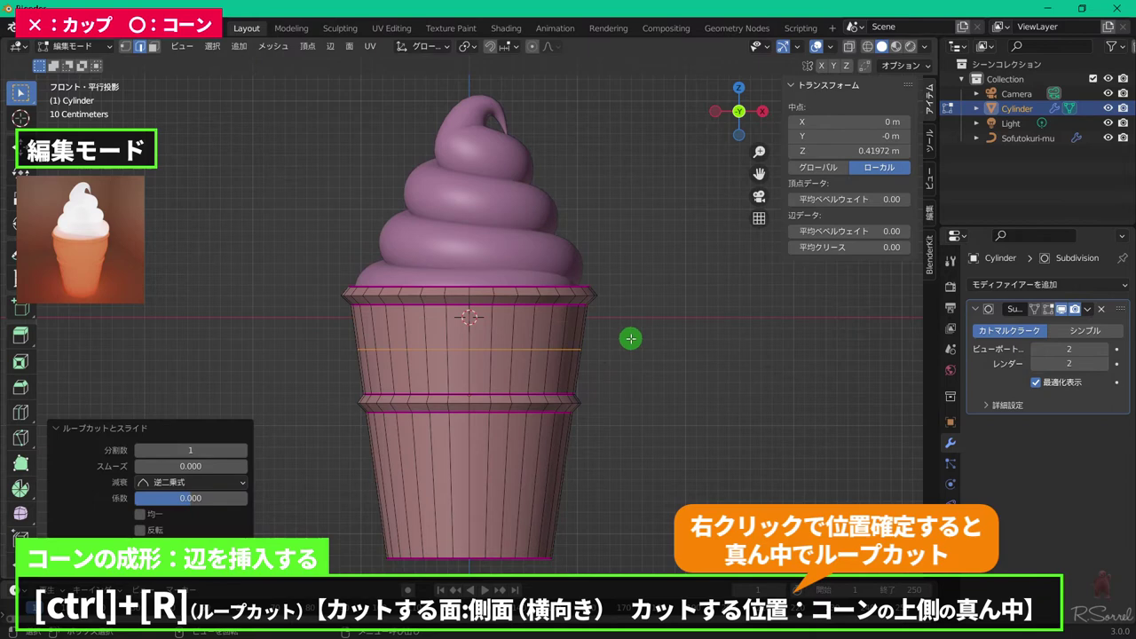
{"action": "key", "text": "s"}
{"action": "key", "text": "shift+z"}
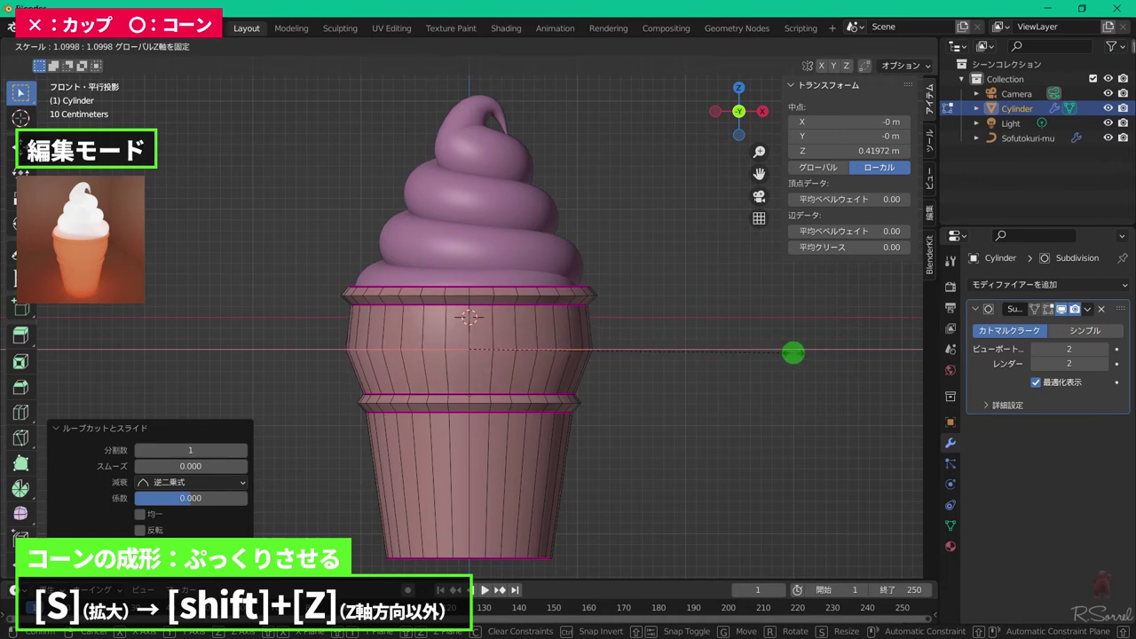
{"action": "left_click", "coordinate": [797, 353]}
{"action": "key", "text": "Tab"}
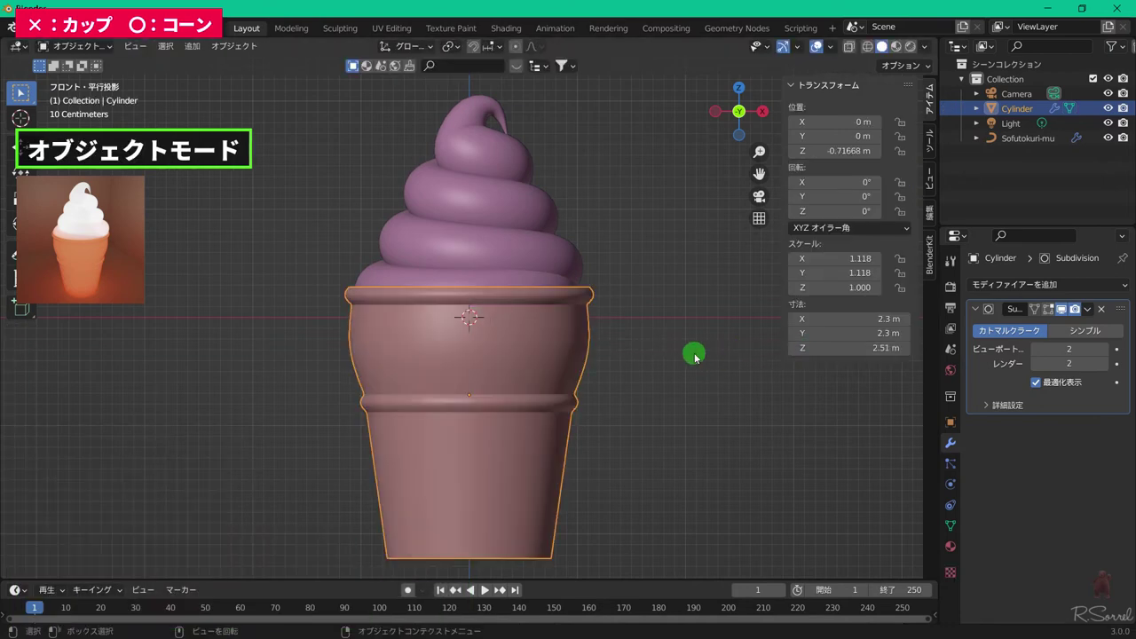
{"action": "key", "text": "Tab"}
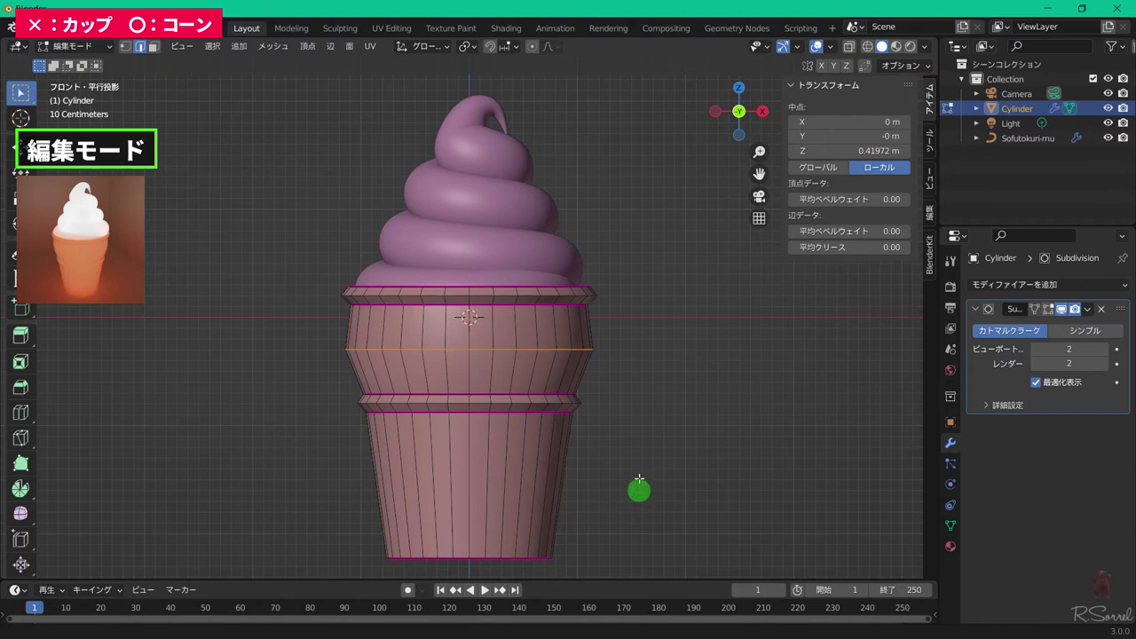
- Add a loop cut on the lower cone and slide it just below the section's top edge
{"action": "middle_click_drag", "start_coordinate": [639, 487], "coordinate": [650, 308], "text": "shift"}
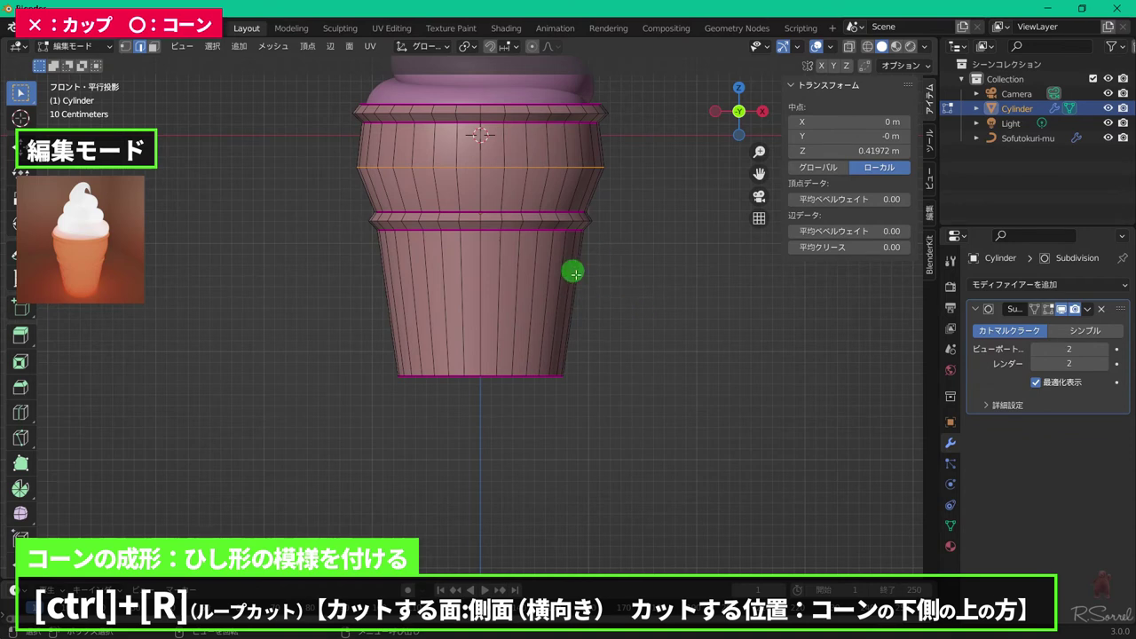
{"action": "key", "text": "ctrl+r"}
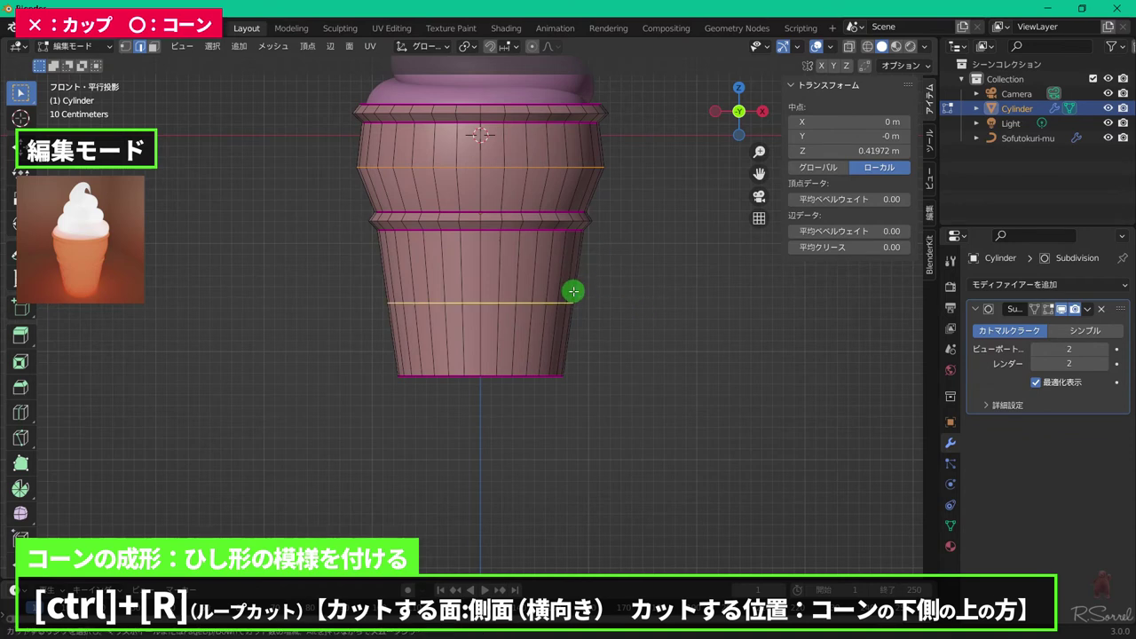
{"action": "left_click", "coordinate": [573, 291]}
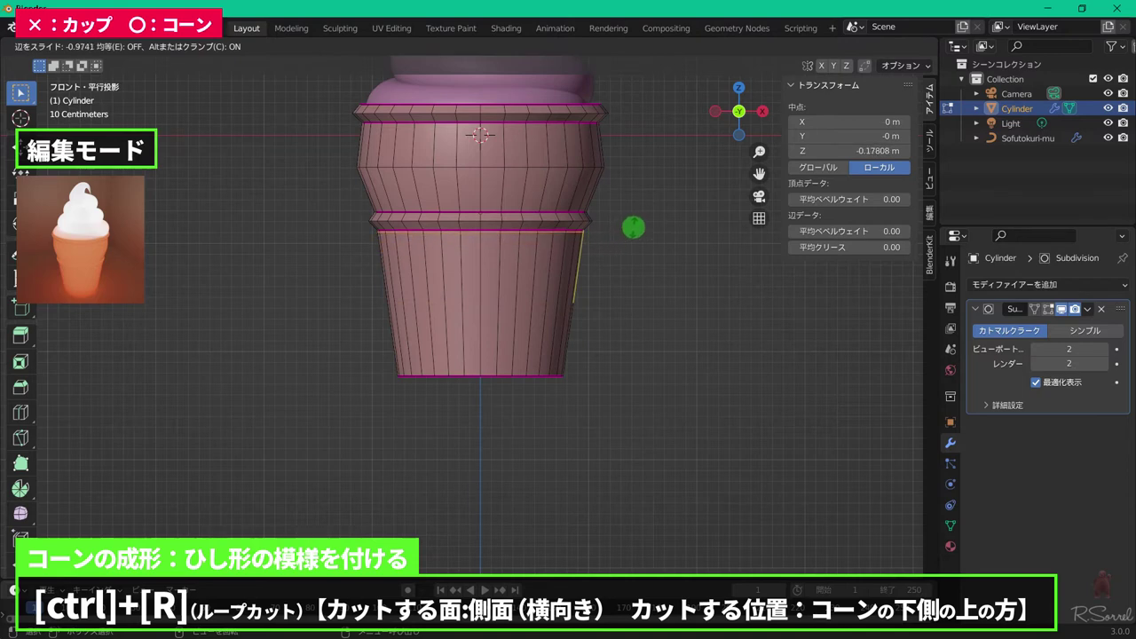
{"action": "left_click", "coordinate": [634, 227]}
{"action": "scroll", "coordinate": [604, 244], "scroll_direction": "up", "scroll_amount": 4}
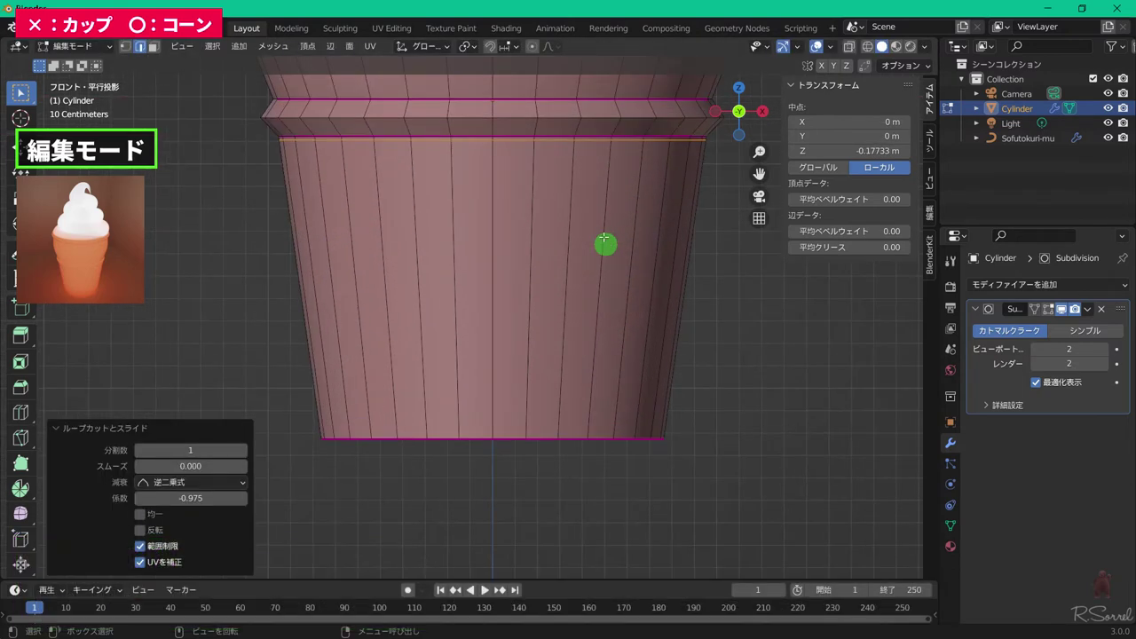
{"action": "key", "text": "g"}
{"action": "key", "text": "g"}
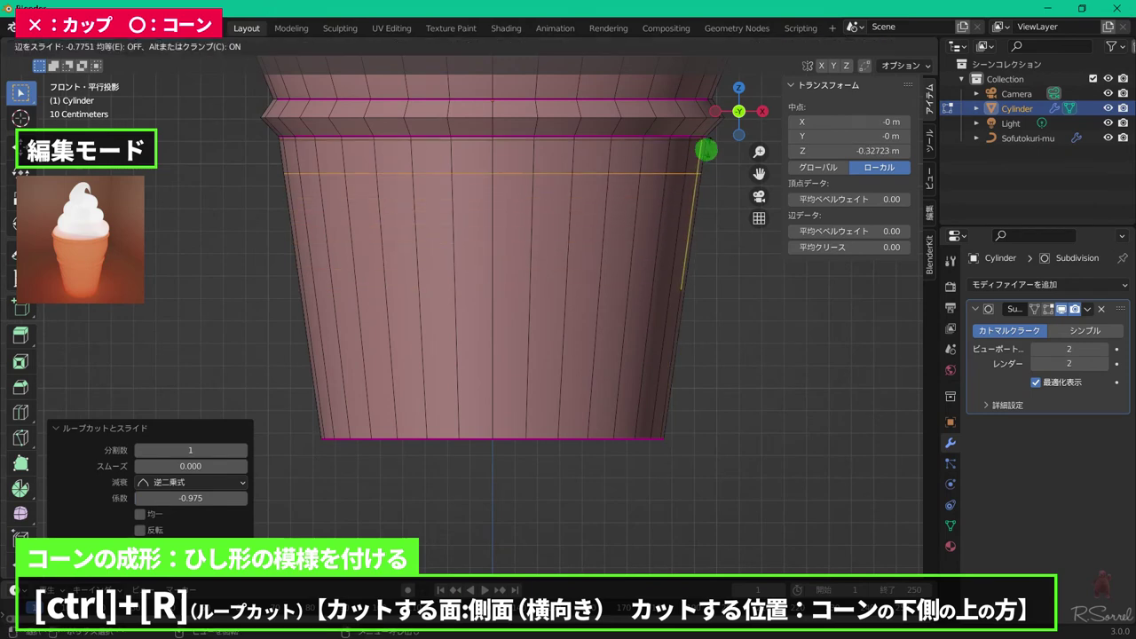
{"action": "left_click", "coordinate": [719, 116]}
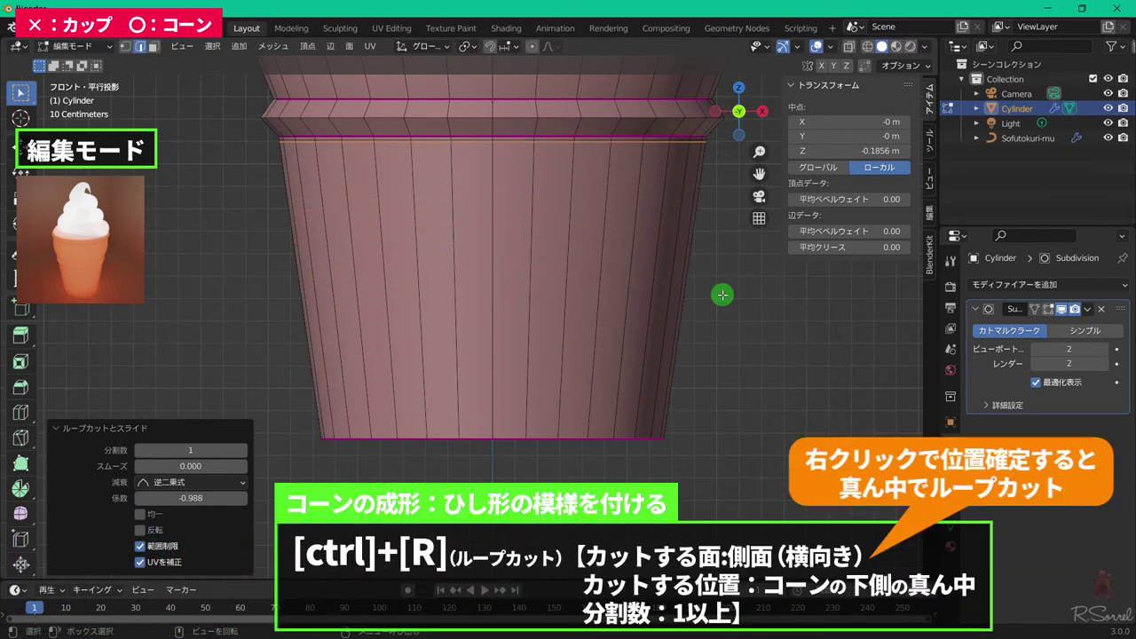
- Add six evenly spaced loop cuts across the rest of the lower section
{"action": "key", "text": "ctrl+r"}
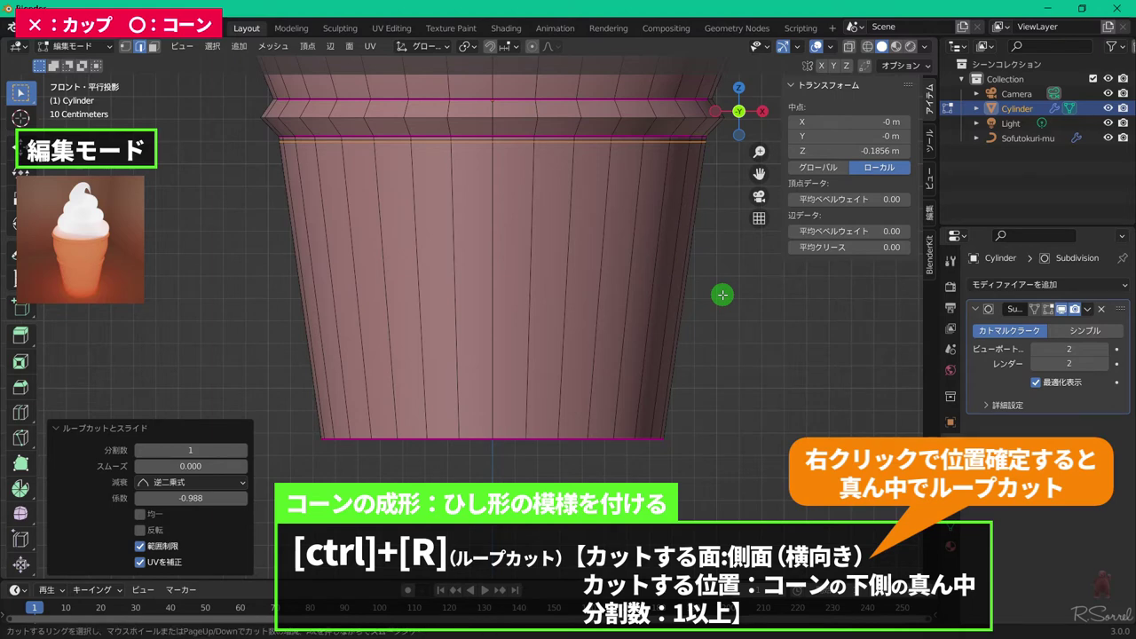
{"action": "left_click", "coordinate": [636, 294]}
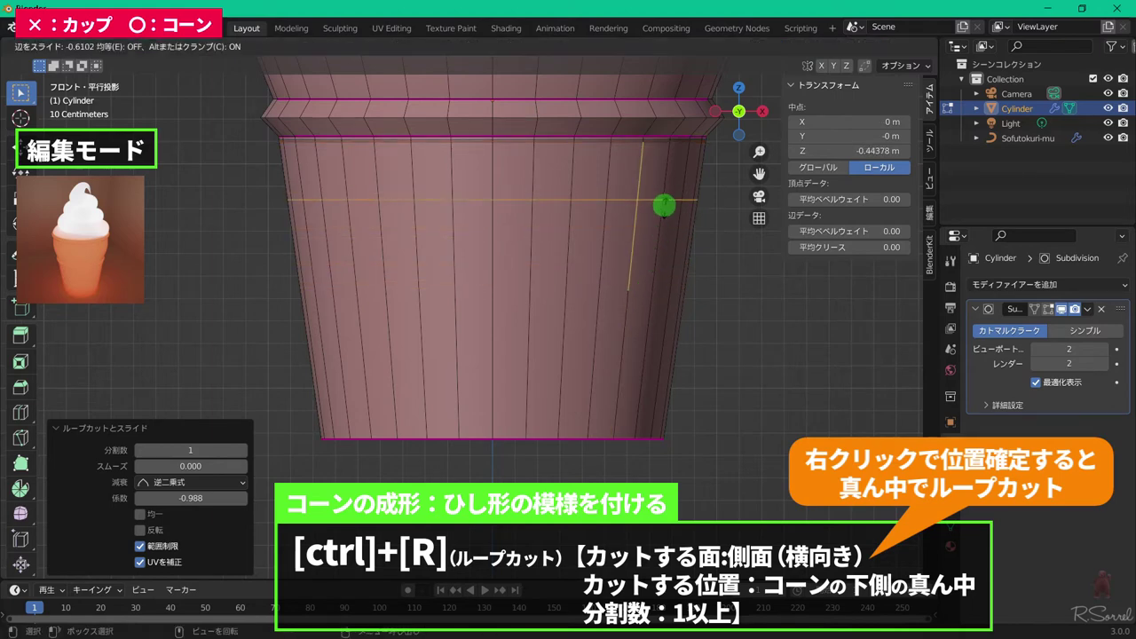
{"action": "right_click", "coordinate": [690, 229]}
{"action": "right_click", "coordinate": [702, 275]}
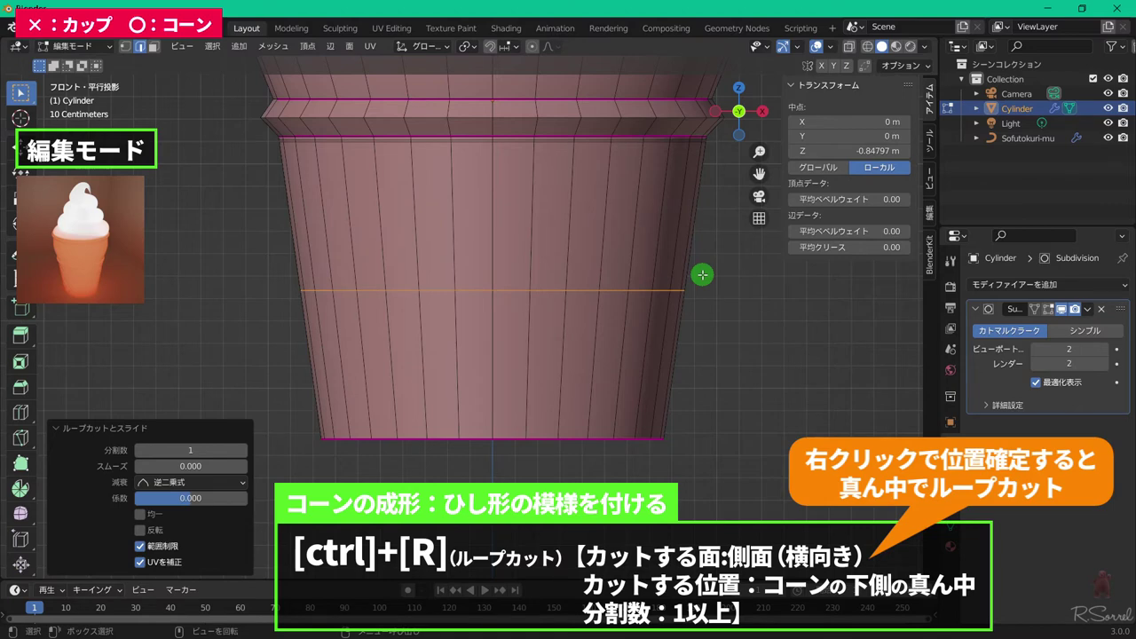
{"action": "left_click", "coordinate": [242, 449]}
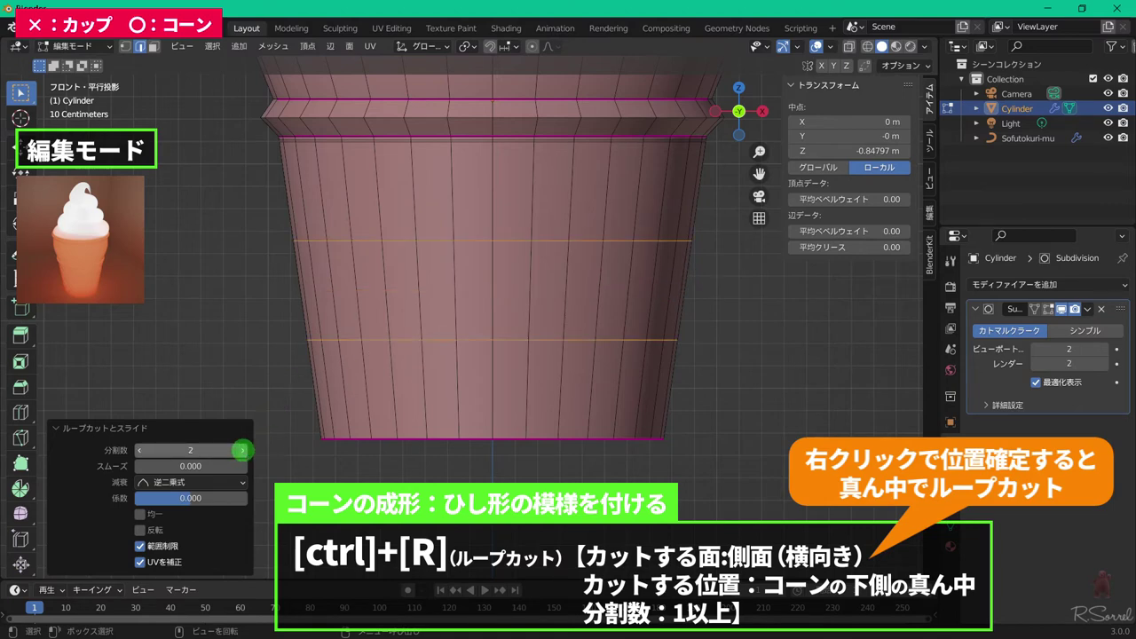
{"action": "left_click", "coordinate": [242, 450]}
{"action": "left_click", "coordinate": [242, 450]}
{"action": "left_click", "coordinate": [242, 450]}
{"action": "left_click", "coordinate": [242, 450]}
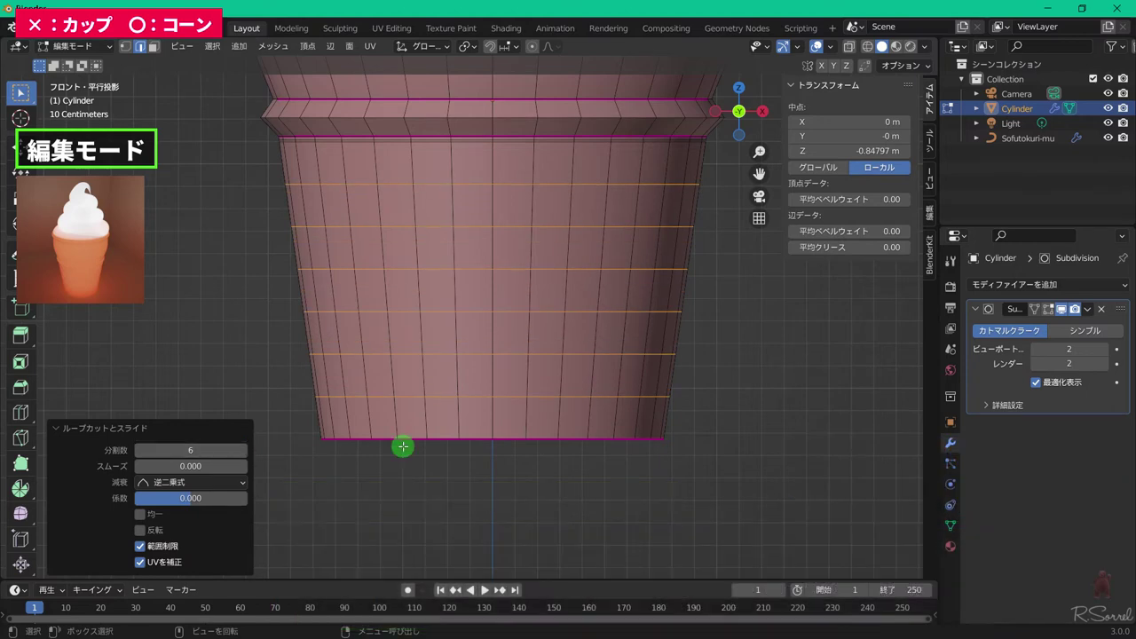
{"action": "key", "text": "3"}
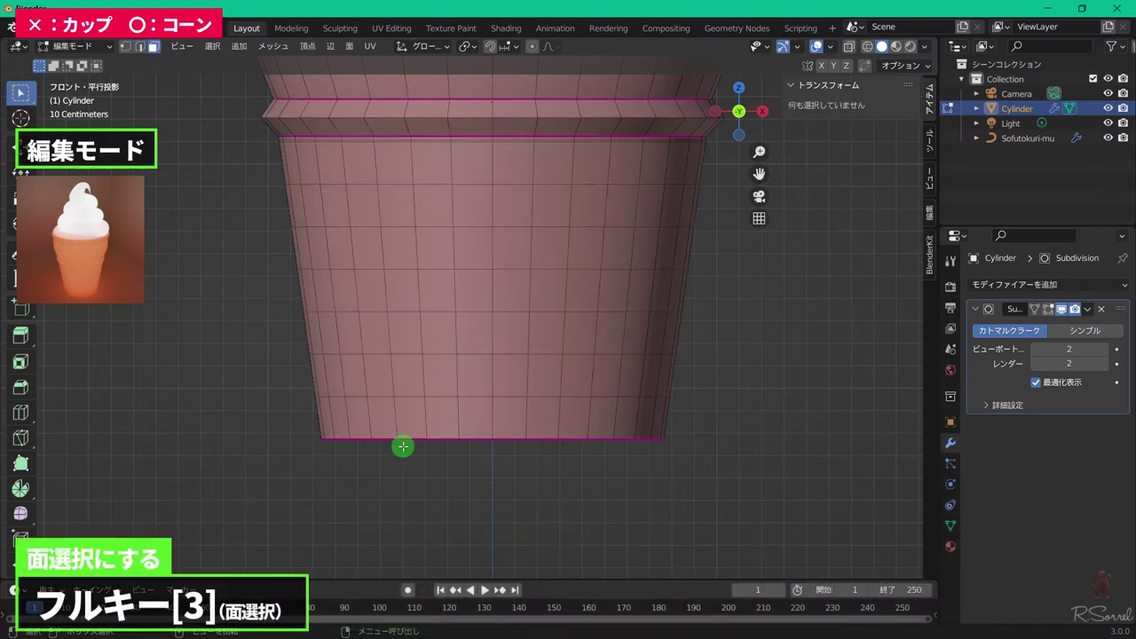
- Box-select the lower cone faces in X-ray and Un-Subdivide them with 1 iteration
{"action": "key", "text": "alt+z"}
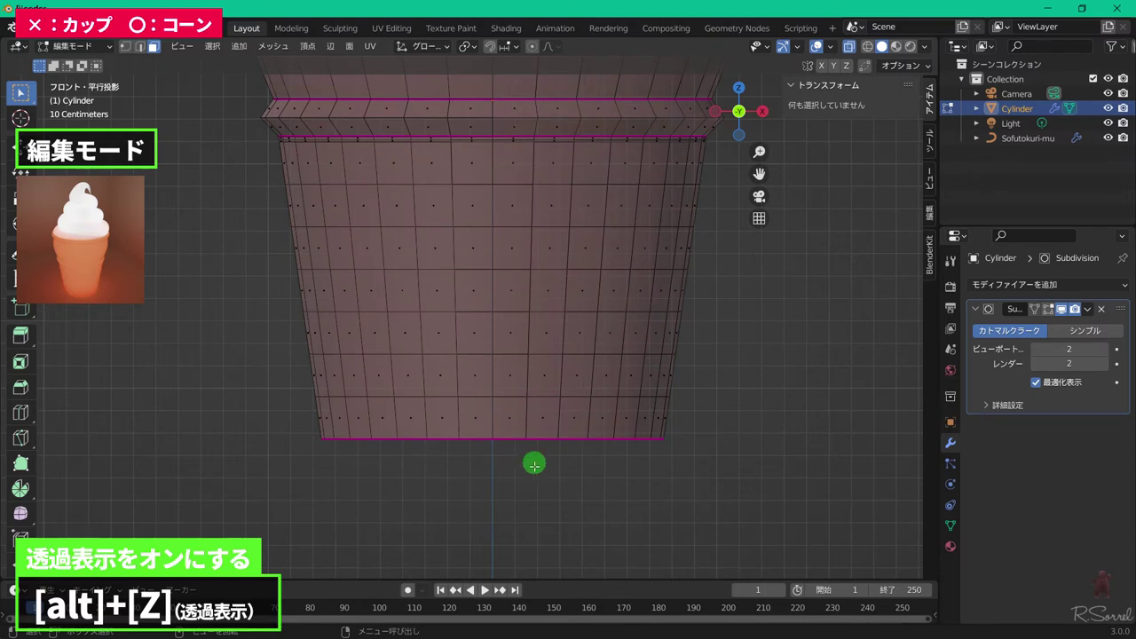
{"action": "left_click_drag", "start_coordinate": [767, 496], "coordinate": [242, 156]}
{"action": "scroll", "coordinate": [542, 195], "scroll_direction": "up", "scroll_amount": 3}
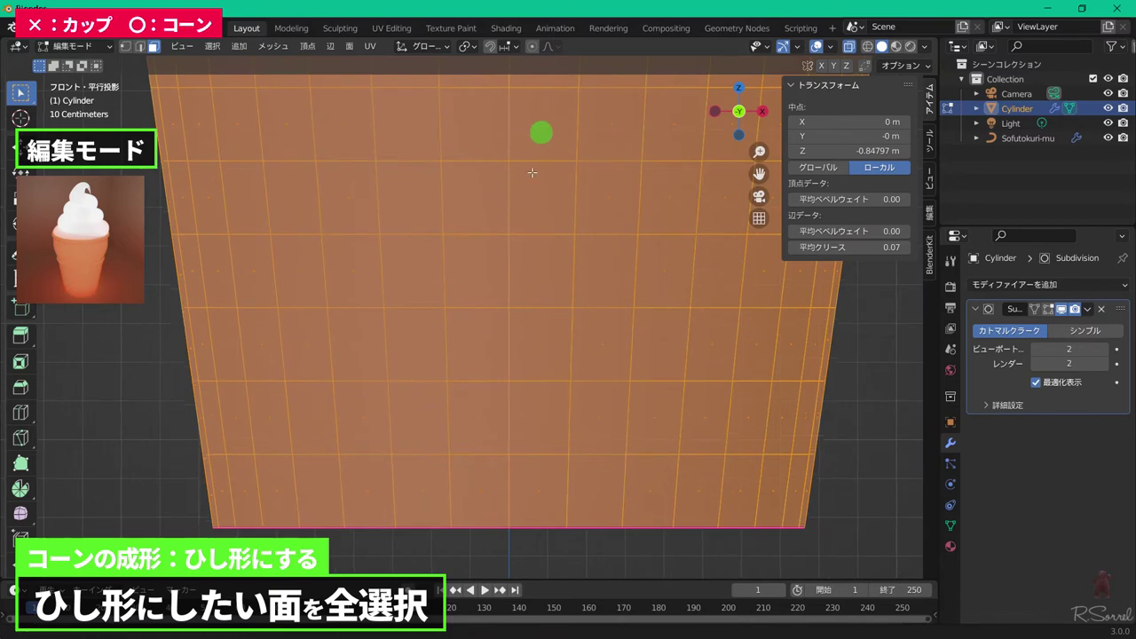
{"action": "middle_click_drag", "start_coordinate": [540, 133], "coordinate": [568, 340], "text": "shift"}
{"action": "key", "text": "n"}
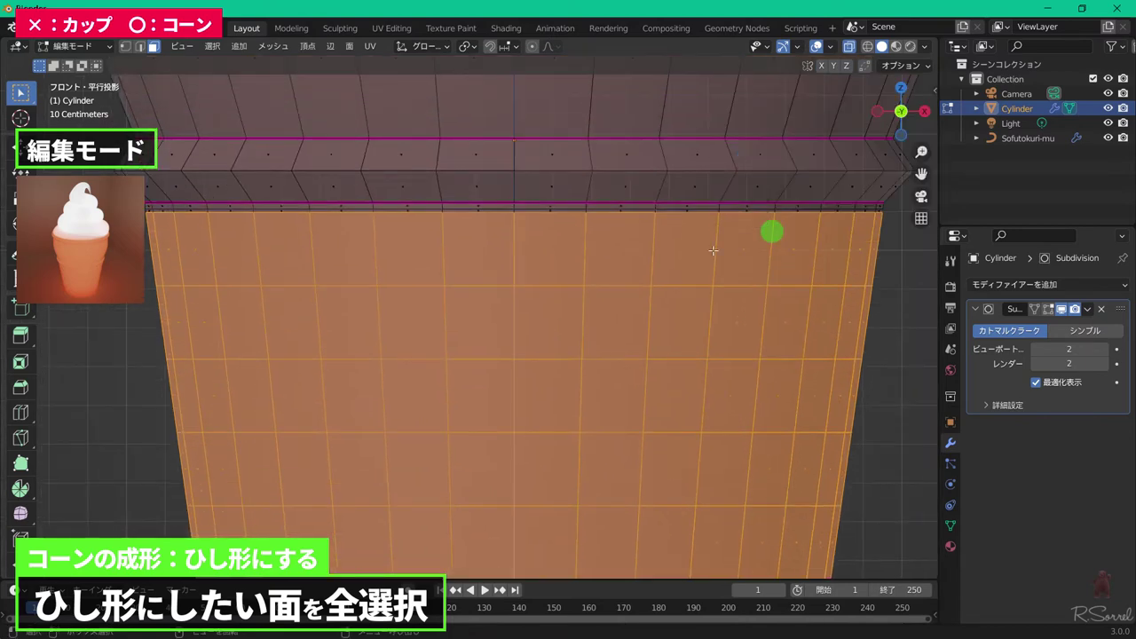
{"action": "scroll", "coordinate": [537, 218], "scroll_direction": "down", "scroll_amount": 4}
{"action": "middle_click_drag", "start_coordinate": [541, 255], "coordinate": [560, 234], "text": "shift"}
{"action": "right_click", "coordinate": [563, 222]}
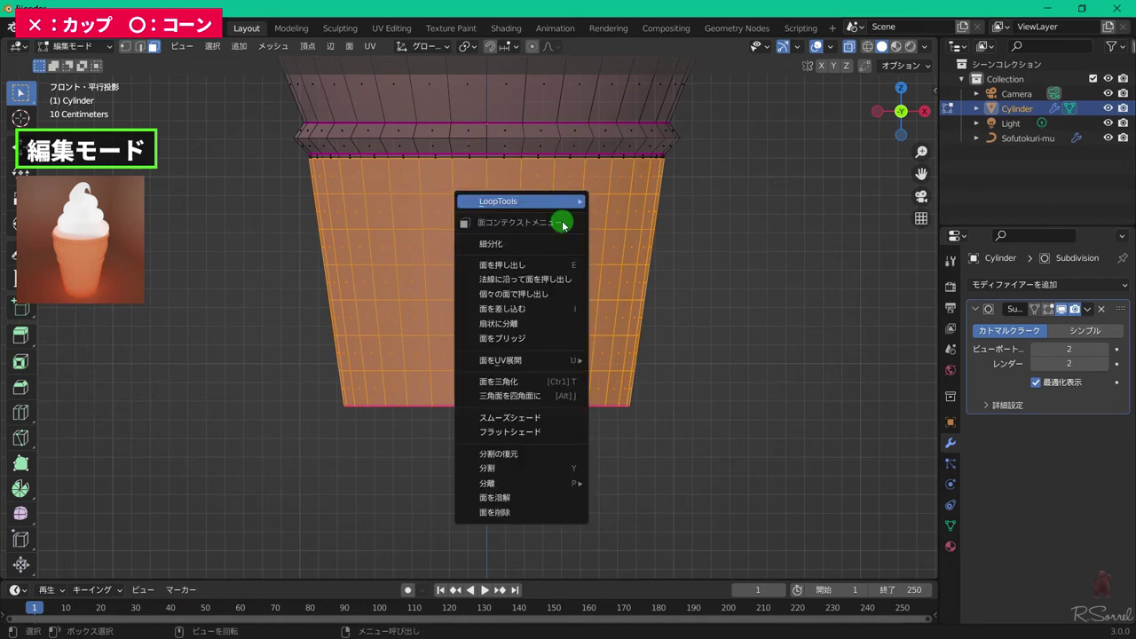
{"action": "left_click", "coordinate": [546, 458]}
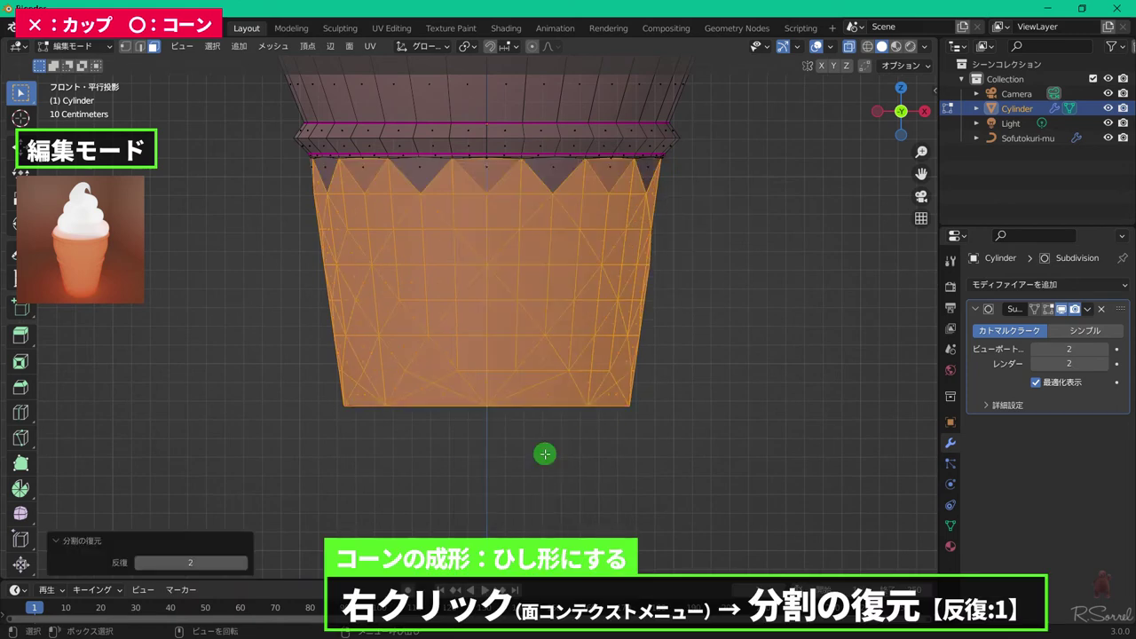
{"action": "left_click", "coordinate": [142, 561]}
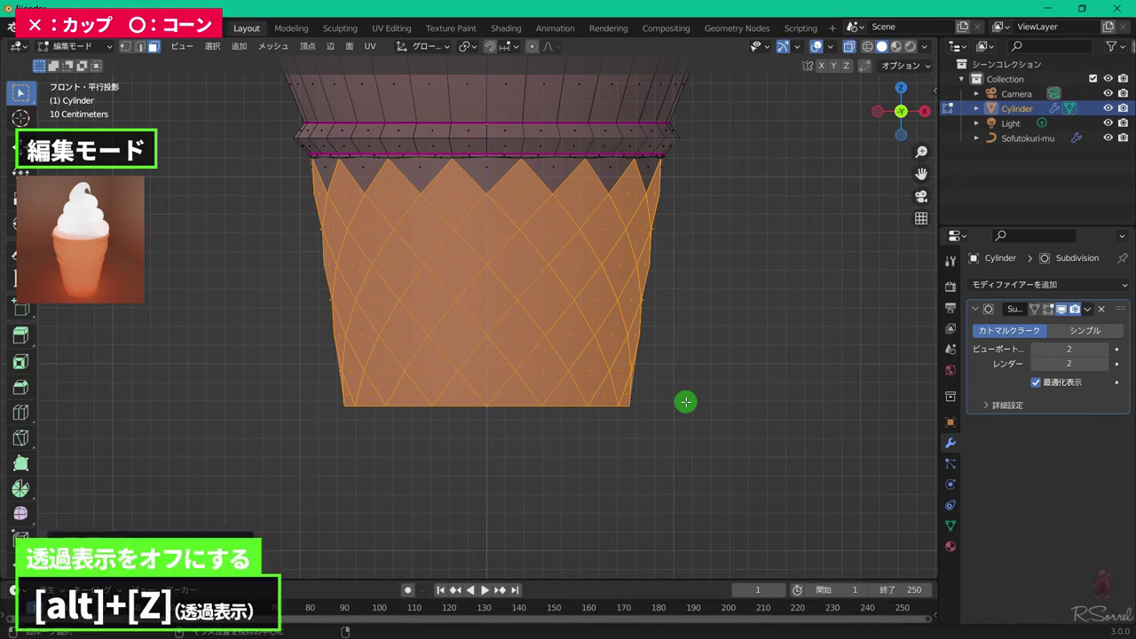
{"action": "key", "text": "alt+z"}
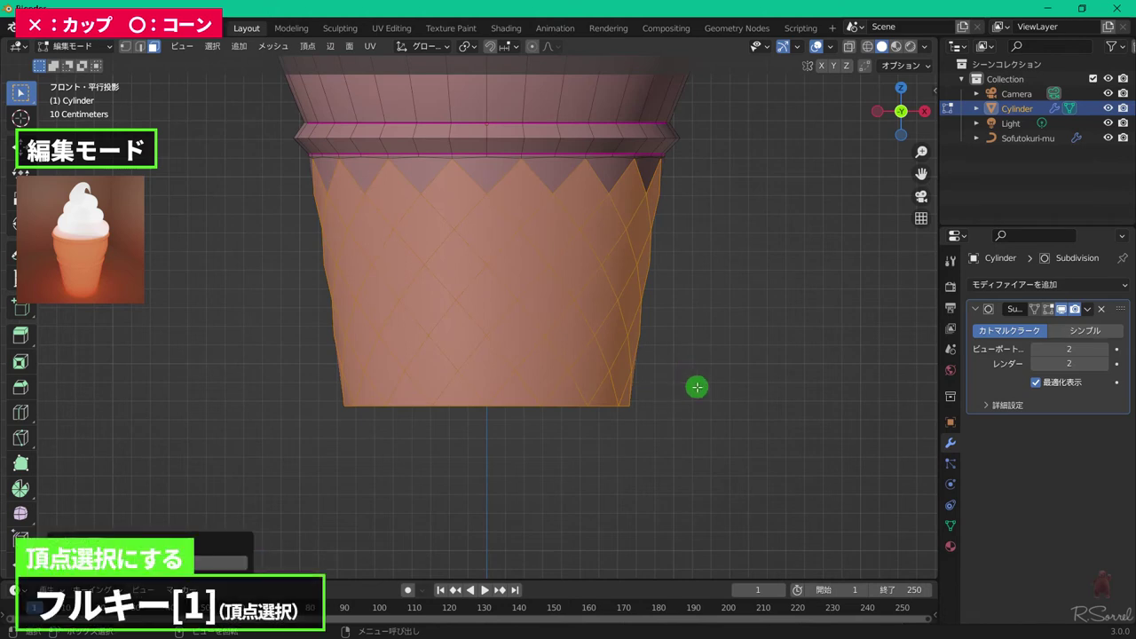
- Switch to vertex select and zoom and pan close to the diamond tips at the top rim
{"action": "key", "text": "1"}
{"action": "scroll", "coordinate": [497, 182], "scroll_direction": "up", "scroll_amount": 1}
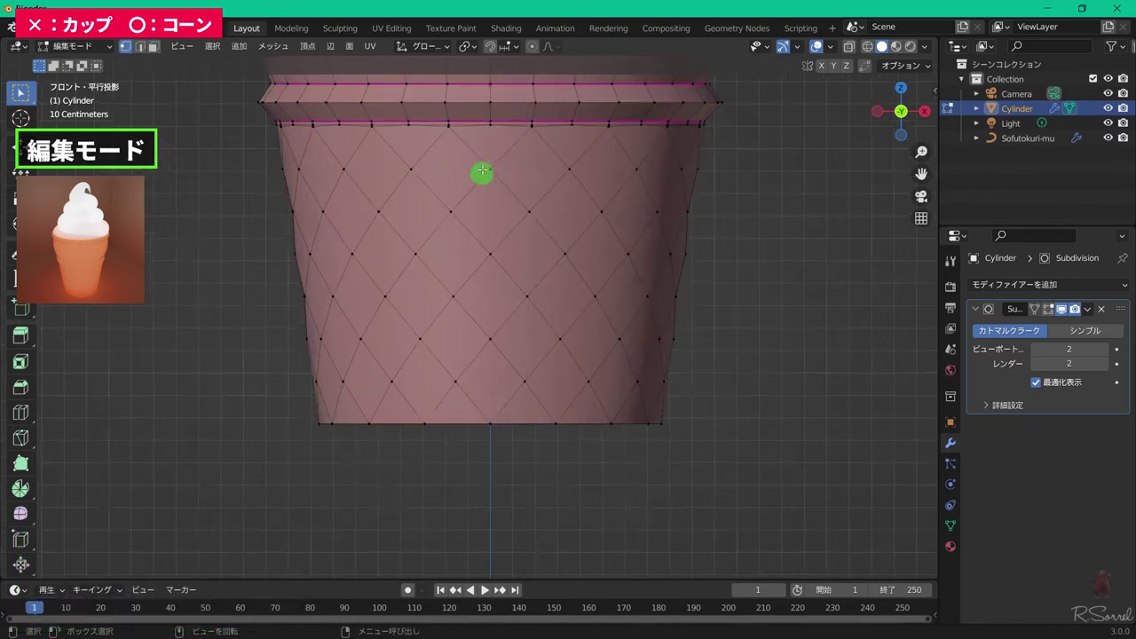
{"action": "scroll", "coordinate": [482, 170], "scroll_direction": "up", "scroll_amount": 3}
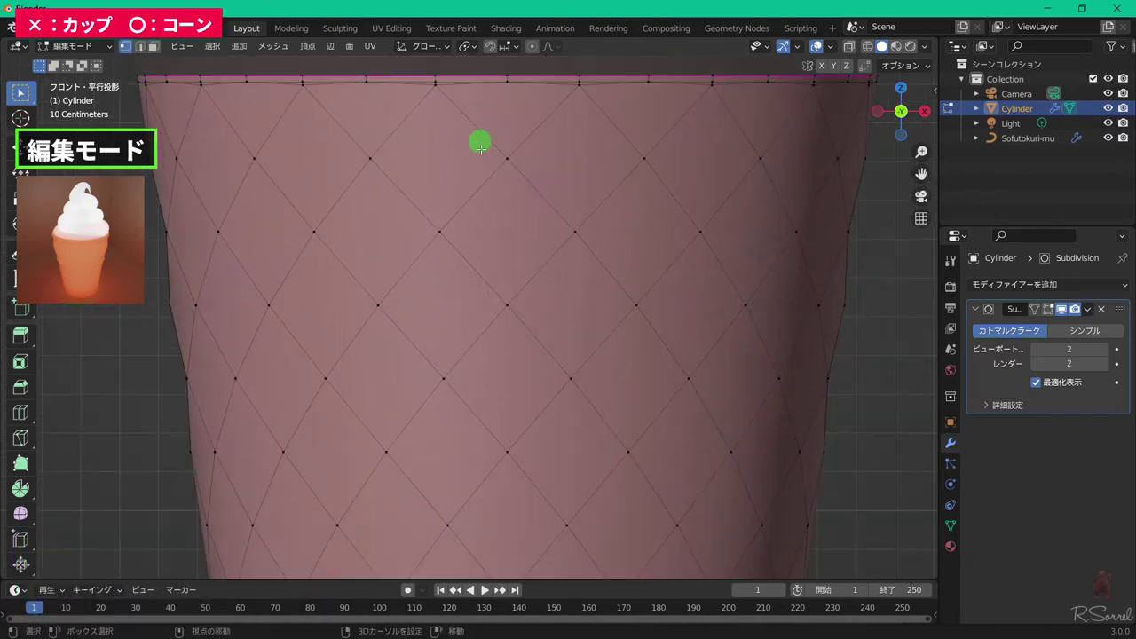
{"action": "middle_click_drag", "start_coordinate": [480, 148], "coordinate": [477, 232], "text": "shift"}
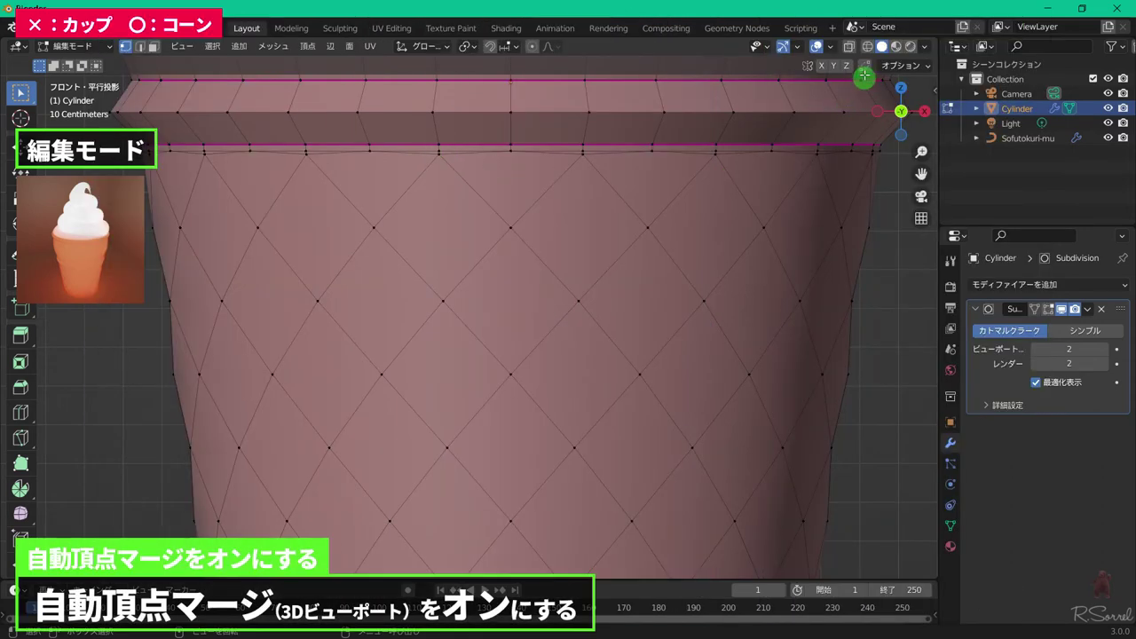
- Enable Auto Merge Vertices and vertex-slide the first diamond tip onto the rim loop
{"action": "left_click", "coordinate": [864, 67]}
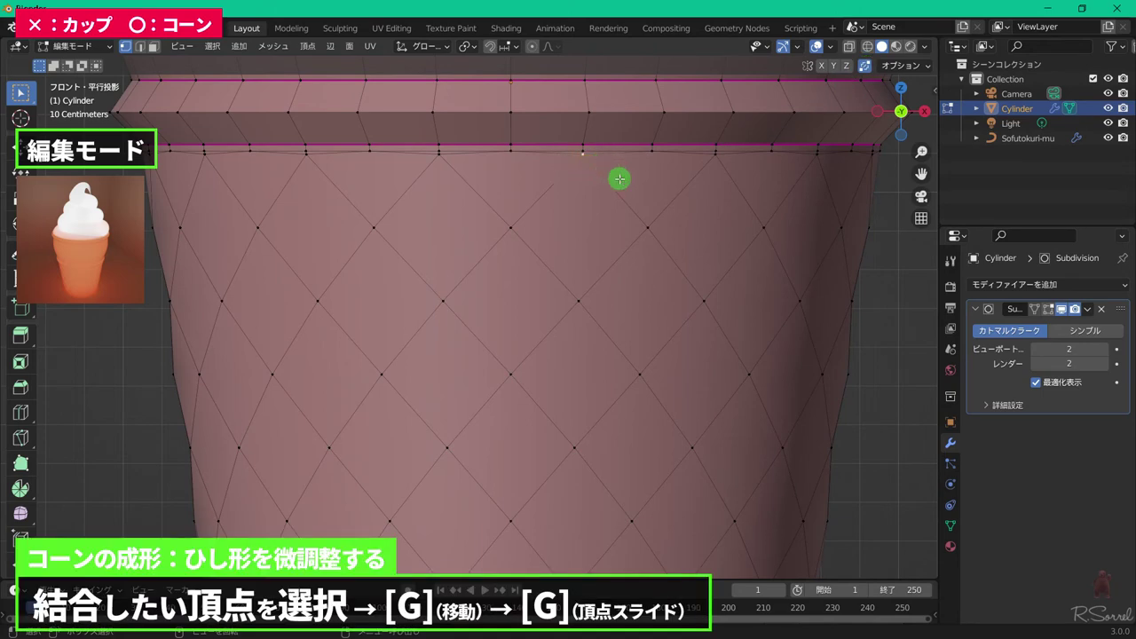
{"action": "key", "text": "g"}
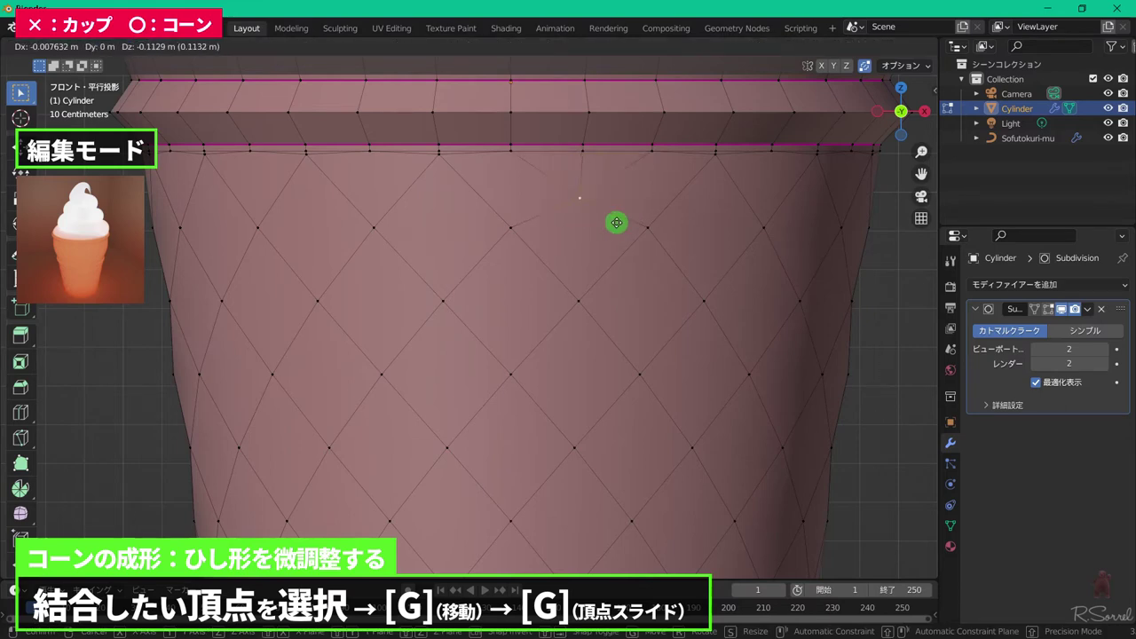
{"action": "key", "text": "g"}
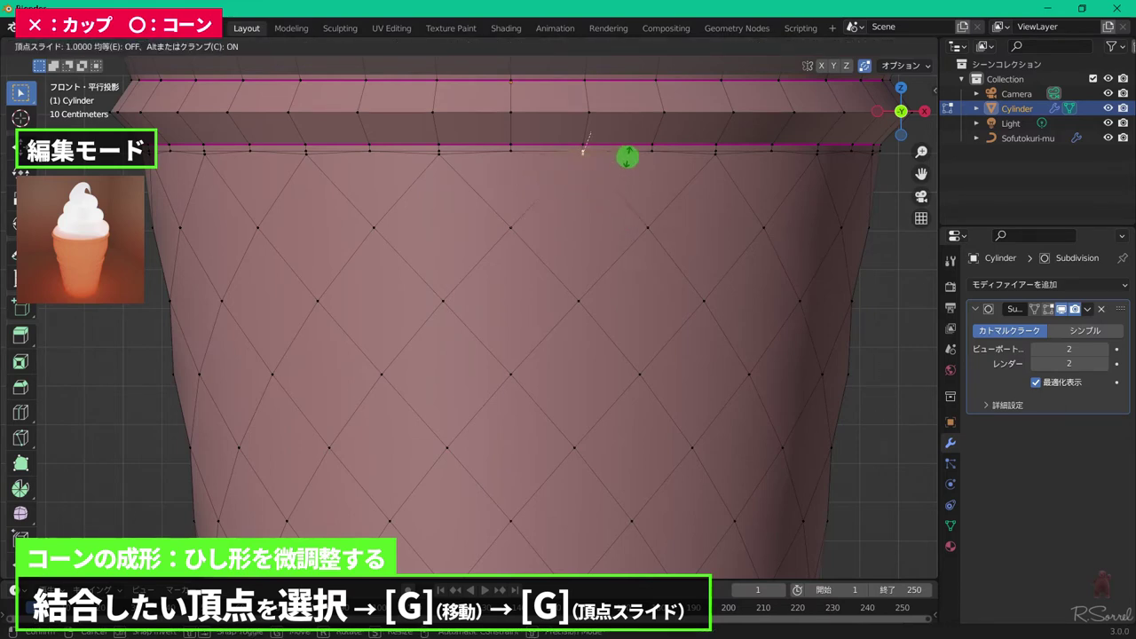
{"action": "left_click", "coordinate": [626, 154]}
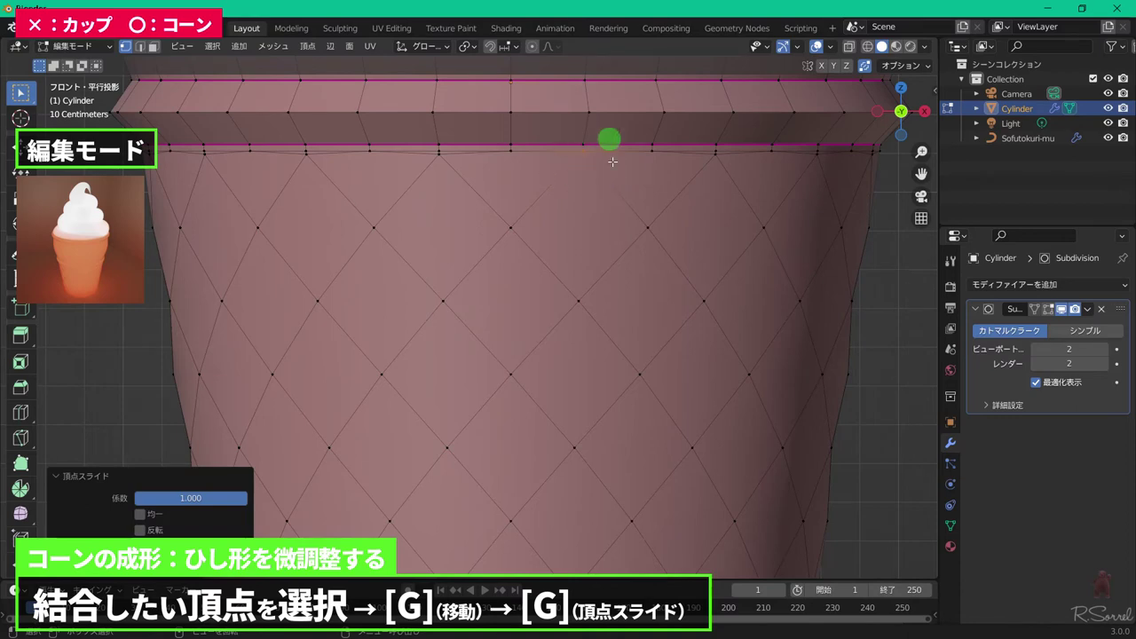
{"action": "middle_click_drag", "start_coordinate": [720, 172], "coordinate": [287, 215]}
- Slide the next diamond tip onto the rim, then return to front view with X-ray on
{"action": "left_click", "coordinate": [566, 183], "text": "alt"}
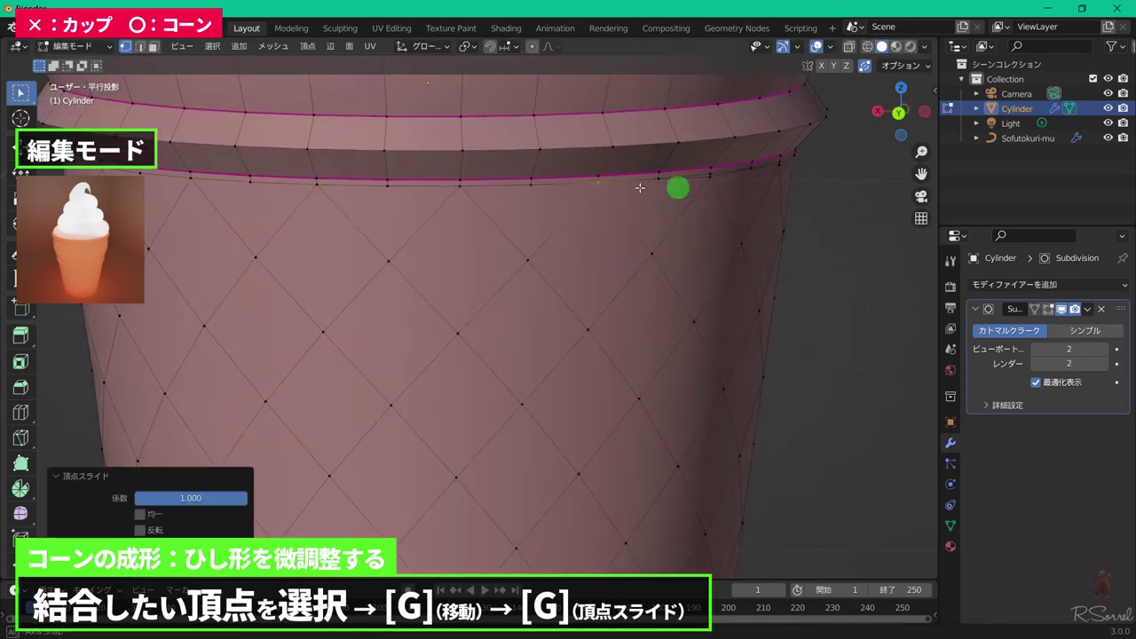
{"action": "key", "text": "g"}
{"action": "key", "text": "g"}
{"action": "left_click", "coordinate": [638, 151]}
{"action": "key", "text": "g"}
{"action": "key", "text": "g"}
{"action": "left_click", "coordinate": [684, 115]}
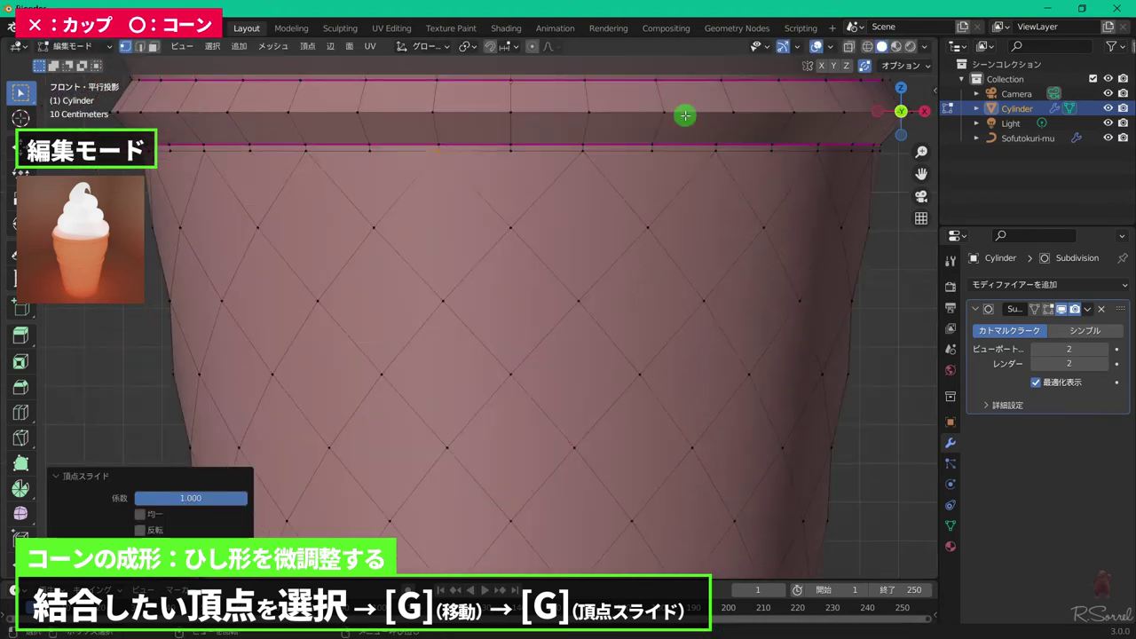
{"action": "middle_click_drag", "start_coordinate": [684, 115], "coordinate": [718, 181]}
{"action": "scroll", "coordinate": [576, 218], "scroll_direction": "down", "scroll_amount": 4}
{"action": "key", "text": "KP_1"}
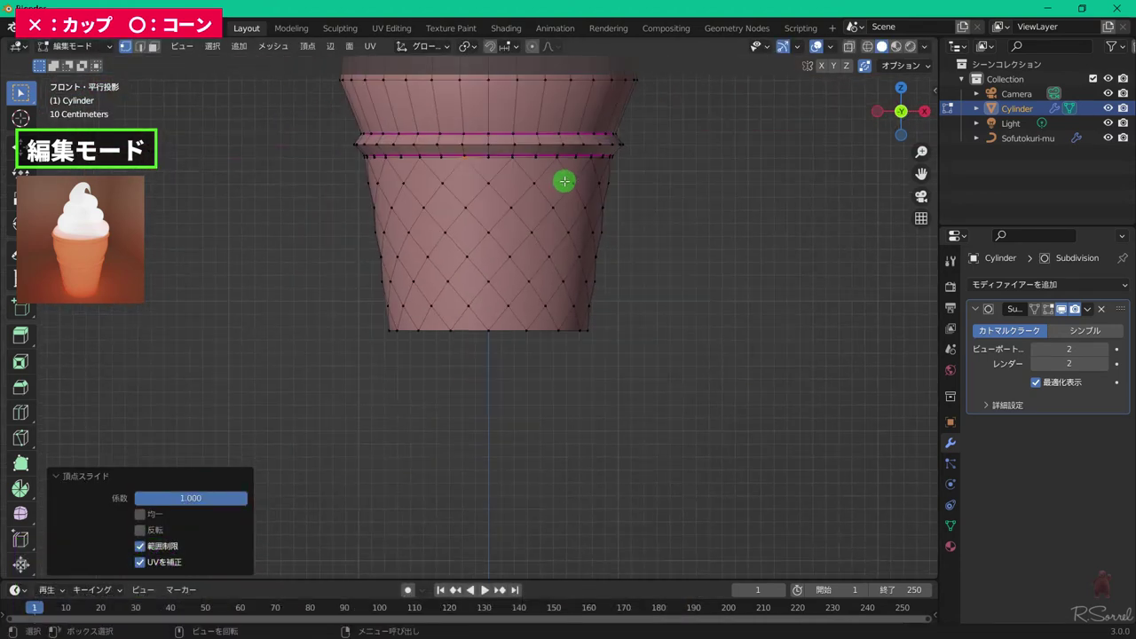
{"action": "key", "text": "alt+z"}
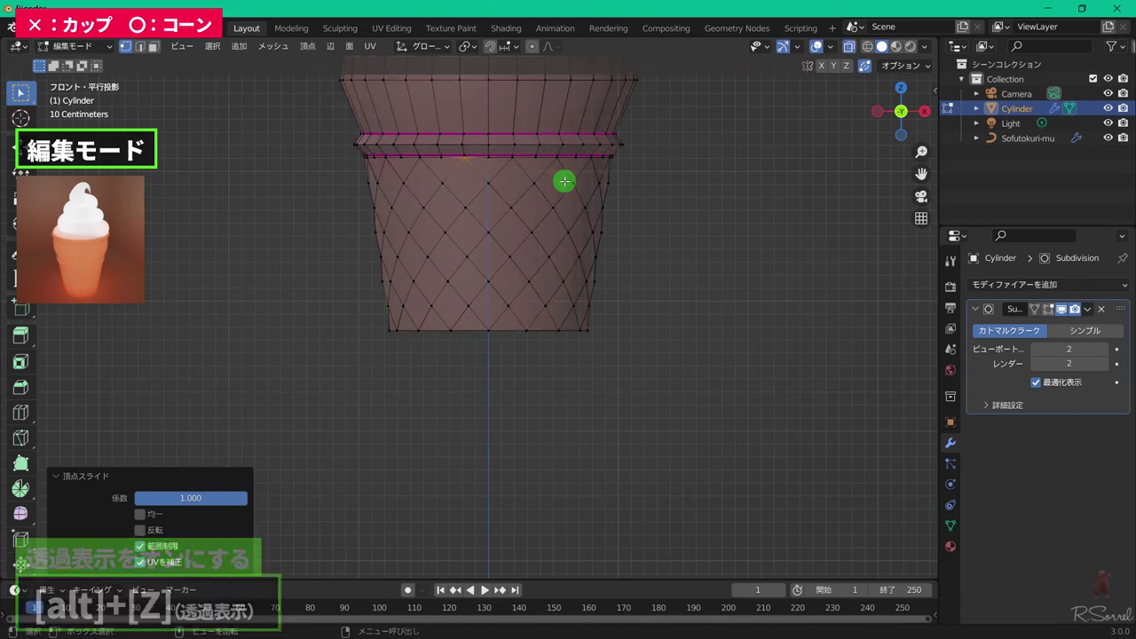
- Select all diamond faces and inset them individually at 0.01357 m width
{"action": "key", "text": "3"}
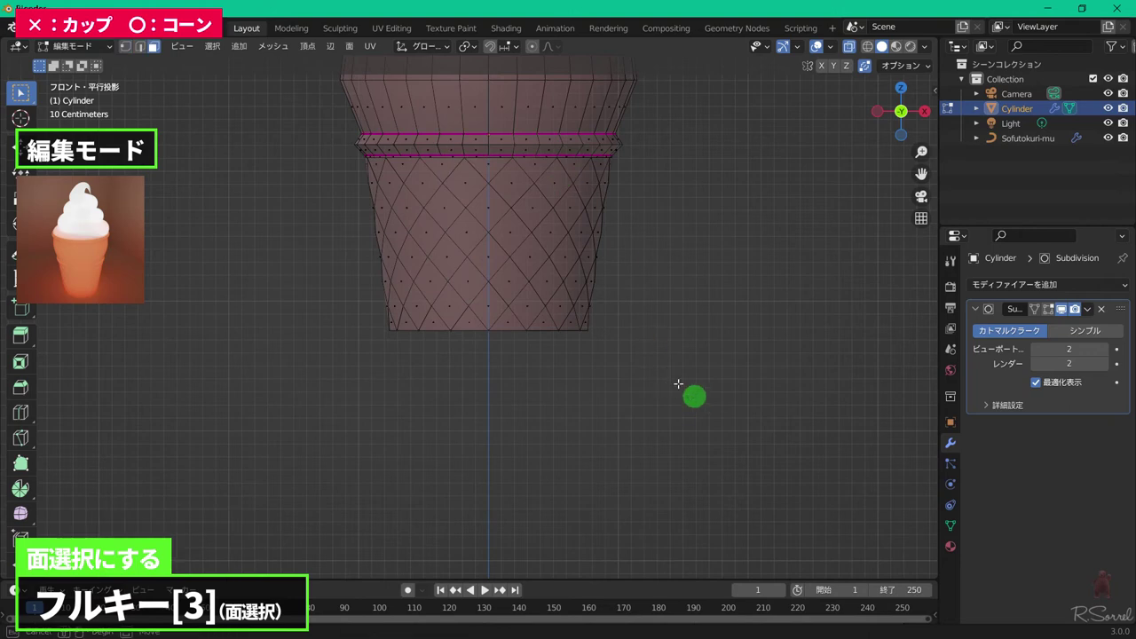
{"action": "left_click_drag", "start_coordinate": [694, 396], "coordinate": [340, 161]}
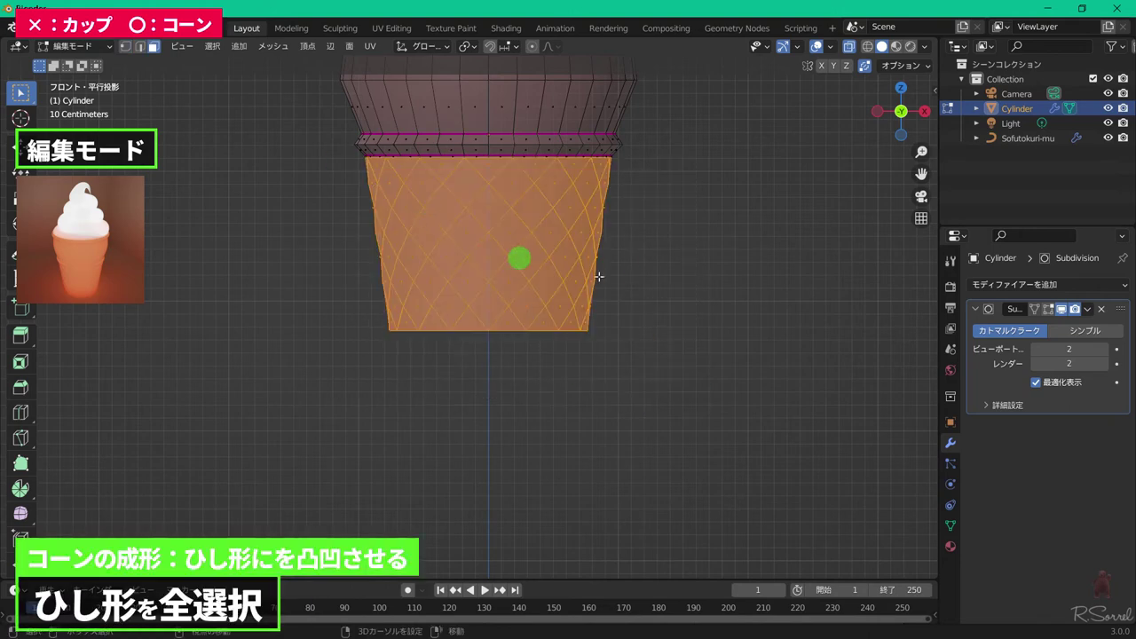
{"action": "key", "text": "i"}
{"action": "key", "text": "i"}
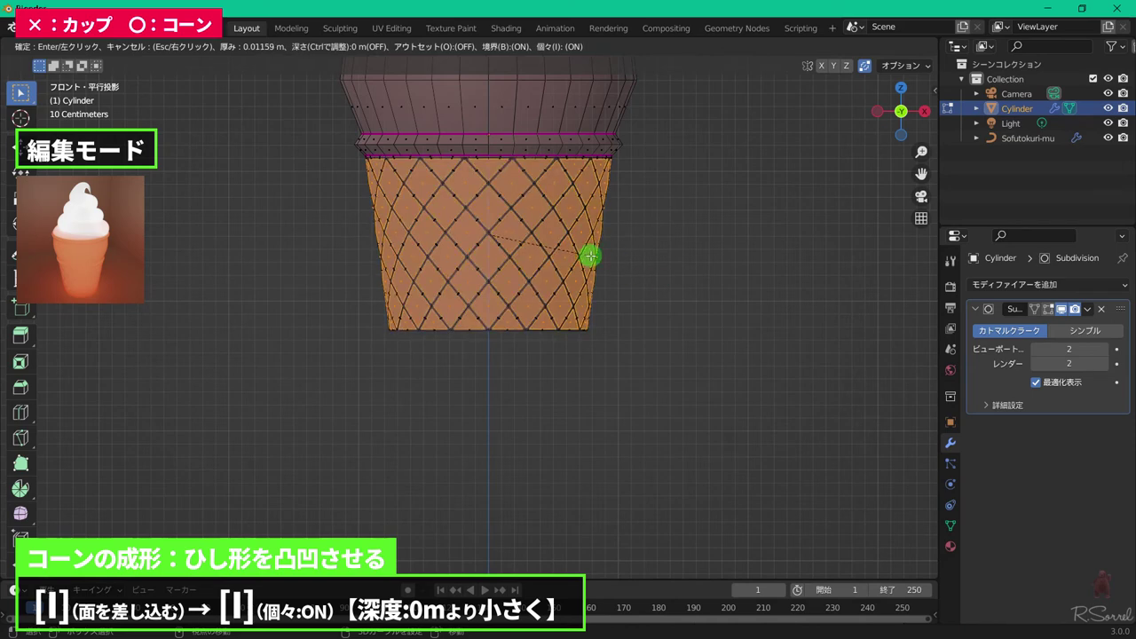
{"action": "left_click", "coordinate": [591, 255]}
{"action": "middle_click_drag", "start_coordinate": [589, 253], "coordinate": [515, 258]}
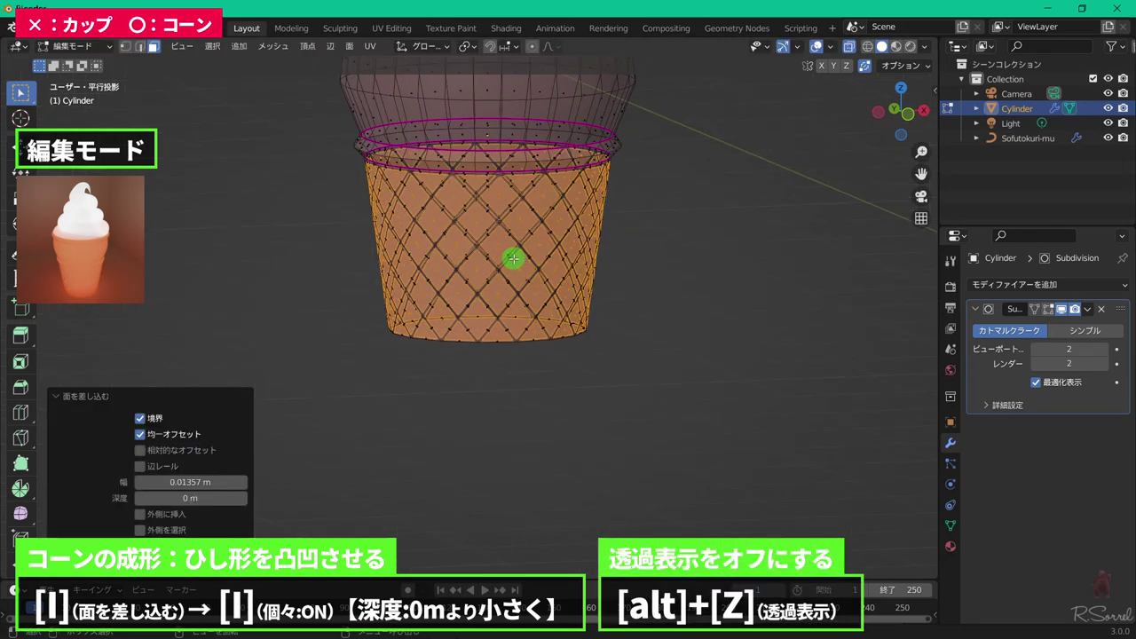
{"action": "scroll", "coordinate": [602, 204], "scroll_direction": "up", "scroll_amount": 2}
{"action": "scroll", "coordinate": [601, 204], "scroll_direction": "up", "scroll_amount": 2}
- Set the inset depth to -0.006 m and view the embossed cone in Object Mode
{"action": "key", "text": "alt+z"}
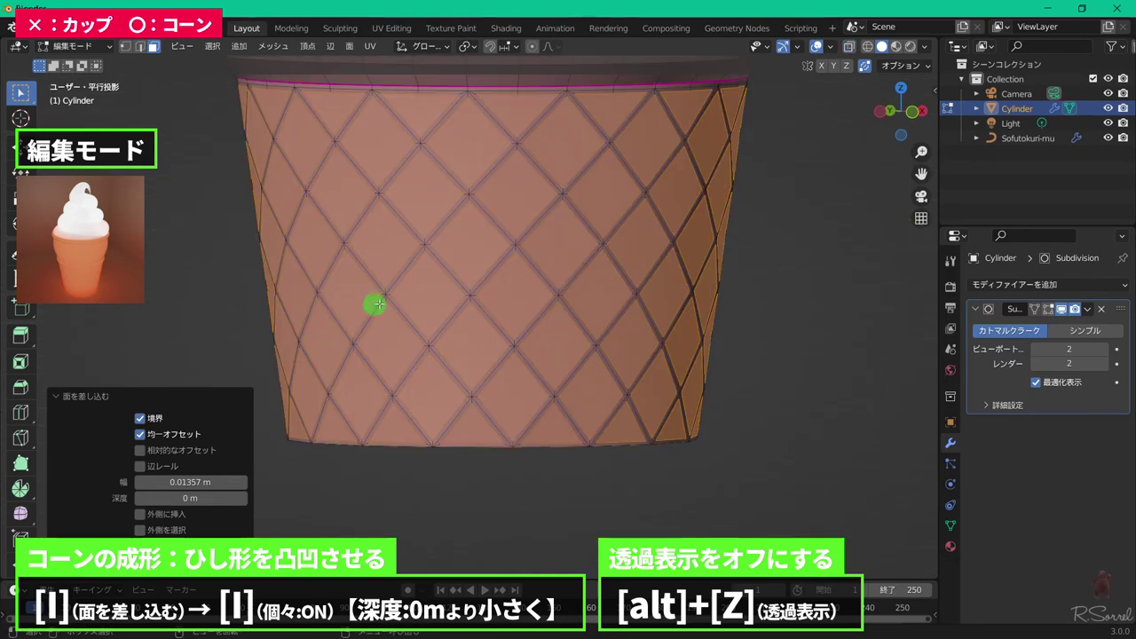
{"action": "left_click", "coordinate": [139, 499]}
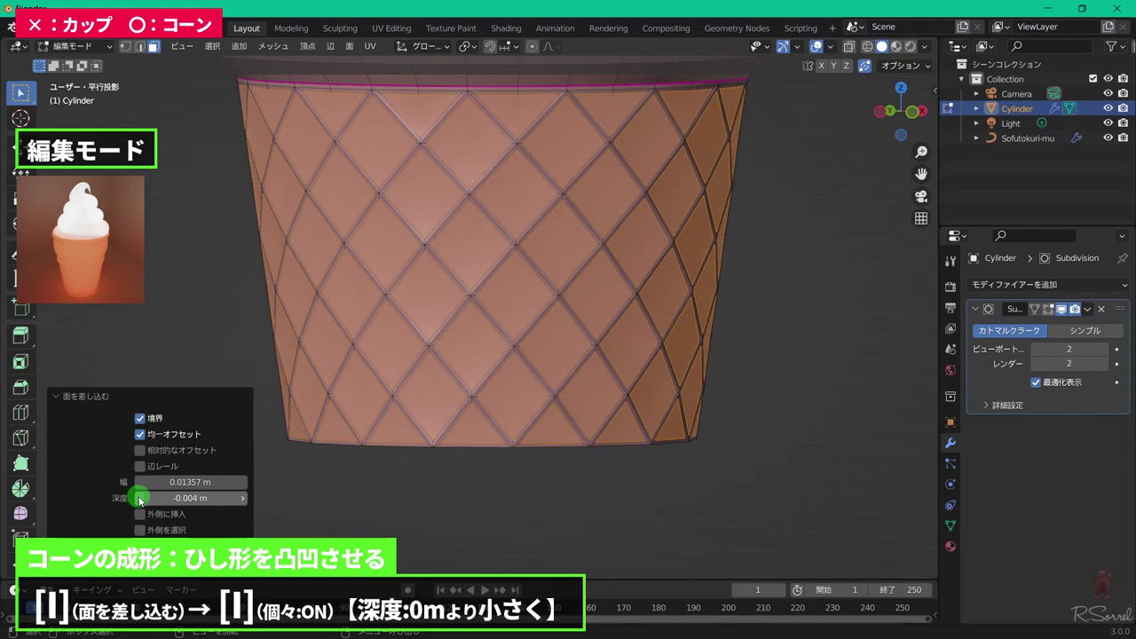
{"action": "left_click", "coordinate": [139, 499]}
{"action": "left_click", "coordinate": [139, 499]}
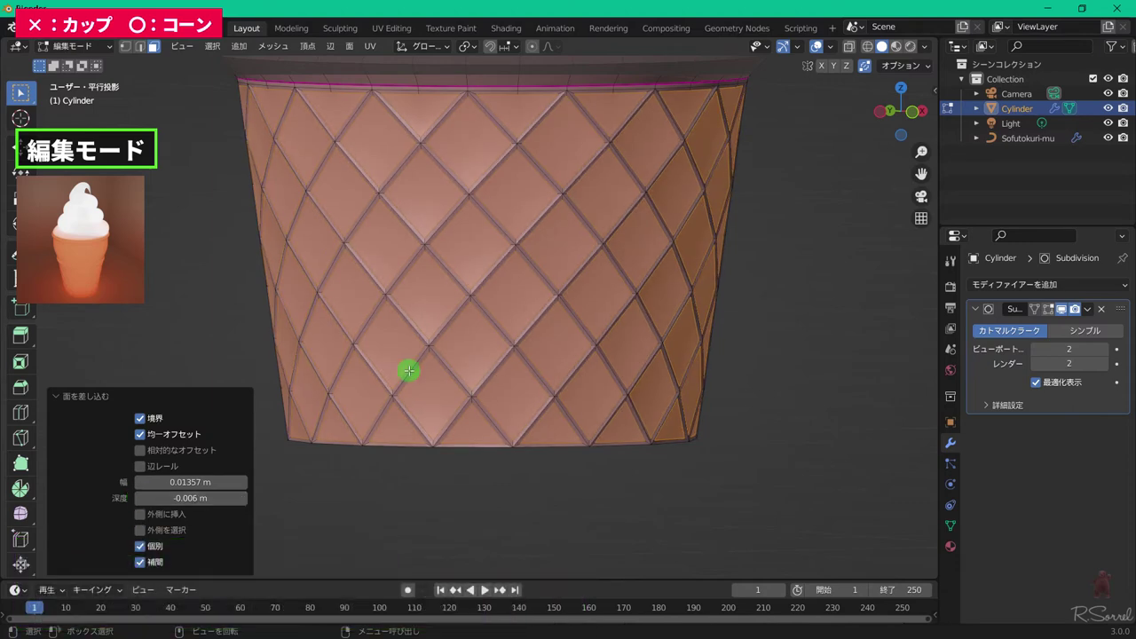
{"action": "key", "text": "Tab"}
{"action": "scroll", "coordinate": [408, 371], "scroll_direction": "down", "scroll_amount": 3}
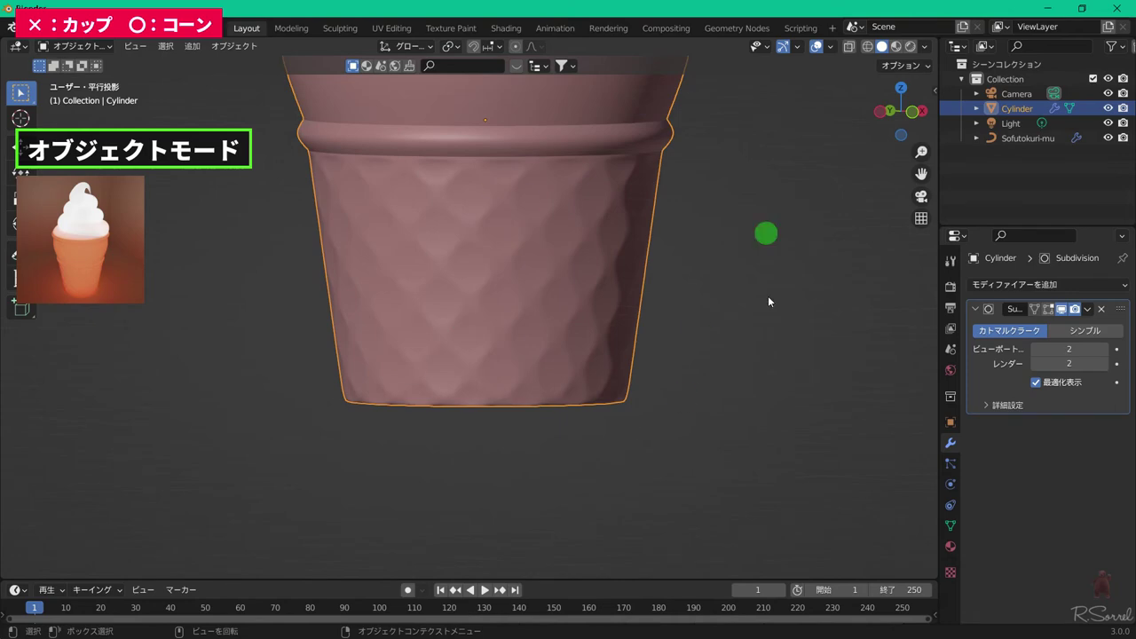
- In X-ray front view, box-select the lower cone's edges and crease them fully to 1.000
{"action": "key", "text": "Tab"}
{"action": "key", "text": "alt+z"}
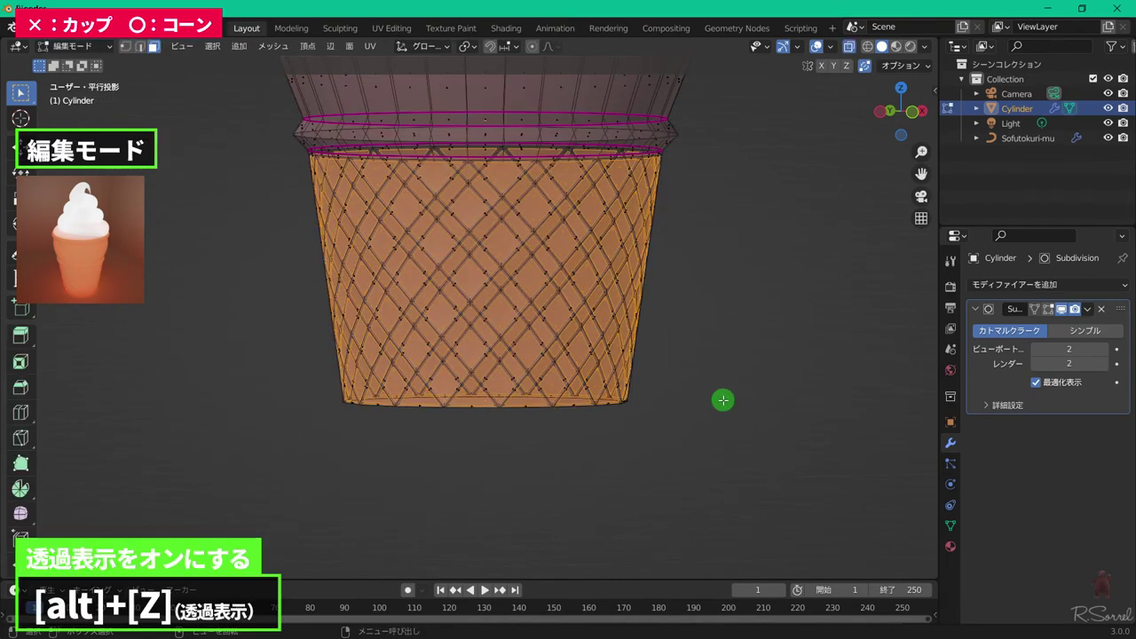
{"action": "key", "text": "KP_1"}
{"action": "left_click_drag", "start_coordinate": [741, 444], "coordinate": [261, 157]}
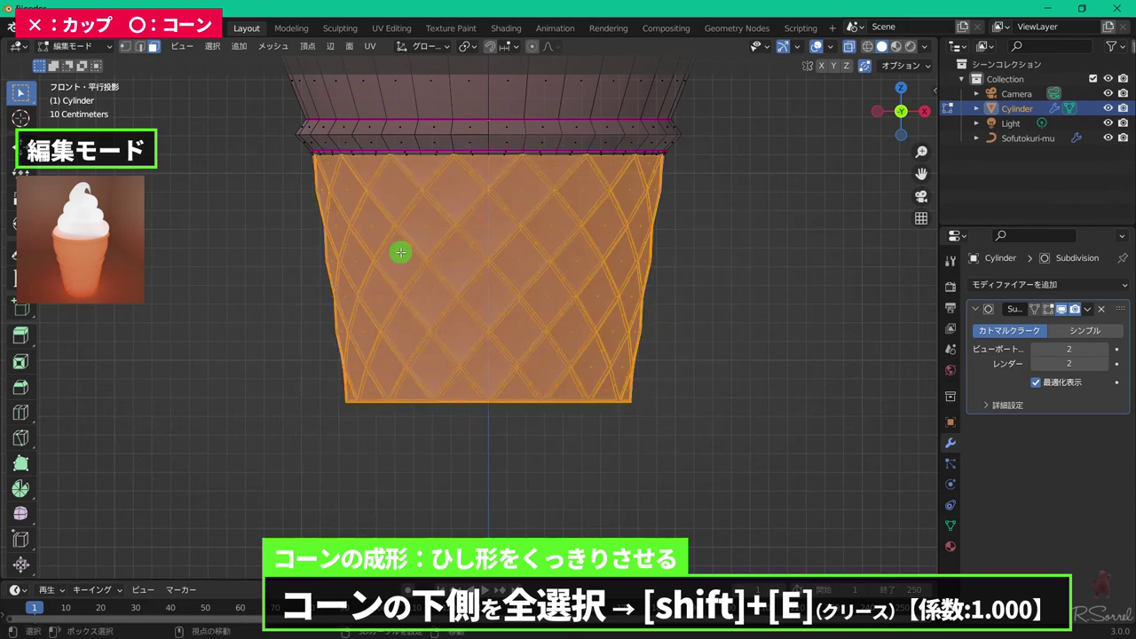
{"action": "key", "text": "shift+e"}
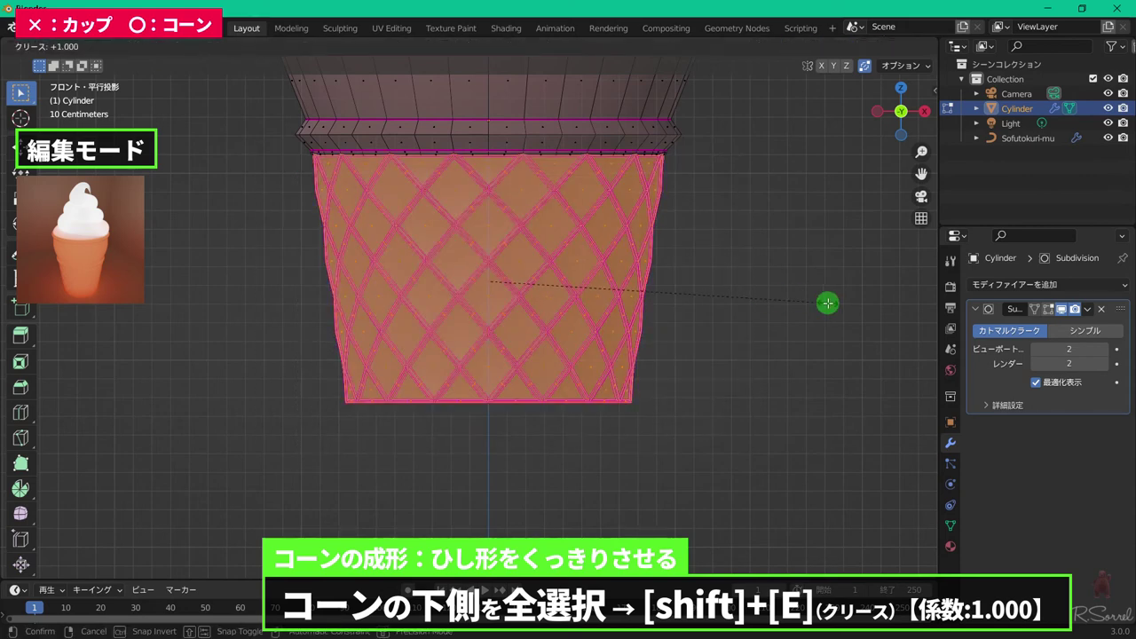
{"action": "left_click", "coordinate": [825, 304]}
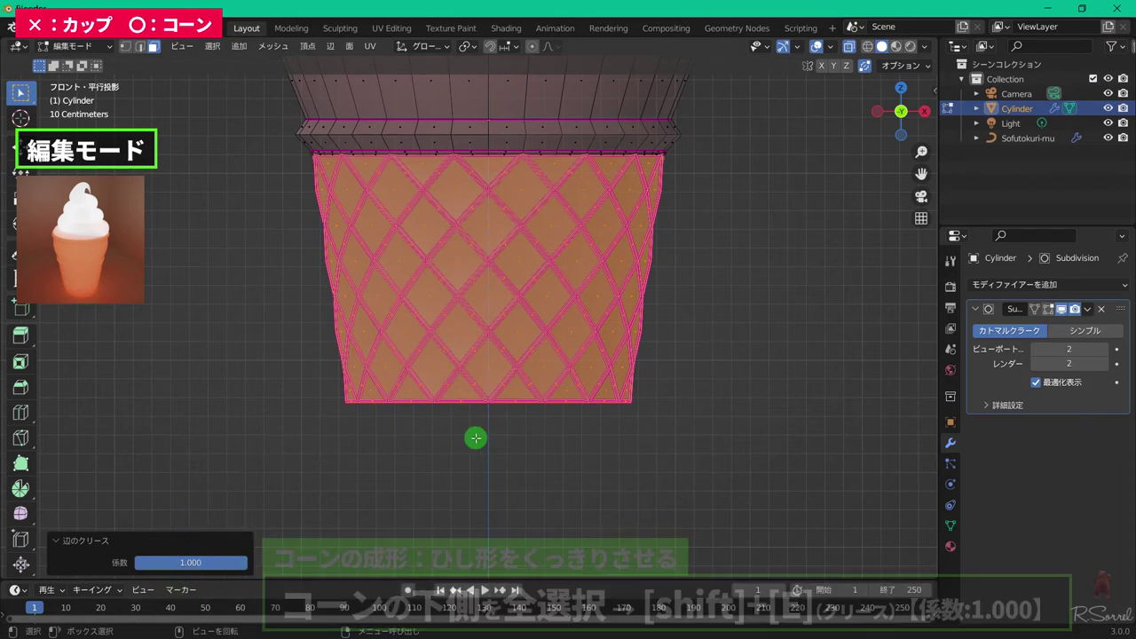
{"action": "key", "text": "alt+z"}
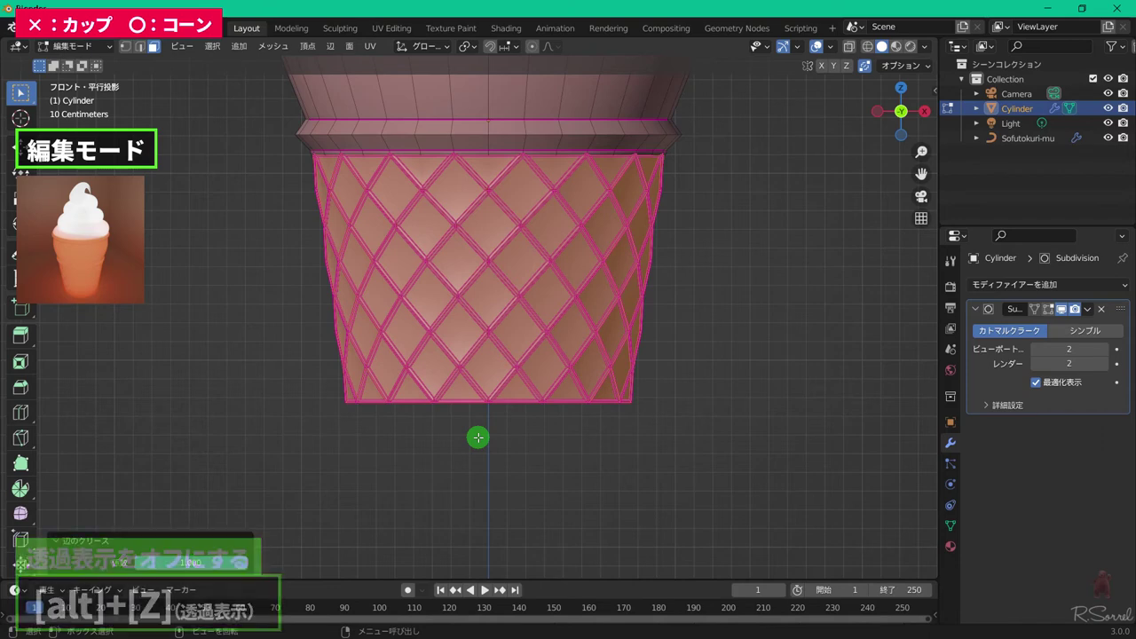
{"action": "key", "text": "Tab"}
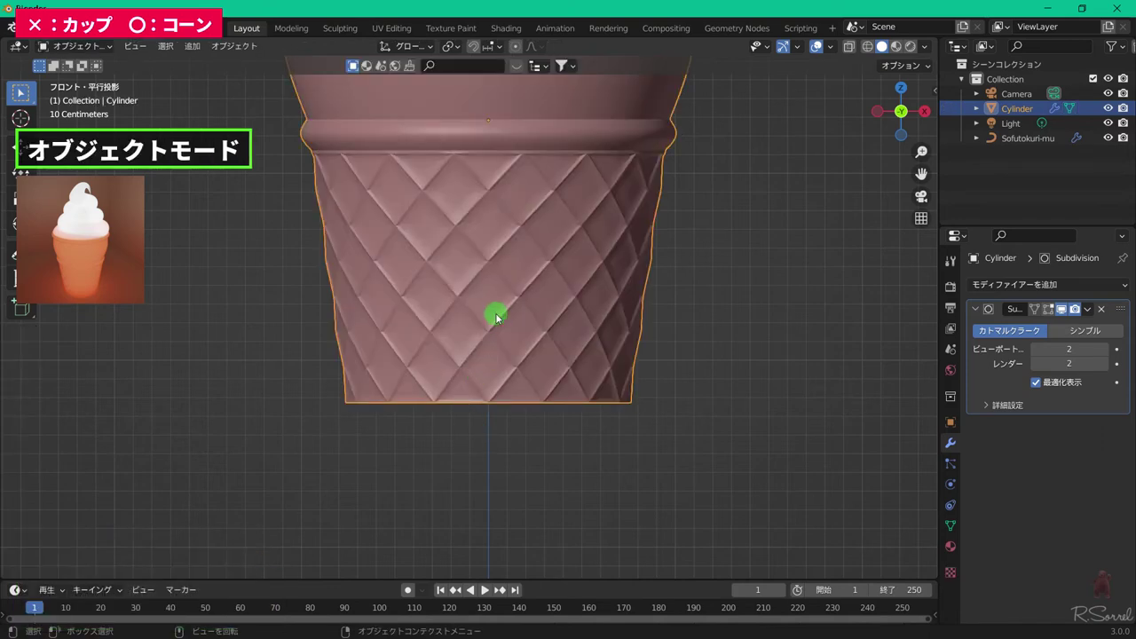
{"action": "middle_click_drag", "start_coordinate": [495, 233], "coordinate": [491, 221], "text": "shift"}
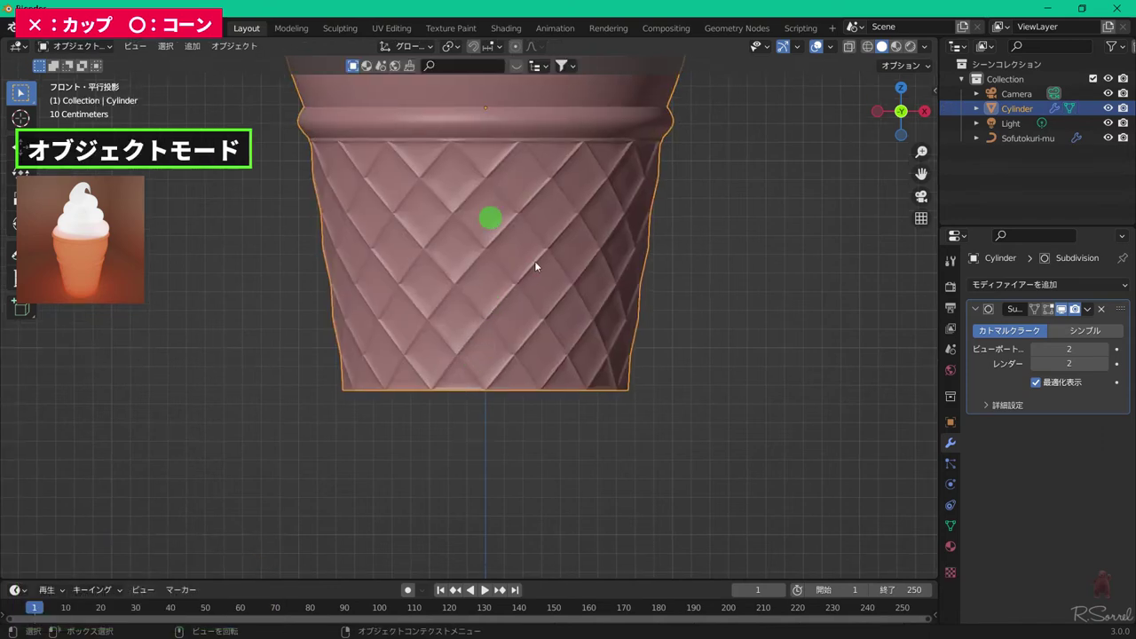
- Try auto smooth angles of 50° and 90° on the cone's mesh normals
{"action": "left_click", "coordinate": [949, 526]}
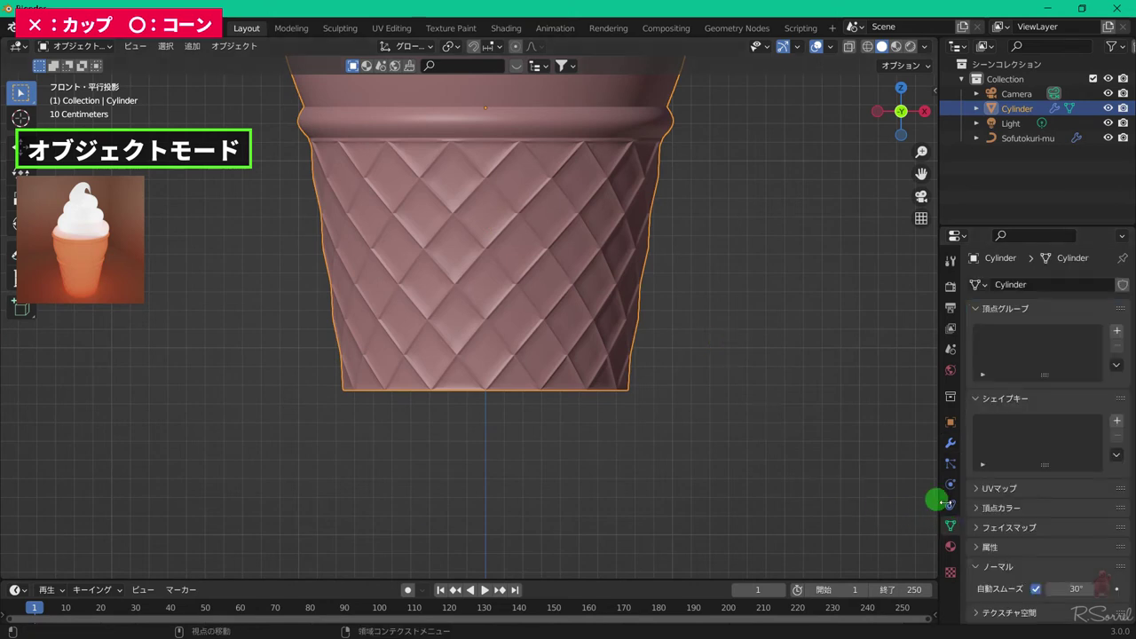
{"action": "scroll", "coordinate": [1029, 514], "scroll_direction": "down", "scroll_amount": 3}
{"action": "left_click", "coordinate": [1073, 531]}
{"action": "type", "text": "50"}
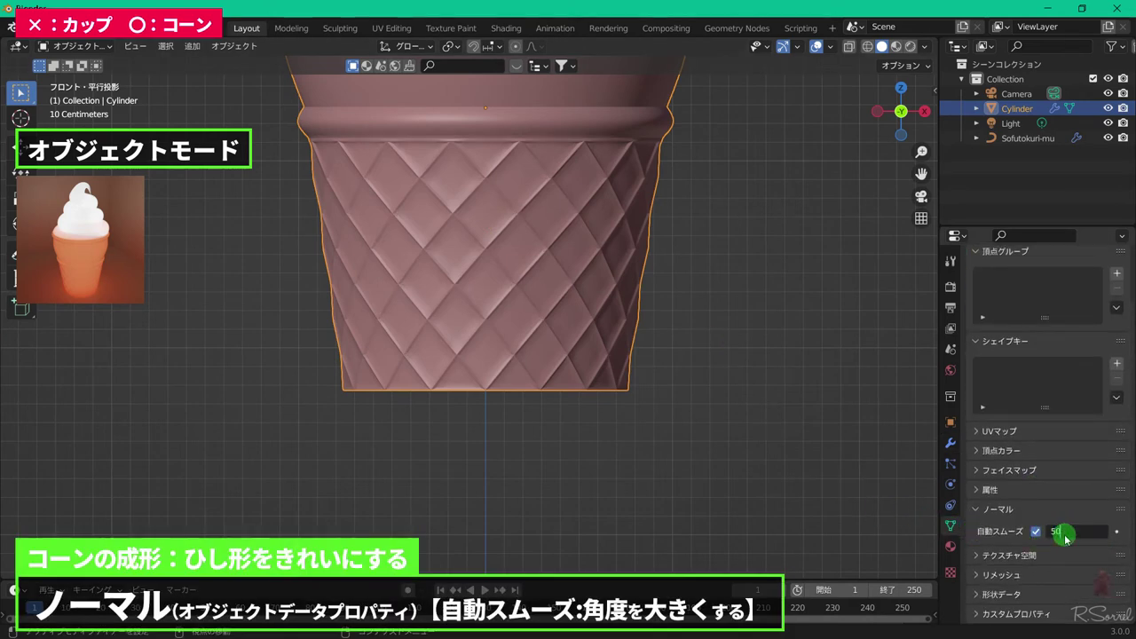
{"action": "key", "text": "Return"}
{"action": "scroll", "coordinate": [741, 307], "scroll_direction": "down", "scroll_amount": 4}
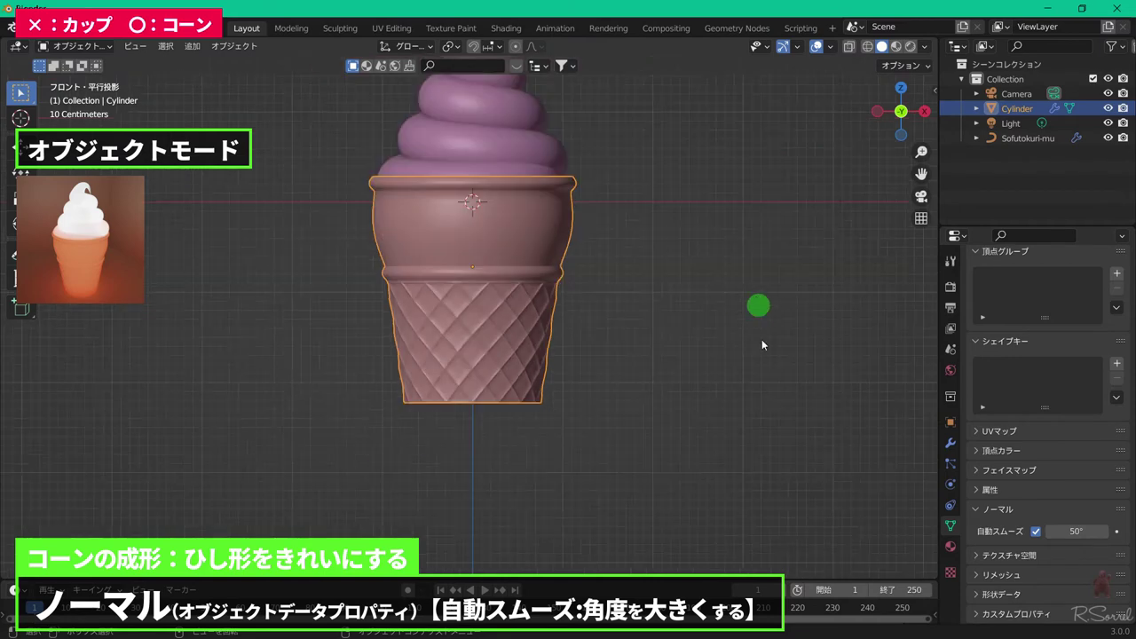
{"action": "left_click", "coordinate": [1073, 530]}
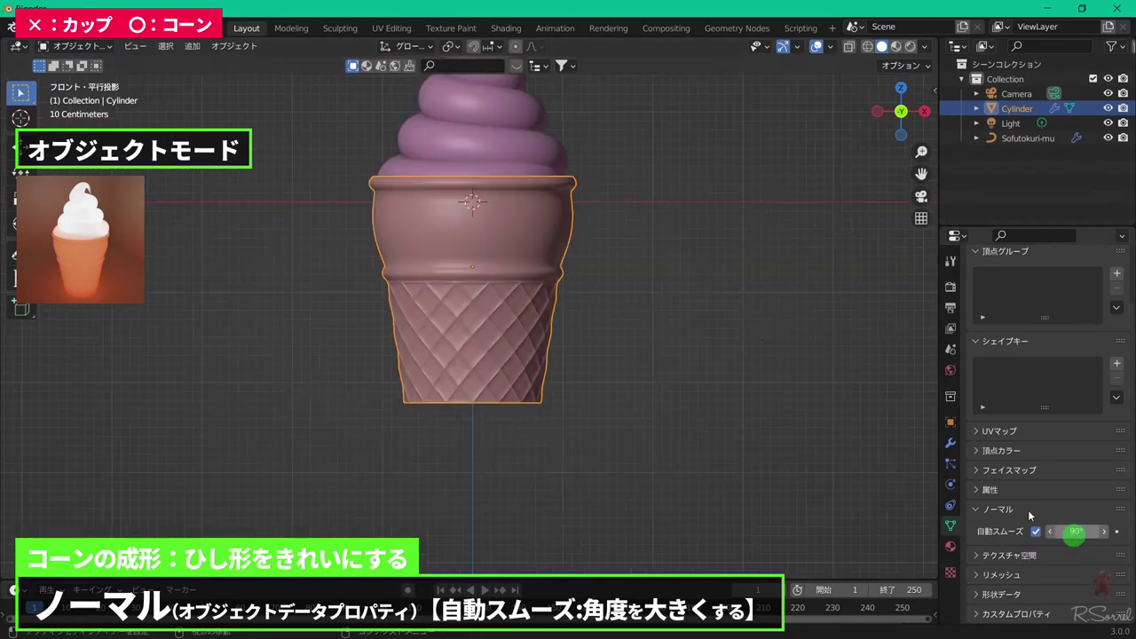
{"action": "key", "text": "Return"}
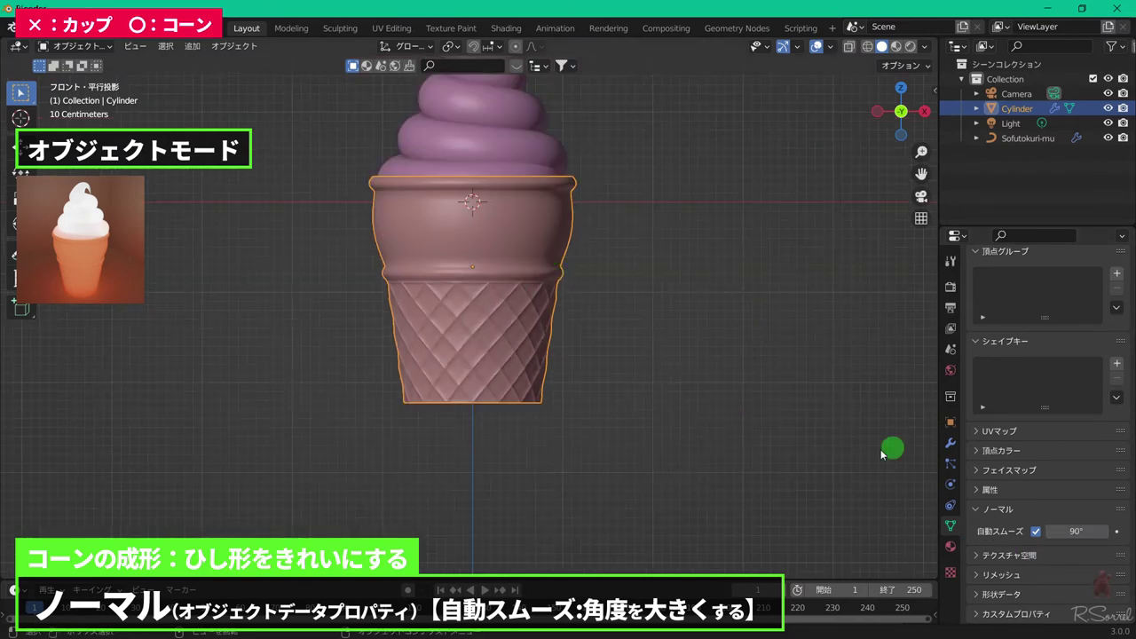
{"action": "key", "text": "Return"}
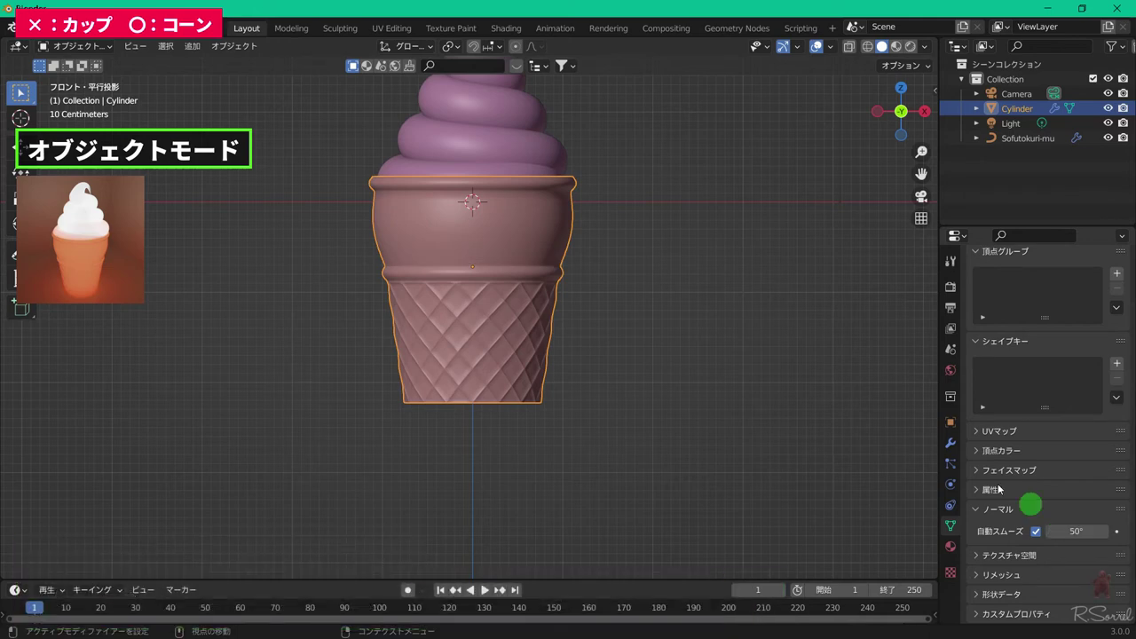
- Raise the Subdivision modifier's viewport and render levels to 3
{"action": "left_click", "coordinate": [951, 442]}
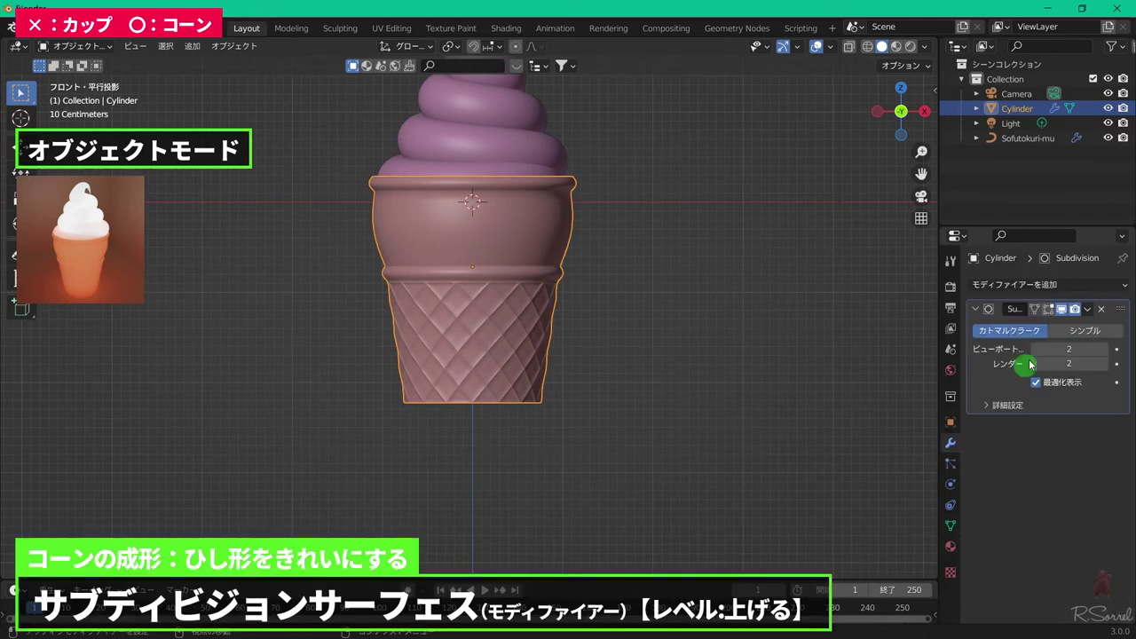
{"action": "left_click", "coordinate": [1107, 349]}
{"action": "left_click", "coordinate": [1106, 349]}
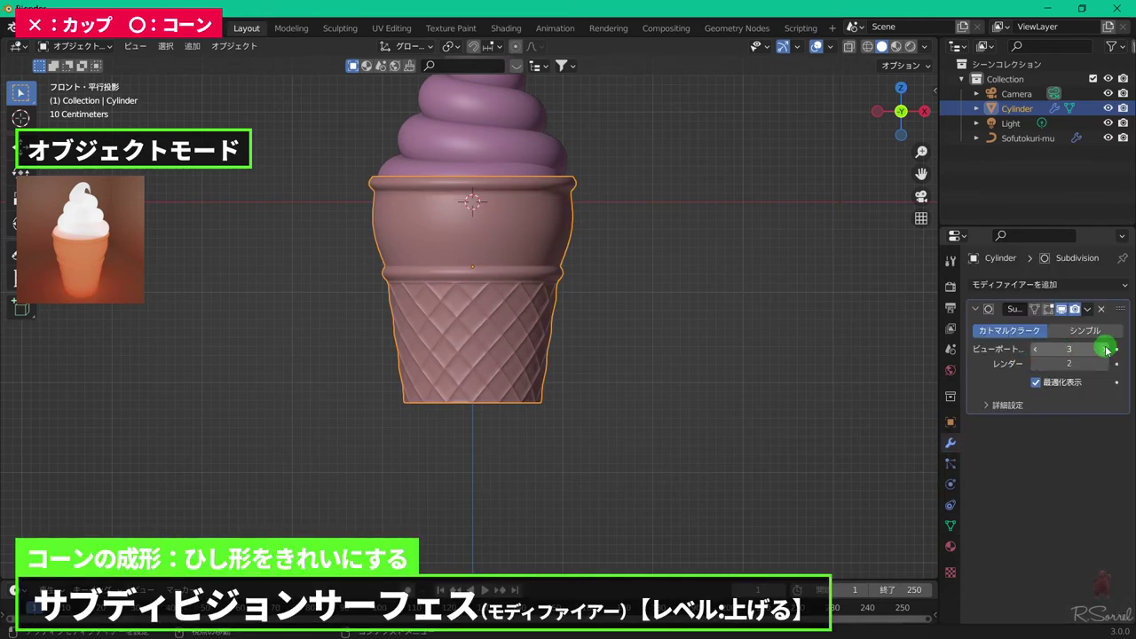
{"action": "left_click", "coordinate": [1102, 363]}
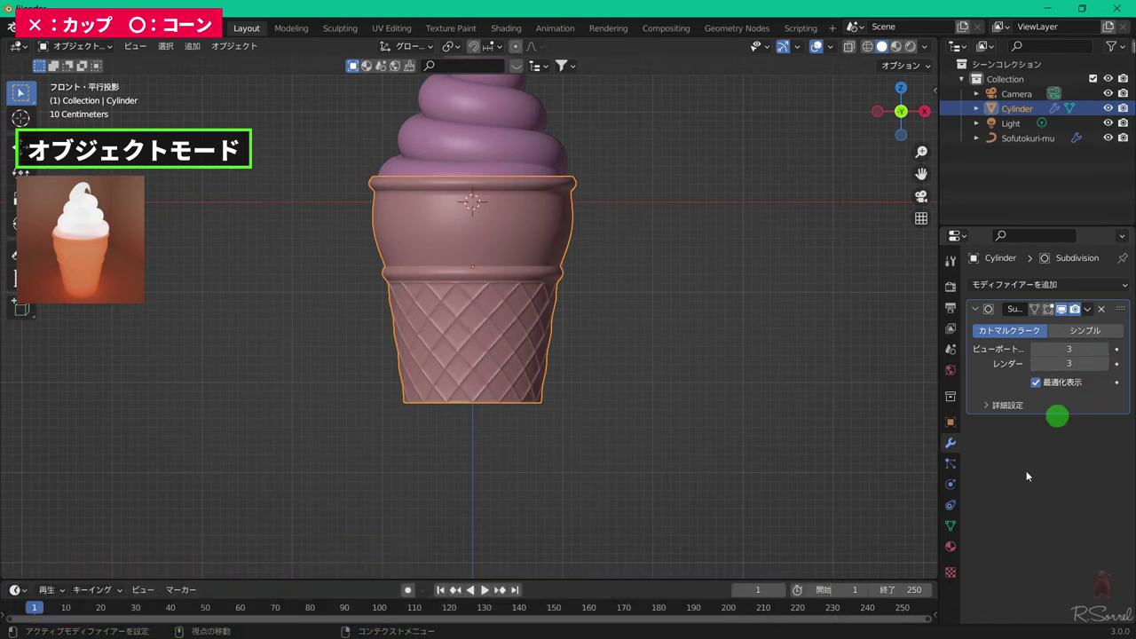
- Set the cone's auto smooth angle to 40° and inspect its underside
{"action": "left_click", "coordinate": [952, 525]}
{"action": "left_click", "coordinate": [1058, 588]}
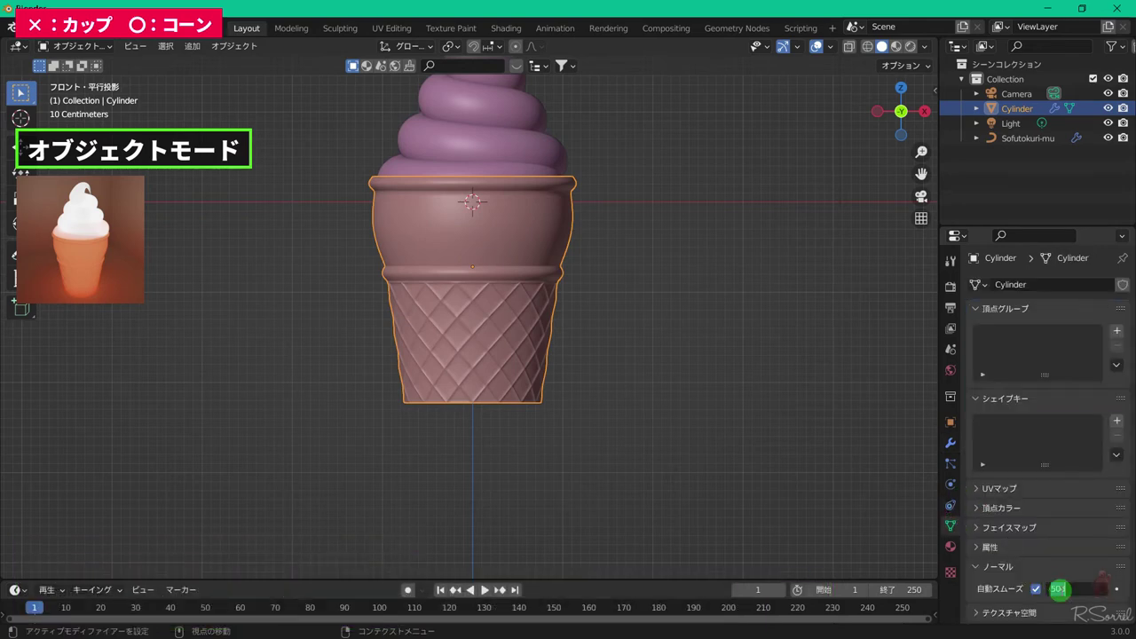
{"action": "key", "text": "Return"}
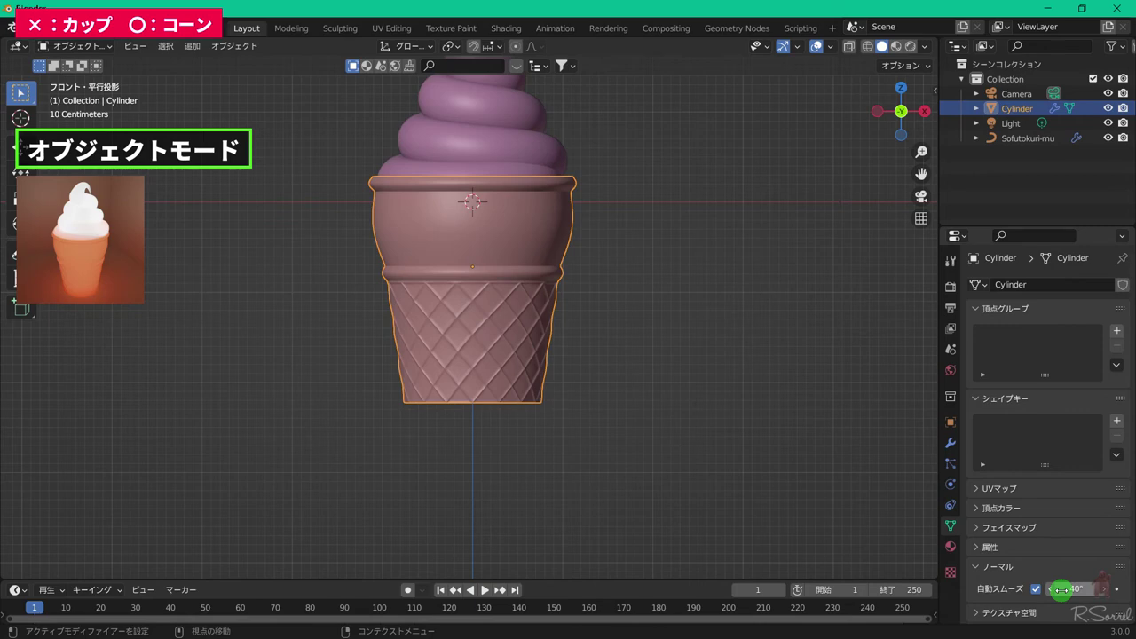
{"action": "scroll", "coordinate": [594, 400], "scroll_direction": "up", "scroll_amount": 5}
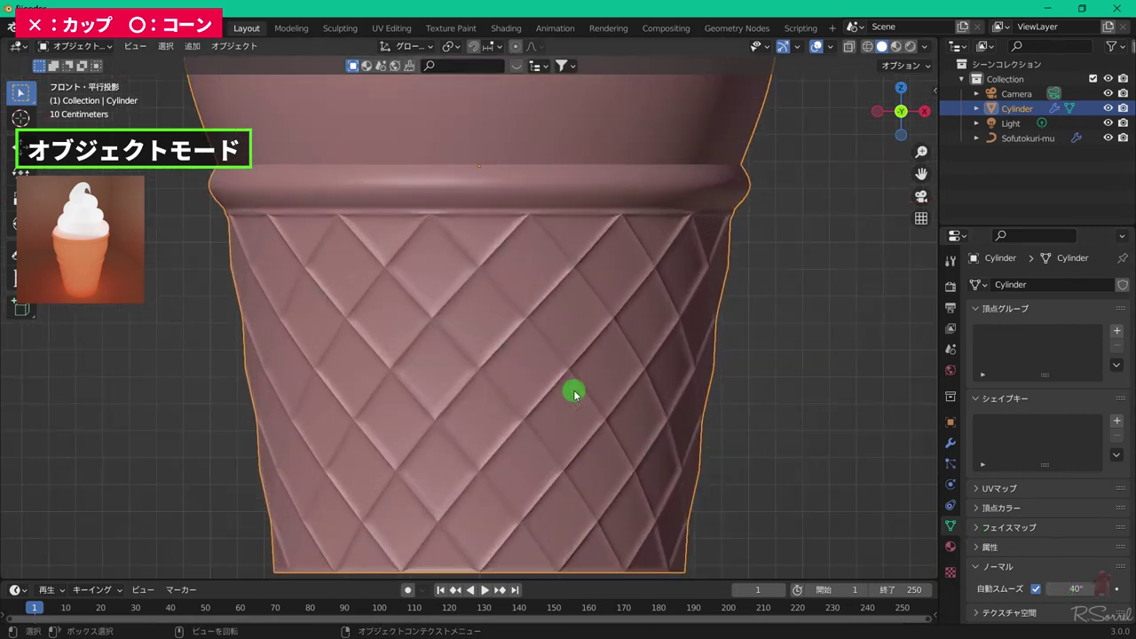
{"action": "scroll", "coordinate": [671, 464], "scroll_direction": "down", "scroll_amount": 1}
{"action": "scroll", "coordinate": [683, 479], "scroll_direction": "down", "scroll_amount": 2}
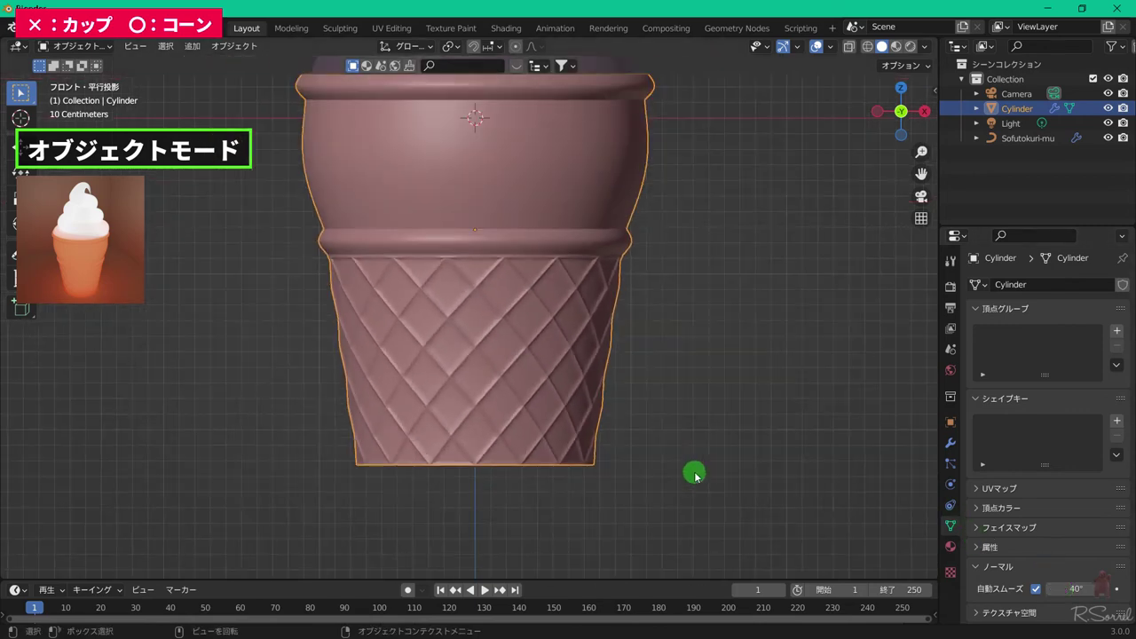
{"action": "middle_click_drag", "start_coordinate": [689, 489], "coordinate": [687, 345]}
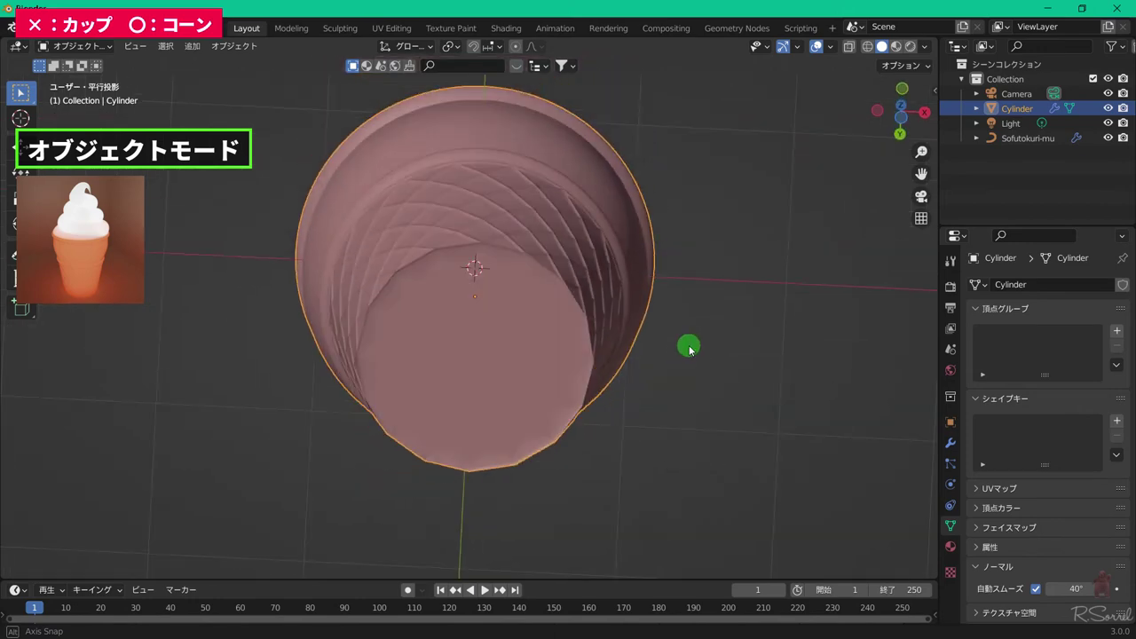
- Inset the cone's bottom face by 0.1148 m
{"action": "key", "text": "Tab"}
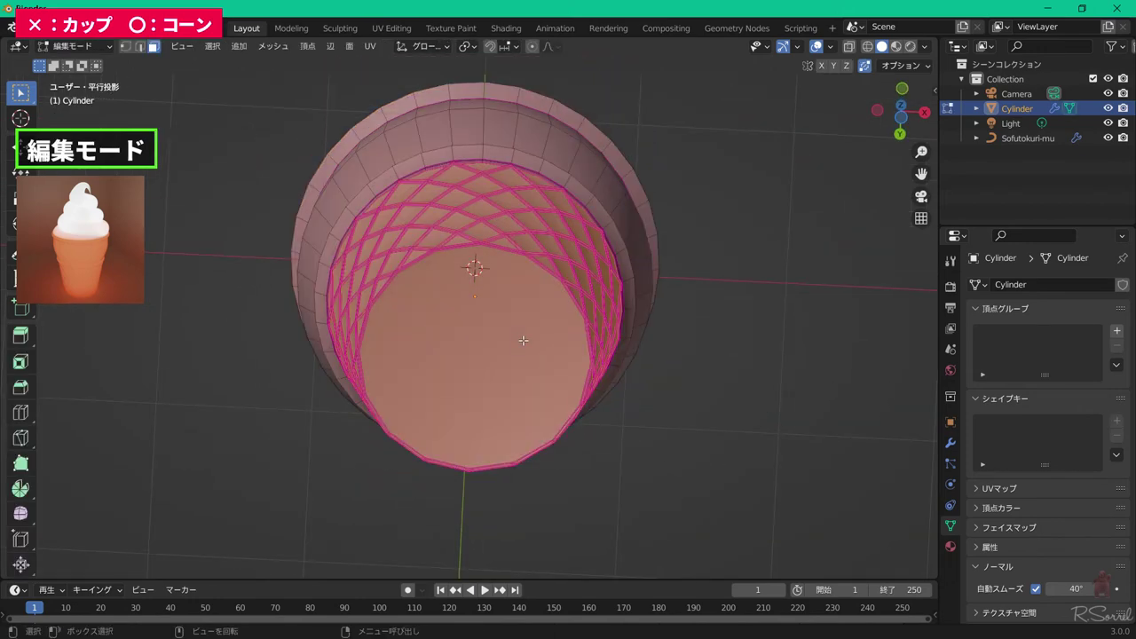
{"action": "left_click", "coordinate": [522, 340]}
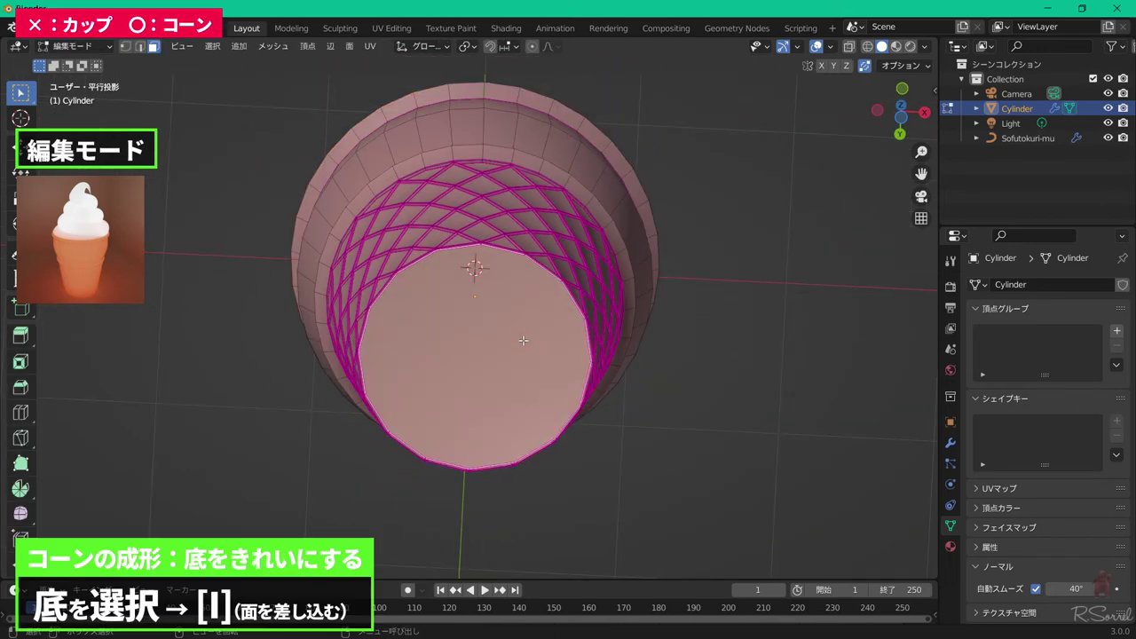
{"action": "key", "text": "i"}
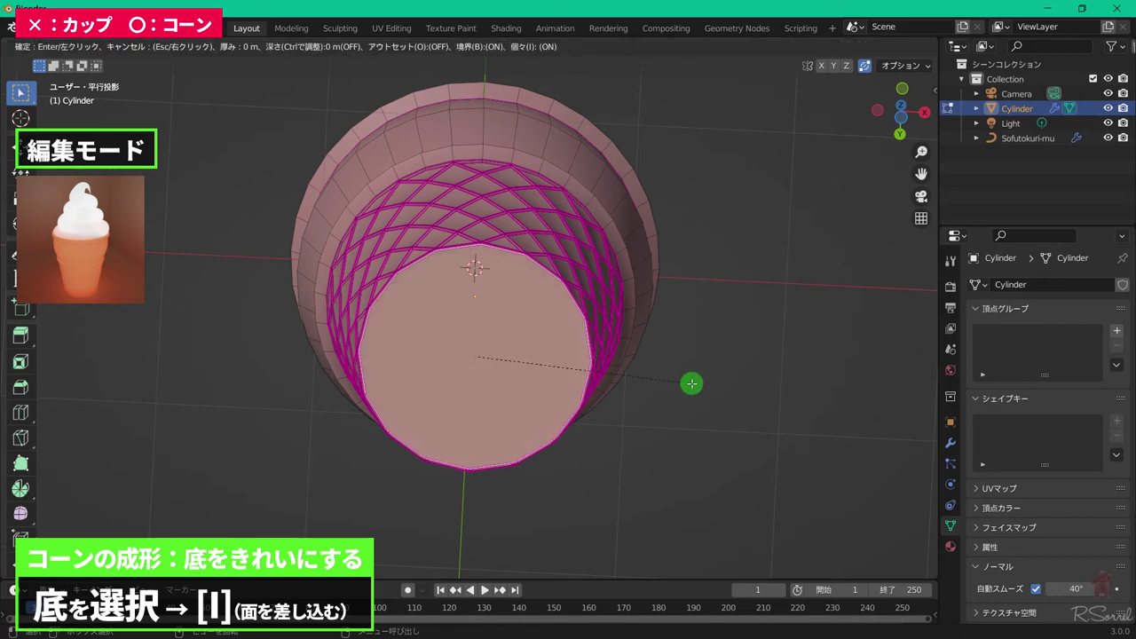
{"action": "left_click", "coordinate": [499, 349]}
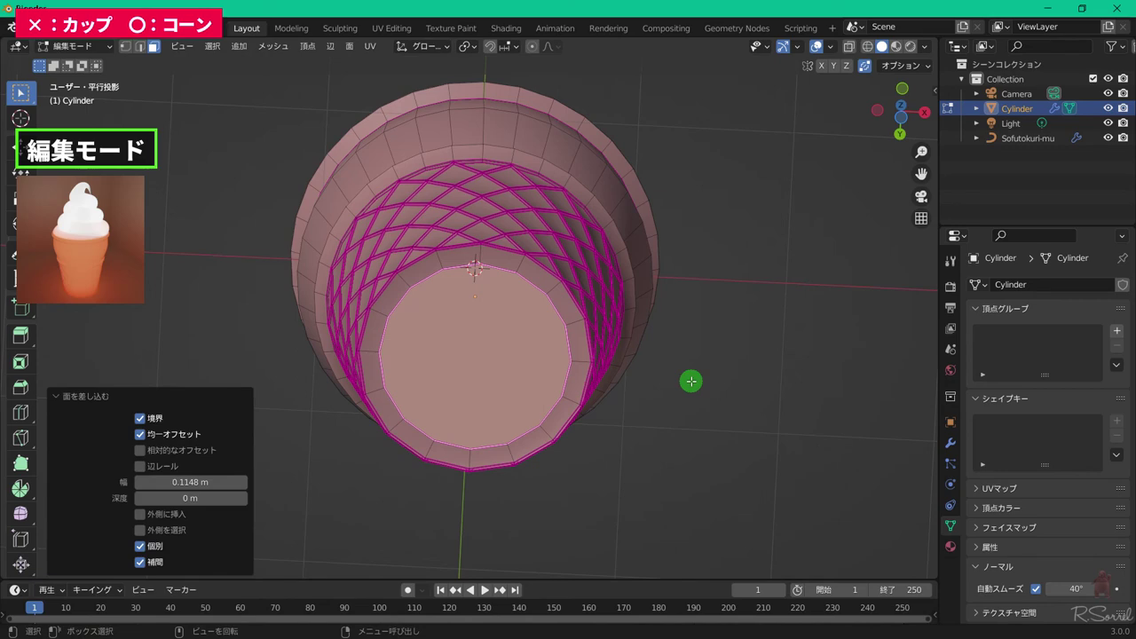
- In Object Mode and front view, bring up the Apply transform menu for the cone
{"action": "key", "text": "Tab"}
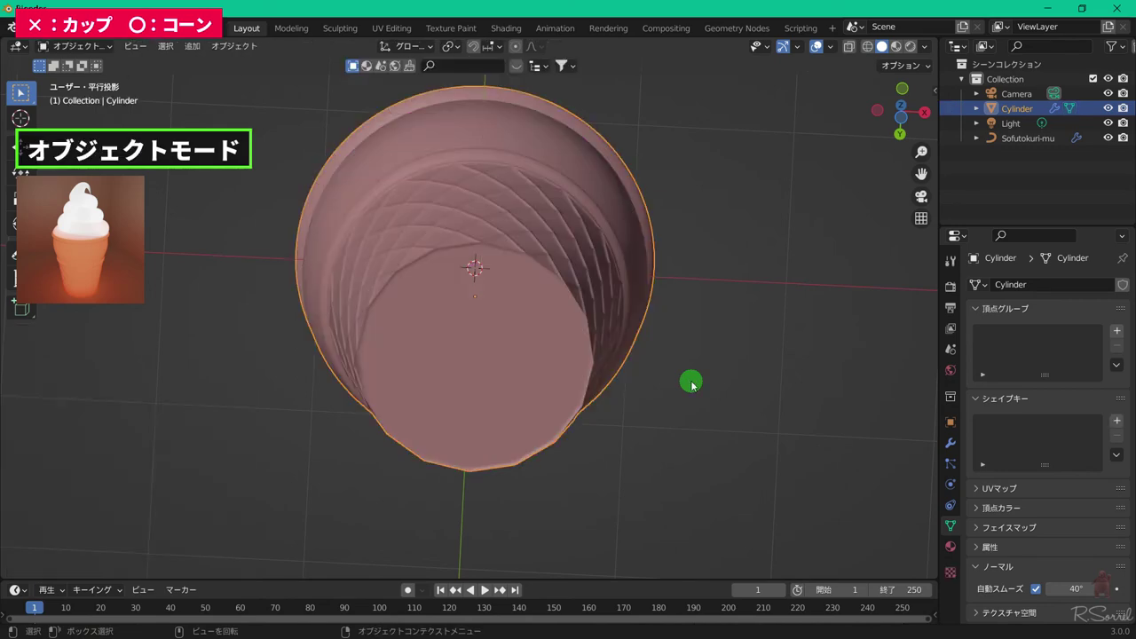
{"action": "key", "text": "KP_1"}
{"action": "scroll", "coordinate": [691, 383], "scroll_direction": "down", "scroll_amount": 5}
{"action": "key", "text": "ctrl+a"}
- Apply the waffle cup's rotation and scale, rename it Cappu, and bring up the Add Mesh list
{"action": "left_click", "coordinate": [691, 383]}
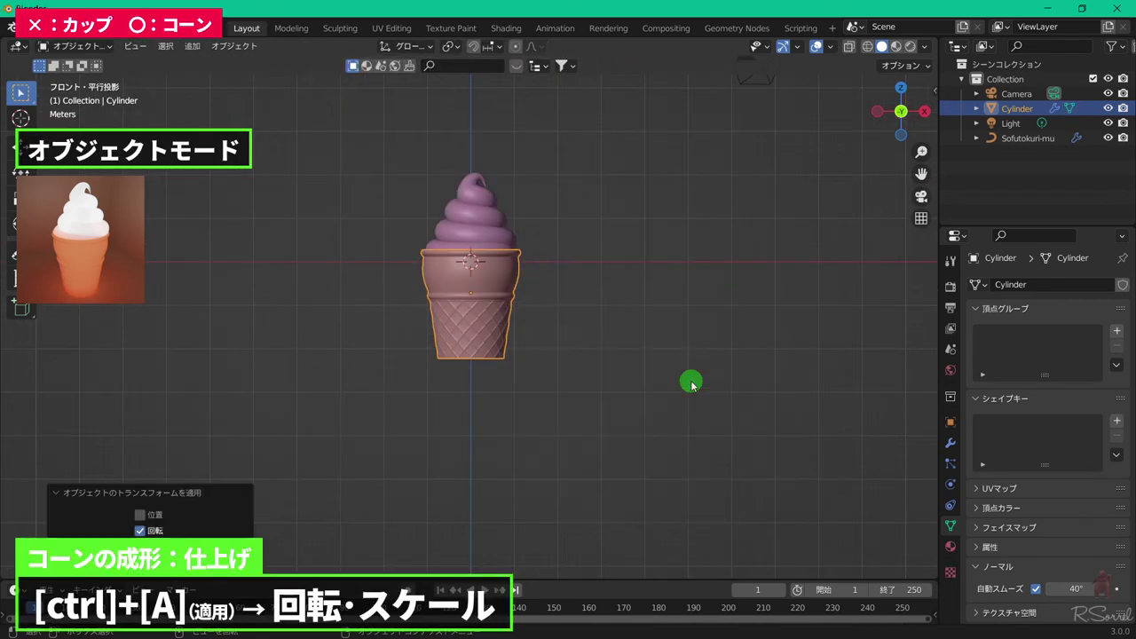
{"action": "key", "text": "F2"}
{"action": "type", "text": "Cappu"}
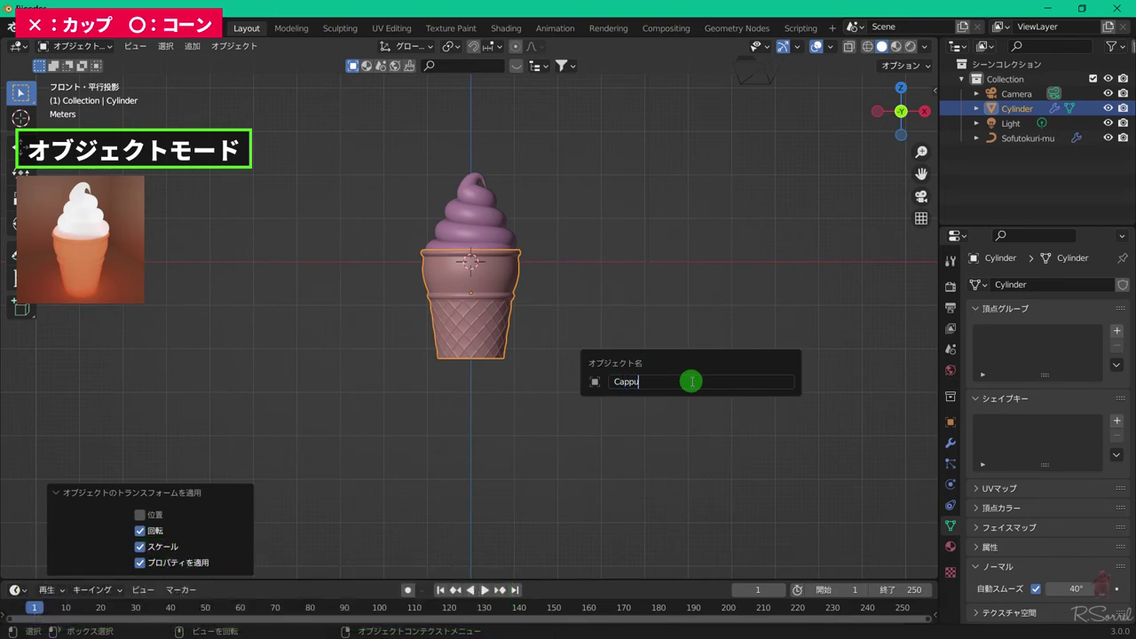
{"action": "key", "text": "Return"}
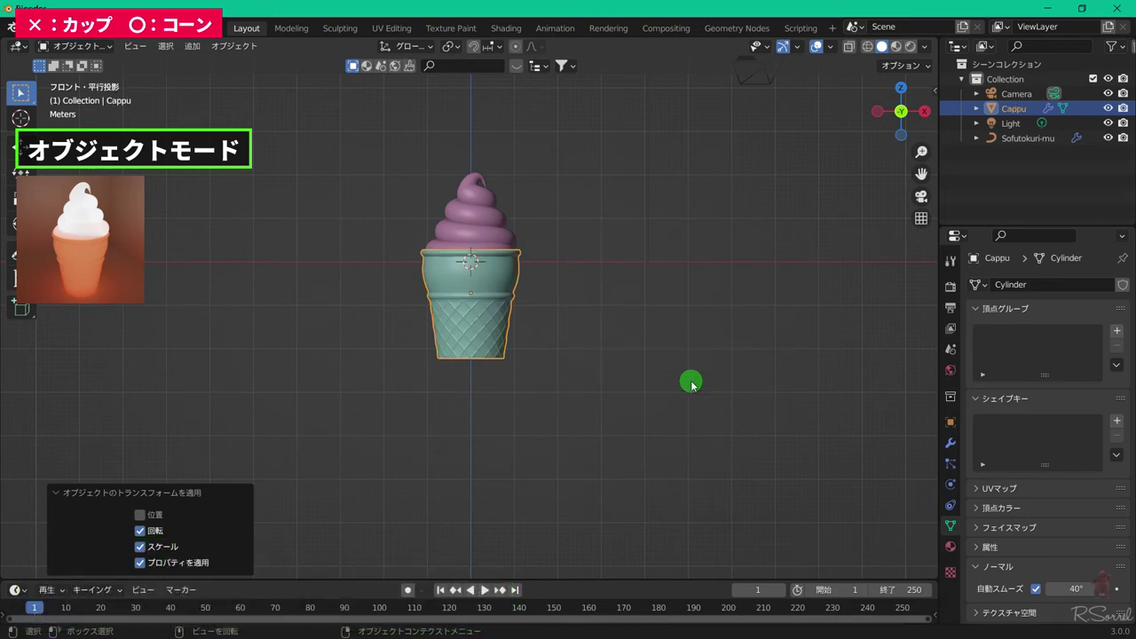
{"action": "key", "text": "shift+a"}
{"action": "mouse_move", "coordinate": [582, 271]}
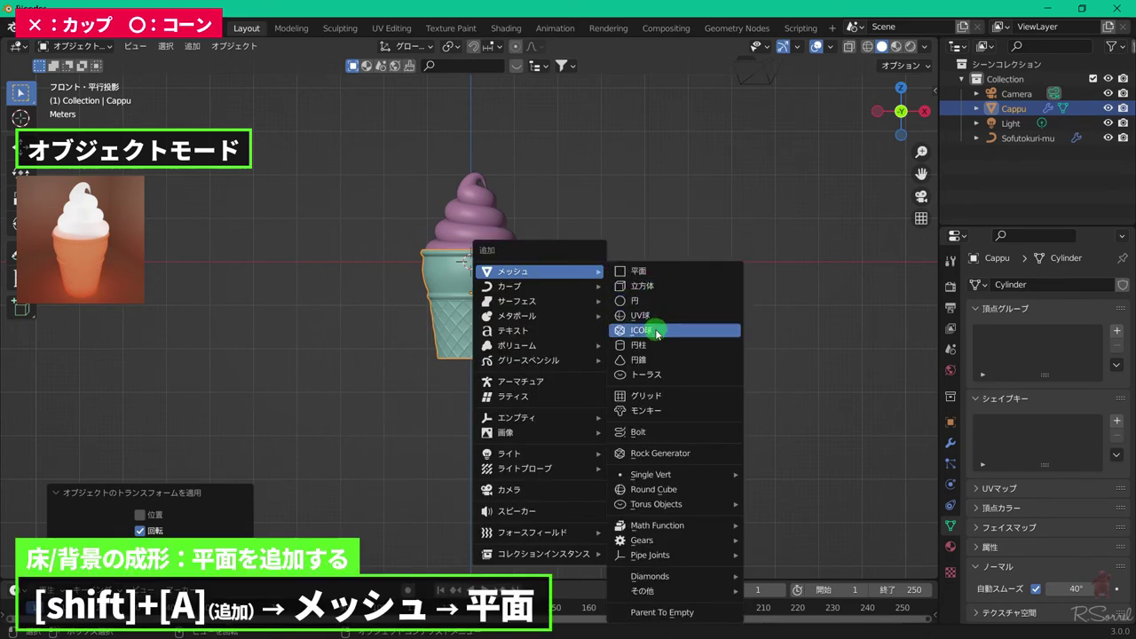
- Add a plane, drop it to the cone's base, and scale it up 10.281 times
{"action": "left_click", "coordinate": [658, 272]}
{"action": "scroll", "coordinate": [630, 278], "scroll_direction": "up", "scroll_amount": 3}
{"action": "key", "text": "g"}
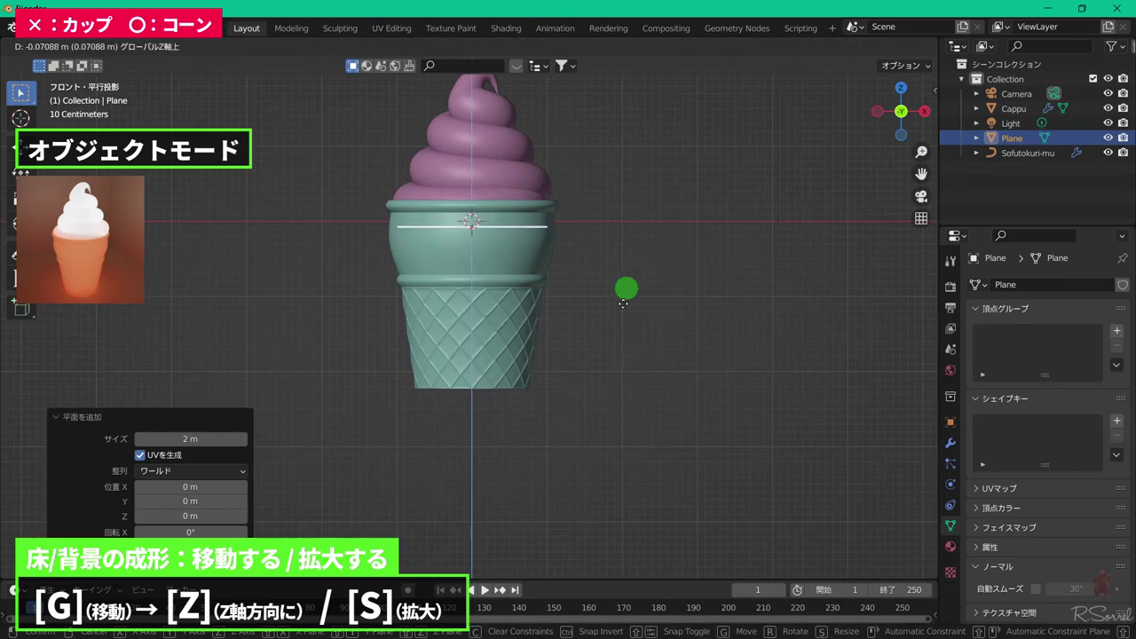
{"action": "key", "text": "z"}
{"action": "left_click", "coordinate": [630, 444]}
{"action": "middle_click_drag", "start_coordinate": [630, 444], "coordinate": [575, 310]}
{"action": "scroll", "coordinate": [576, 309], "scroll_direction": "down", "scroll_amount": 5}
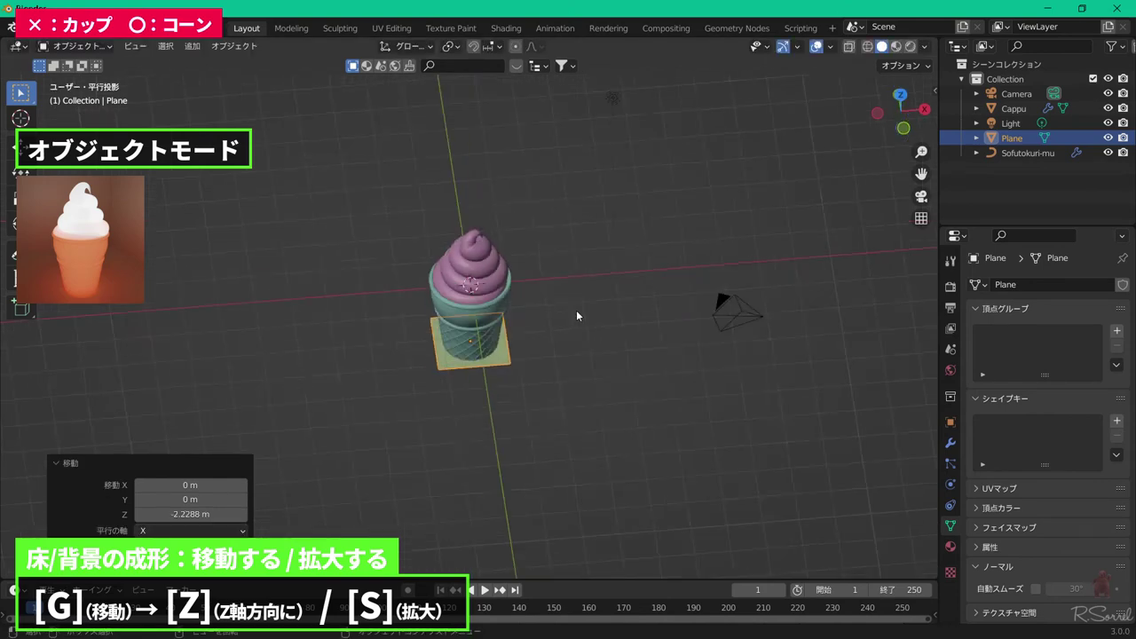
{"action": "key", "text": "s"}
{"action": "left_click", "coordinate": [698, 419]}
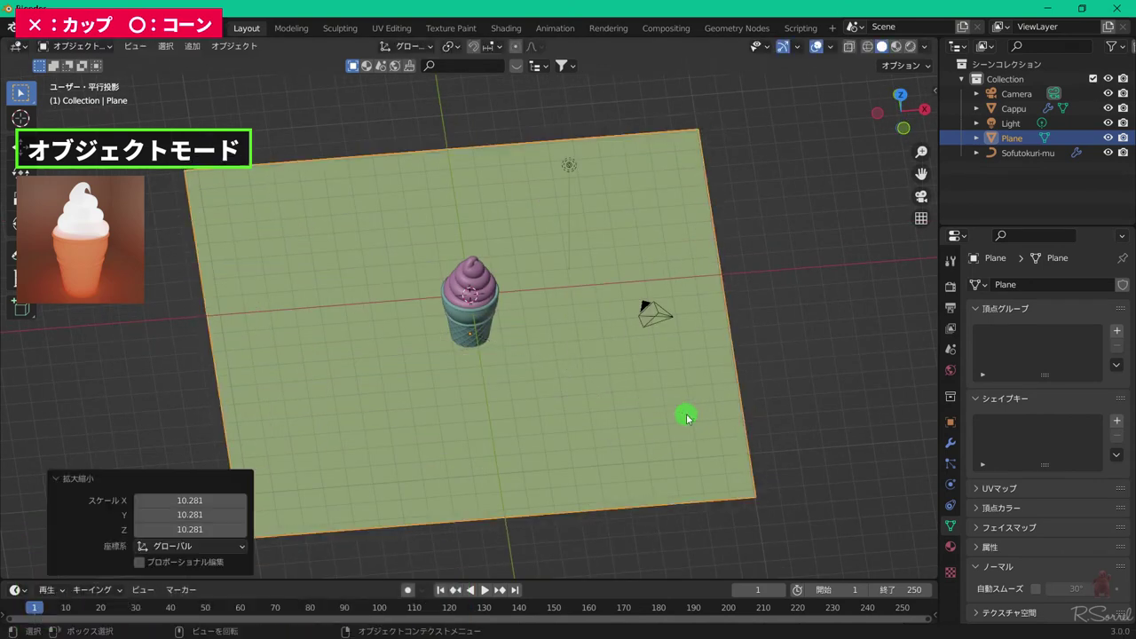
- Extrude the floor's far edge 22.73 m up into a wall and start bevelling the seam
{"action": "key", "text": "Tab"}
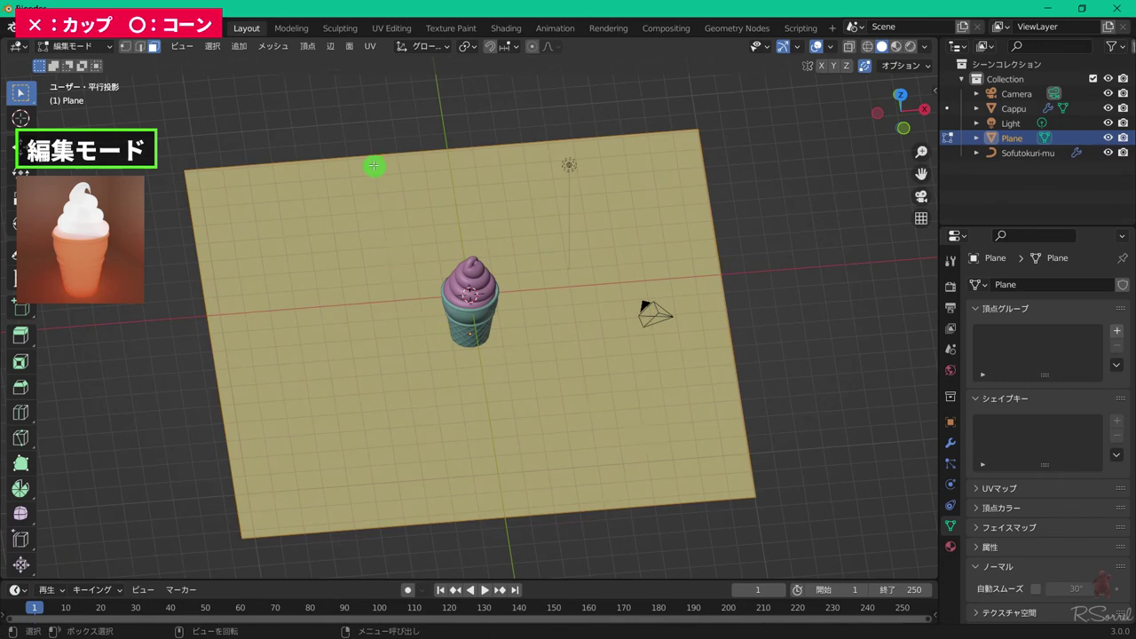
{"action": "key", "text": "2"}
{"action": "scroll", "coordinate": [372, 157], "scroll_direction": "down", "scroll_amount": 5}
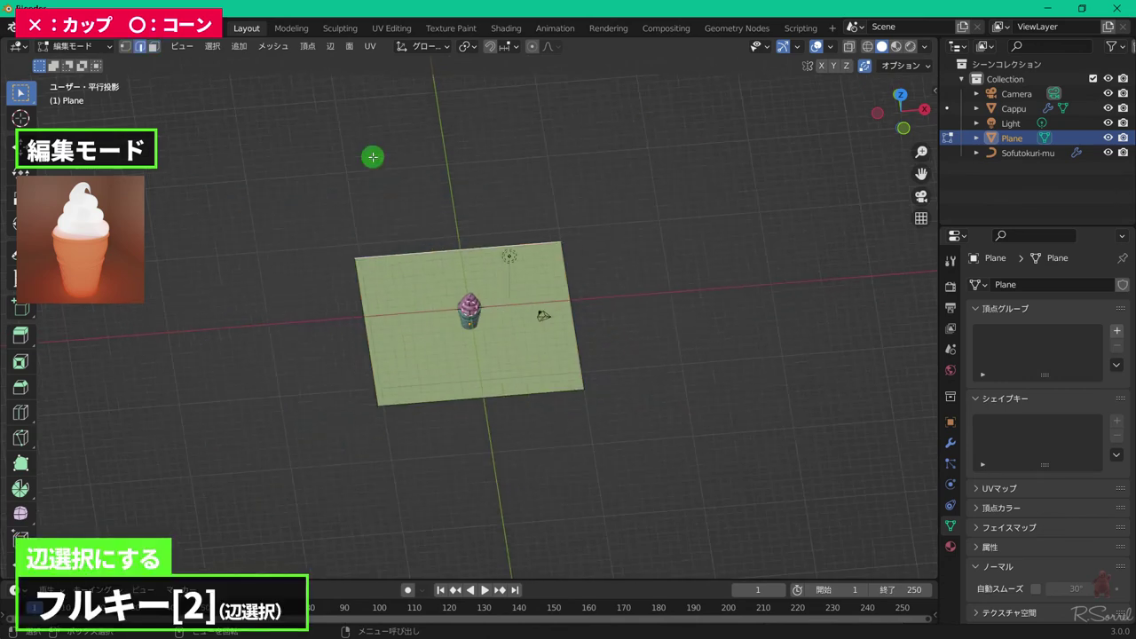
{"action": "left_click", "coordinate": [415, 257]}
{"action": "key", "text": "e"}
{"action": "key", "text": "z"}
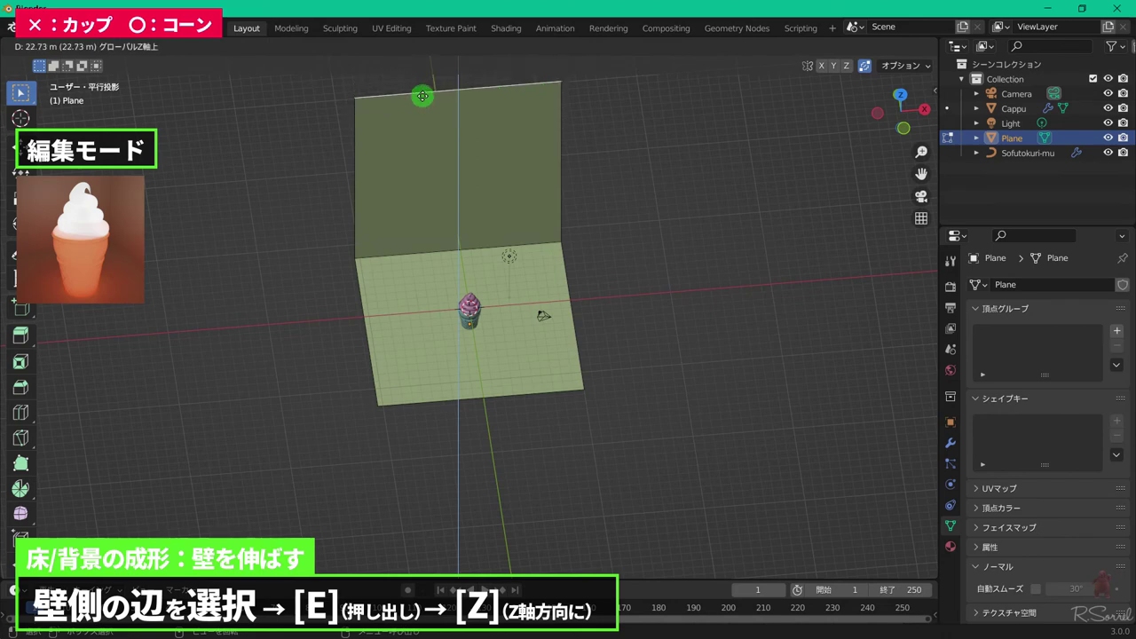
{"action": "left_click", "coordinate": [423, 102]}
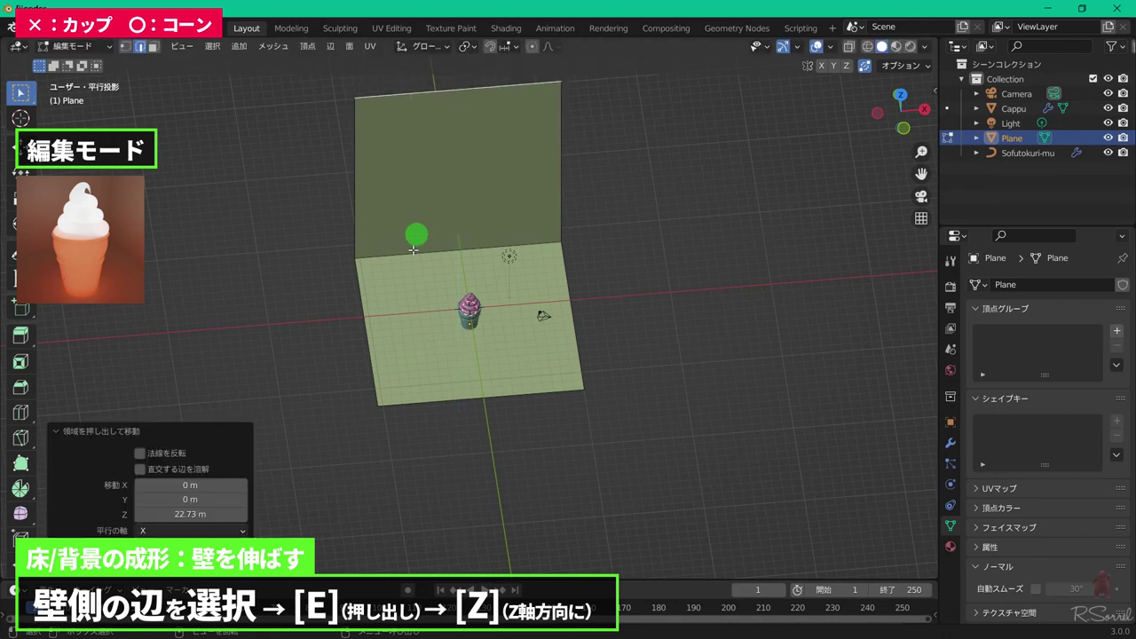
{"action": "left_click", "coordinate": [413, 251]}
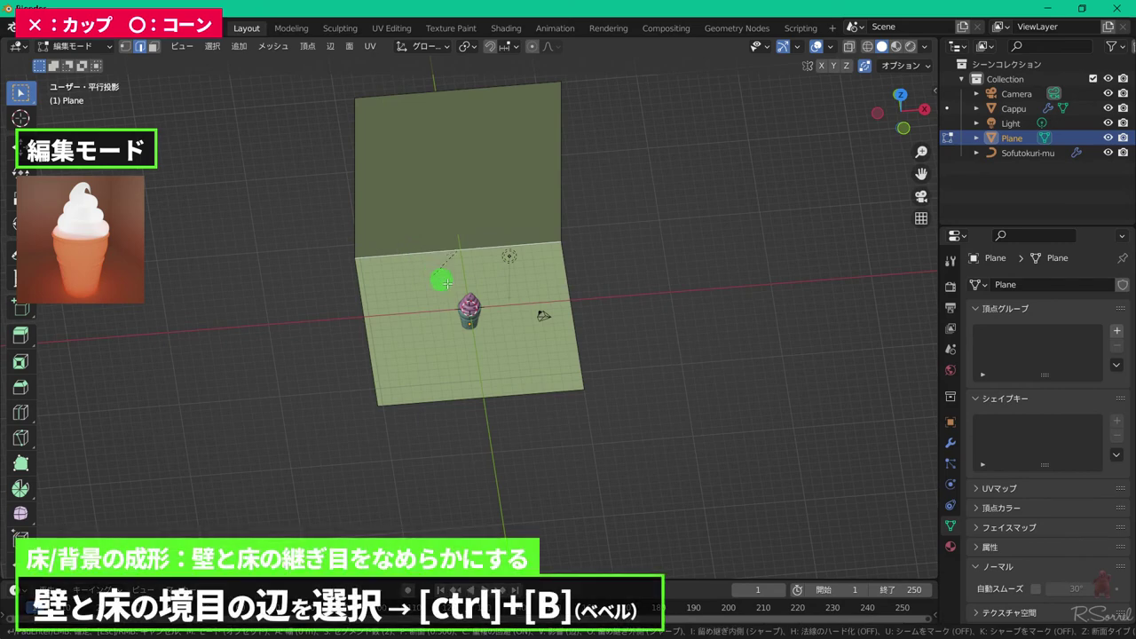
{"action": "key", "text": "ctrl+b"}
{"action": "scroll", "coordinate": [533, 319], "scroll_direction": "up", "scroll_amount": 8}
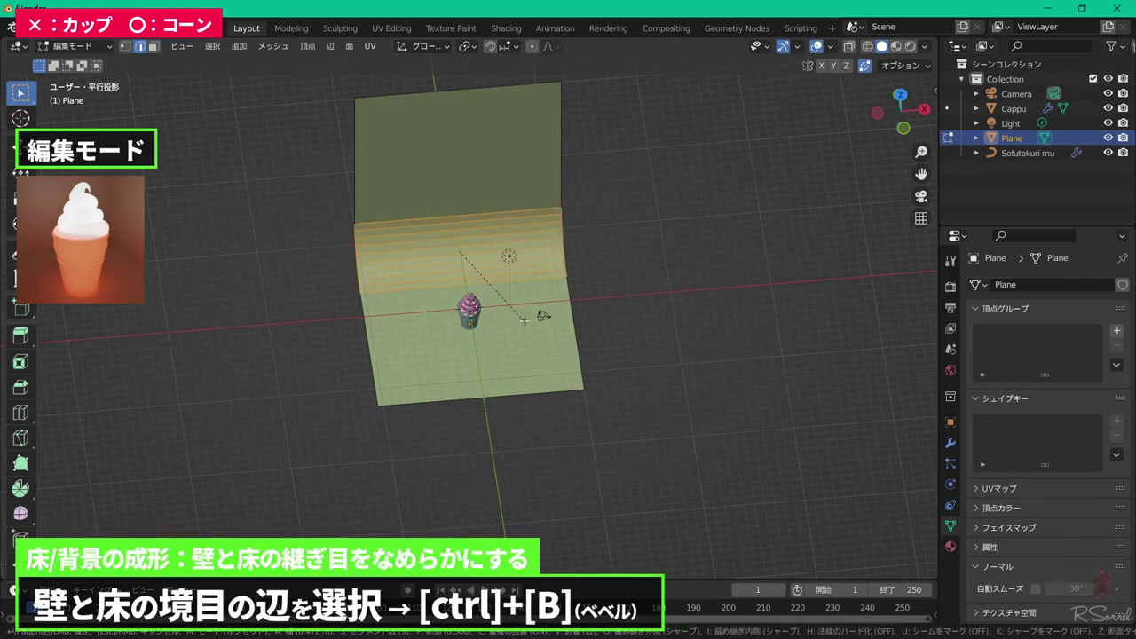
- Round the seam with a 9-segment bevel and shade the backdrop smooth
{"action": "left_click", "coordinate": [631, 329]}
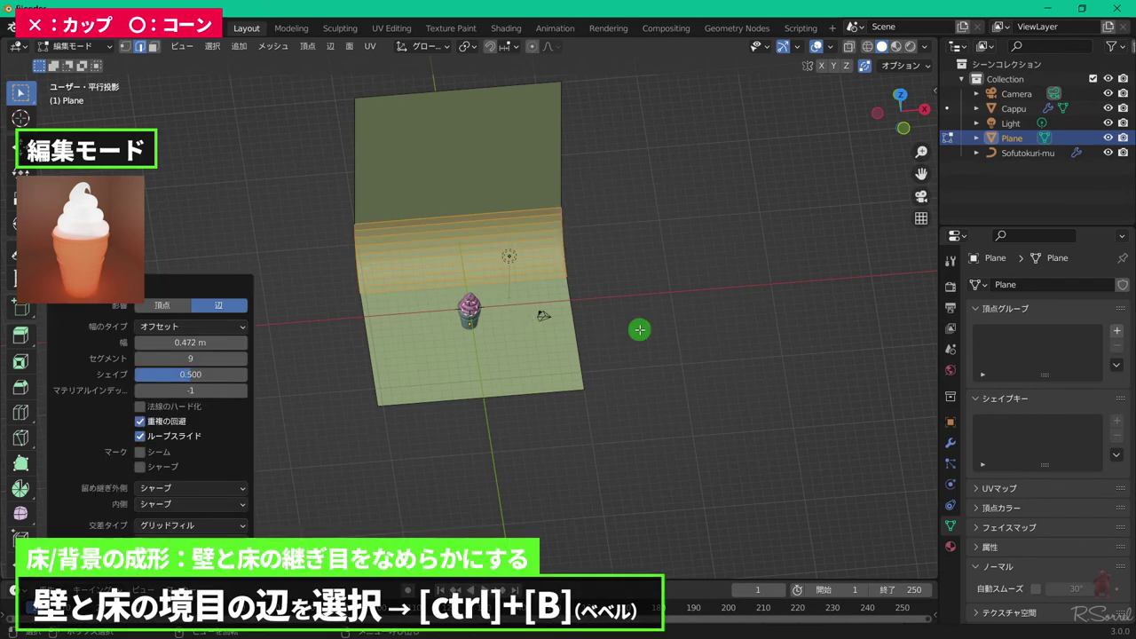
{"action": "key", "text": "Tab"}
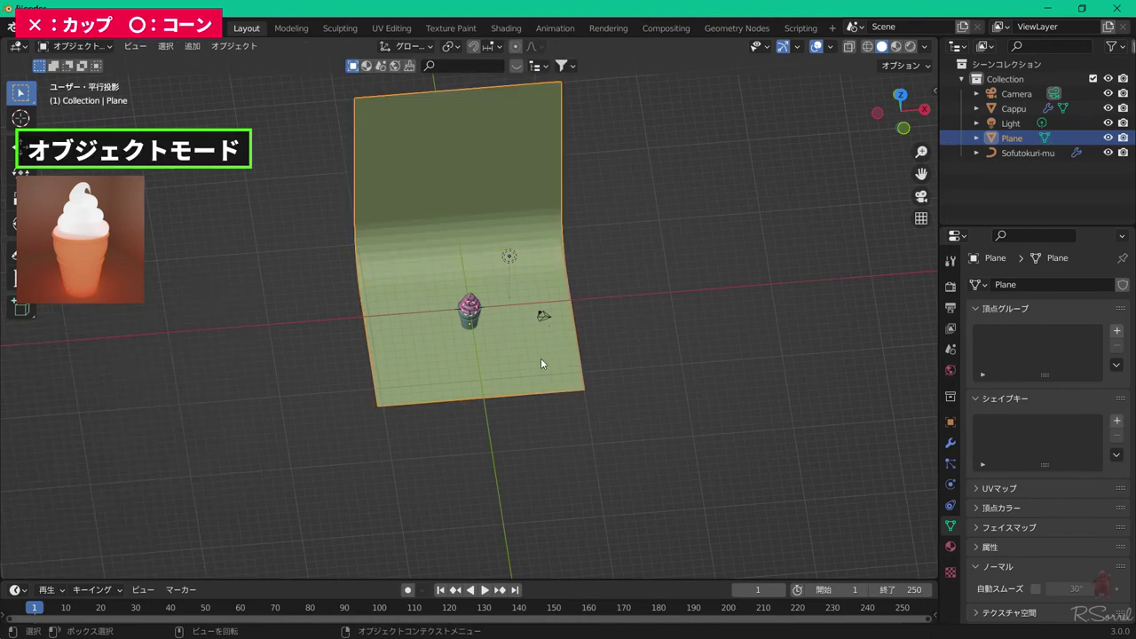
{"action": "right_click", "coordinate": [542, 363]}
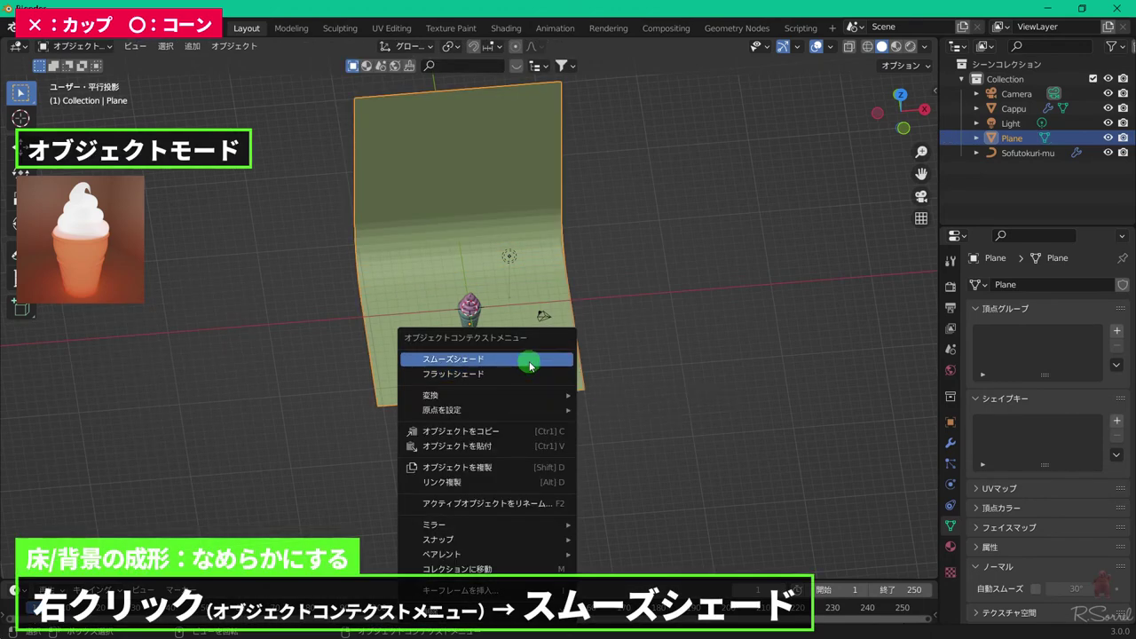
{"action": "left_click", "coordinate": [531, 359]}
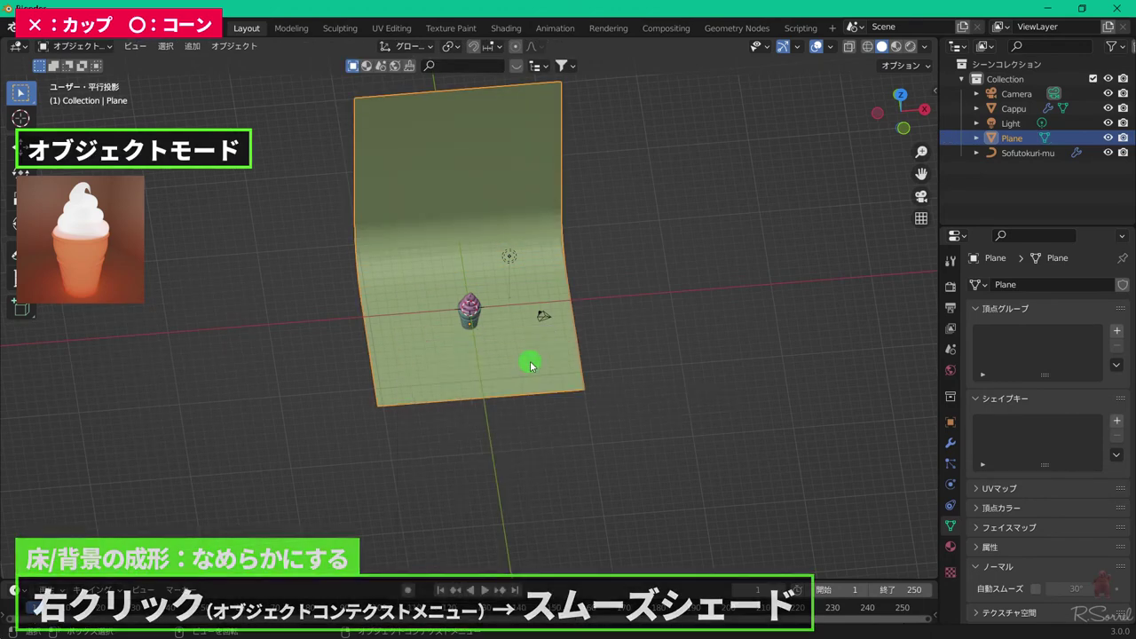
- Apply the backdrop's rotation and scale and rename it Yuka
{"action": "key", "text": "ctrl+a"}
{"action": "left_click", "coordinate": [530, 363]}
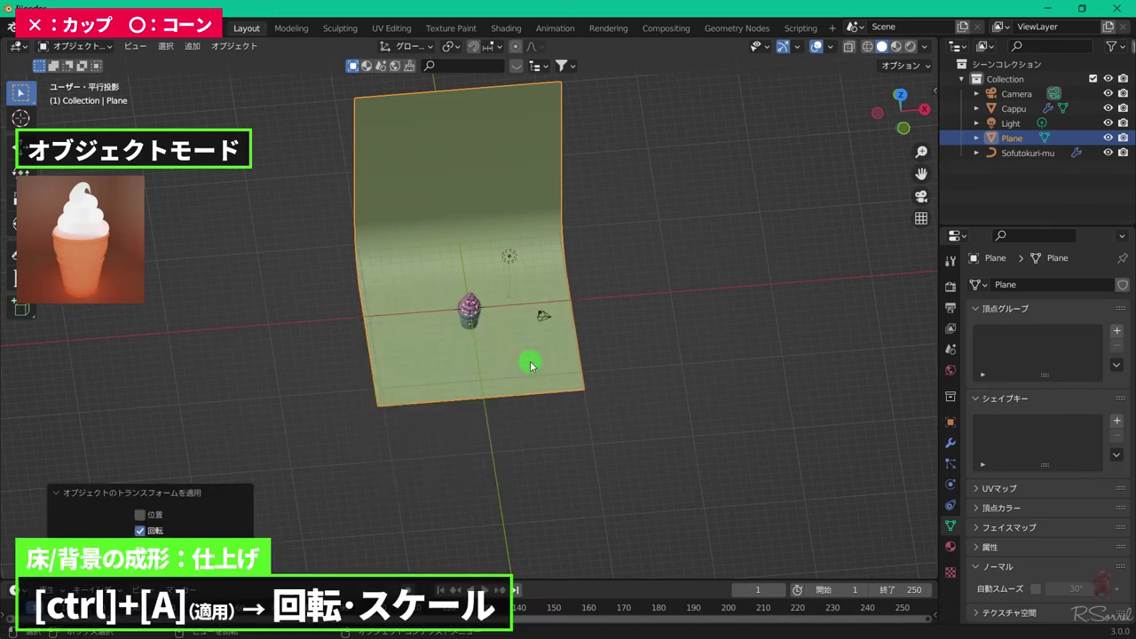
{"action": "key", "text": "F2"}
{"action": "type", "text": "Yuka"}
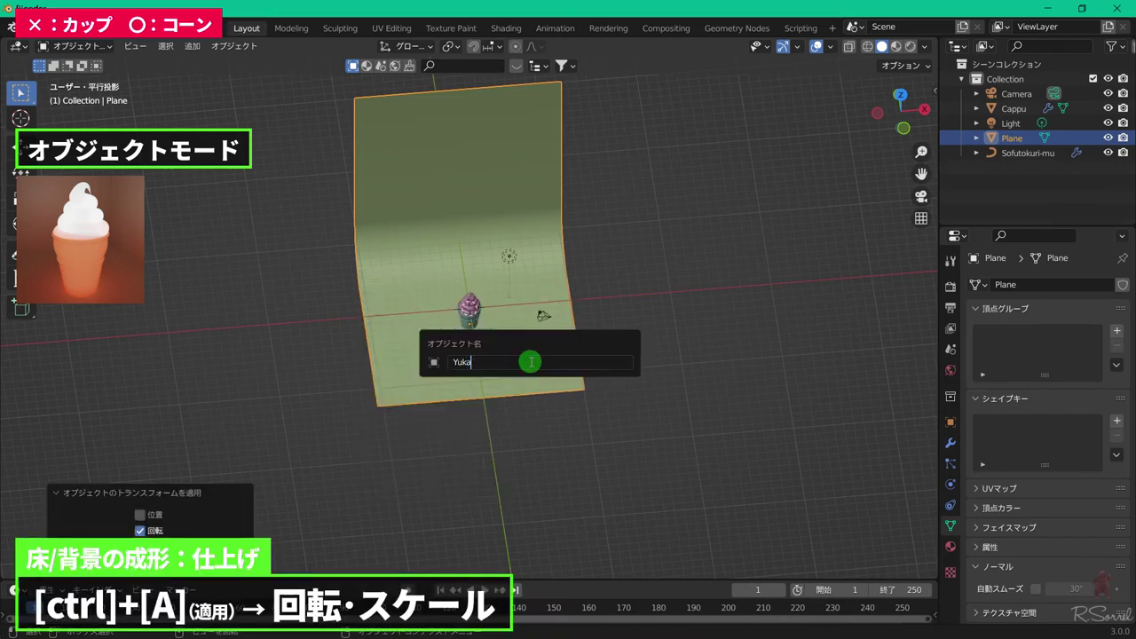
{"action": "key", "text": "Return"}
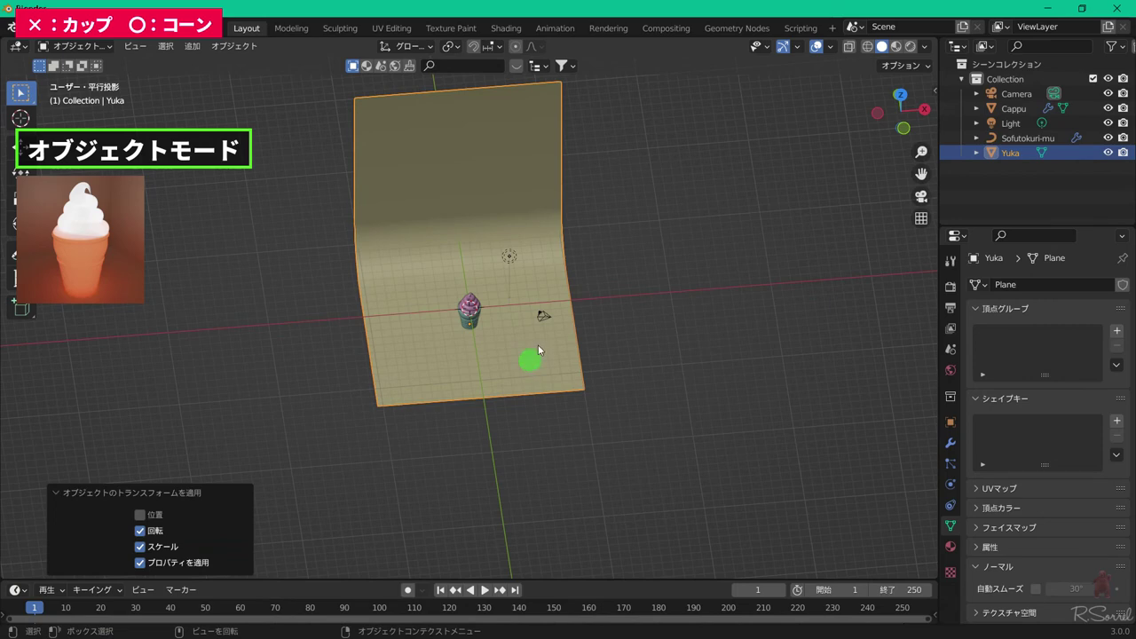
- Enlarge the bottom timeline area and turn it into a Shader Editor
{"action": "left_click", "coordinate": [506, 27]}
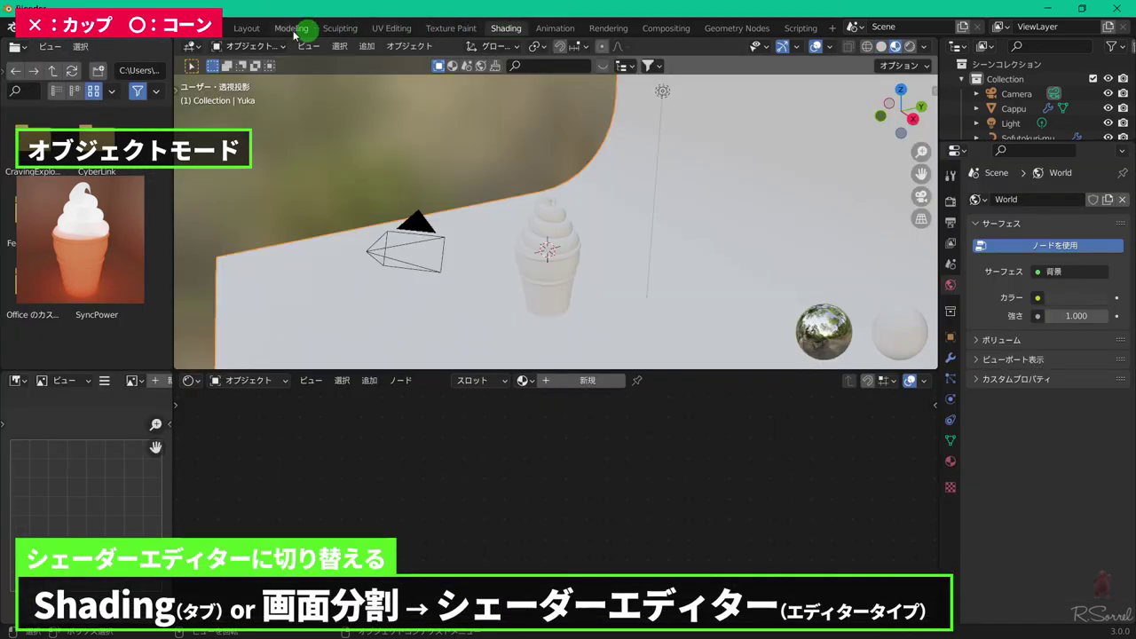
{"action": "left_click", "coordinate": [251, 31]}
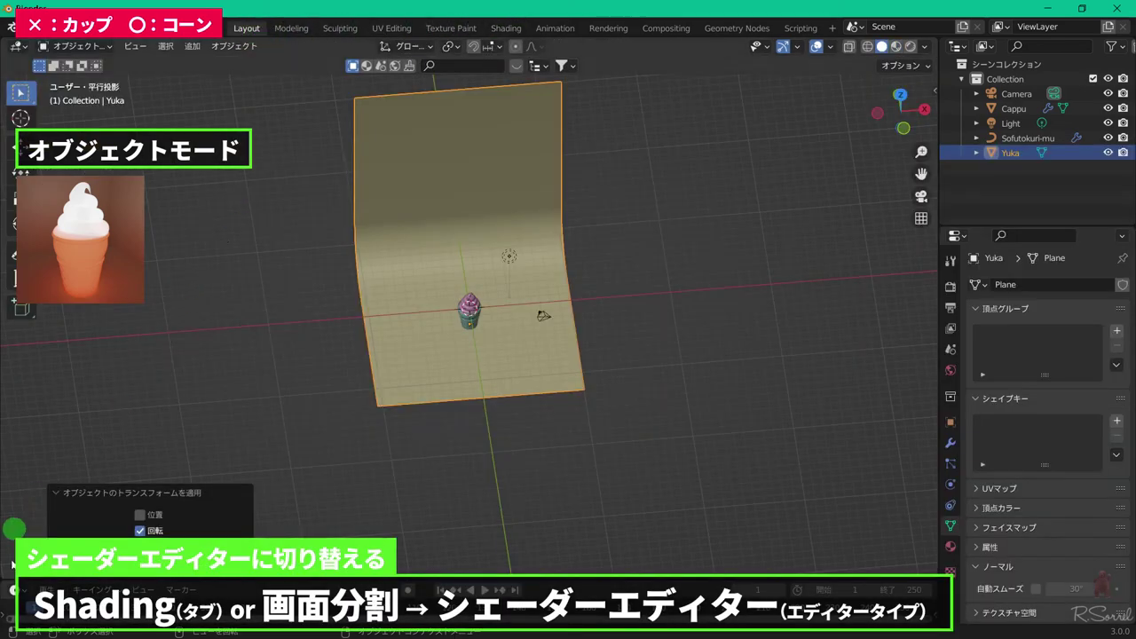
{"action": "left_click_drag", "start_coordinate": [27, 584], "coordinate": [93, 283]}
{"action": "left_click", "coordinate": [16, 293]}
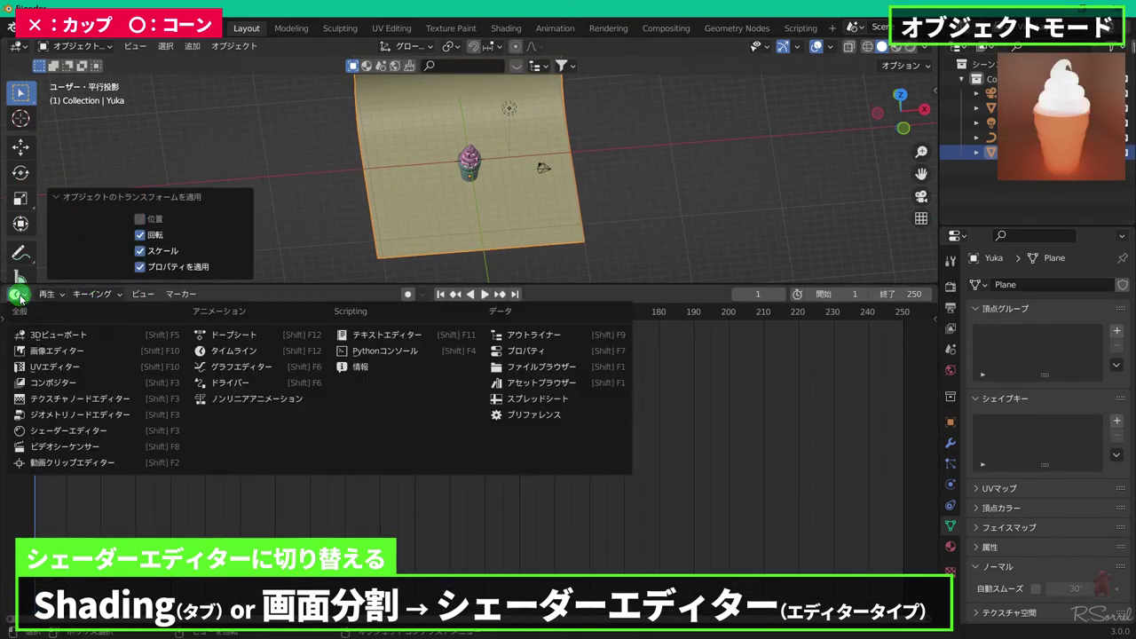
{"action": "left_click", "coordinate": [62, 435]}
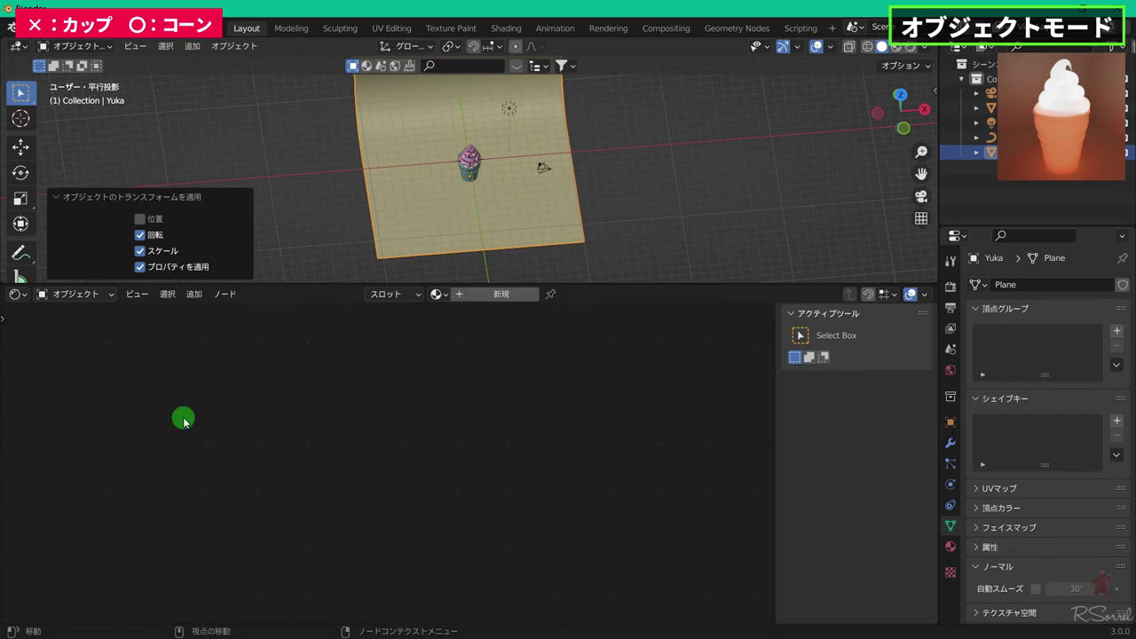
- Rearrange areas so the 3D view spans full height, hide the sidebar, and switch to Rendered shading
{"action": "left_click_drag", "start_coordinate": [935, 43], "coordinate": [404, 71]}
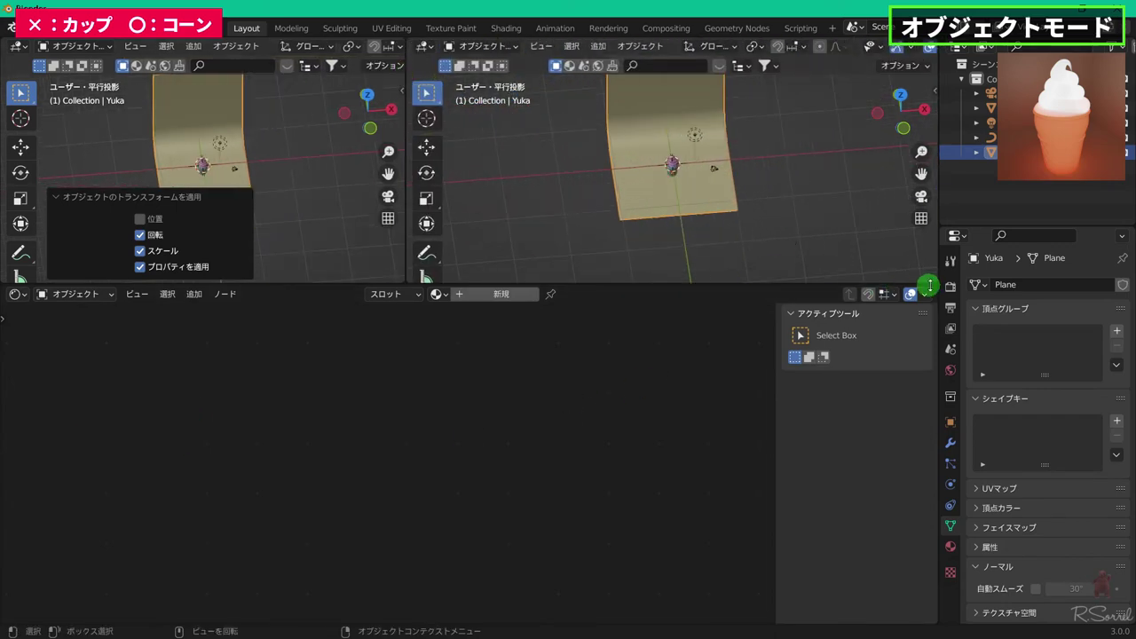
{"action": "left_click_drag", "start_coordinate": [923, 286], "coordinate": [897, 251]}
{"action": "key", "text": "n"}
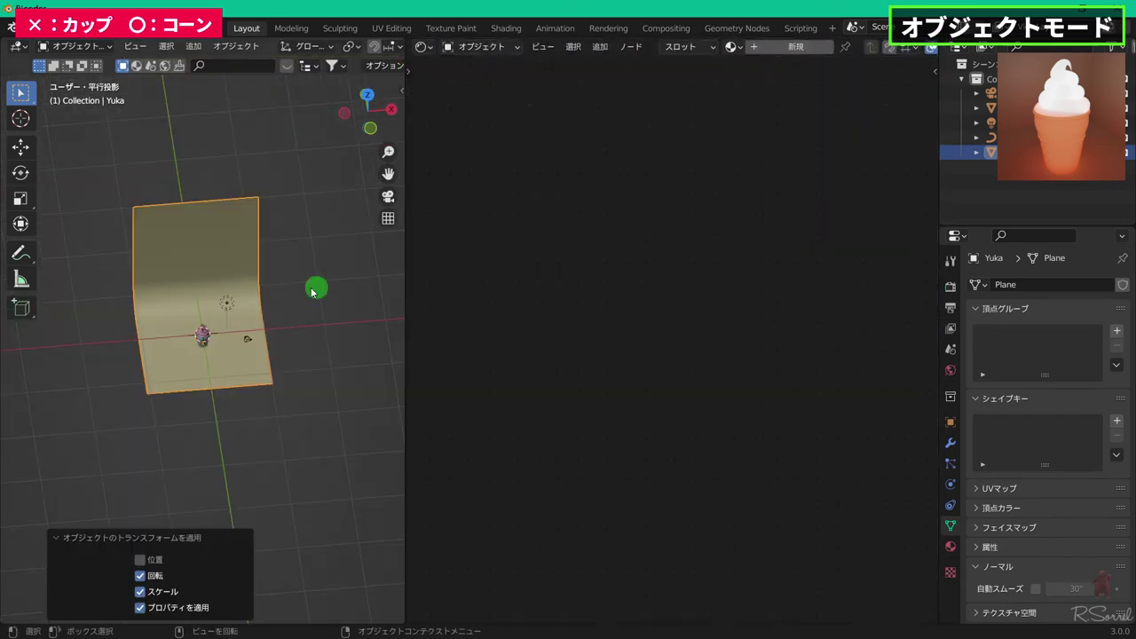
{"action": "scroll", "coordinate": [375, 46], "scroll_direction": "down", "scroll_amount": 5}
{"action": "scroll", "coordinate": [376, 46], "scroll_direction": "down", "scroll_amount": 2}
{"action": "left_click", "coordinate": [375, 47]}
{"action": "middle_click_drag", "start_coordinate": [326, 363], "coordinate": [285, 340]}
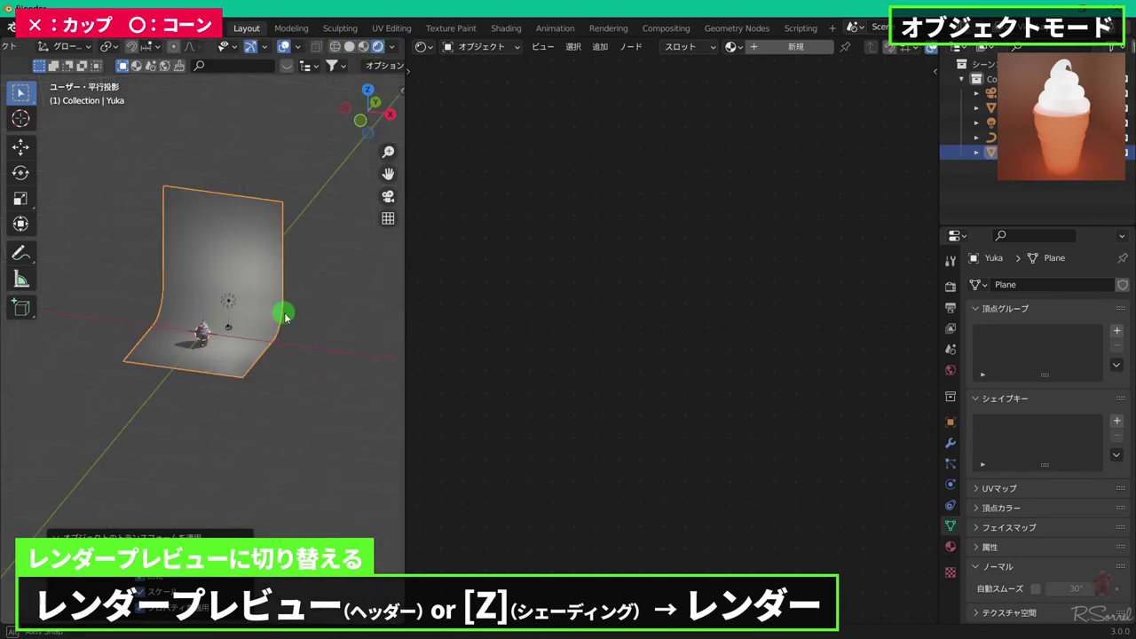
{"action": "scroll", "coordinate": [287, 336], "scroll_direction": "up", "scroll_amount": 5}
{"action": "scroll", "coordinate": [286, 328], "scroll_direction": "up", "scroll_amount": 6}
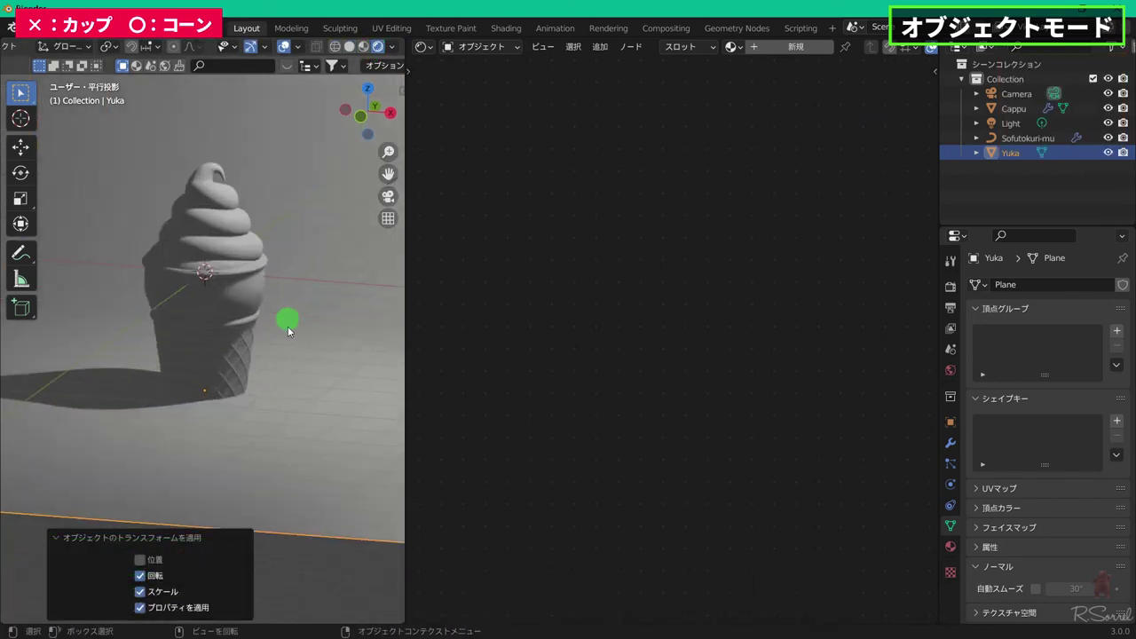
- Delete the scene's light and set the world strength to 3
{"action": "left_click", "coordinate": [1012, 123]}
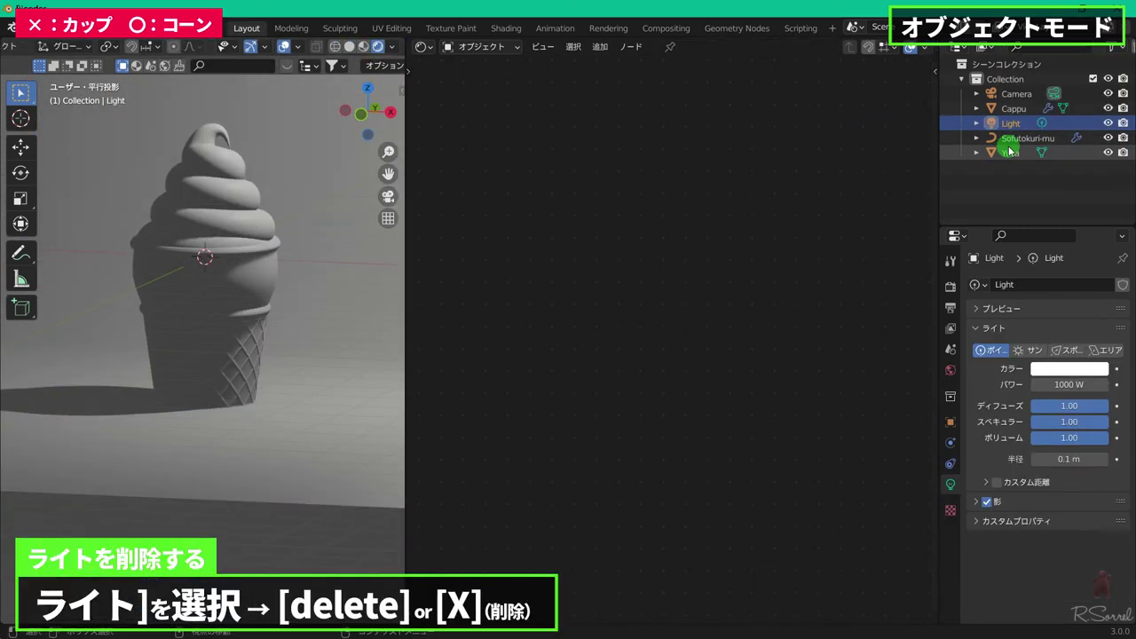
{"action": "key", "text": "Delete"}
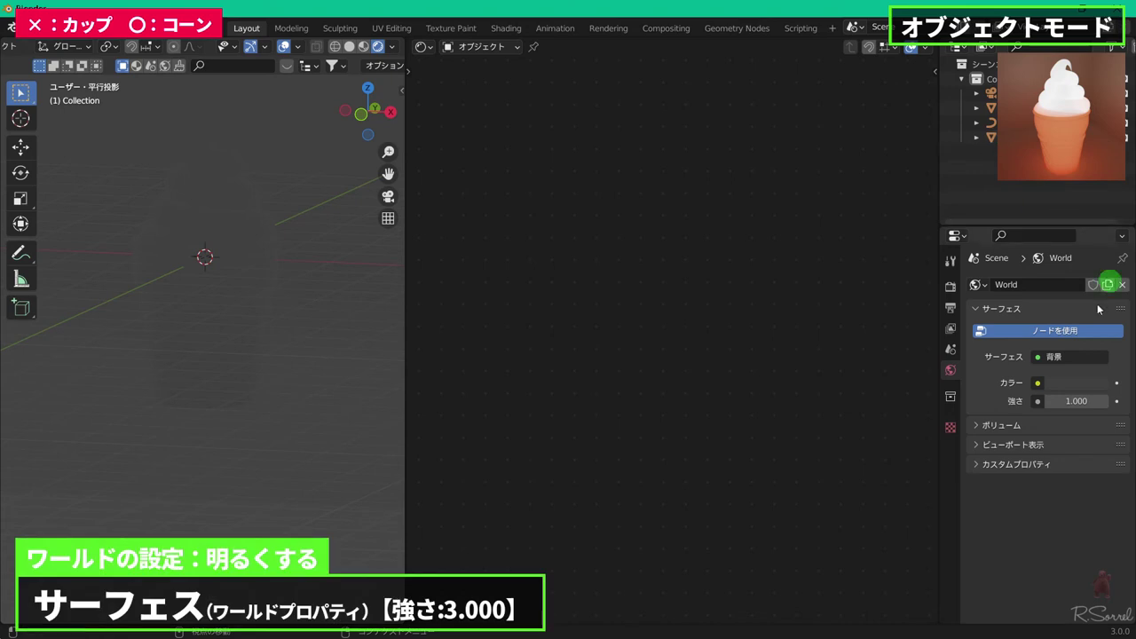
{"action": "left_click", "coordinate": [1075, 401]}
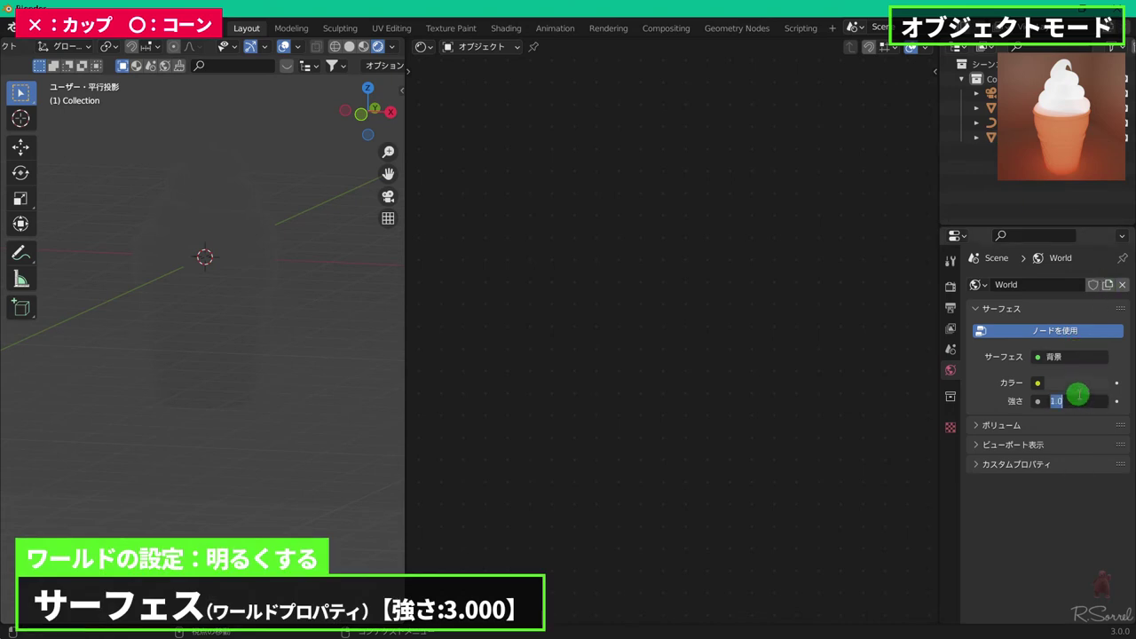
{"action": "type", "text": "3"}
{"action": "key", "text": "Return"}
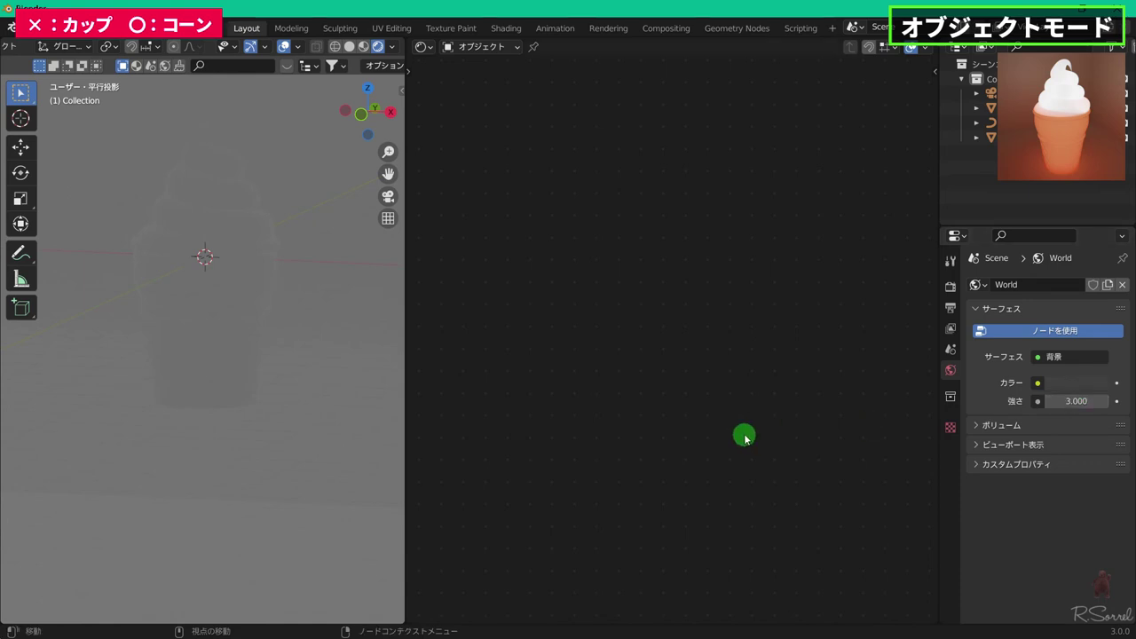
- Give the floor a new material named Yuka with a dark grey base colour (value 0.131)
{"action": "left_click", "coordinate": [335, 452]}
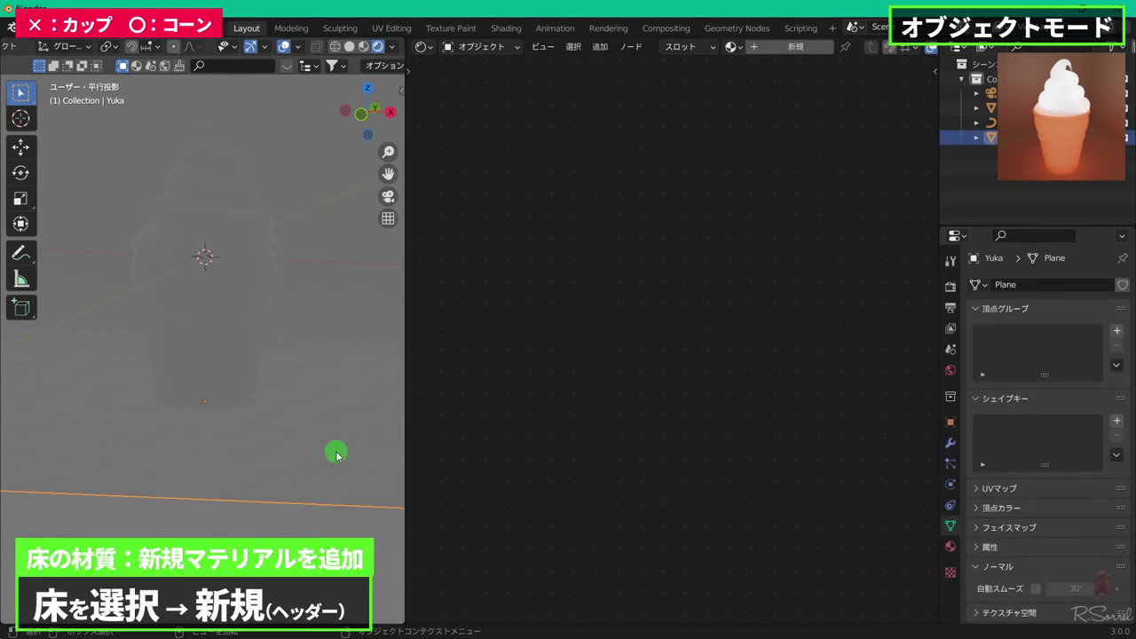
{"action": "left_click", "coordinate": [755, 46]}
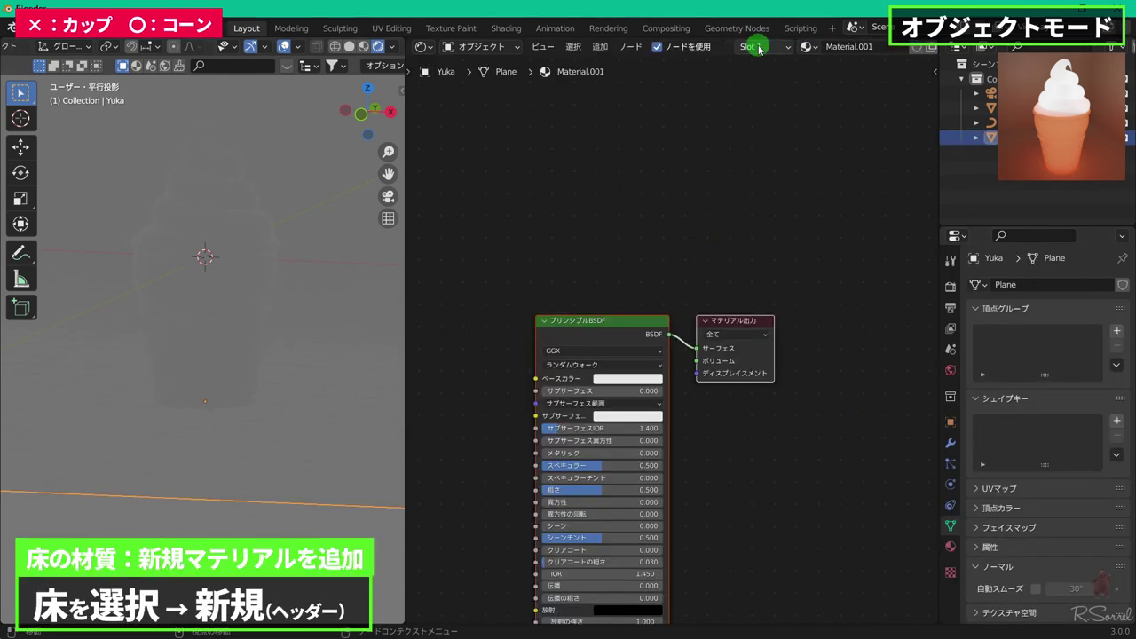
{"action": "left_click", "coordinate": [790, 46]}
{"action": "type", "text": "Yuka"}
{"action": "key", "text": "Return"}
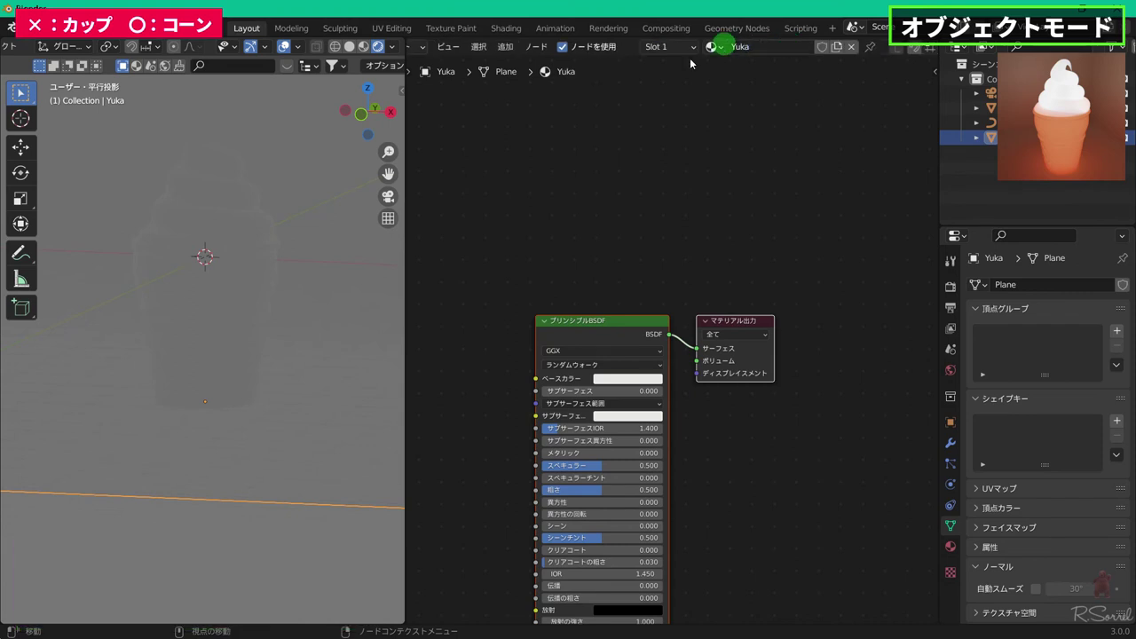
{"action": "middle_click_drag", "start_coordinate": [700, 464], "coordinate": [695, 272]}
{"action": "left_click", "coordinate": [624, 166]}
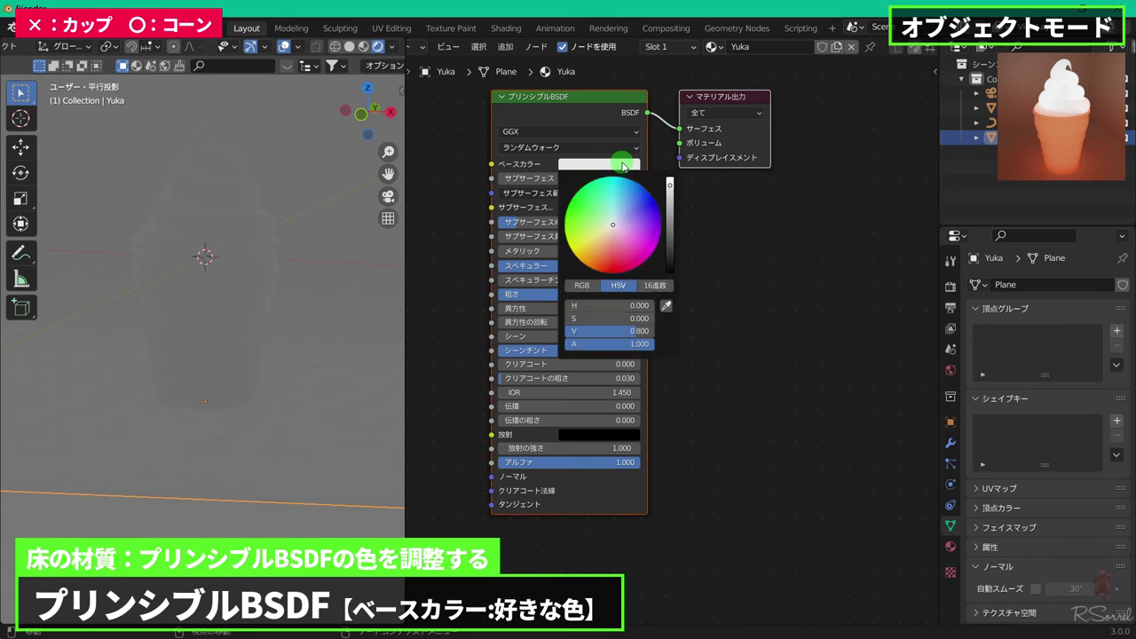
{"action": "left_click_drag", "start_coordinate": [670, 183], "coordinate": [667, 241]}
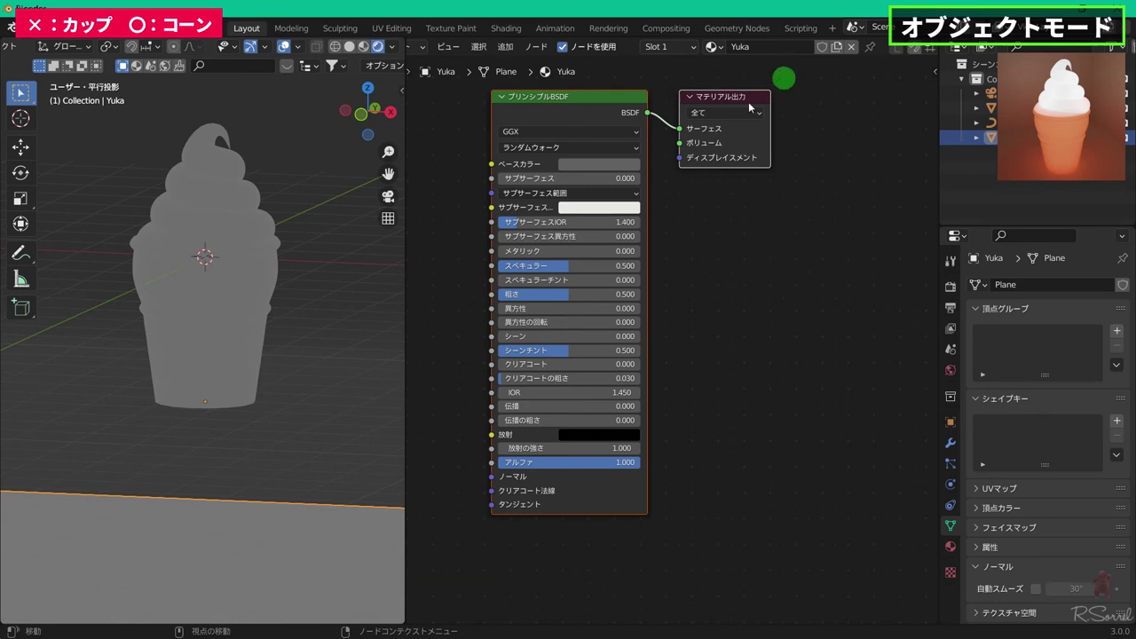
{"action": "left_click", "coordinate": [246, 331]}
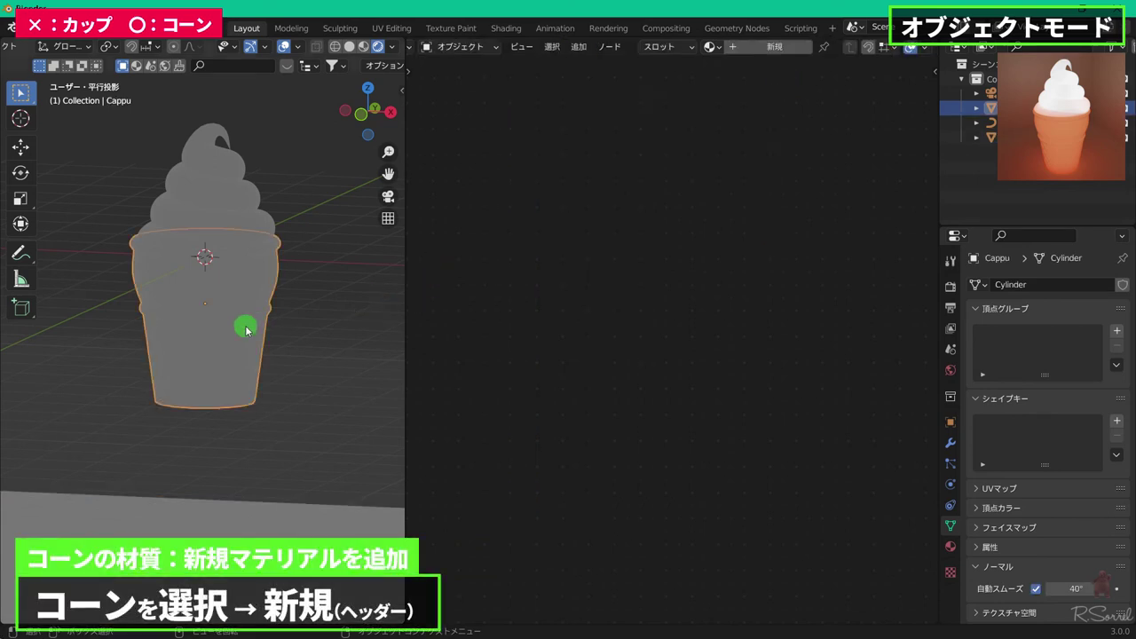
- Create a new material named Cappu for the cone with an orange base colour
{"action": "left_click", "coordinate": [772, 49]}
{"action": "double_click", "coordinate": [766, 48]}
{"action": "type", "text": "Capp"}
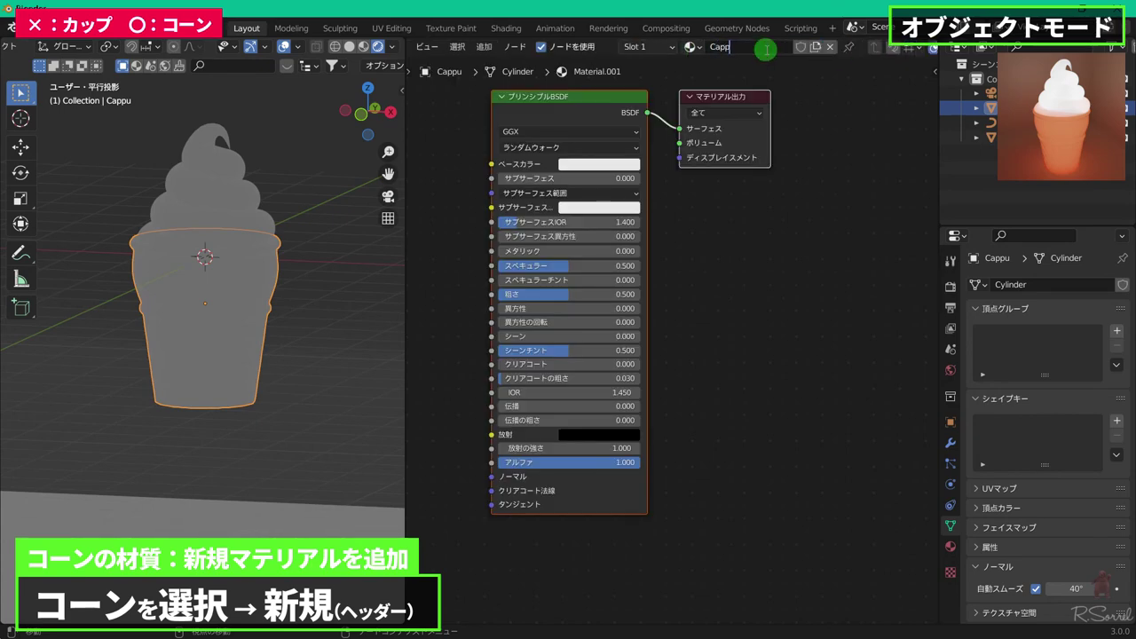
{"action": "type", "text": "u"}
{"action": "key", "text": "Return"}
{"action": "left_click", "coordinate": [599, 165]}
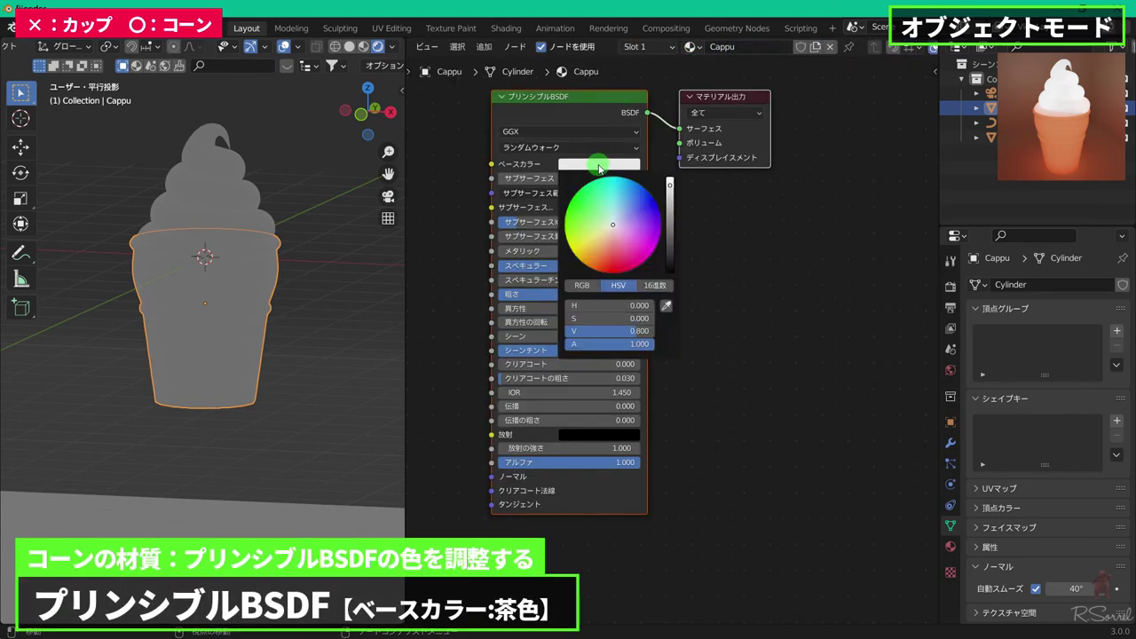
{"action": "left_click_drag", "start_coordinate": [615, 231], "coordinate": [601, 256]}
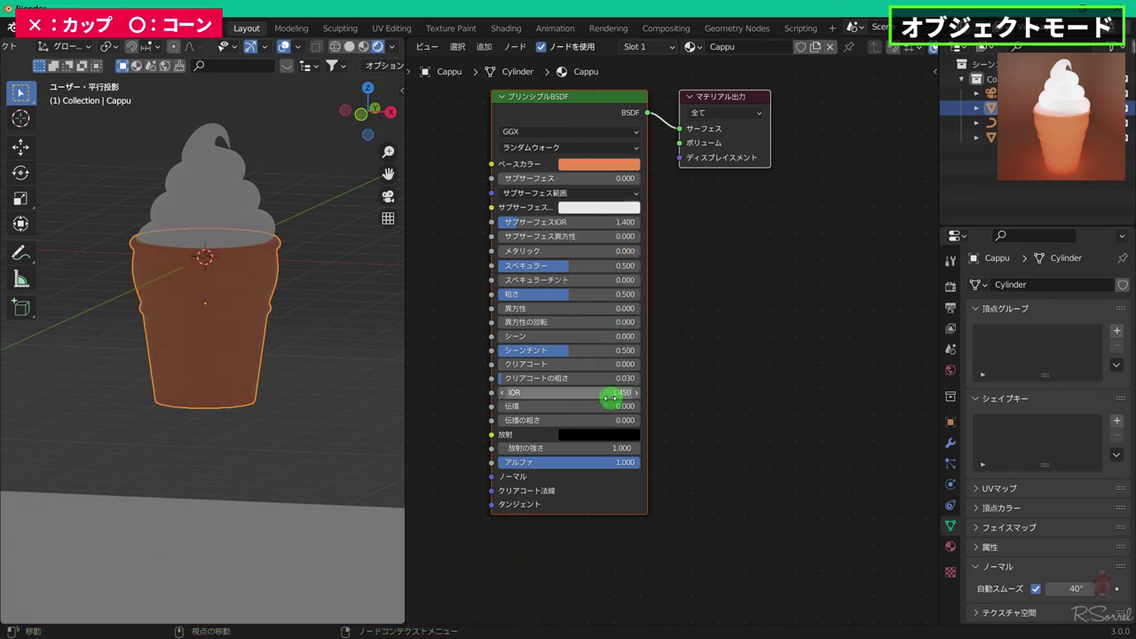
- Try a white emission colour on the cone's material, then undo it
{"action": "left_click", "coordinate": [609, 434]}
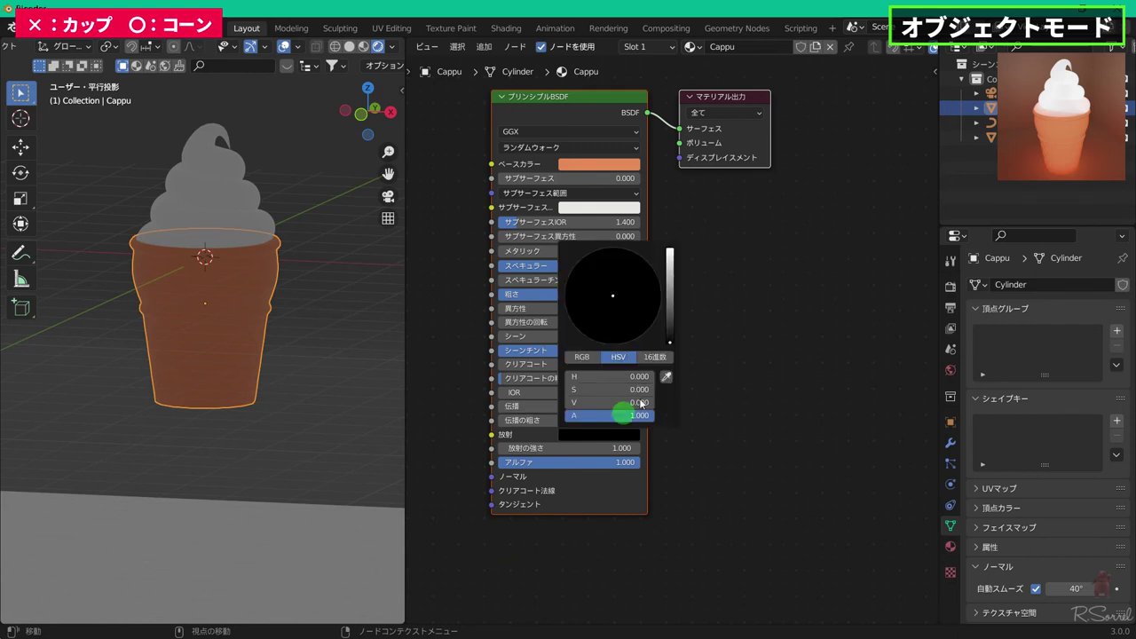
{"action": "left_click_drag", "start_coordinate": [669, 340], "coordinate": [671, 254]}
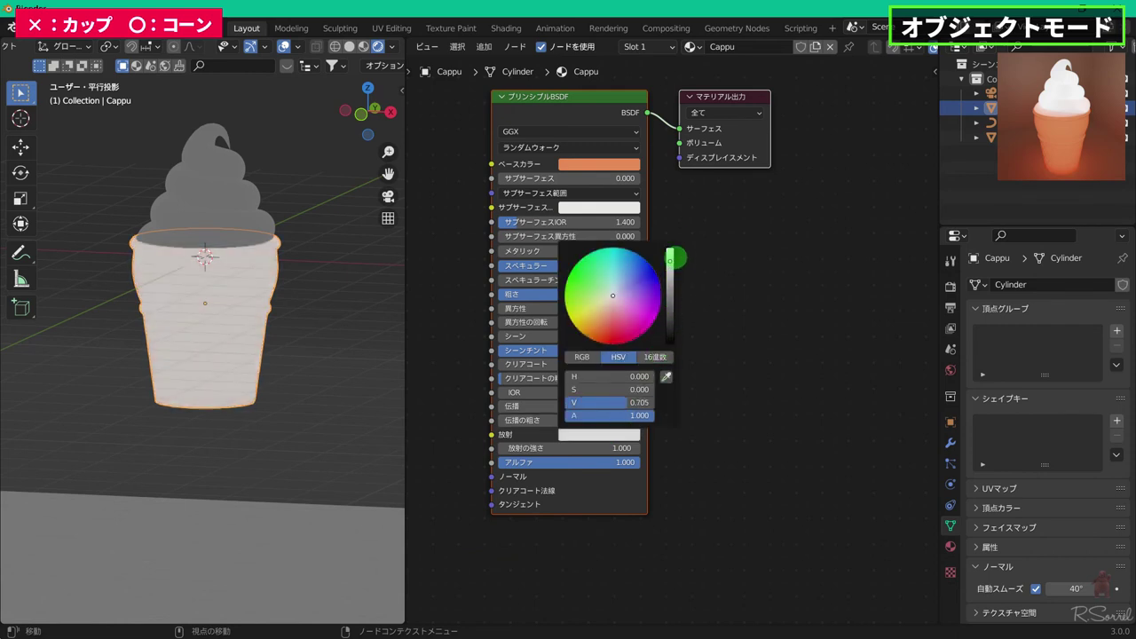
{"action": "left_click", "coordinate": [179, 298]}
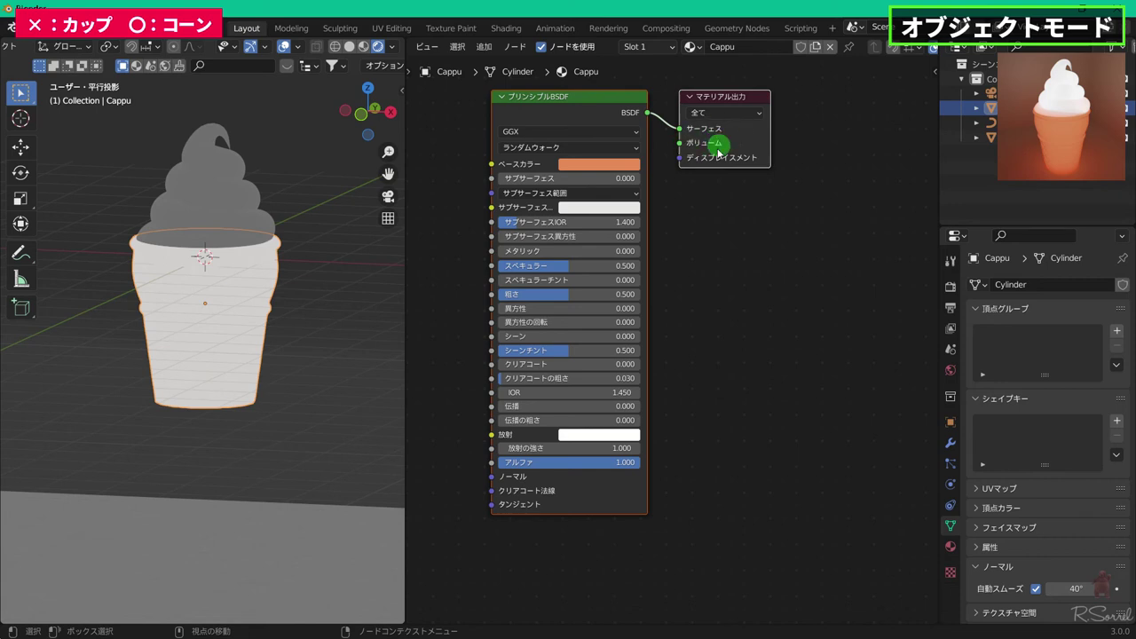
{"action": "key", "text": "ctrl+z"}
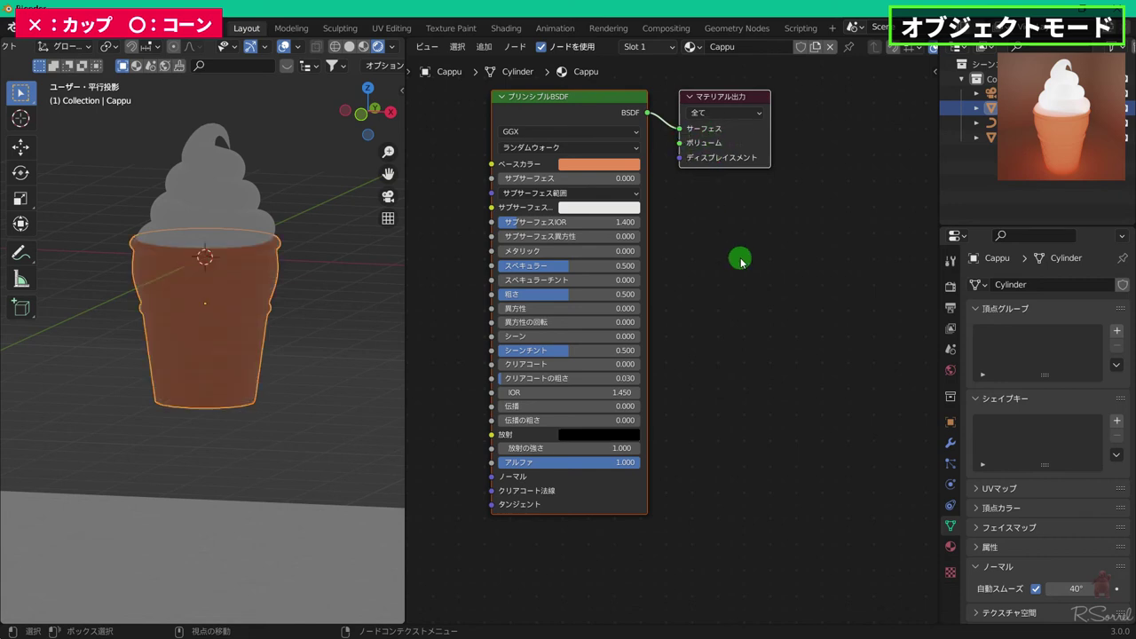
- Add an Emission shader node and connect it to the Material Output's Volume input
{"action": "key", "text": "shift+a"}
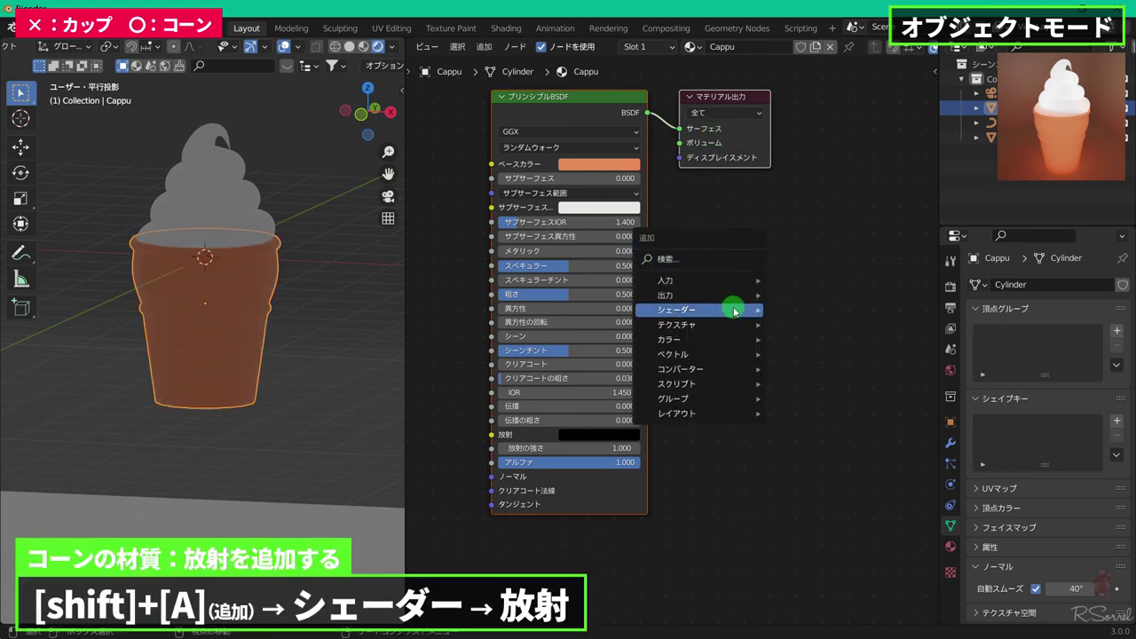
{"action": "mouse_move", "coordinate": [733, 309]}
{"action": "left_click", "coordinate": [804, 340]}
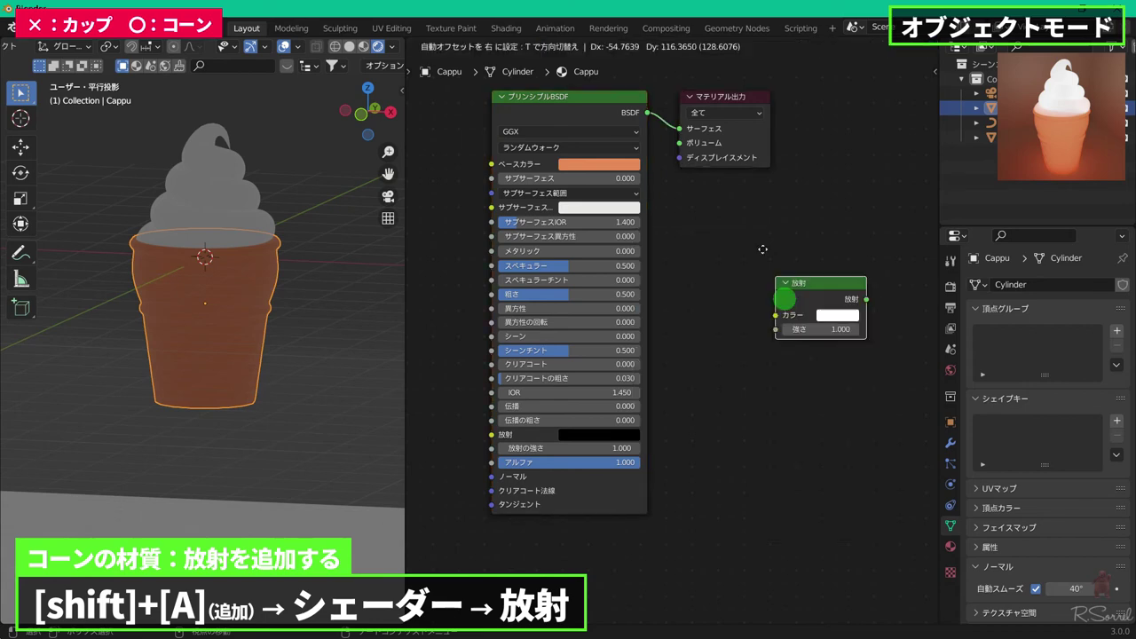
{"action": "left_click", "coordinate": [723, 209]}
{"action": "left_click_drag", "start_coordinate": [734, 95], "coordinate": [873, 87]}
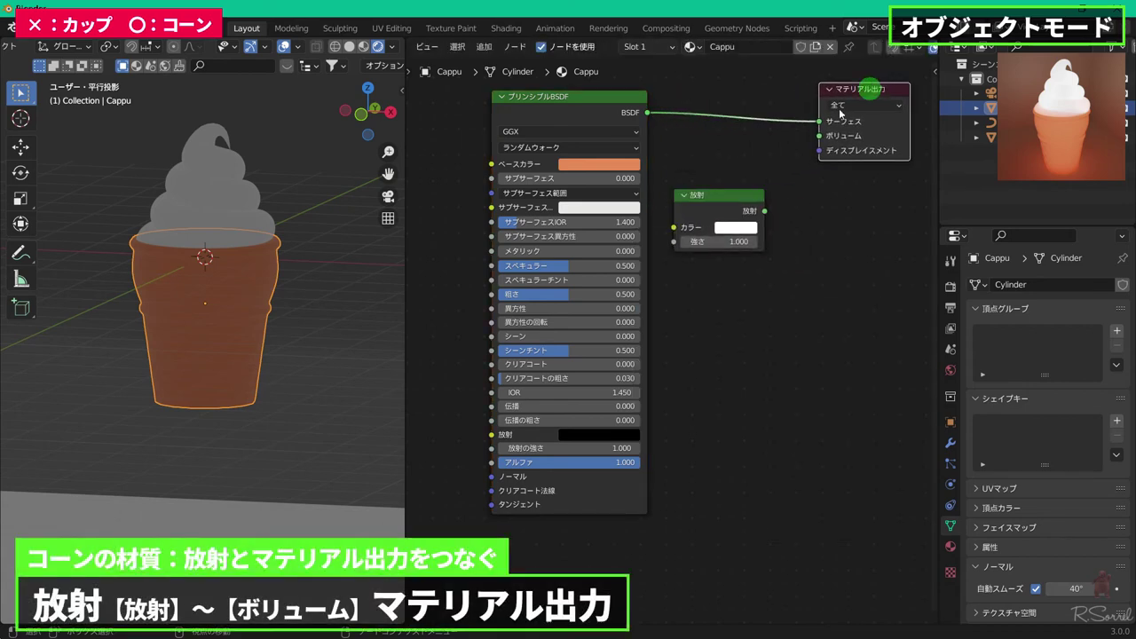
{"action": "left_click_drag", "start_coordinate": [737, 195], "coordinate": [739, 149]}
{"action": "key", "text": "f"}
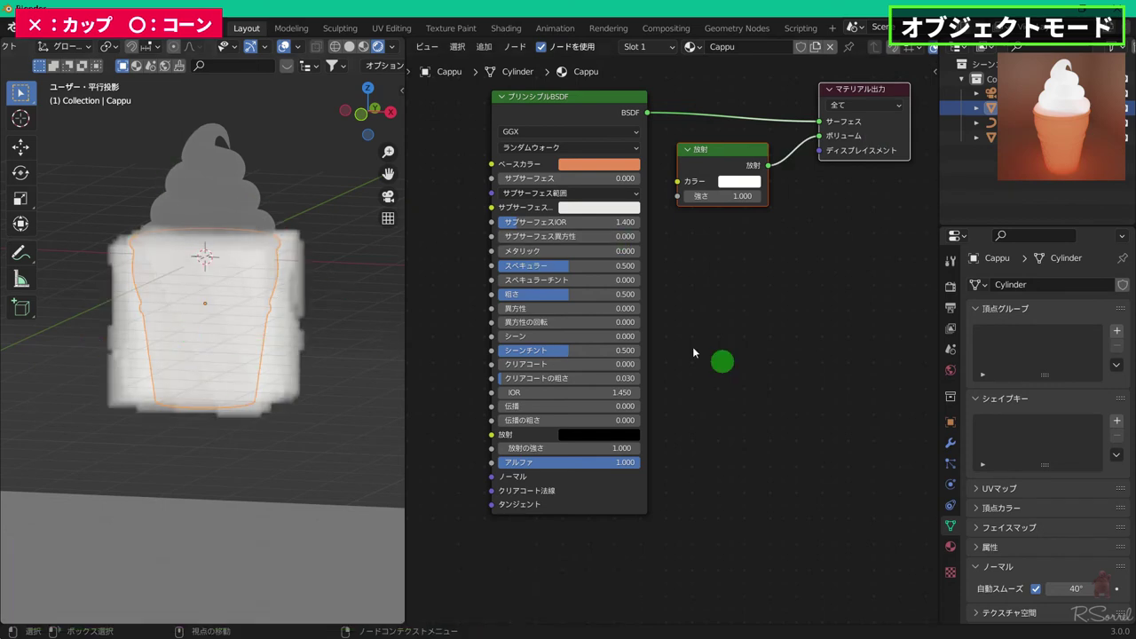
- Switch the render engine to Cycles and set the cone's Transmission to 0.100
{"action": "left_click", "coordinate": [949, 287]}
{"action": "left_click", "coordinate": [1065, 285]}
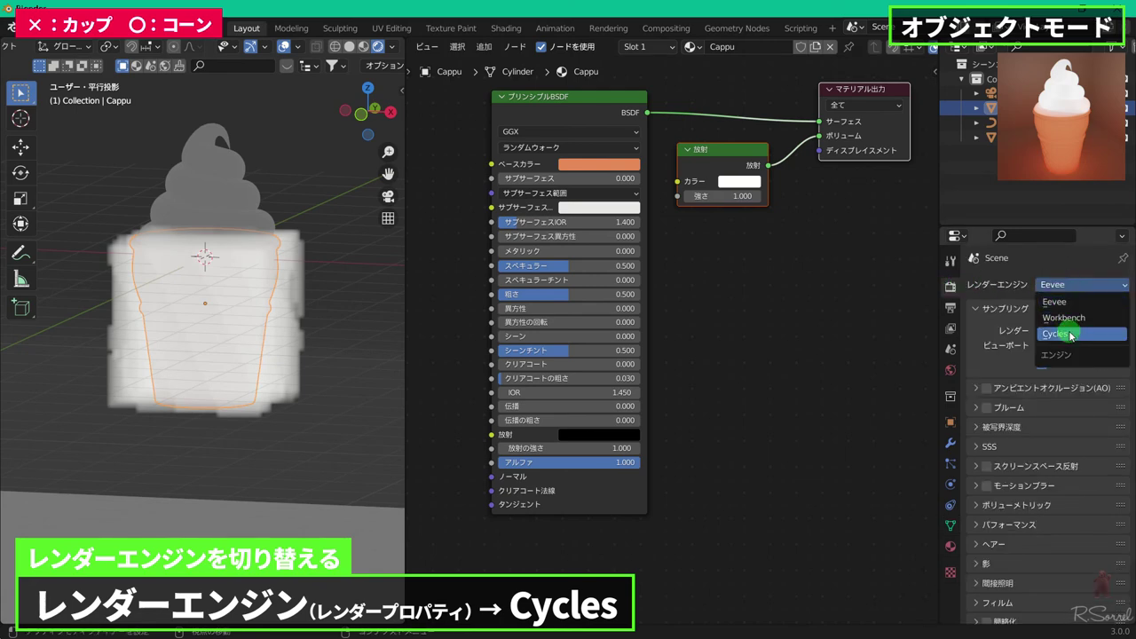
{"action": "left_click", "coordinate": [1071, 334]}
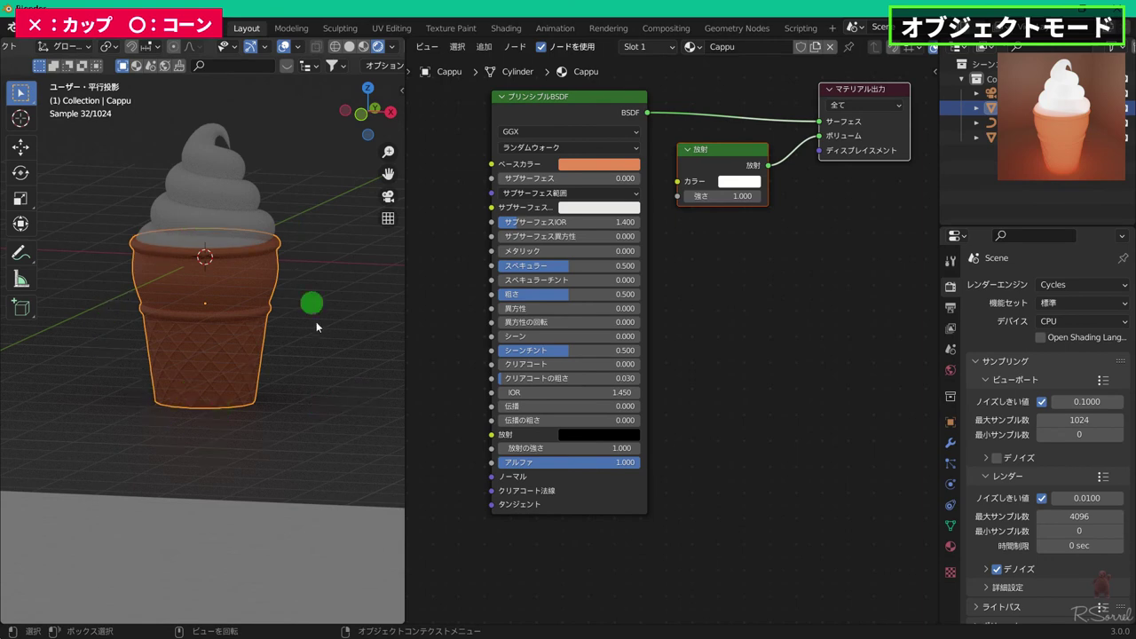
{"action": "left_click", "coordinate": [540, 406]}
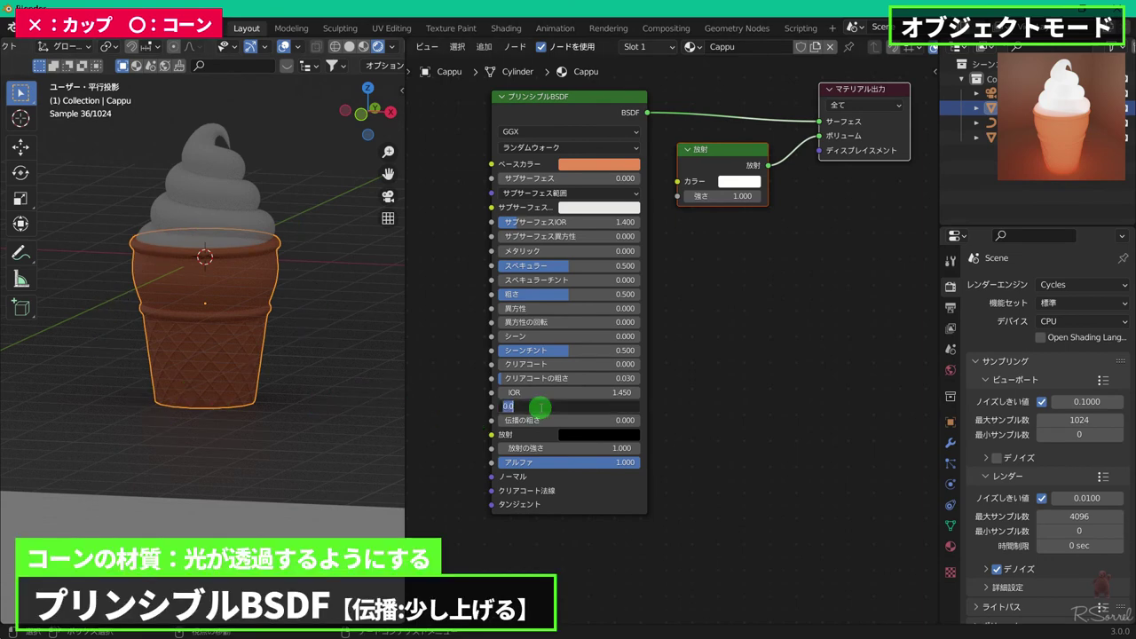
{"action": "type", "text": "0.1"}
{"action": "key", "text": "Return"}
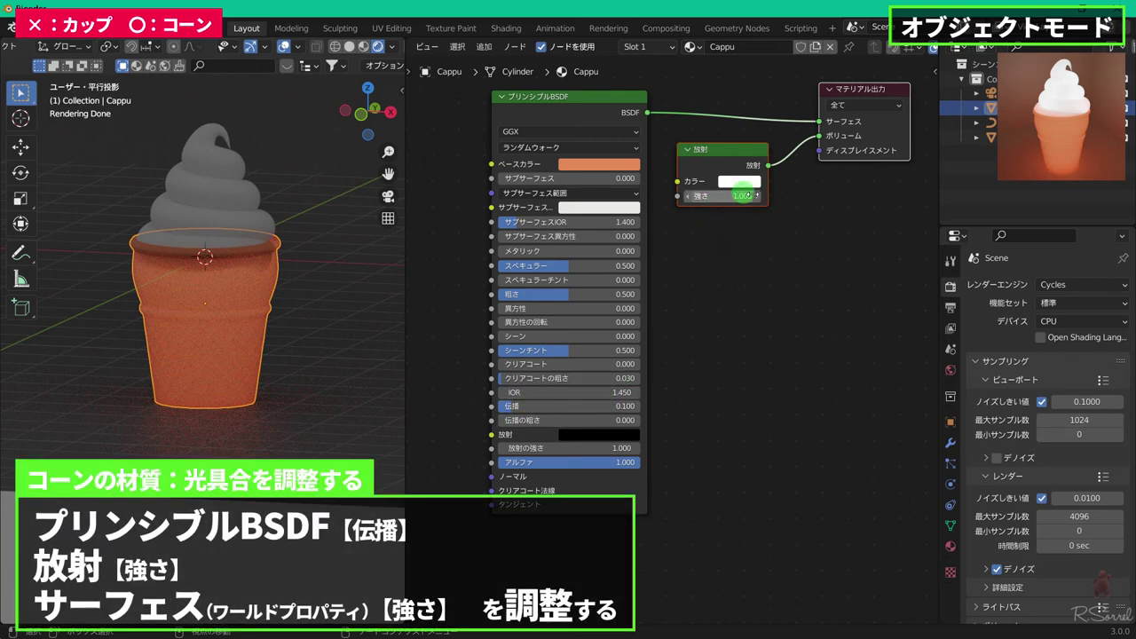
{"action": "left_click", "coordinate": [950, 369]}
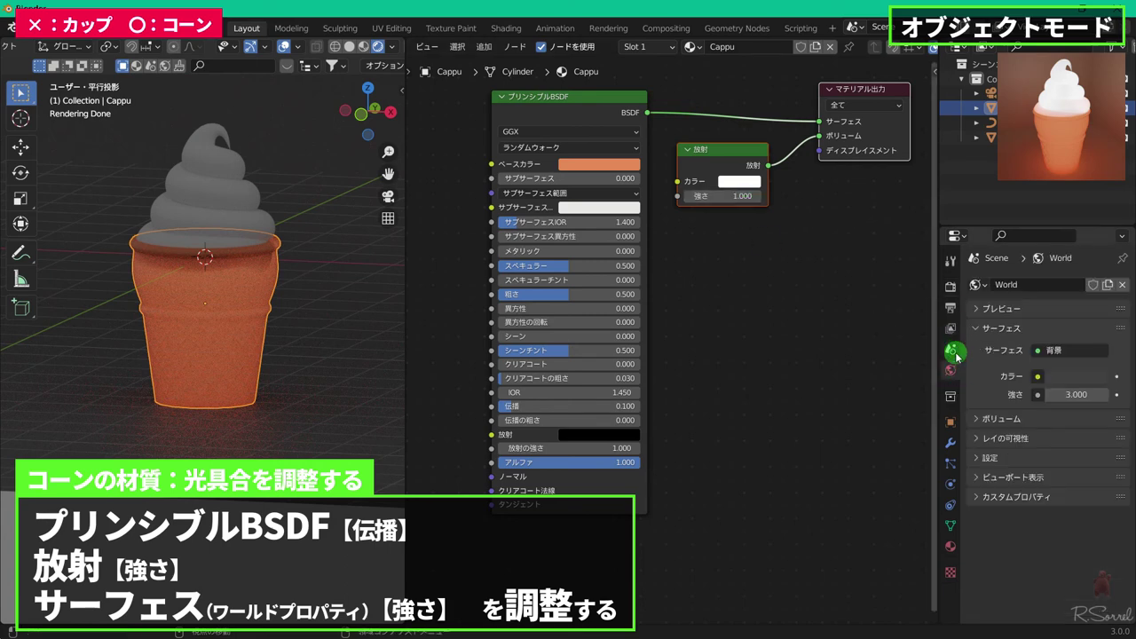
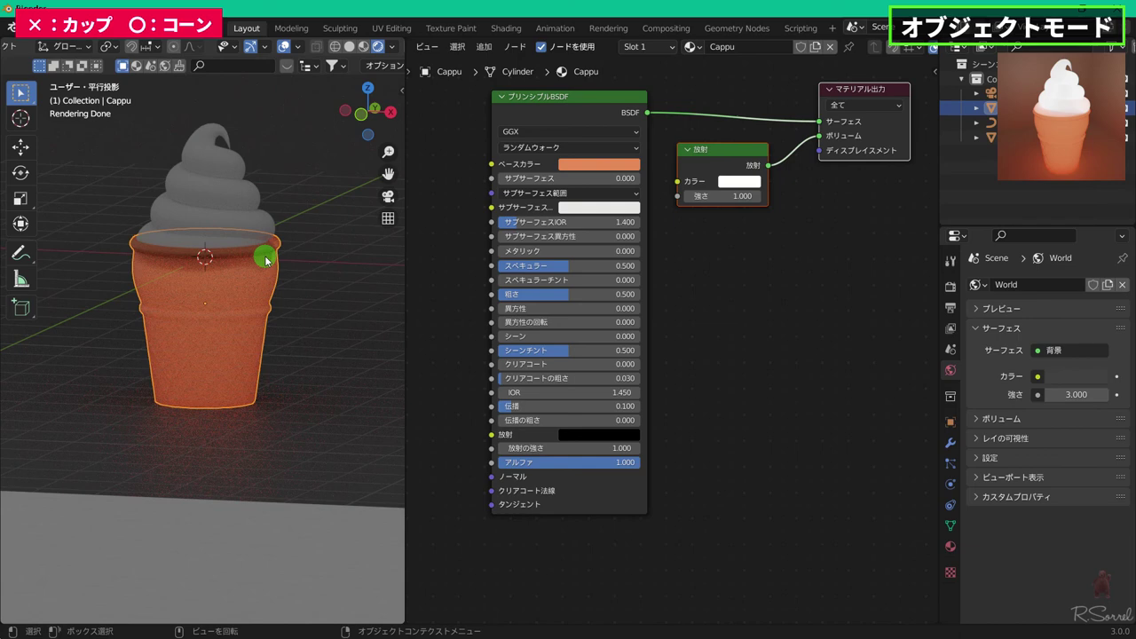
- In Solid shading, select the Sofutokuri-mu swirl and delete its Subdivision Surface modifier
{"action": "left_click", "coordinate": [349, 47]}
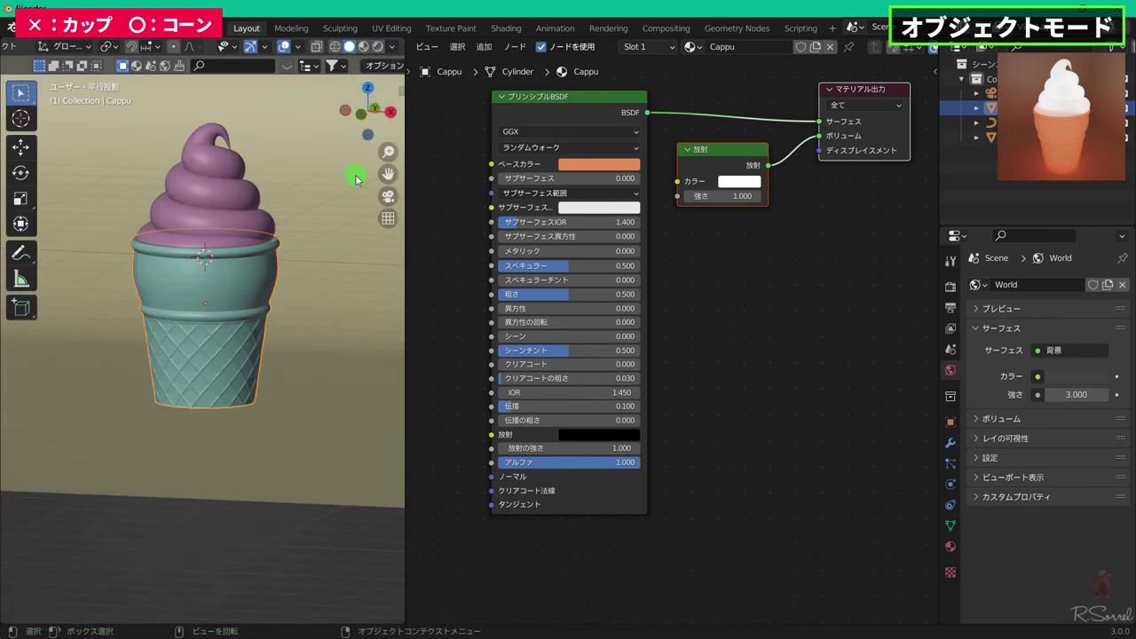
{"action": "key", "text": "alt+z"}
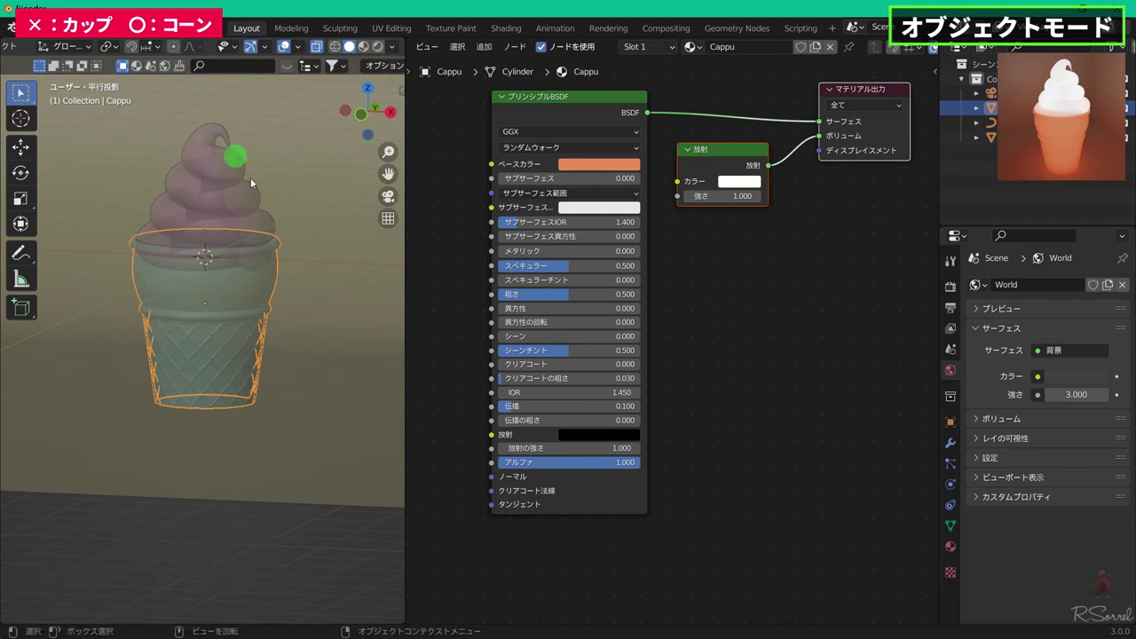
{"action": "key", "text": "alt+z"}
{"action": "left_click", "coordinate": [217, 184]}
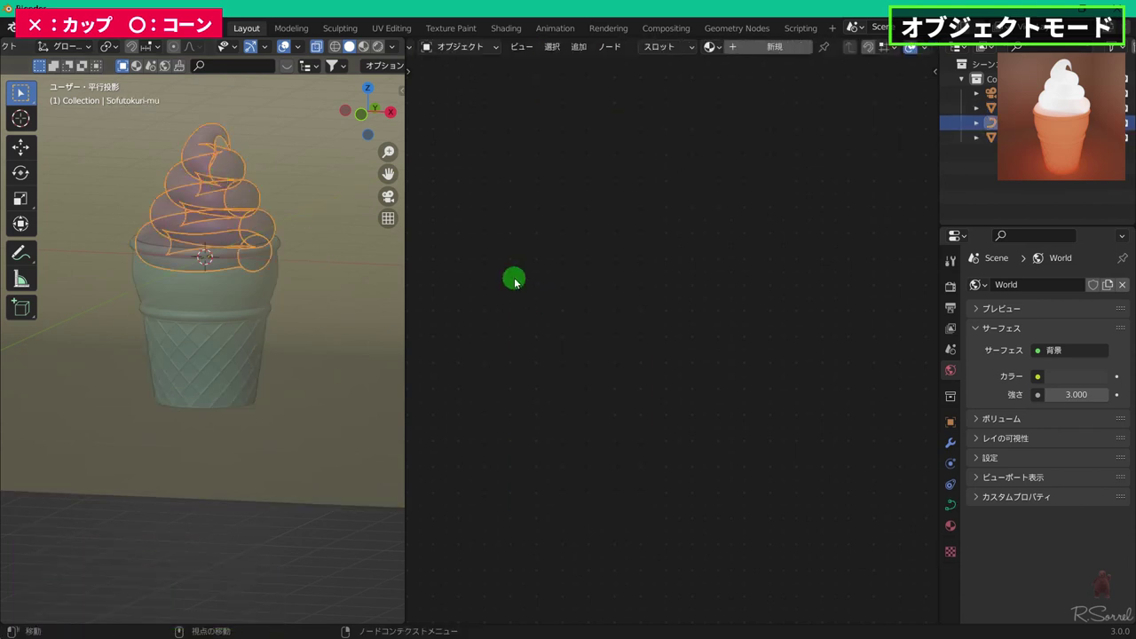
{"action": "left_click", "coordinate": [950, 442]}
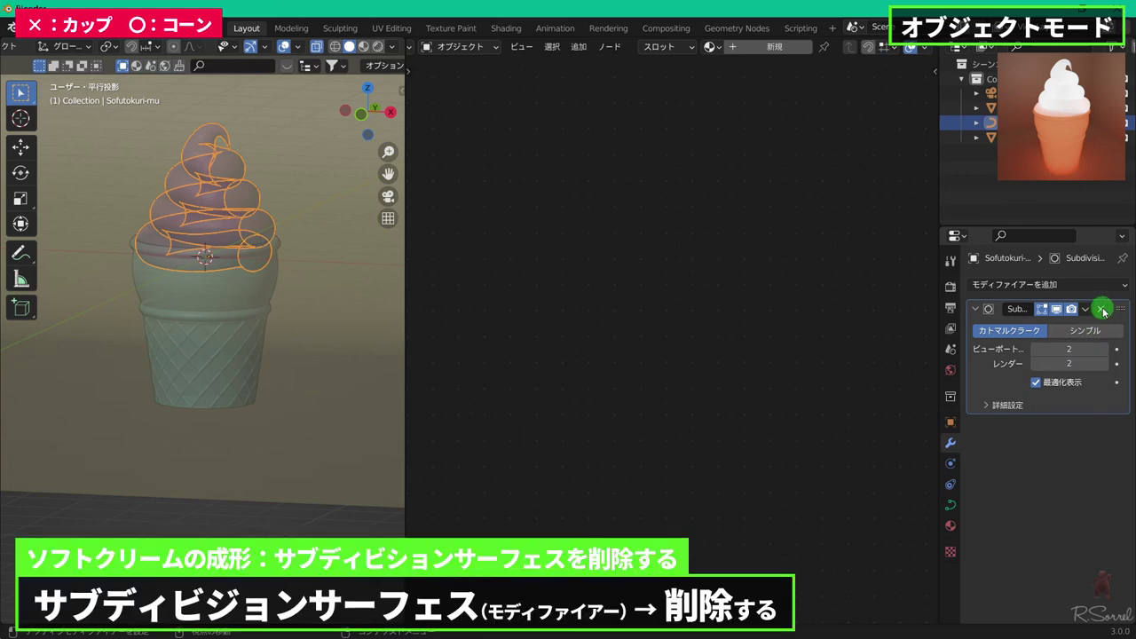
{"action": "left_click", "coordinate": [1101, 309]}
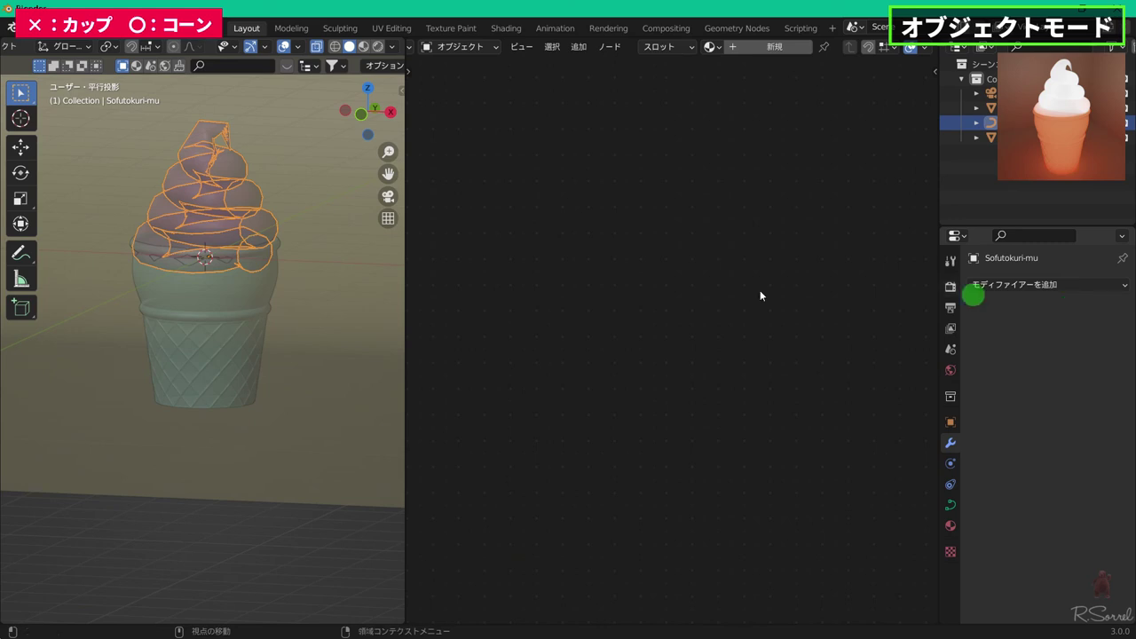
- Convert the swirl from a curve into a mesh
{"action": "right_click", "coordinate": [245, 200]}
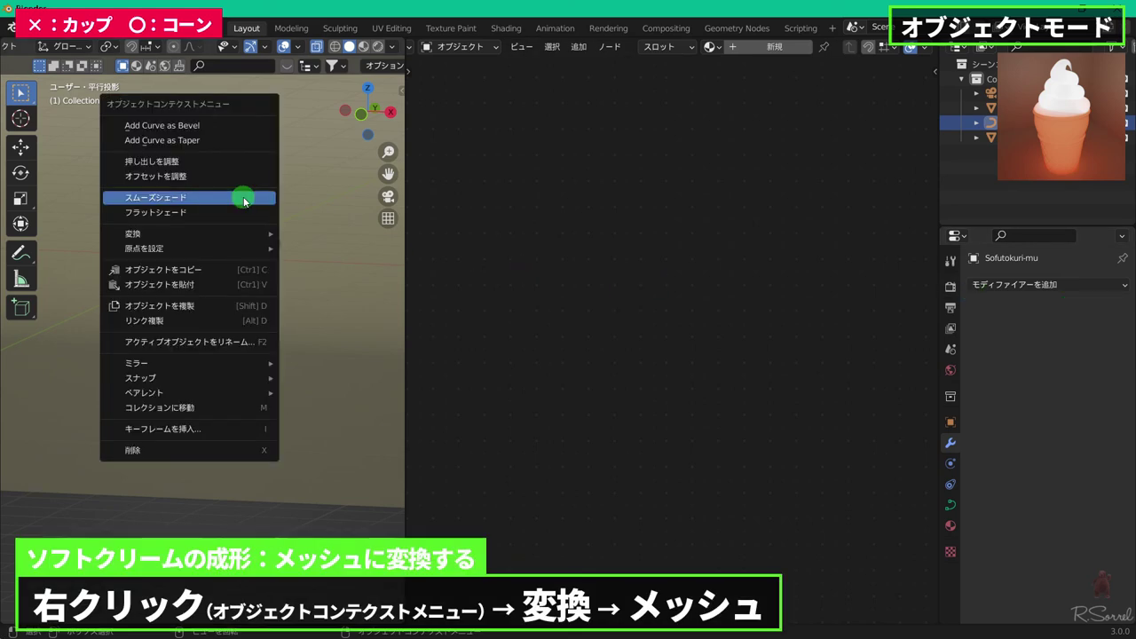
{"action": "mouse_move", "coordinate": [233, 232]}
{"action": "left_click", "coordinate": [320, 249]}
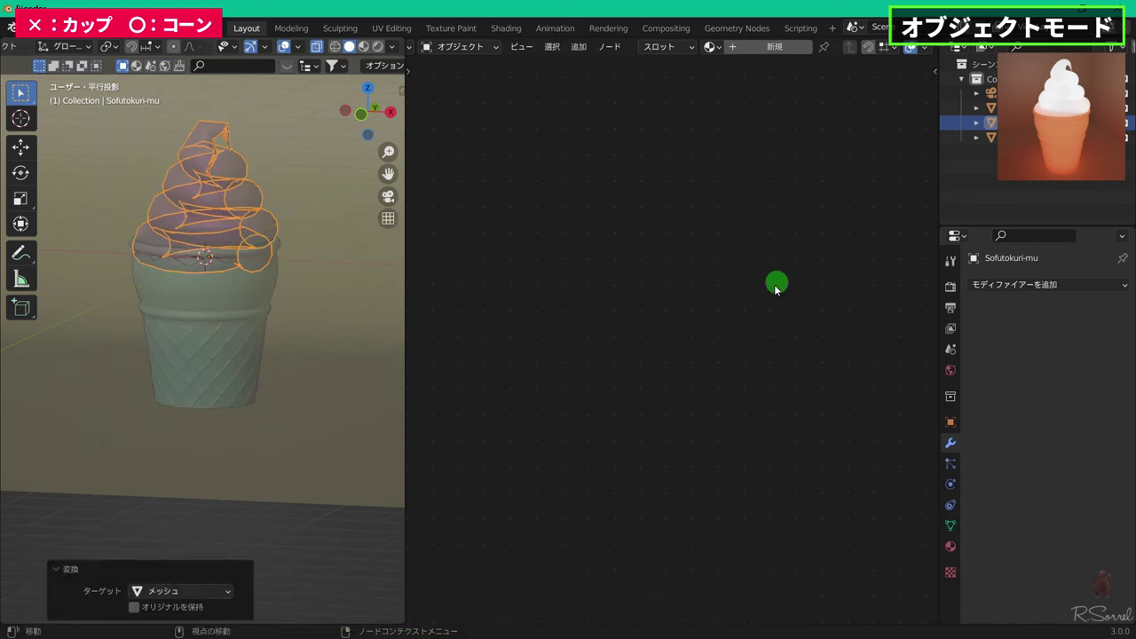
- Add a Subdivision Surface modifier to the swirl with viewport level 2
{"action": "left_click", "coordinate": [1015, 284]}
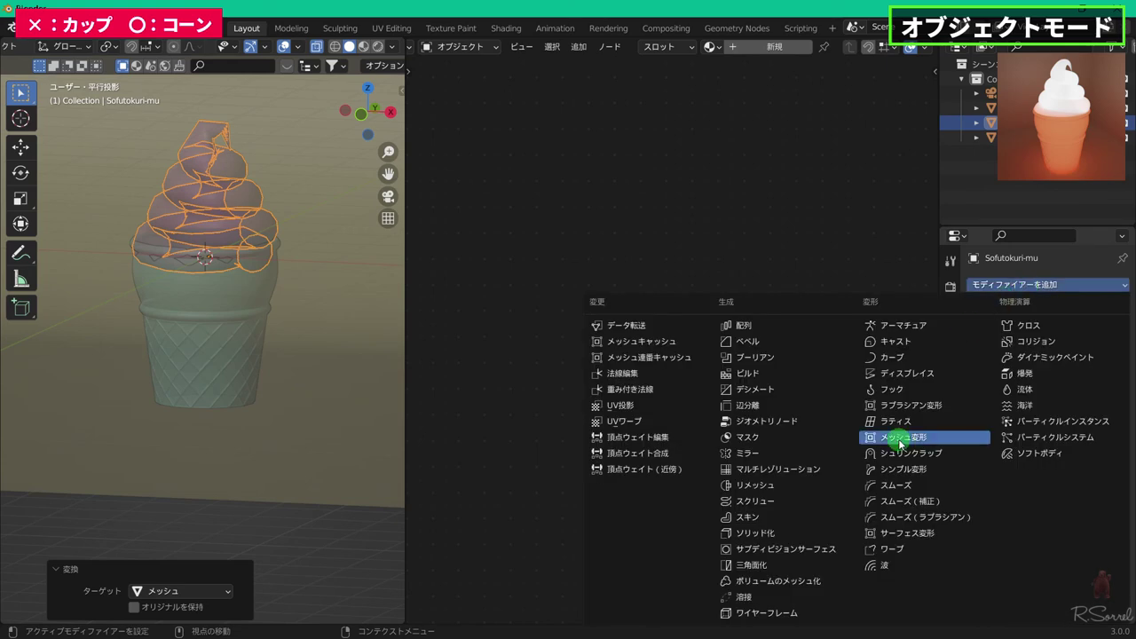
{"action": "left_click", "coordinate": [821, 549]}
{"action": "left_click", "coordinate": [1104, 350]}
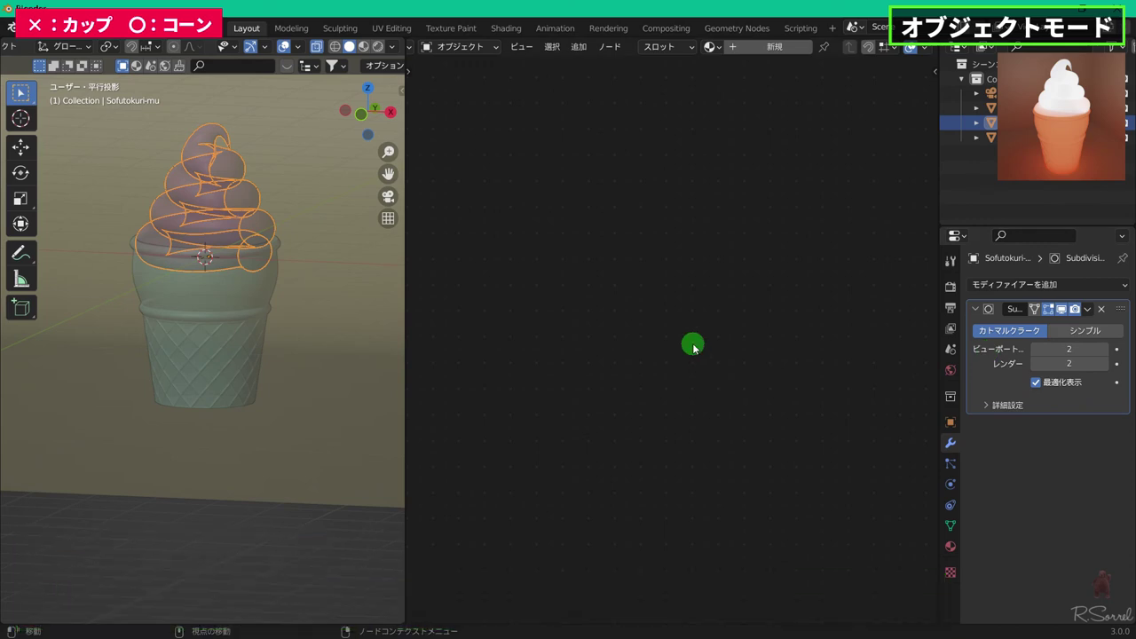
- Add a Difference Boolean cutting with Cappu using the Fast solver, then exit X-ray
{"action": "left_click", "coordinate": [1034, 285]}
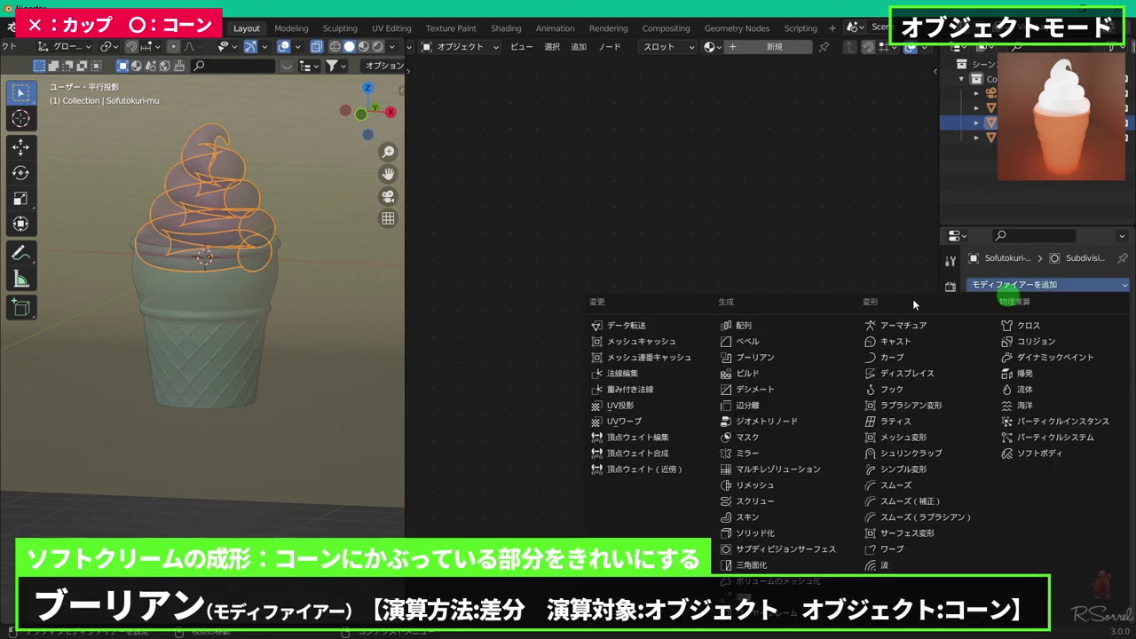
{"action": "left_click", "coordinate": [770, 363]}
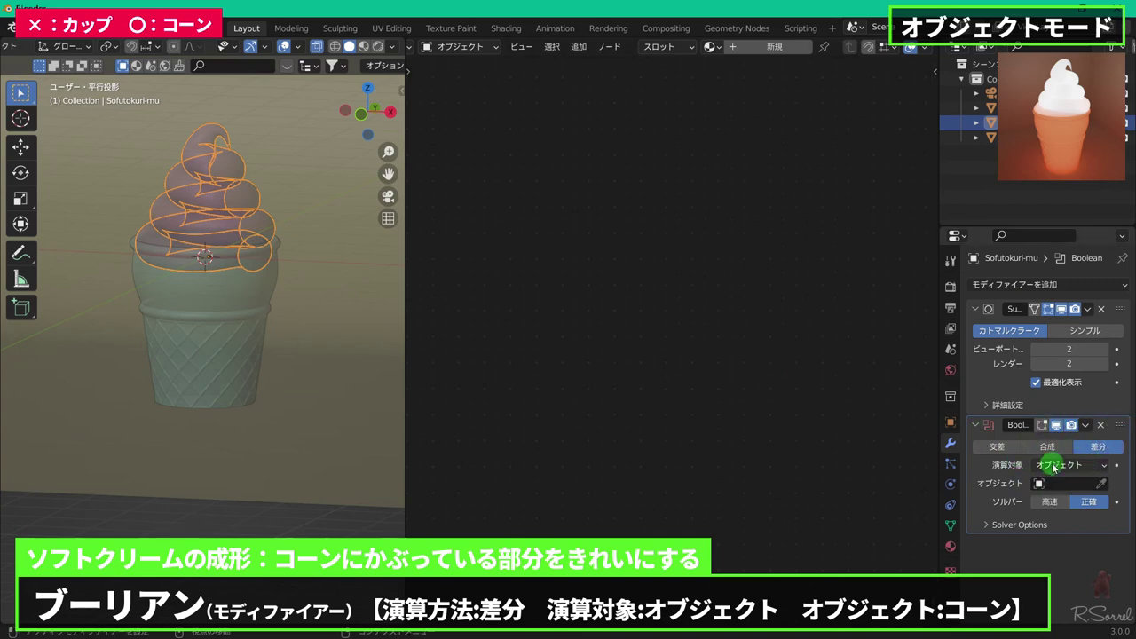
{"action": "left_click", "coordinate": [1042, 482]}
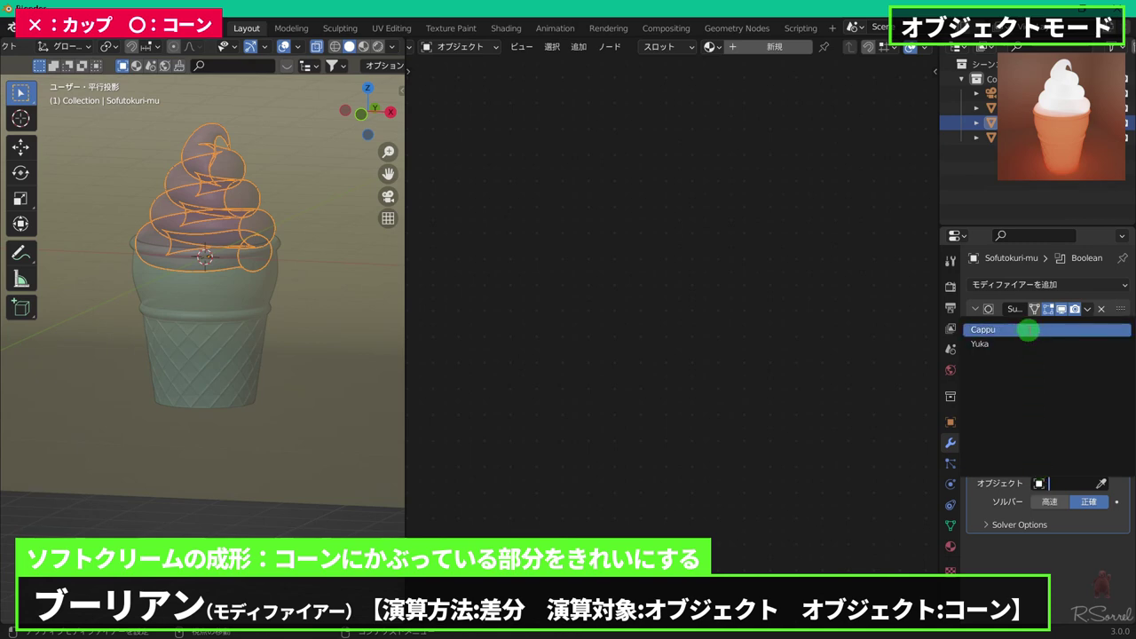
{"action": "left_click", "coordinate": [1029, 331]}
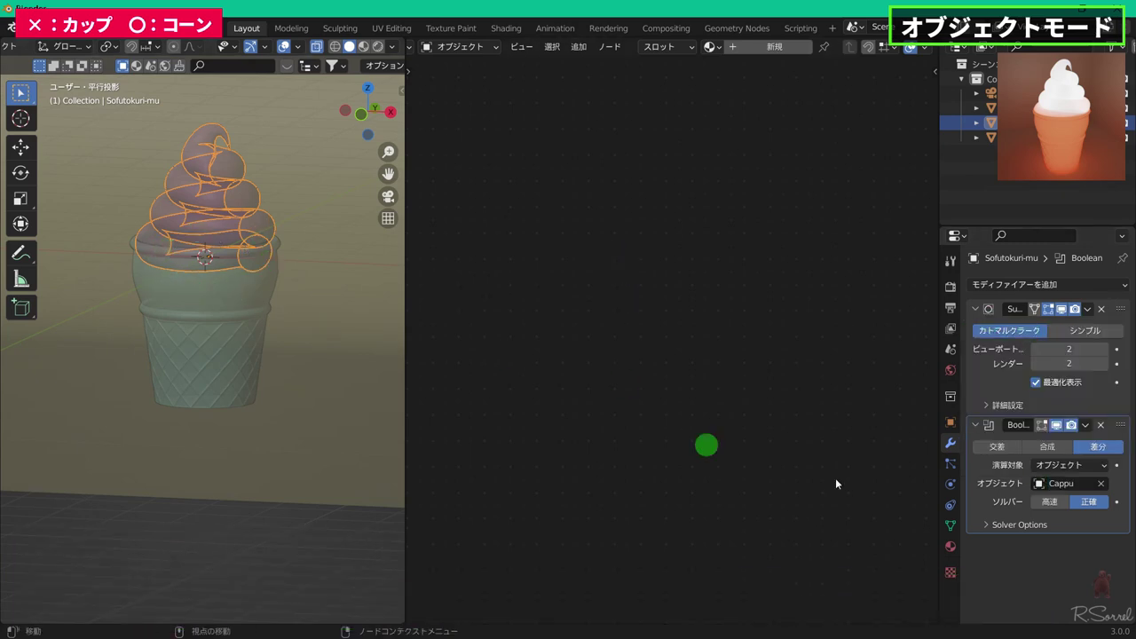
{"action": "left_click", "coordinate": [1049, 502]}
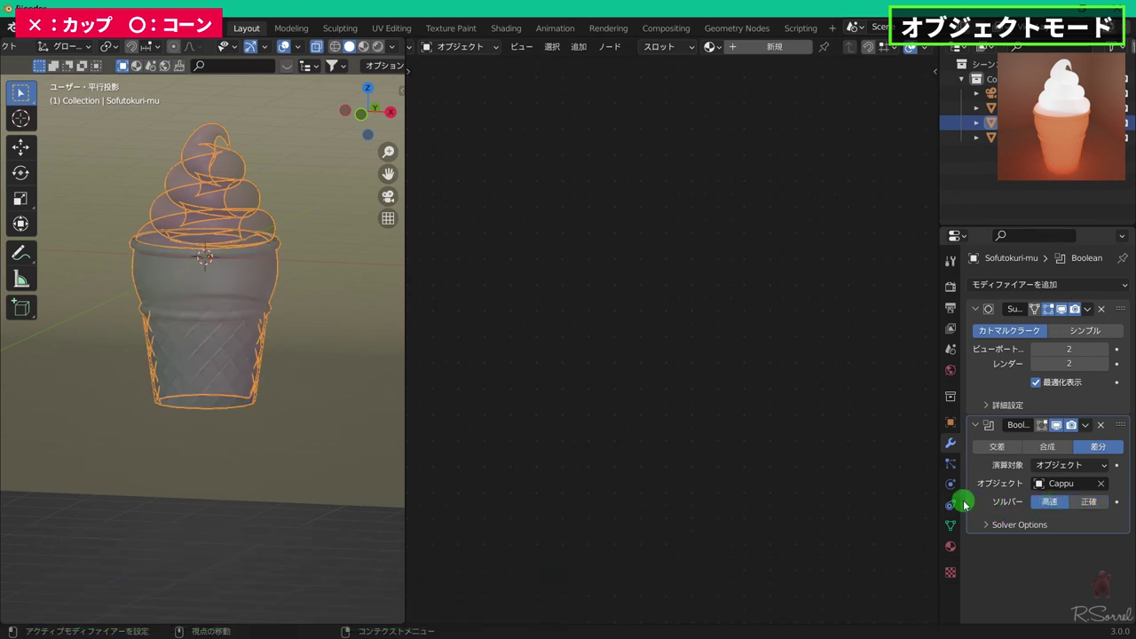
{"action": "key", "text": "alt+z"}
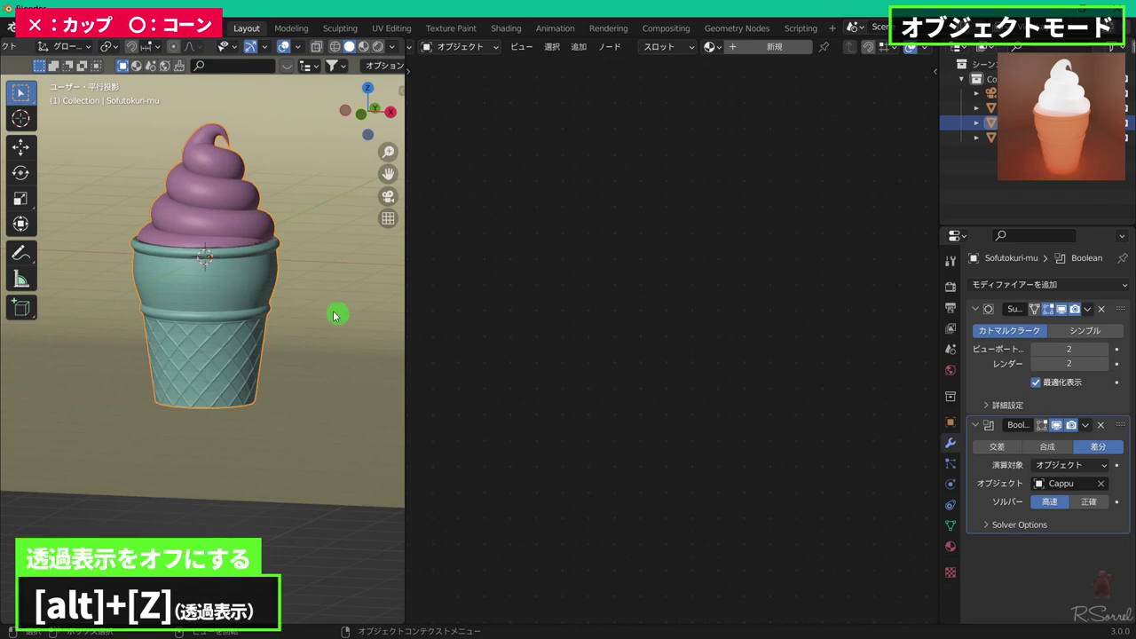
- Enable 30° Auto Smooth on the swirl's normals, then put the Cappu cup into Edit Mode
{"action": "scroll", "coordinate": [280, 266], "scroll_direction": "up", "scroll_amount": 5}
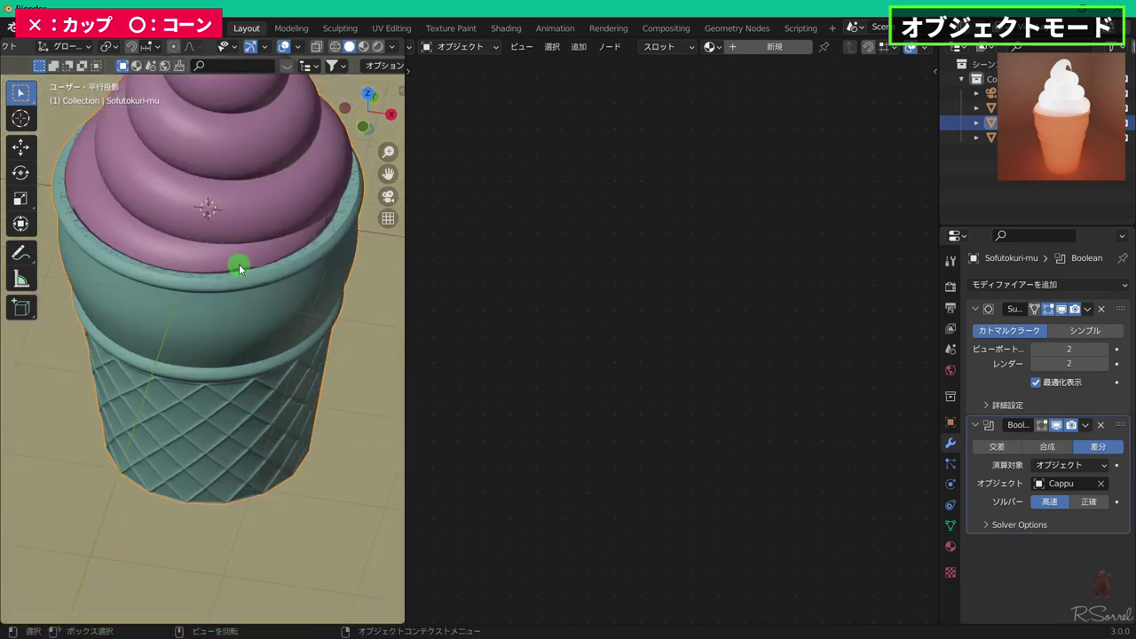
{"action": "left_click", "coordinate": [951, 525]}
{"action": "left_click", "coordinate": [986, 505]}
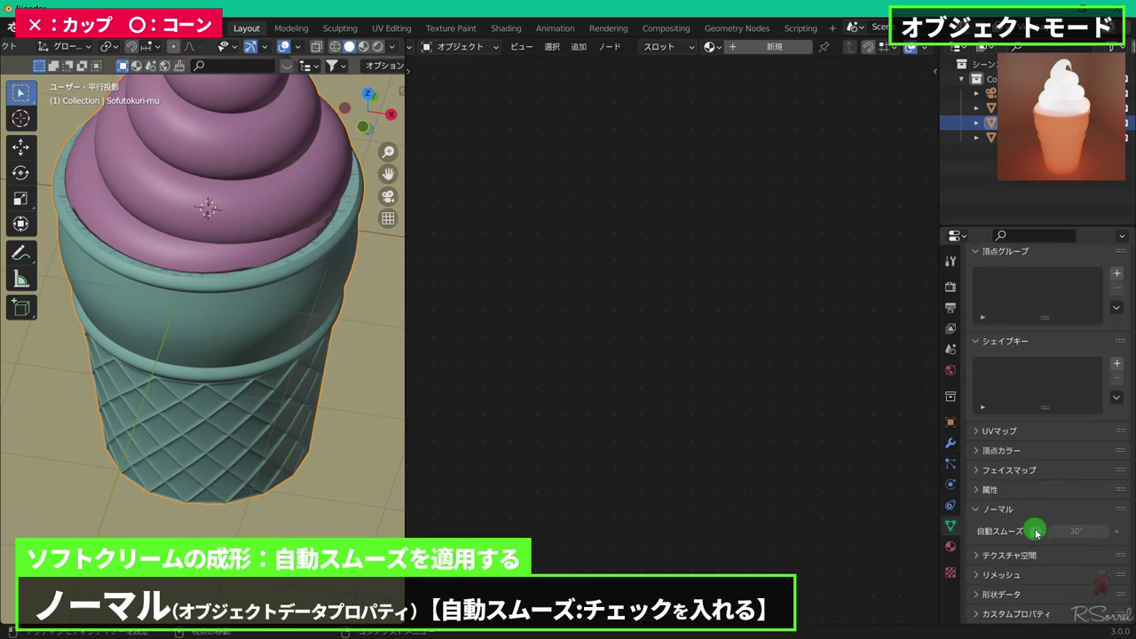
{"action": "left_click", "coordinate": [1035, 530]}
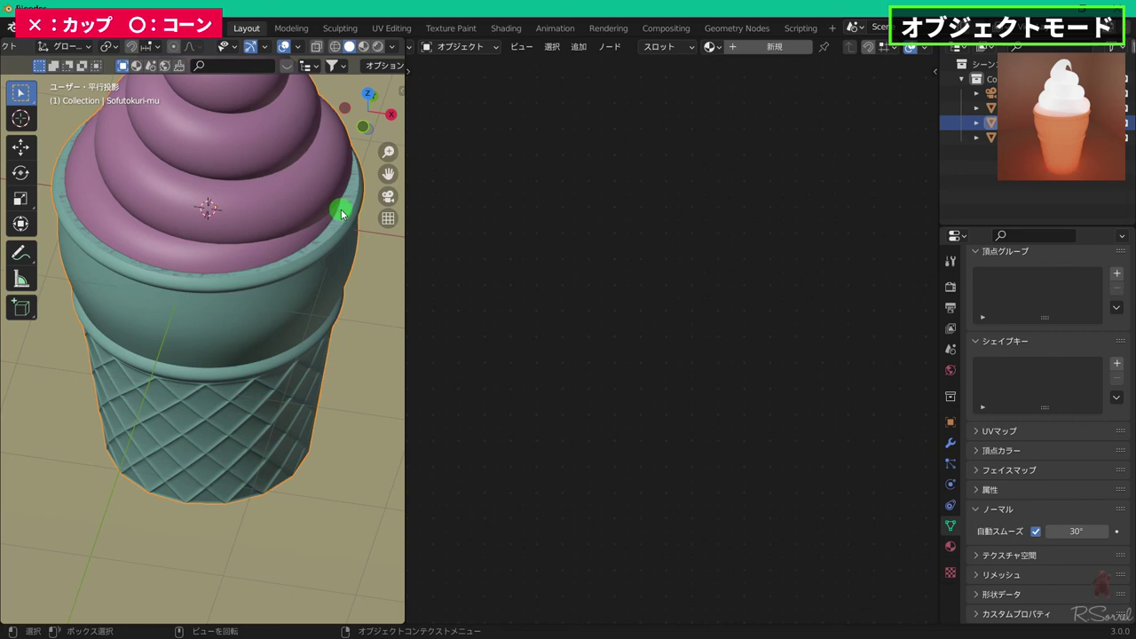
{"action": "left_click", "coordinate": [328, 278]}
{"action": "key", "text": "Tab"}
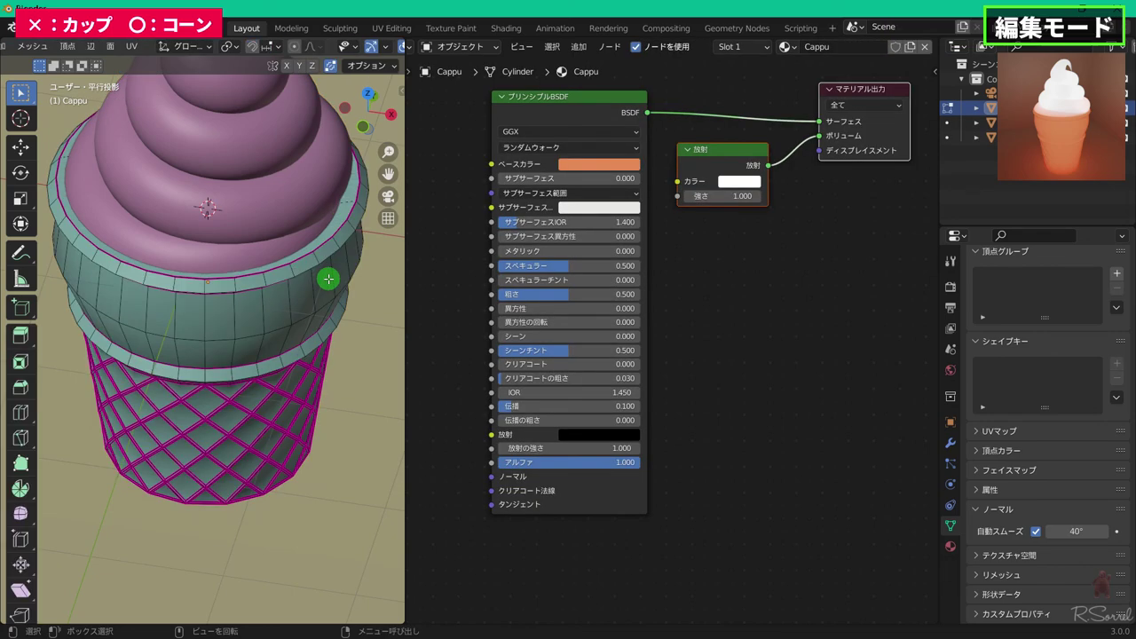
- Inset the cup's top face by 0.3885 m in face select mode
{"action": "key", "text": "3"}
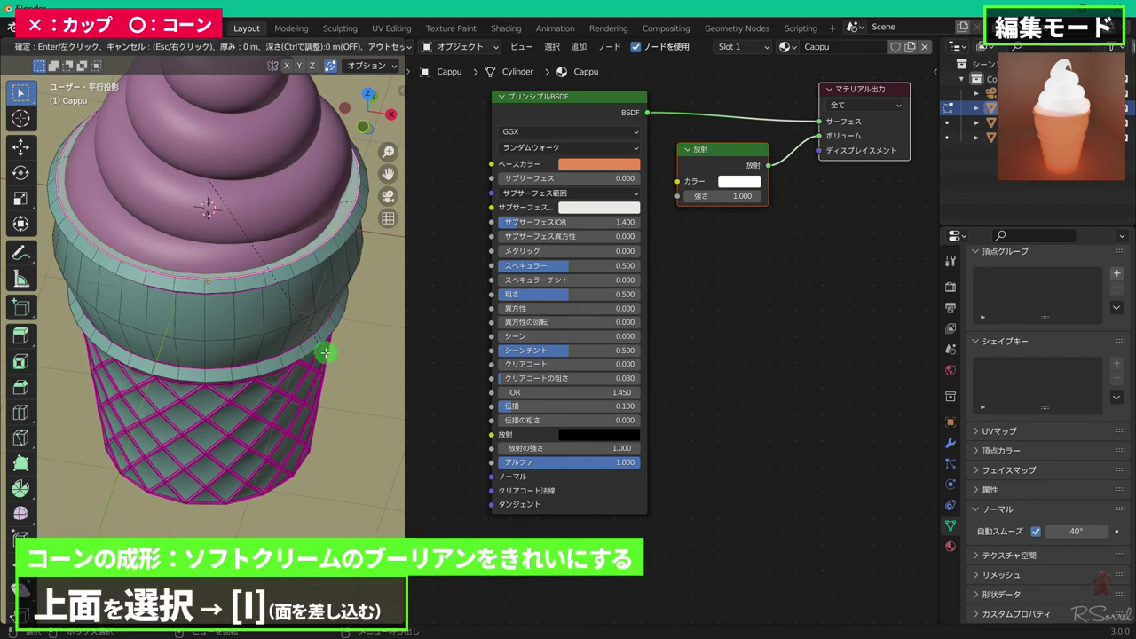
{"action": "key", "text": "i"}
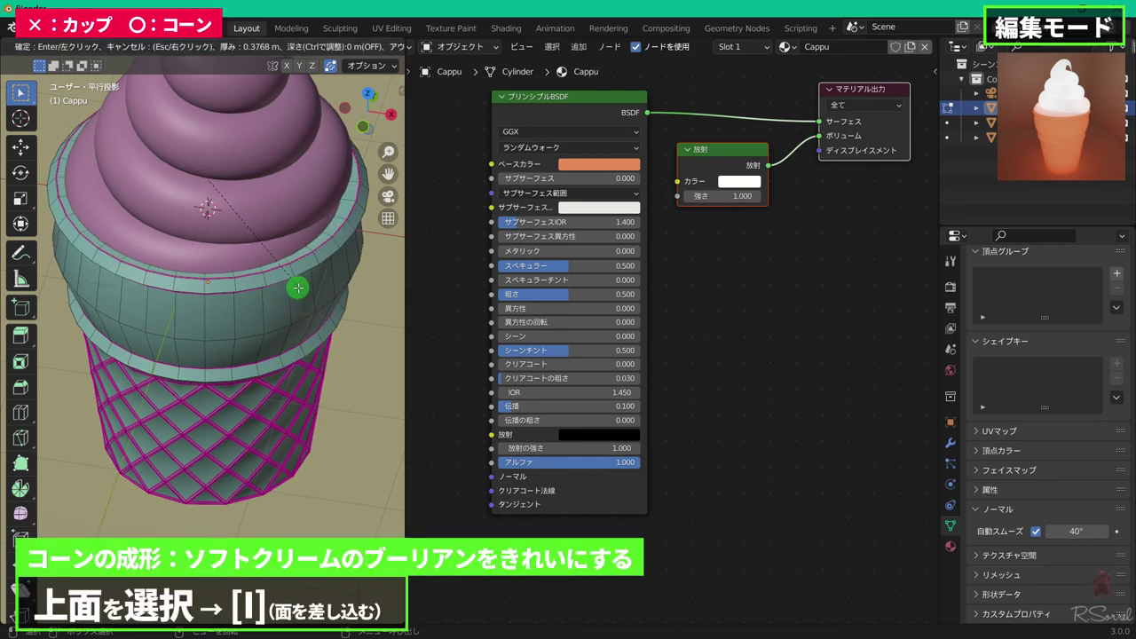
{"action": "left_click", "coordinate": [298, 287]}
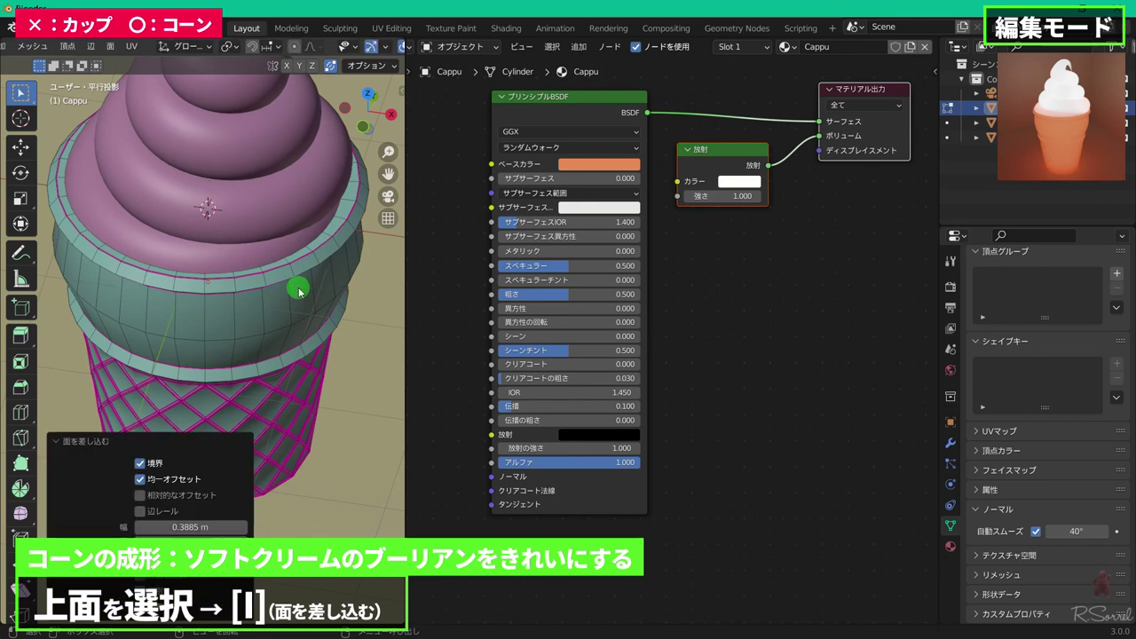
- Return to Object Mode and preview the orange cone in Rendered shading
{"action": "key", "text": "Tab"}
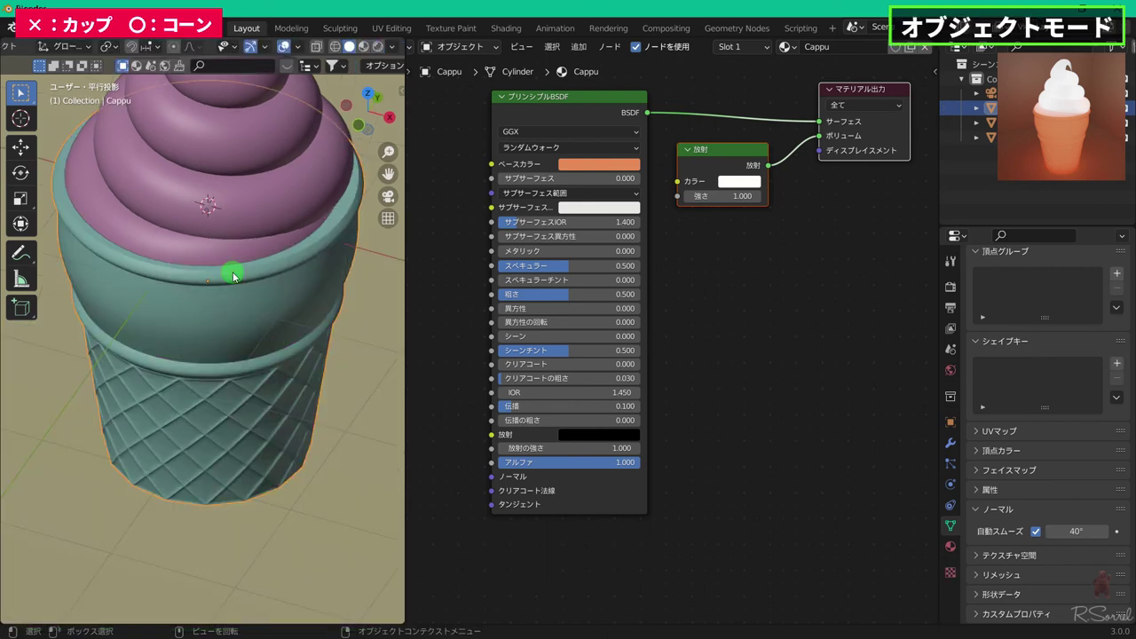
{"action": "left_click", "coordinate": [380, 49]}
{"action": "scroll", "coordinate": [292, 299], "scroll_direction": "down", "scroll_amount": 3}
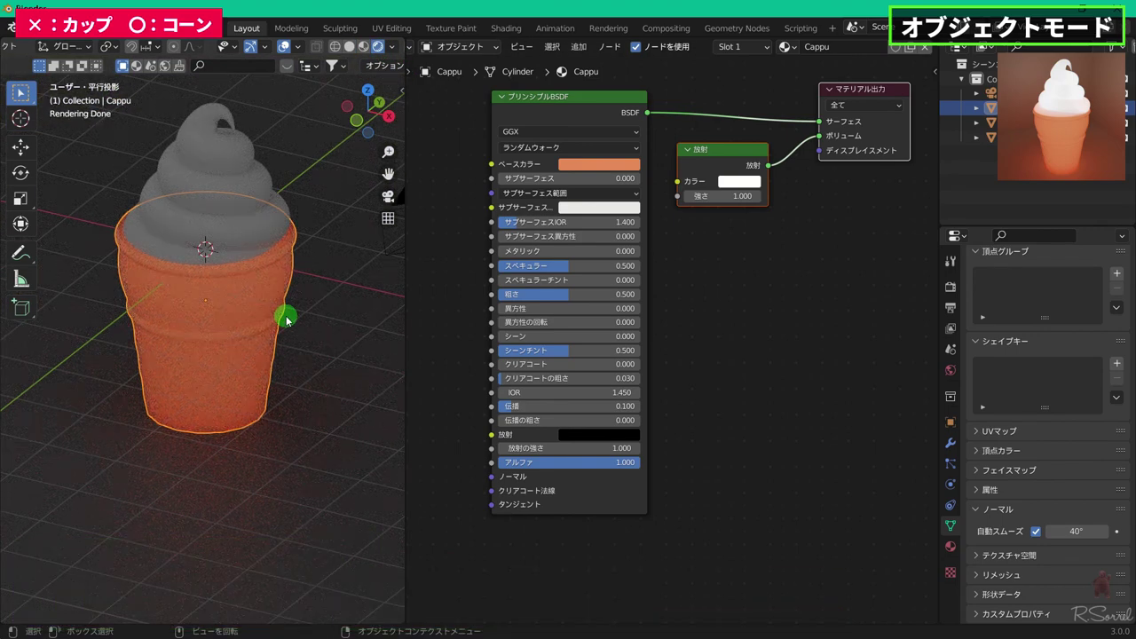
- Create a new material named 'Sofutokuri-mu' on the soft-serve swirl
{"action": "left_click", "coordinate": [248, 184]}
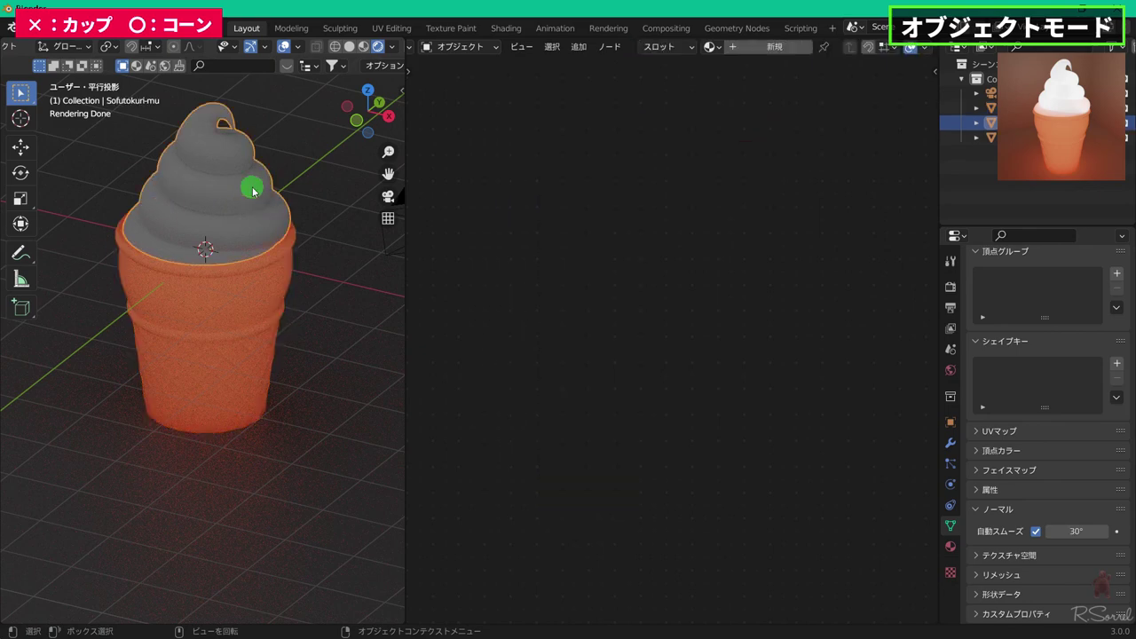
{"action": "left_click", "coordinate": [768, 46]}
{"action": "type", "text": "Sofutokuri-mu"}
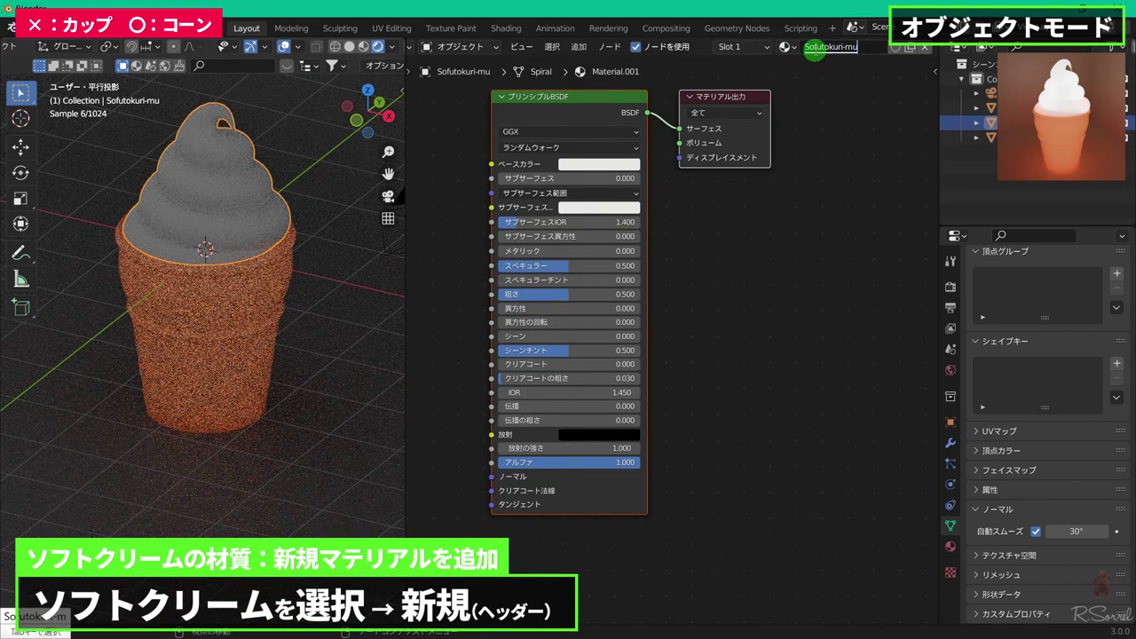
{"action": "key", "text": "Return"}
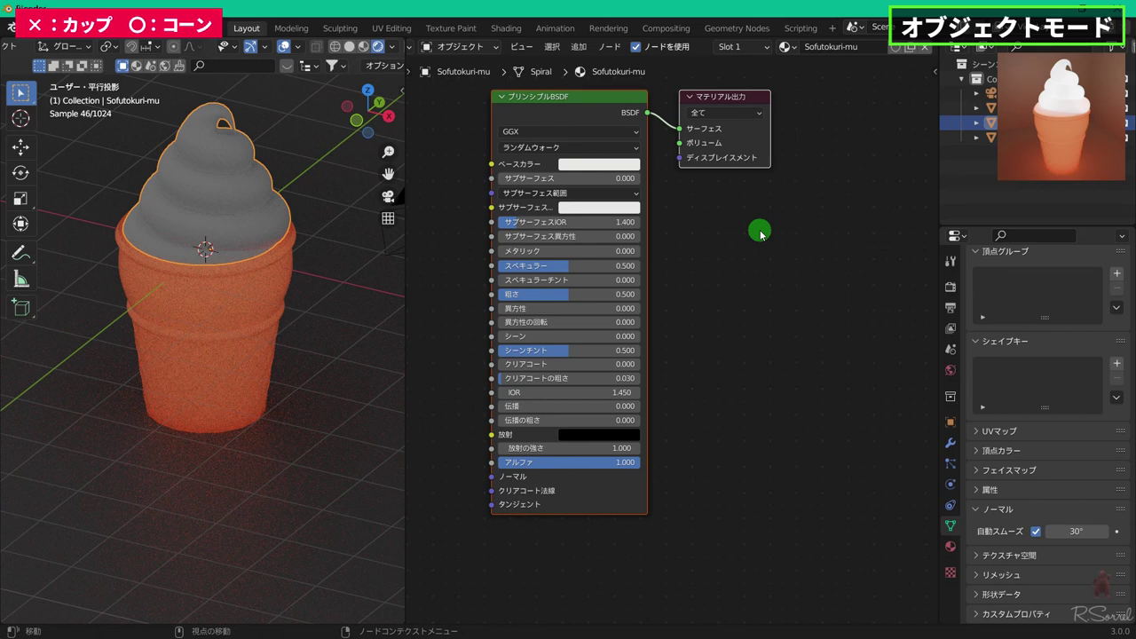
- Add an Emission shader feeding the output's Volume and set Transmission to 0.100
{"action": "key", "text": "shift+a"}
{"action": "mouse_move", "coordinate": [695, 277]}
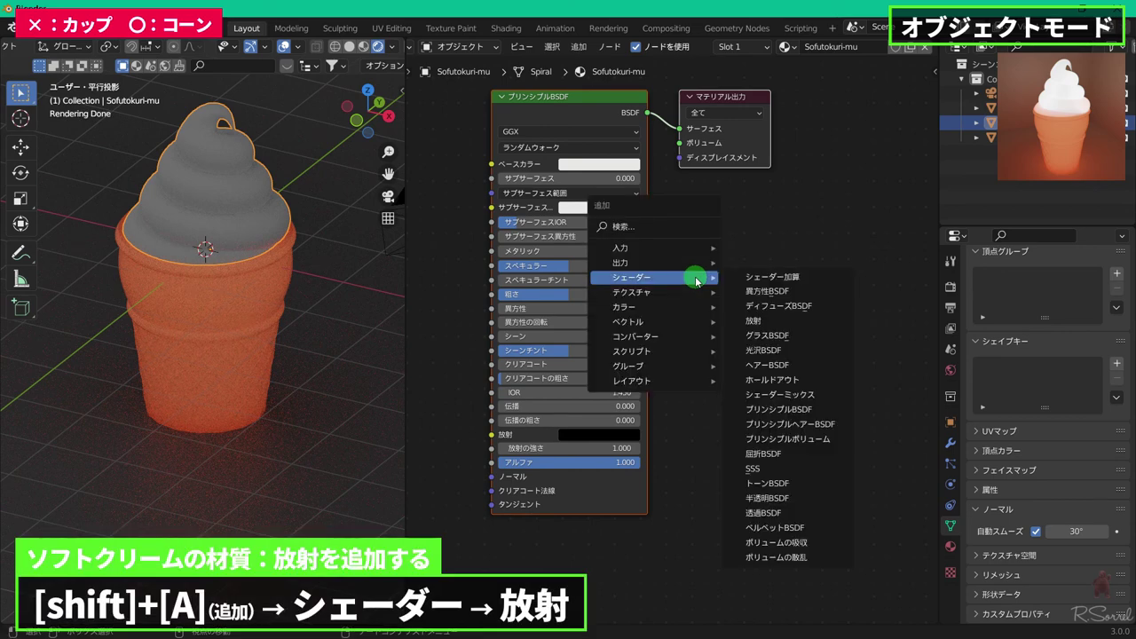
{"action": "left_click", "coordinate": [756, 319]}
{"action": "left_click", "coordinate": [698, 222]}
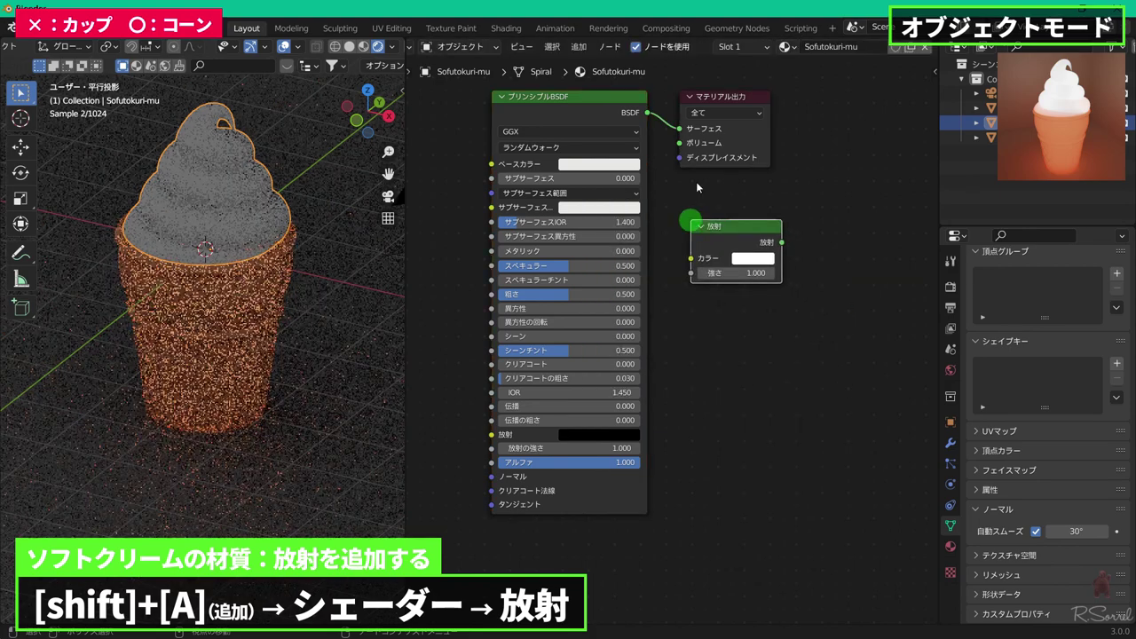
{"action": "left_click", "coordinate": [720, 96]}
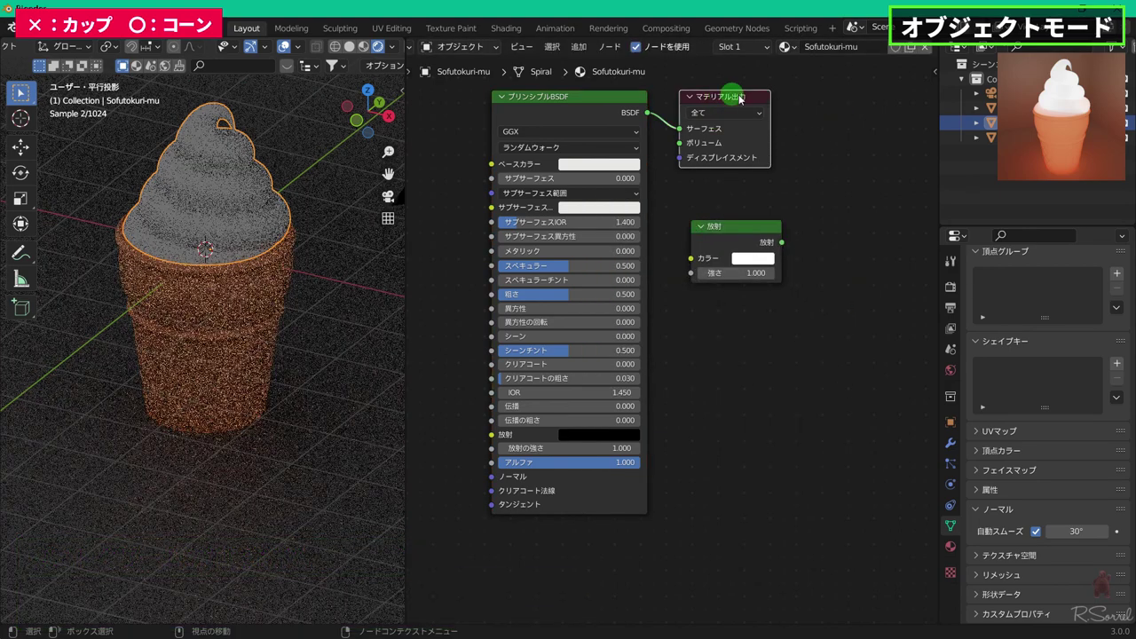
{"action": "left_click_drag", "start_coordinate": [730, 94], "coordinate": [903, 92]}
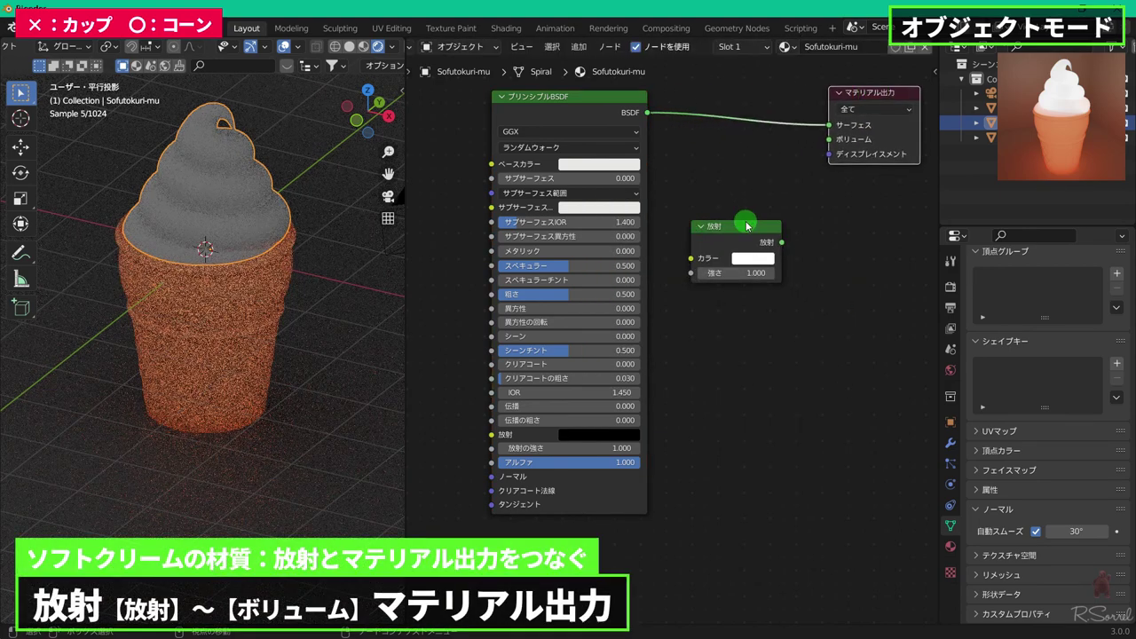
{"action": "left_click_drag", "start_coordinate": [744, 224], "coordinate": [738, 155]}
{"action": "left_click", "coordinate": [875, 95], "text": "shift"}
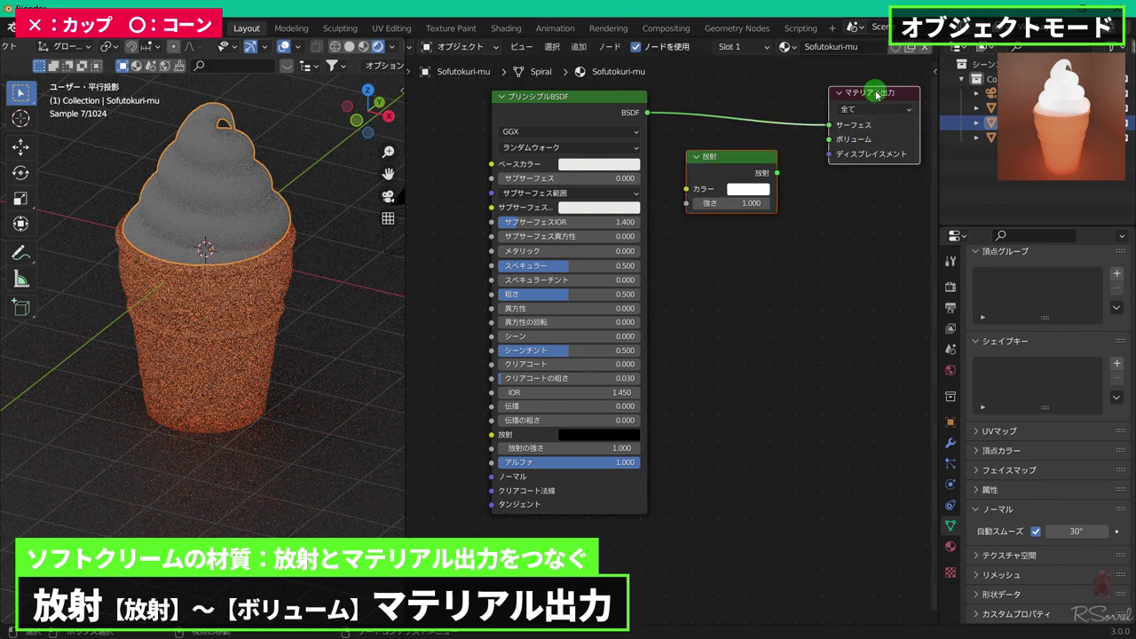
{"action": "key", "text": "f"}
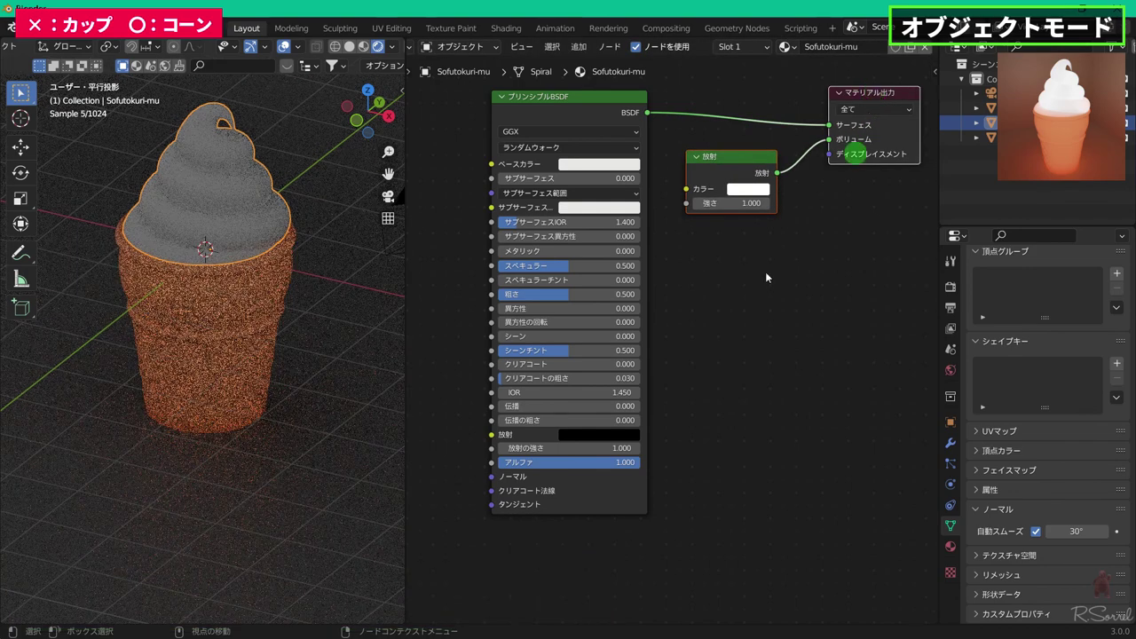
{"action": "left_click_drag", "start_coordinate": [583, 407], "coordinate": [586, 406]}
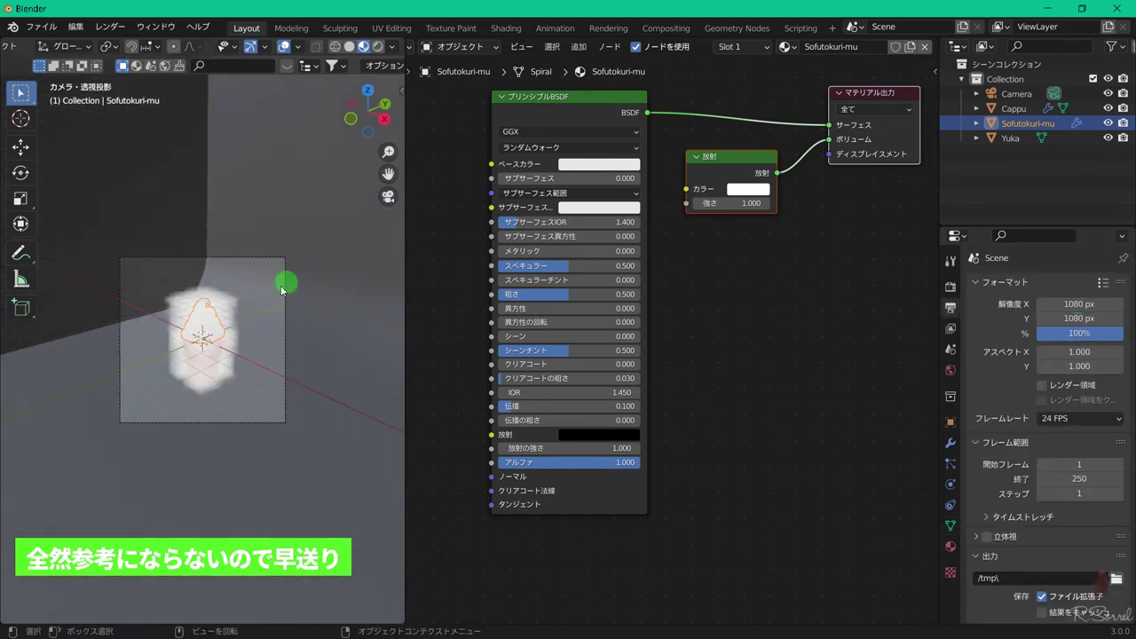
- Align the view to the selected cup for the final lamp render
{"action": "key", "text": "n"}
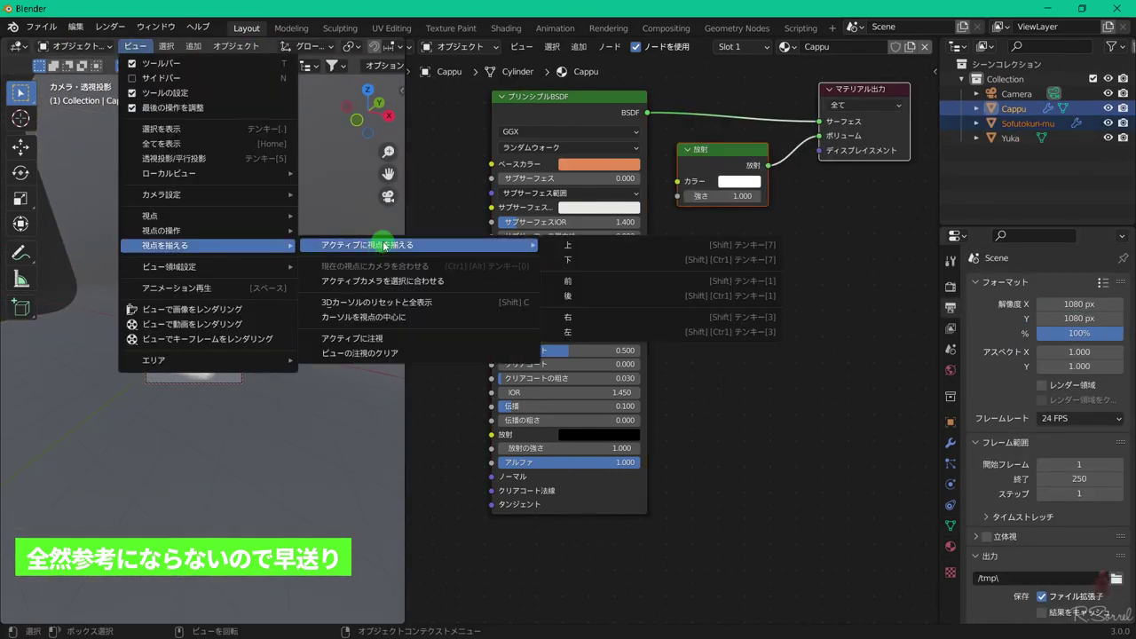
{"action": "left_click", "coordinate": [378, 49]}
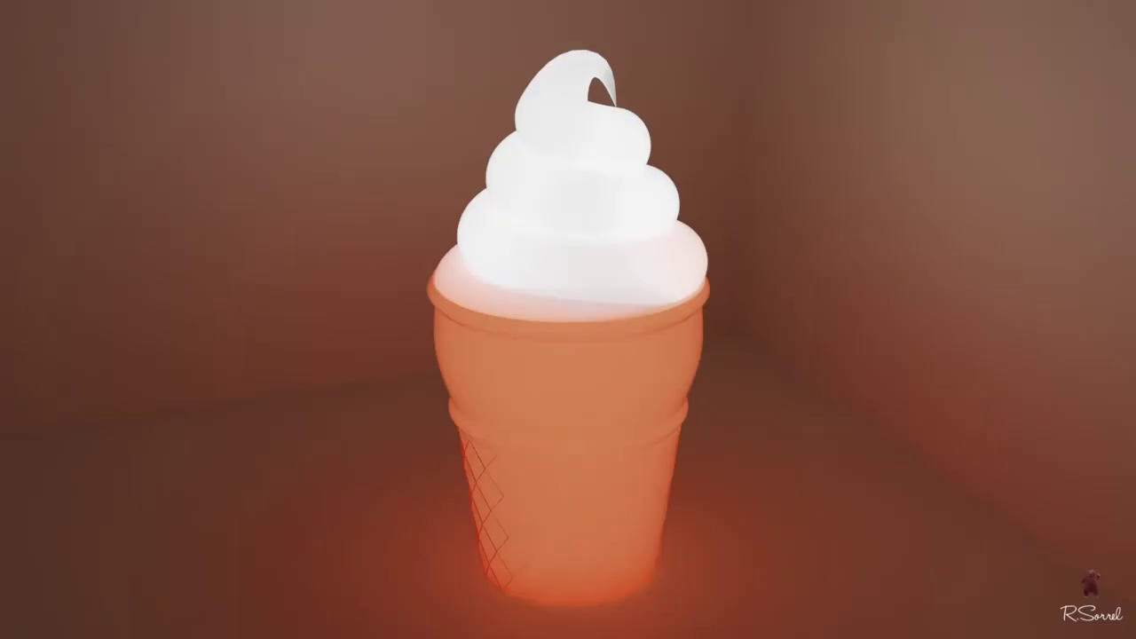